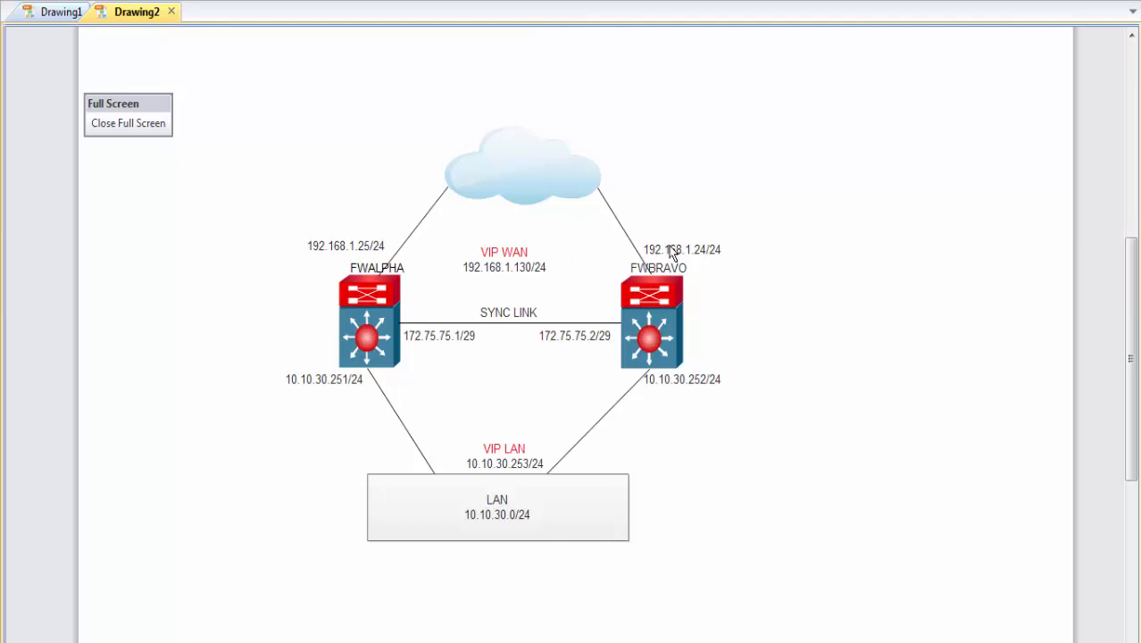
Exit the Edraw Max diagram's full-screen view and bring the FWALPHA pfSense dashboard forward in Firefox.
key("Escape")
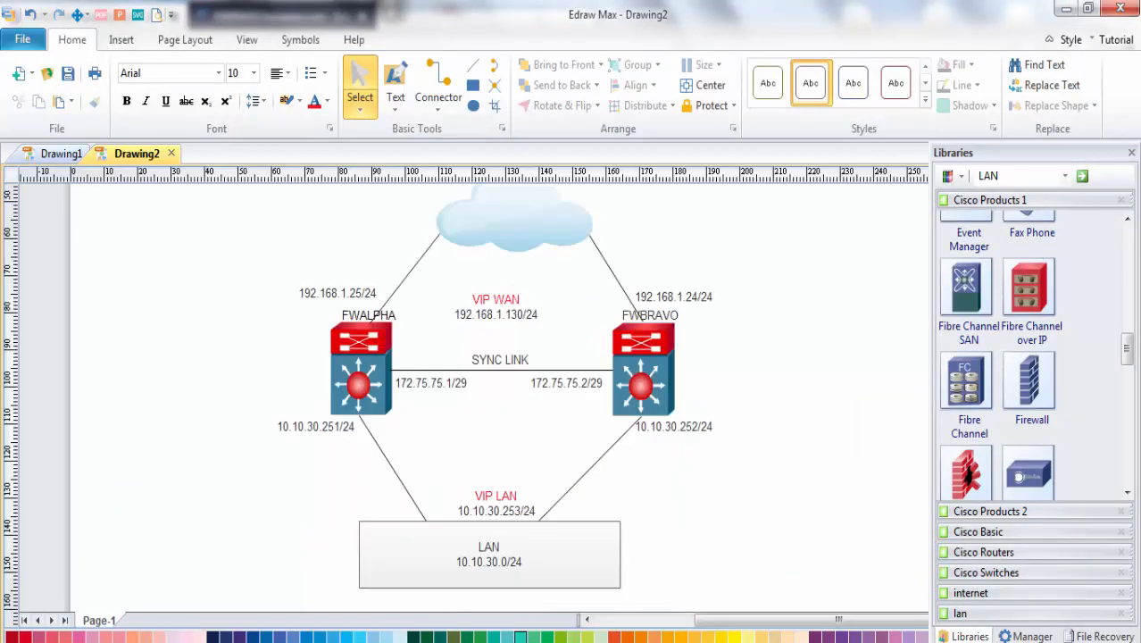
left_click(542, 591)
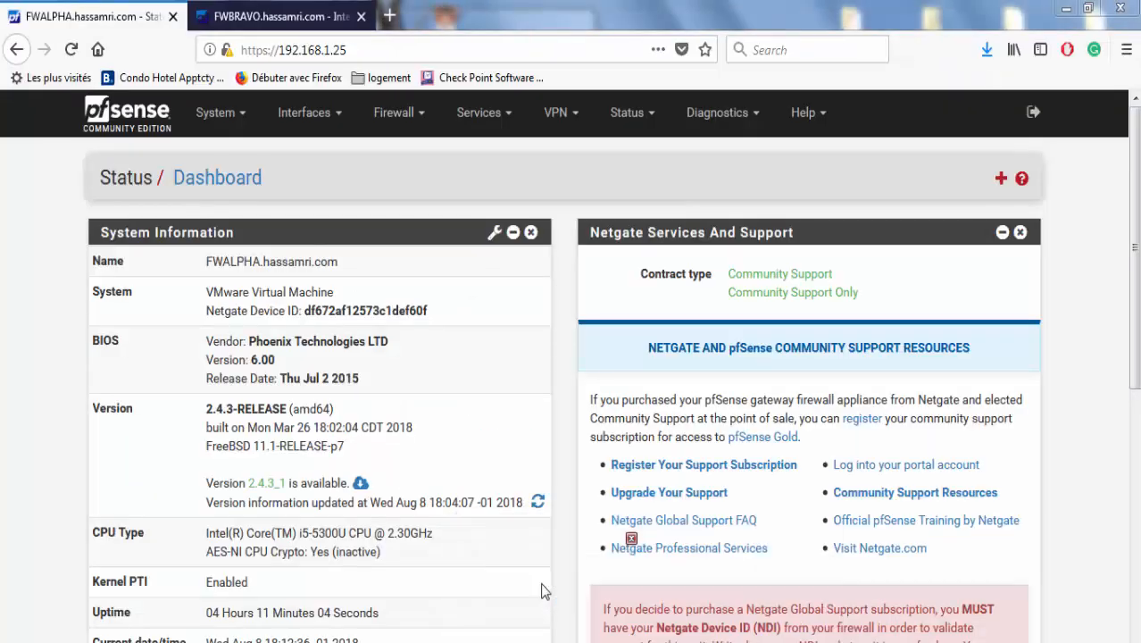
Check the FWBRAVO and FWALPHA tabs, returning FWBRAVO to its home page.
left_click(272, 16)
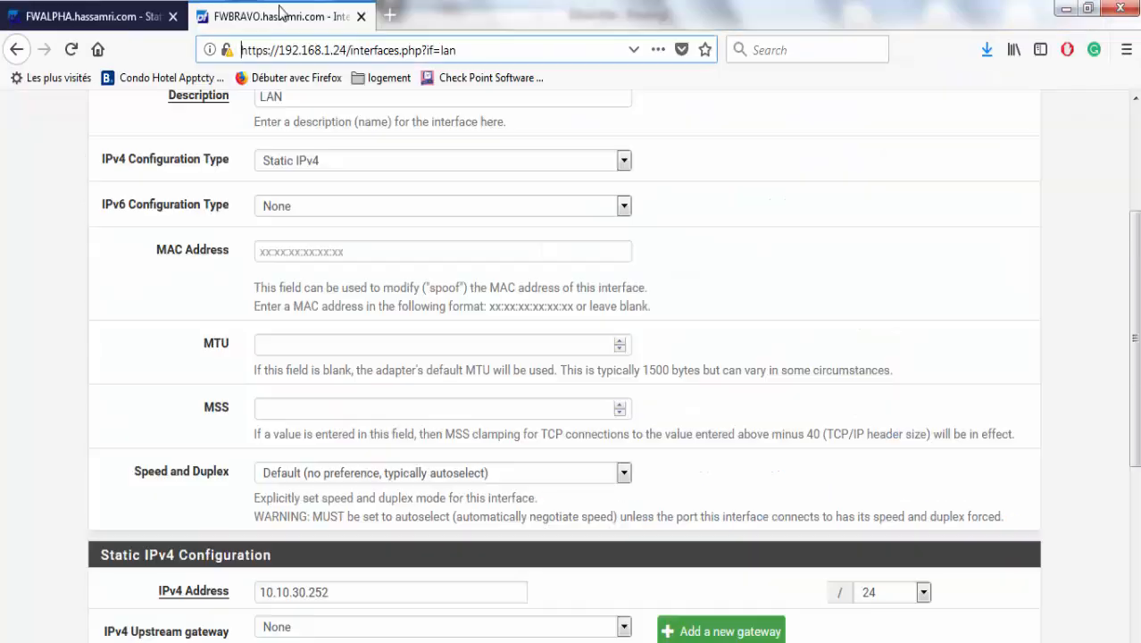
left_click(119, 9)
left_click(227, 13)
scroll(1114, 213, "up", 5)
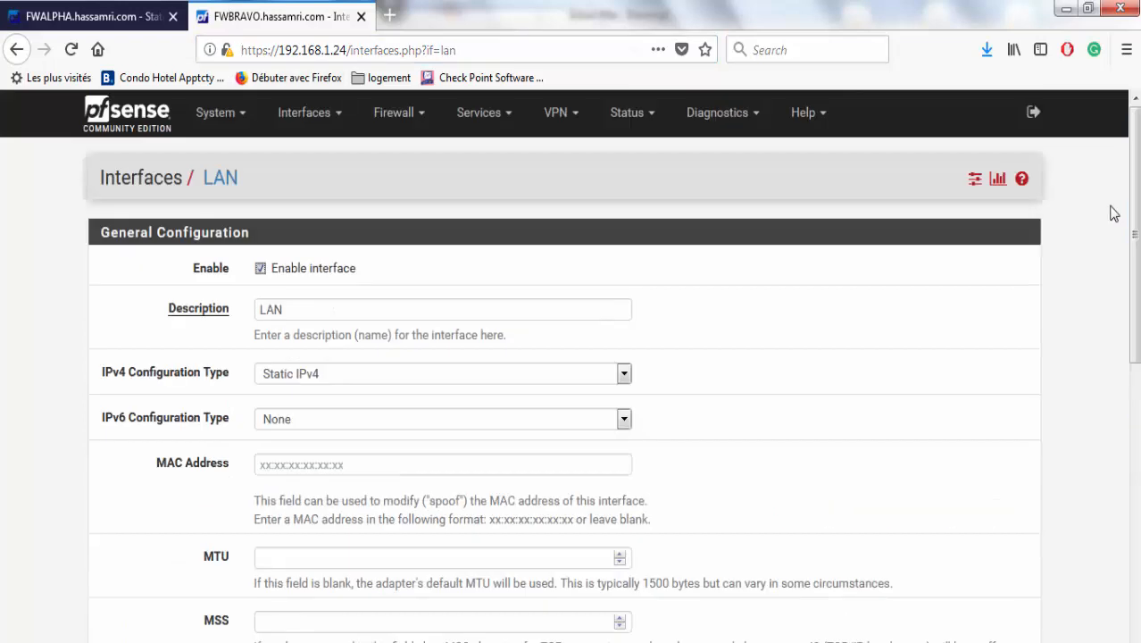
left_click(153, 127)
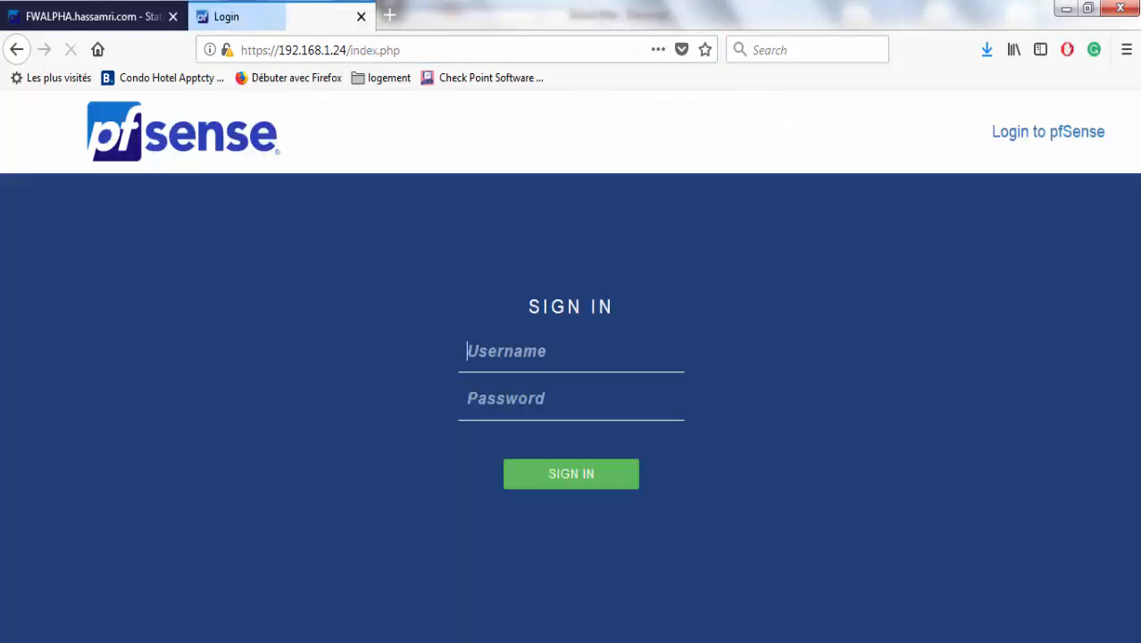
left_click(849, 641)
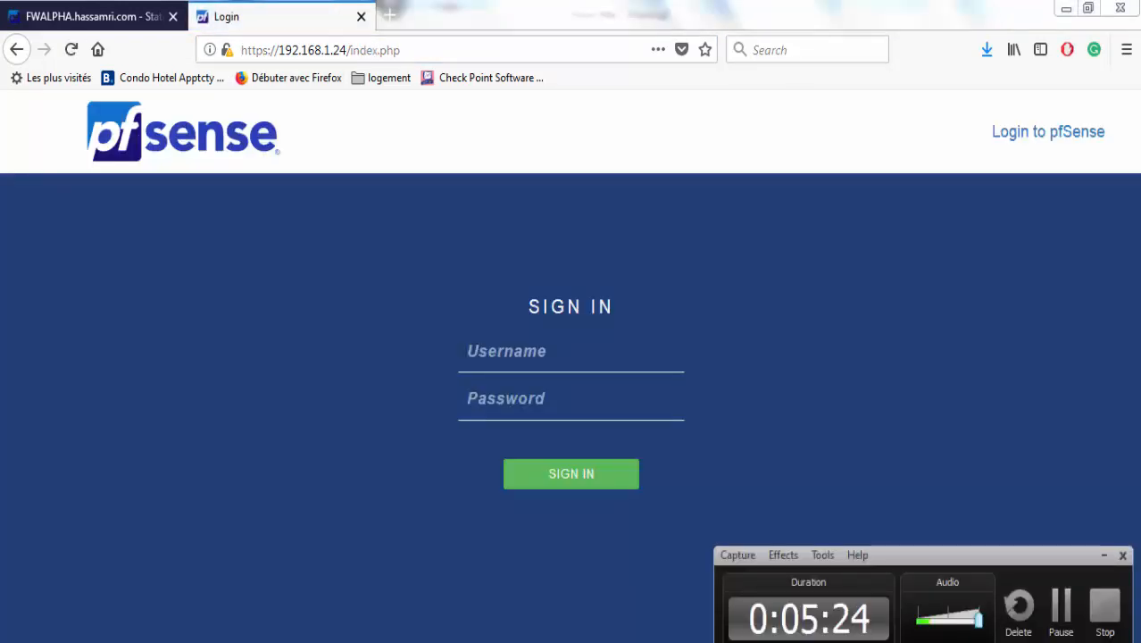
left_click(849, 641)
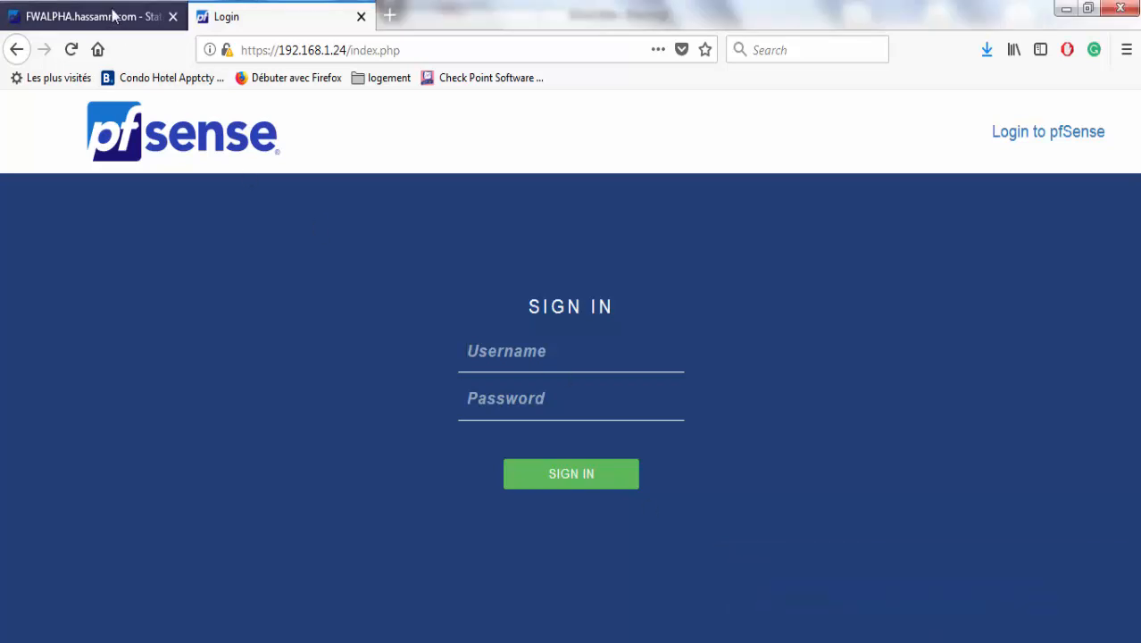
left_click(114, 16)
left_click(299, 11)
left_click(119, 11)
Log out of FWALPHA and sign back in as admin, declining to save the login.
left_click(1034, 112)
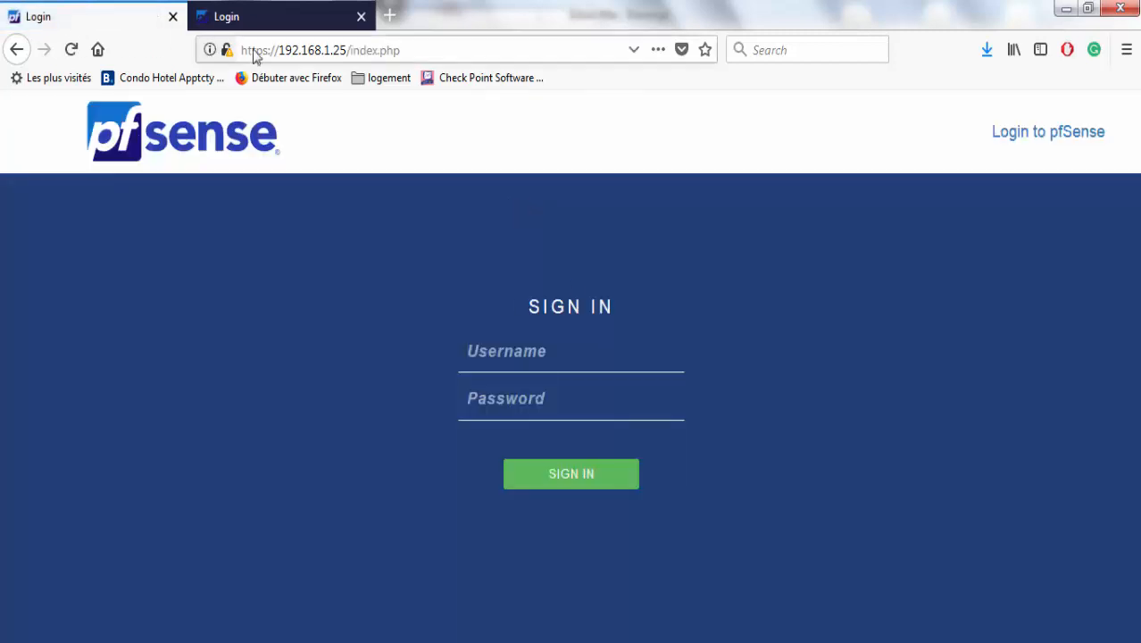
left_click(242, 13)
left_click(76, 14)
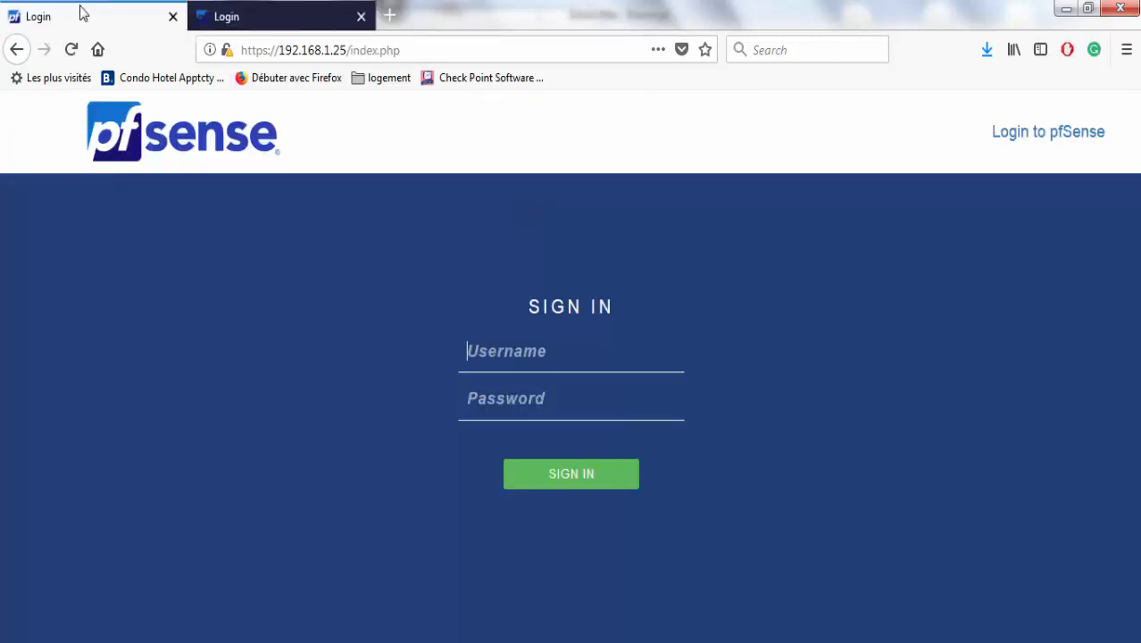
left_click(498, 338)
type("admin")
key("Tab")
type("pfs")
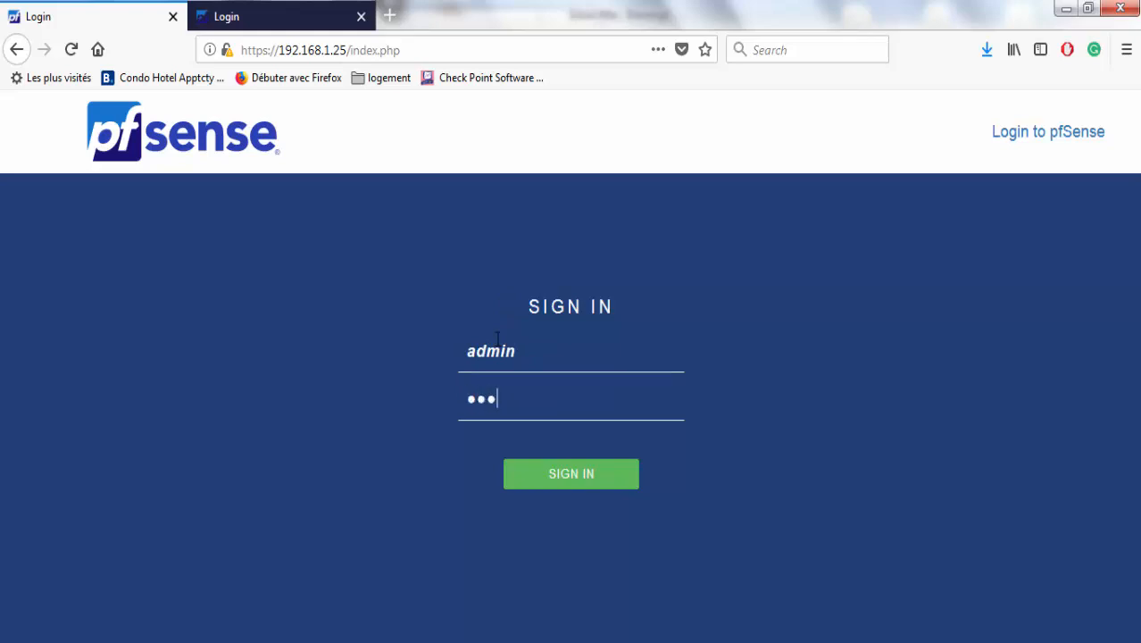
type("ense")
key("Return")
left_click(433, 219)
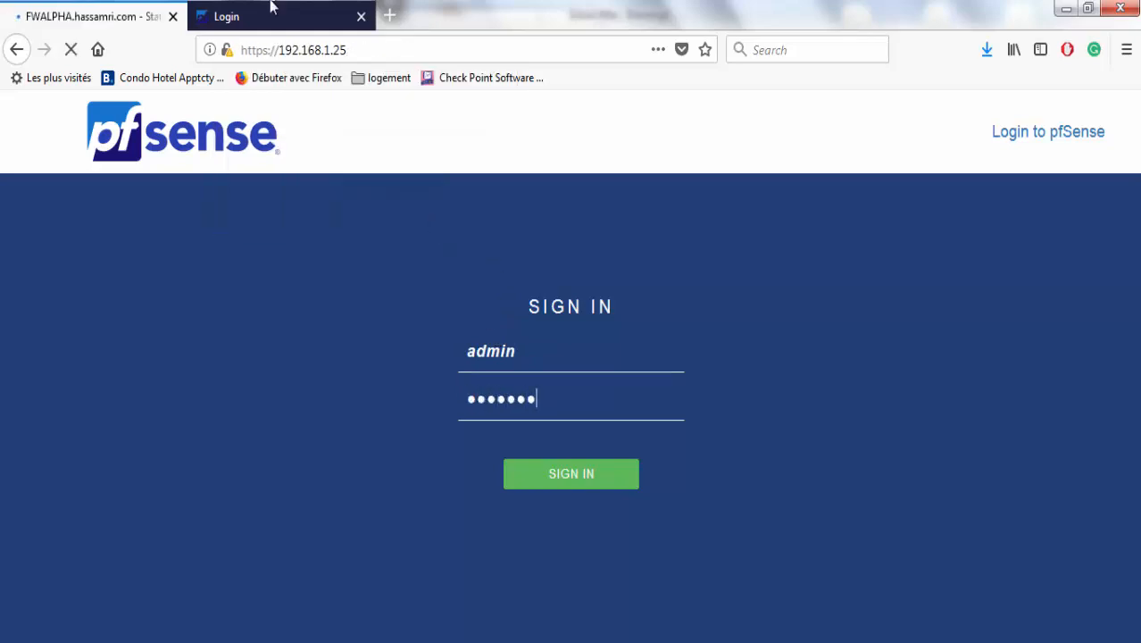
Sign in to FWBRAVO as admin and decline saving the login.
left_click(273, 7)
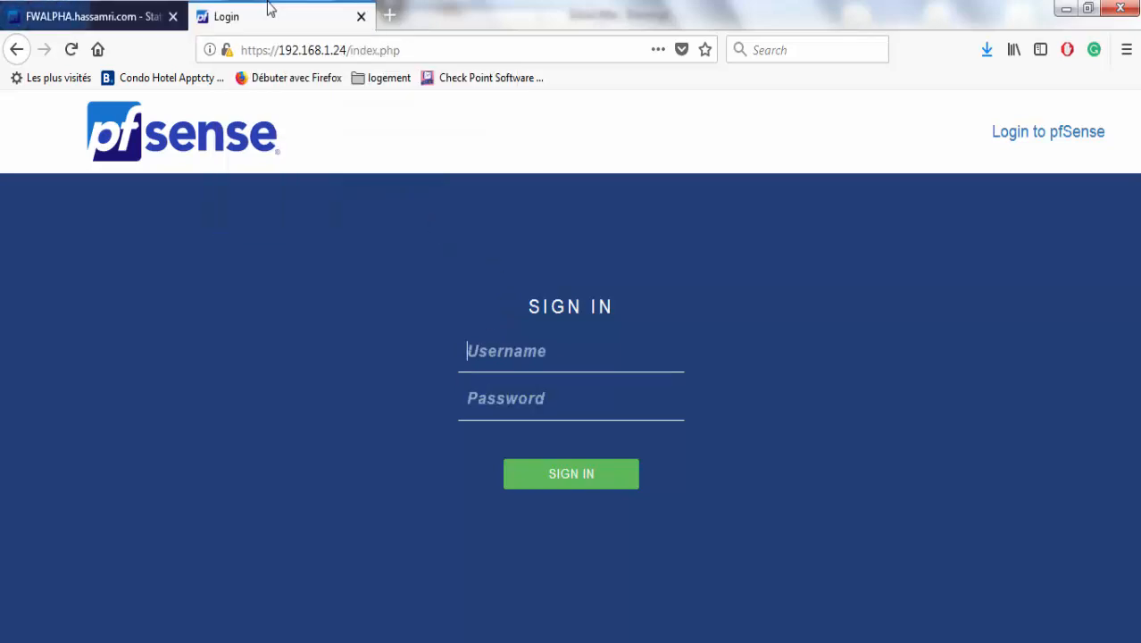
left_click(547, 358)
type("admin")
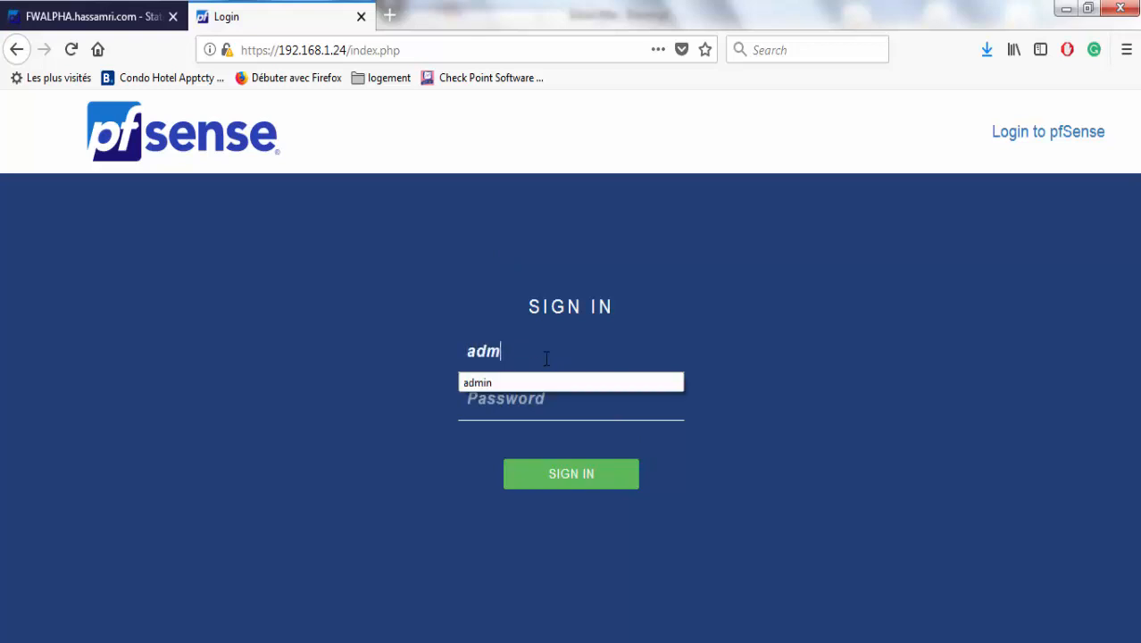
key("Tab")
type("pfsense")
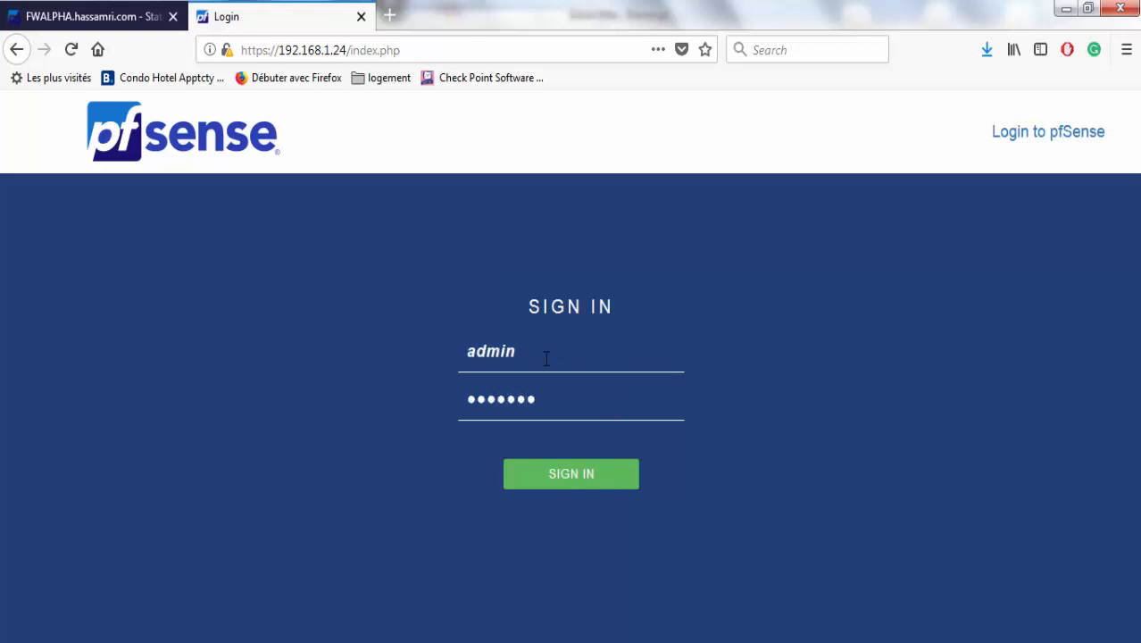
key("Return")
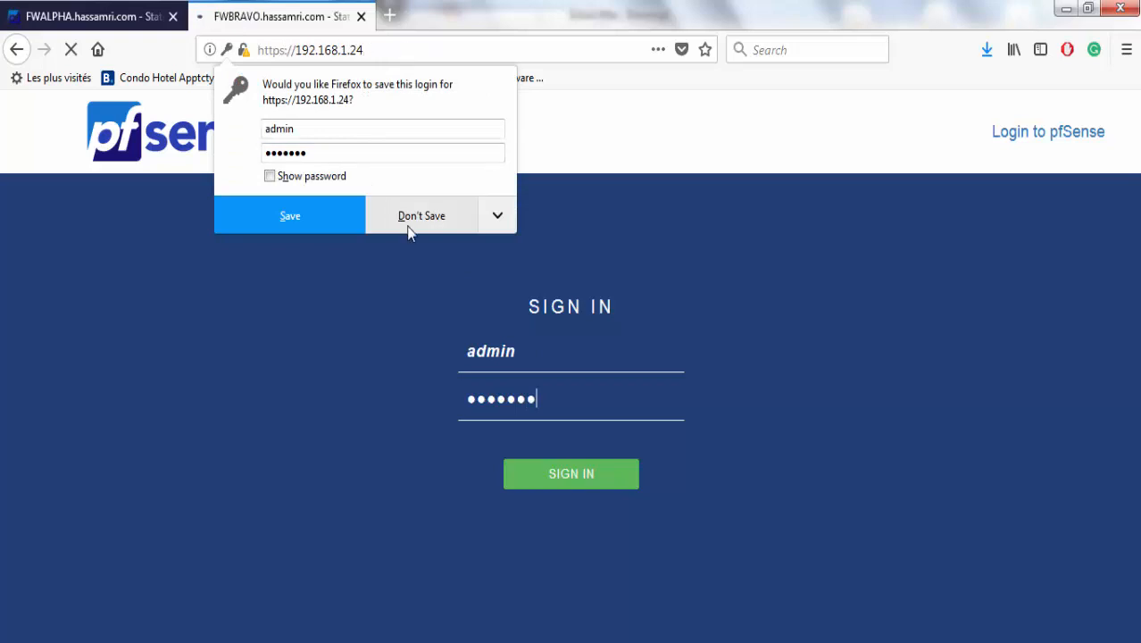
left_click(406, 223)
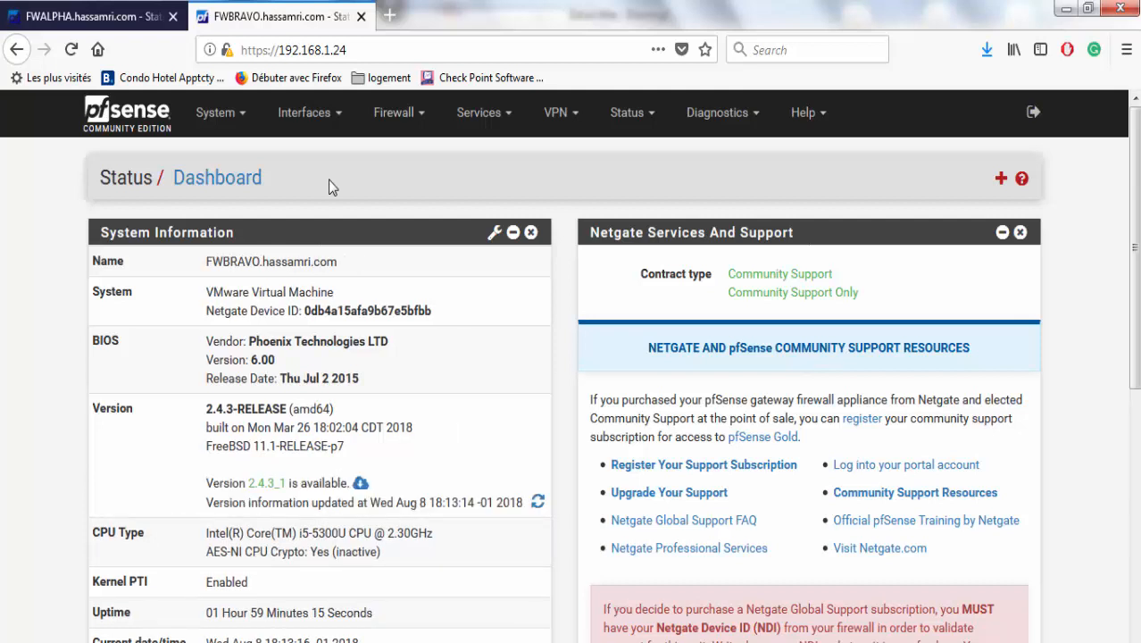
Highlight and compare the FWBRAVO and FWALPHA hostnames, ending on FWALPHA's Firewall menu.
double_click(236, 262)
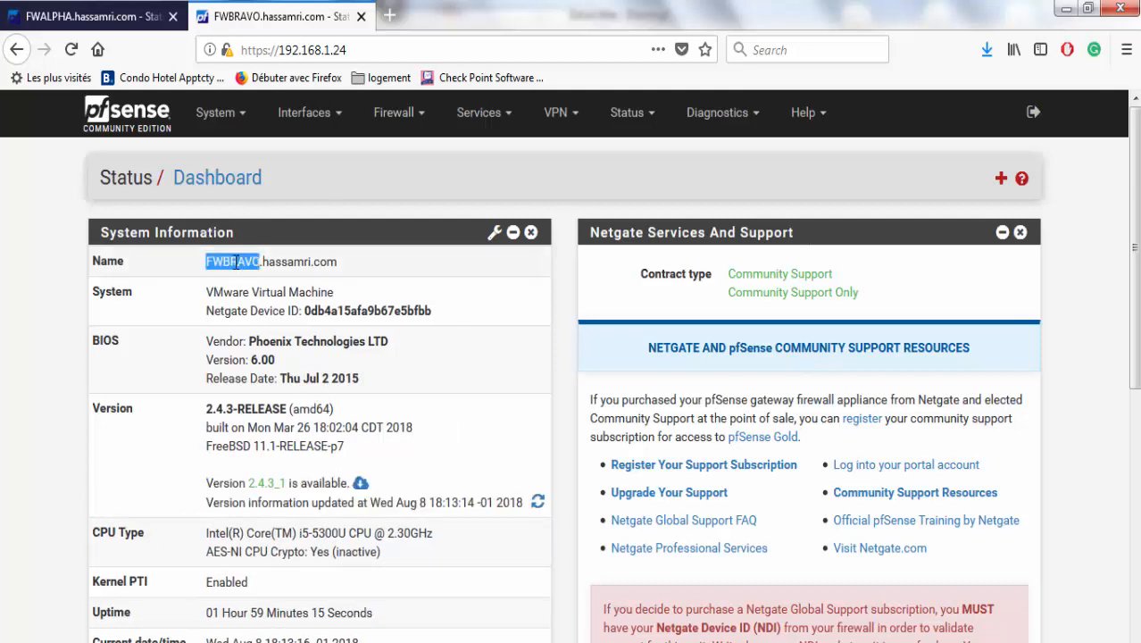
left_click(89, 16)
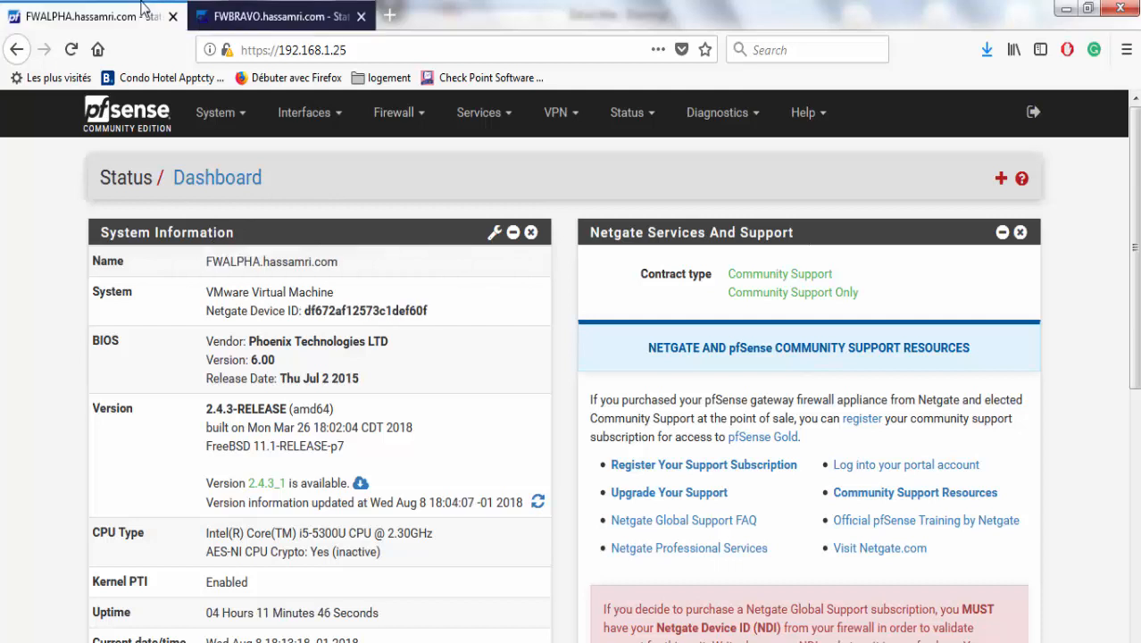
double_click(254, 262)
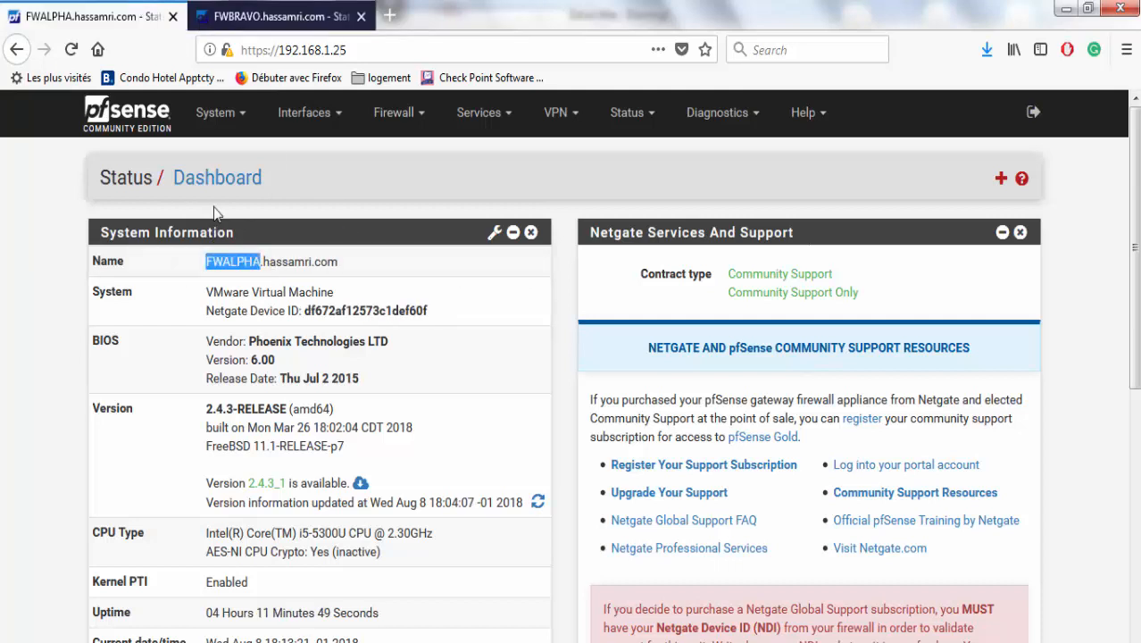
left_click(252, 15)
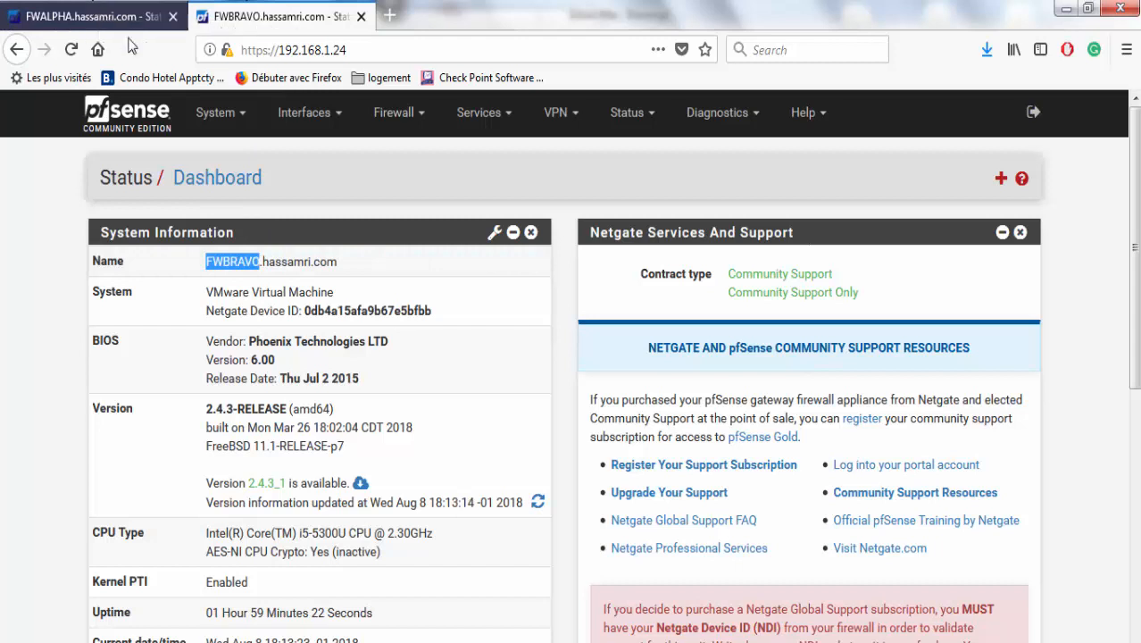
left_click(114, 11)
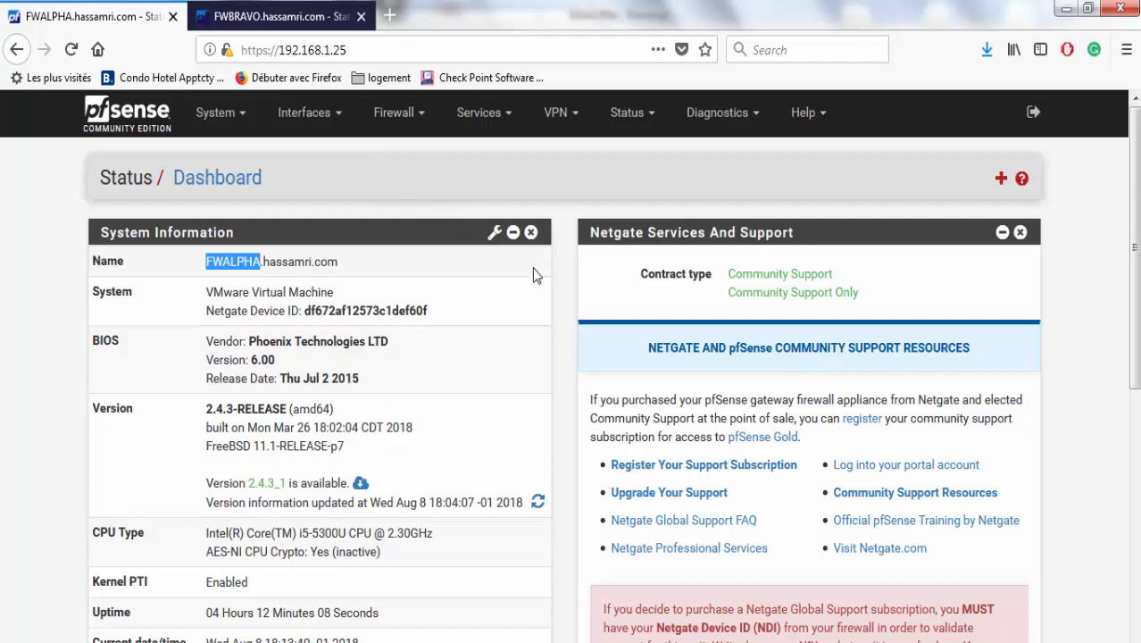
left_click(410, 126)
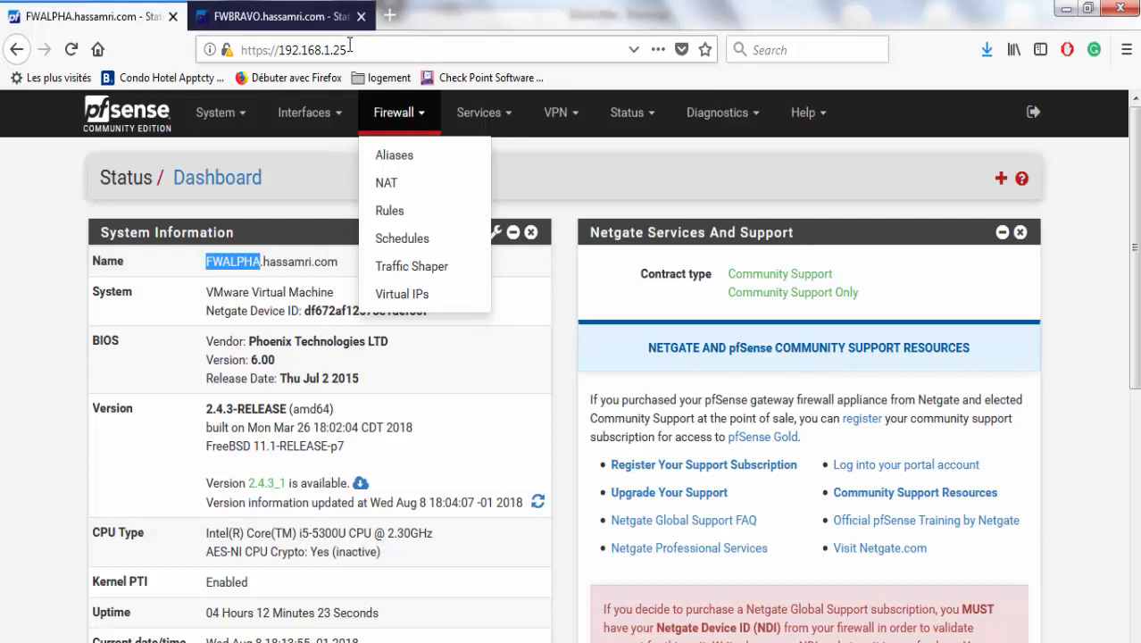
Launch Notepad via Win+R, type 'CARP' in the new note, then minimize it.
key("super+r")
type("no")
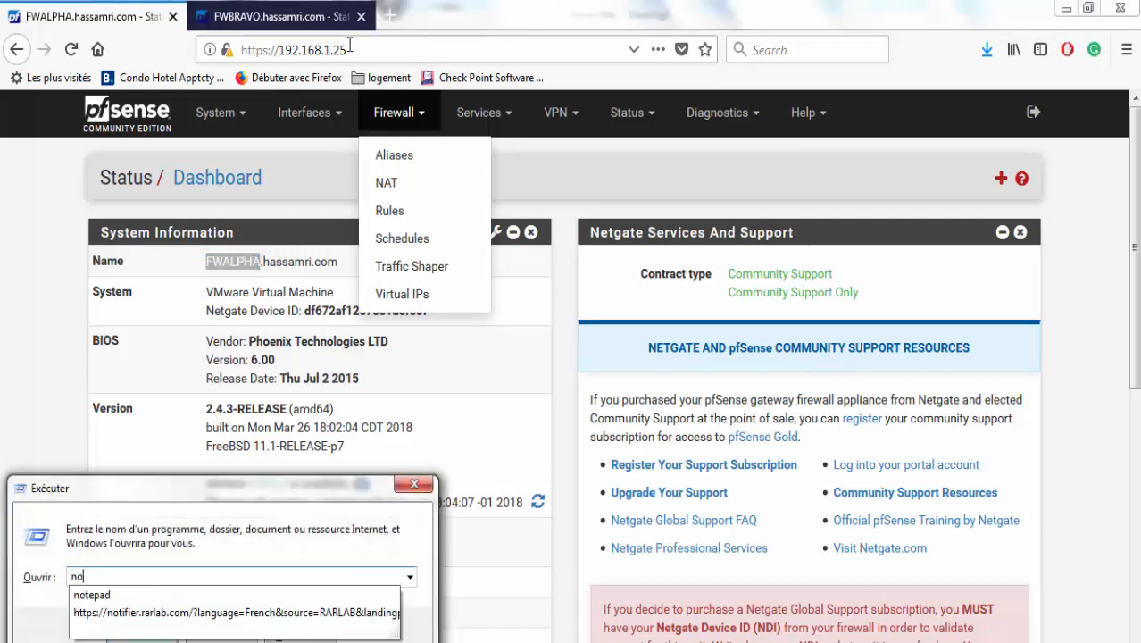
type("tepad")
key("Return")
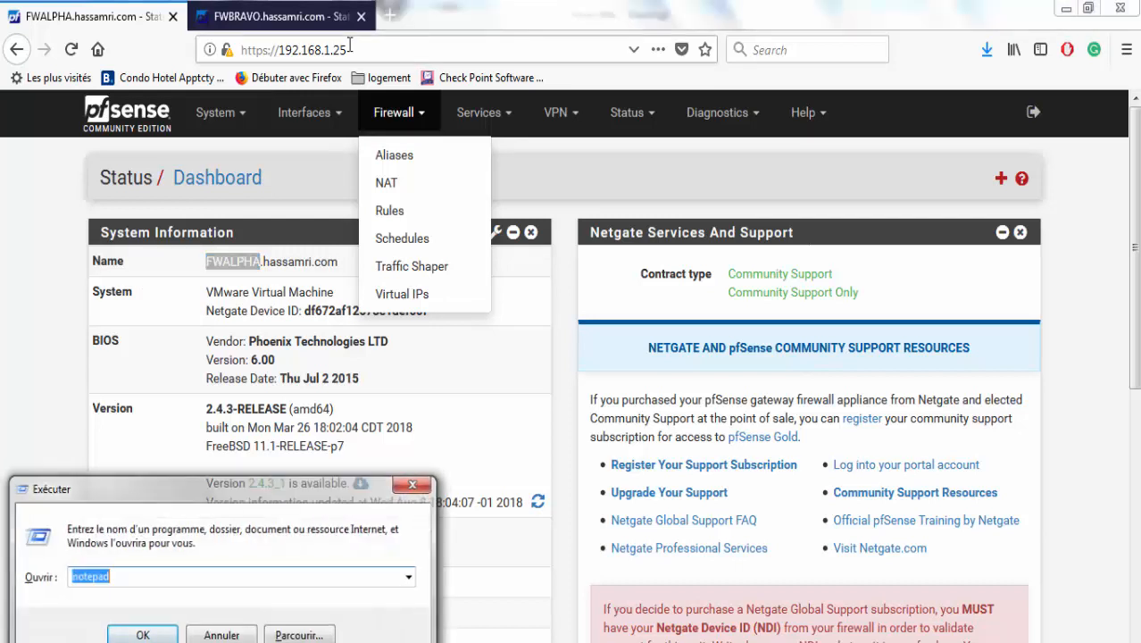
type("CARP")
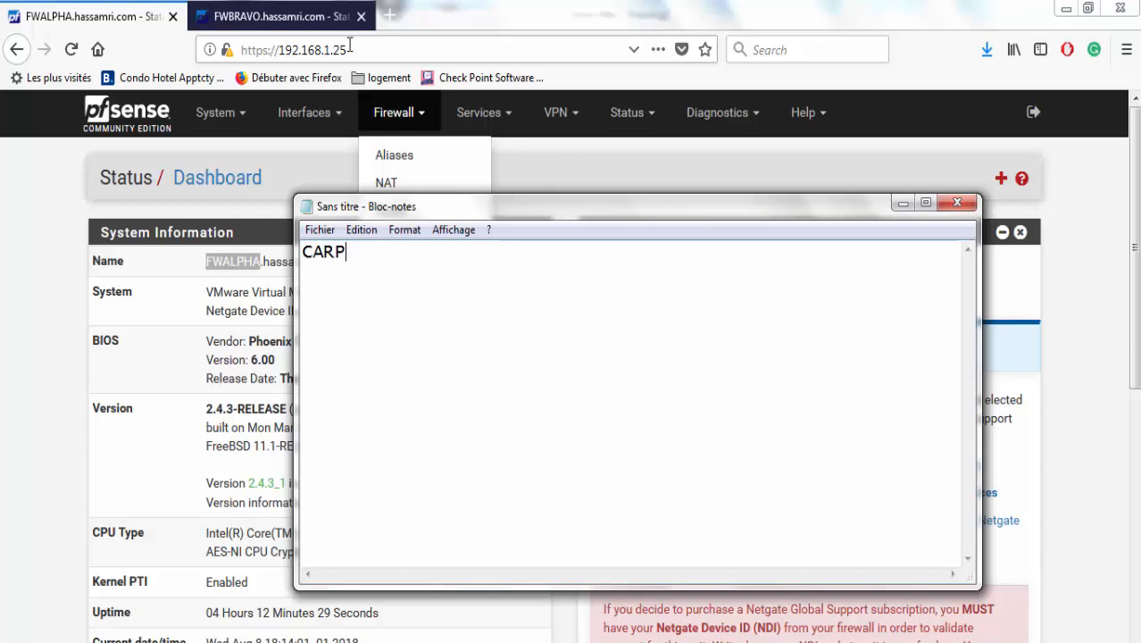
left_click_drag(370, 266, 300, 261)
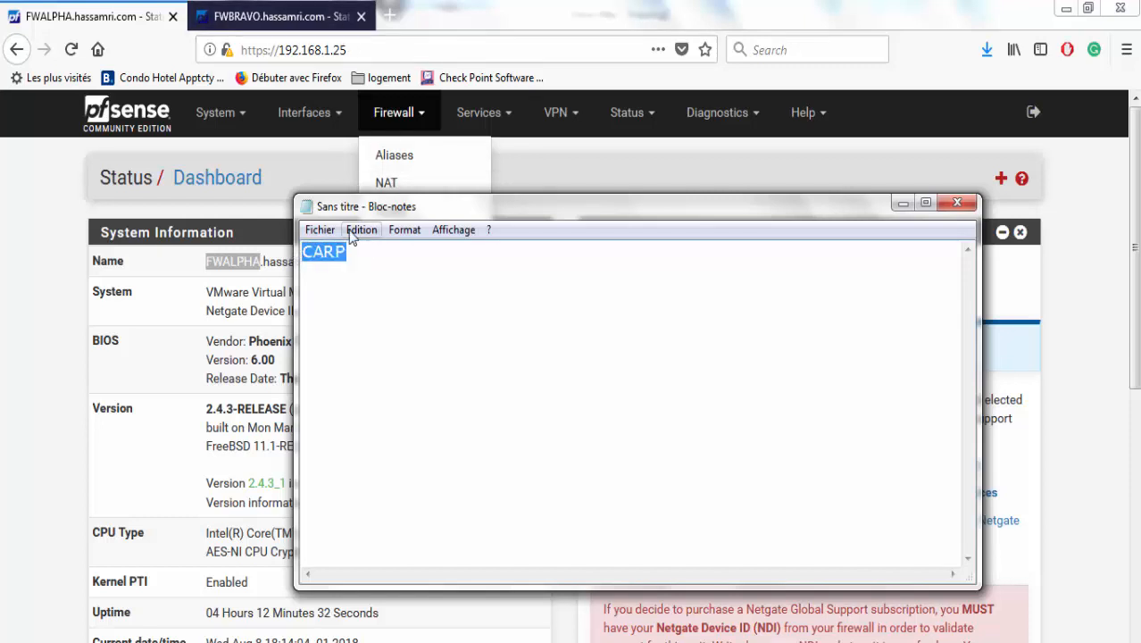
left_click(350, 268)
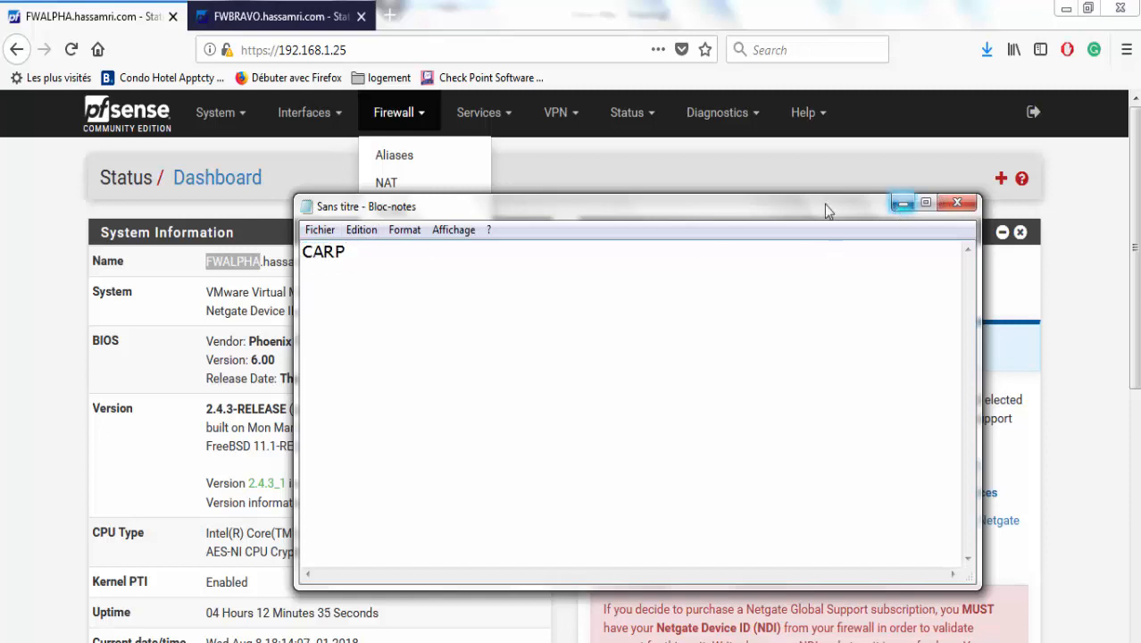
left_click(903, 202)
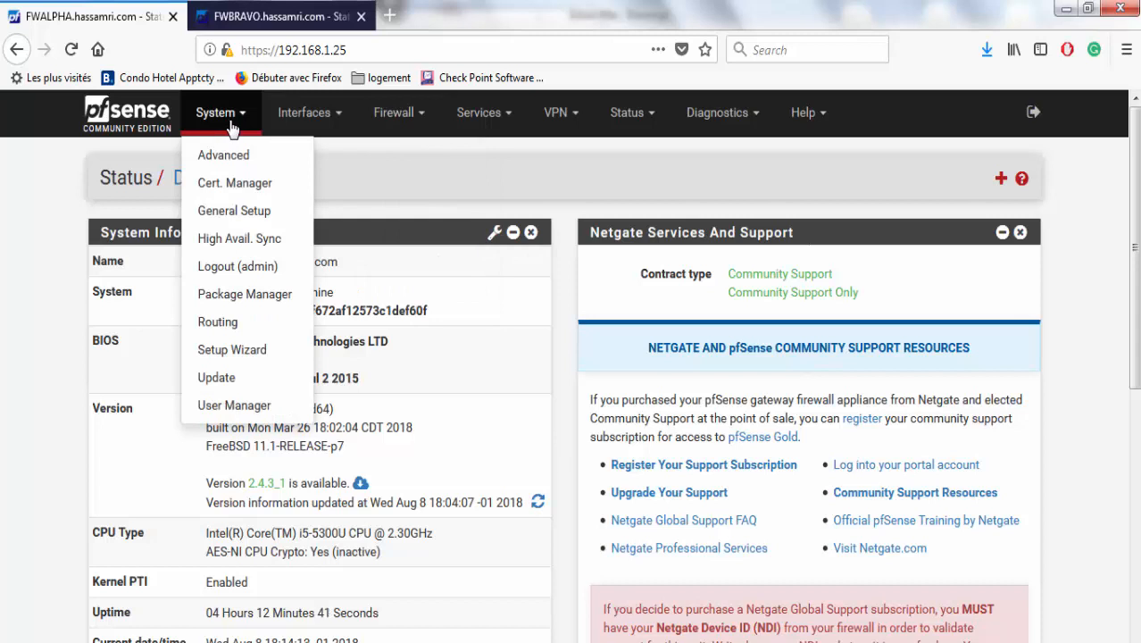
On FWALPHA's High Availability Sync page, enable Synchronize states (pfsync).
left_click(247, 240)
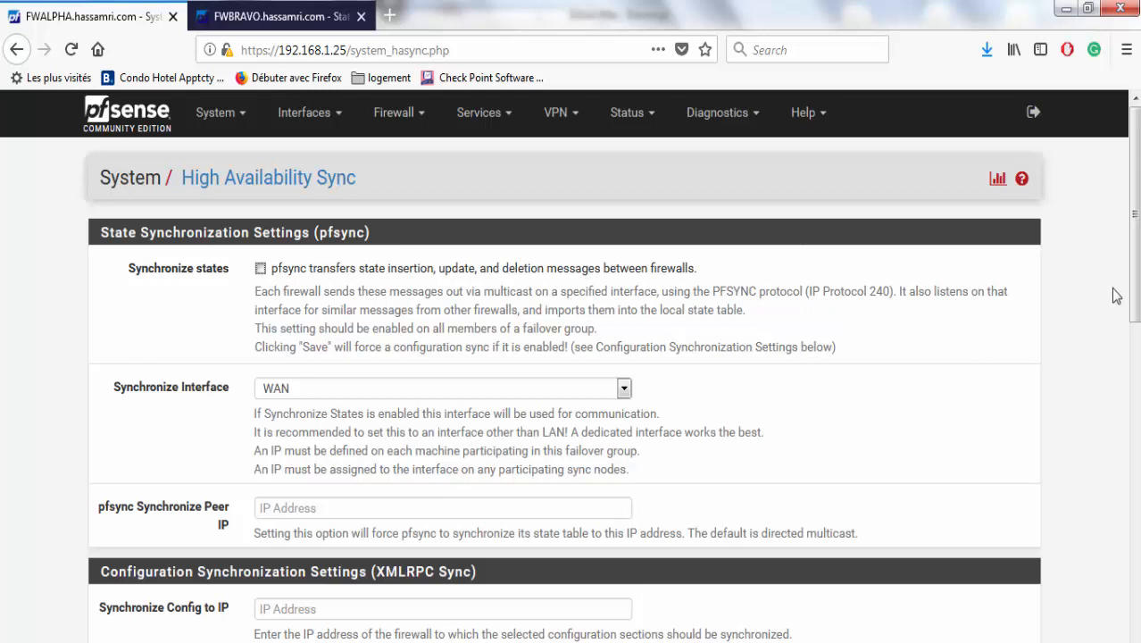
scroll(1107, 295, "down", 2)
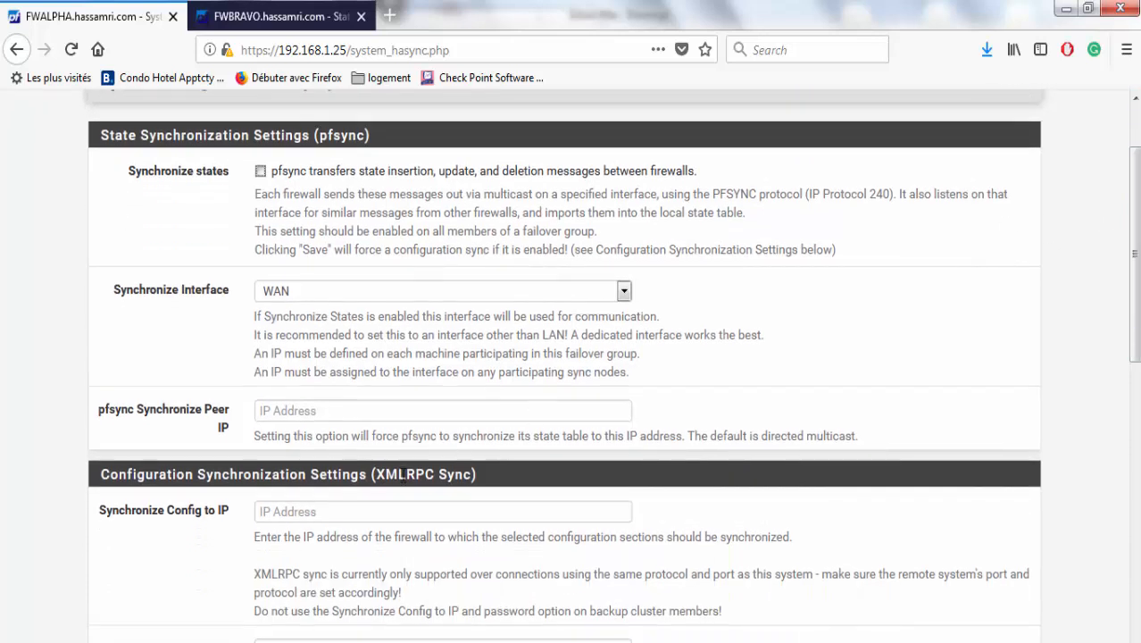
double_click(403, 475)
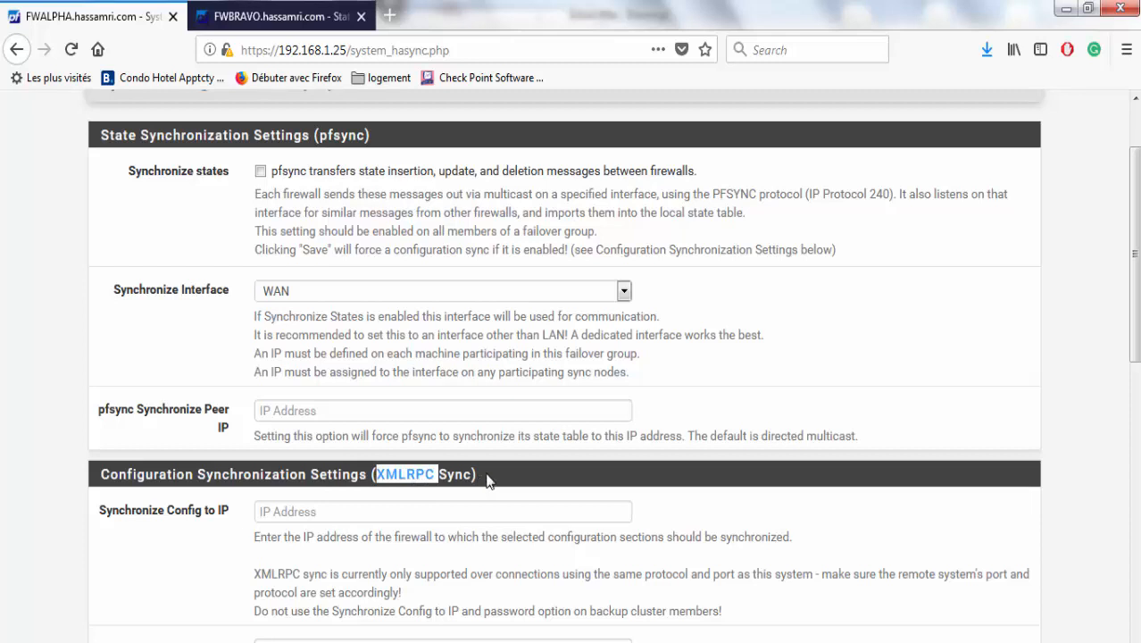
scroll(1114, 284, "up", 2)
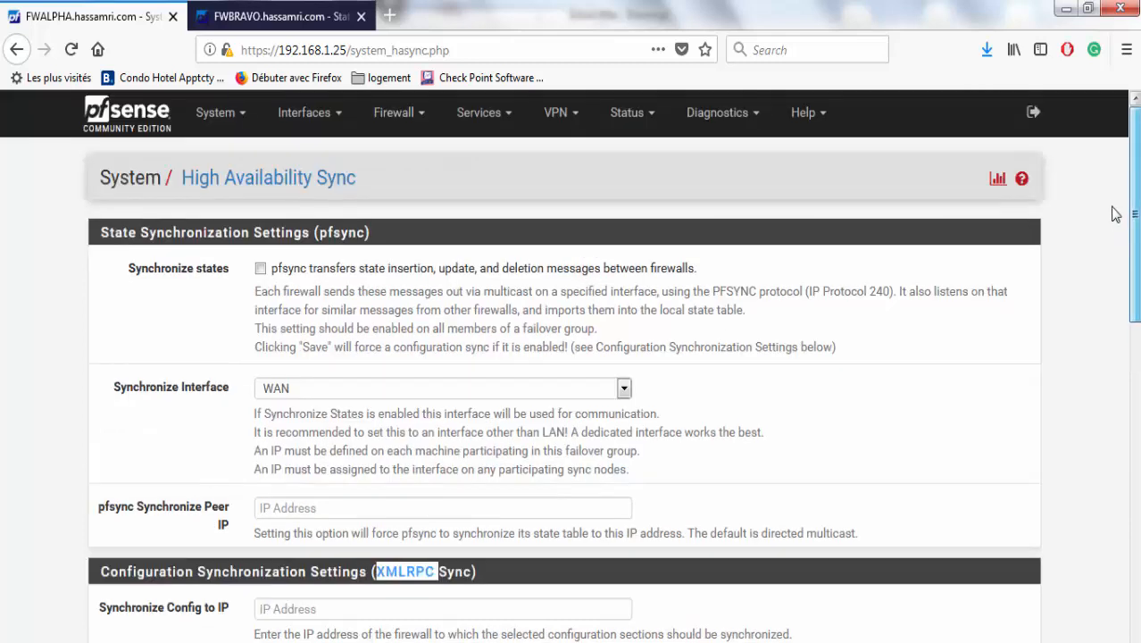
left_click(14, 189)
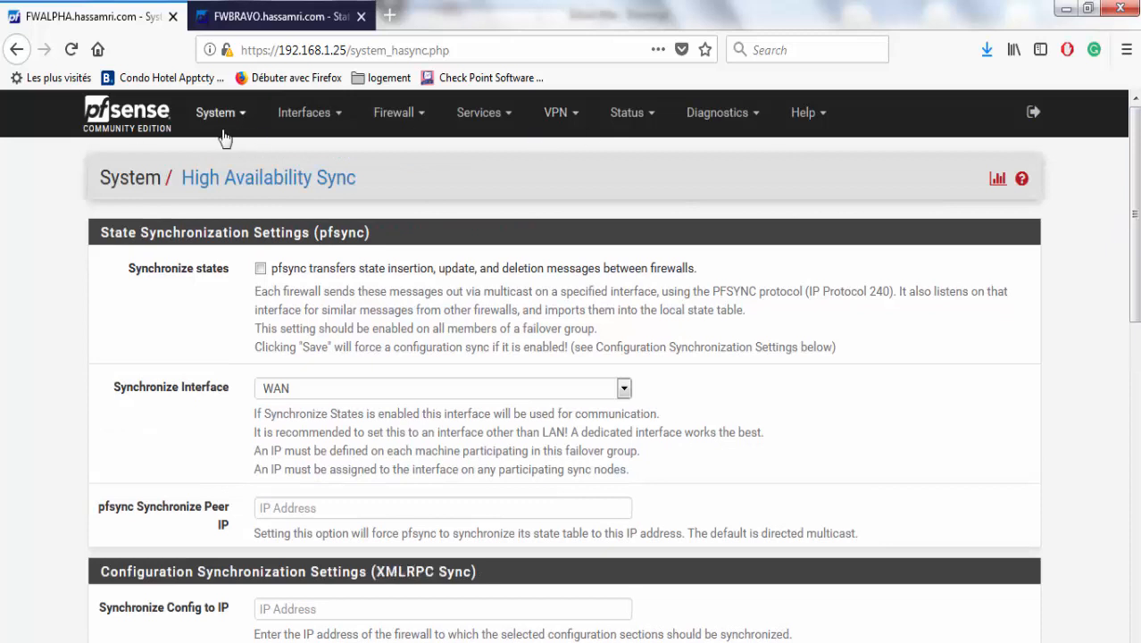
left_click(288, 122)
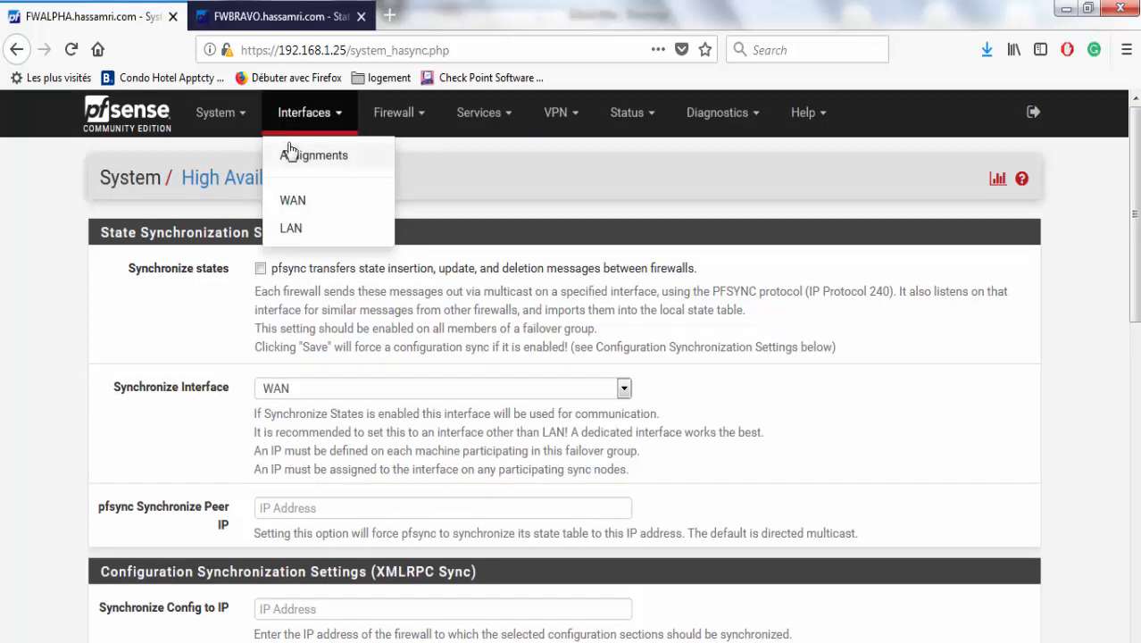
left_click(260, 268)
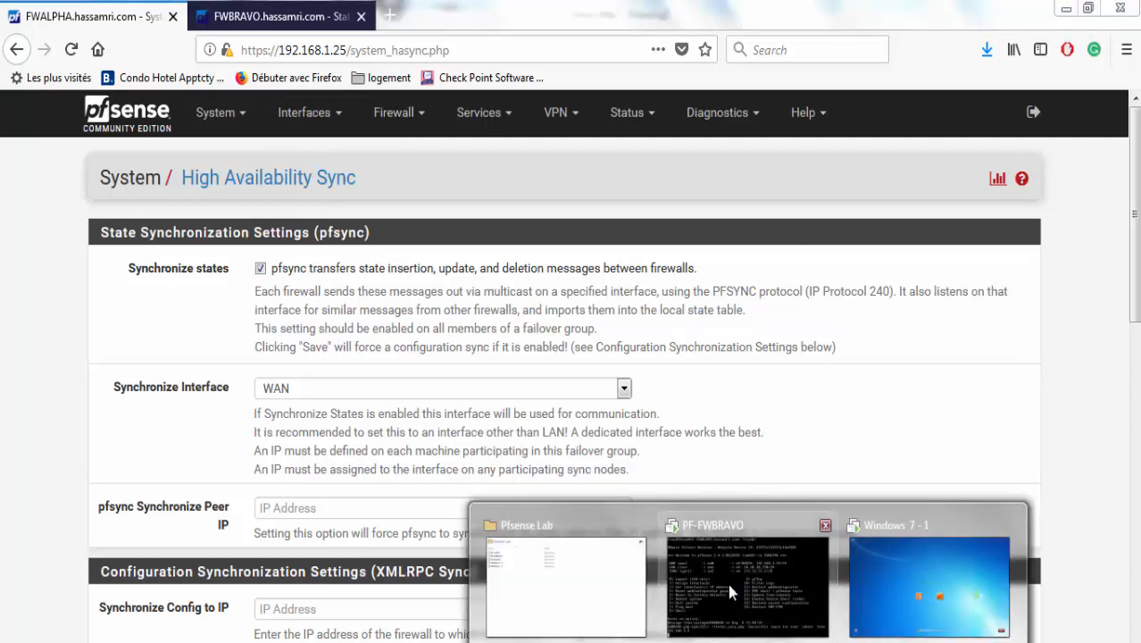
left_click(727, 580)
right_click(411, 150)
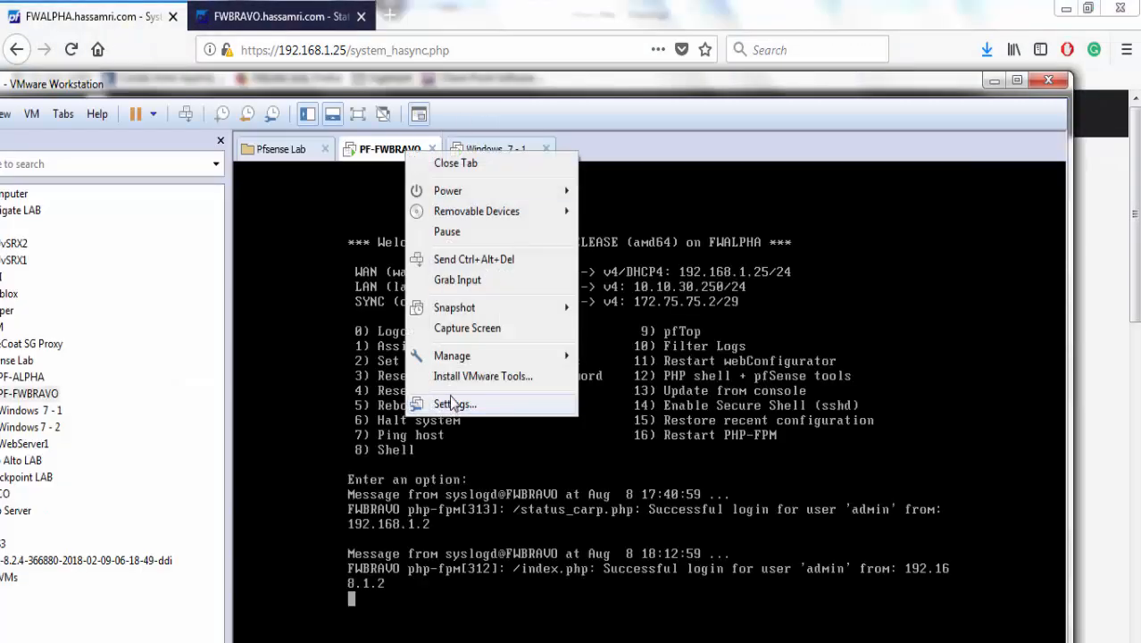
left_click(449, 404)
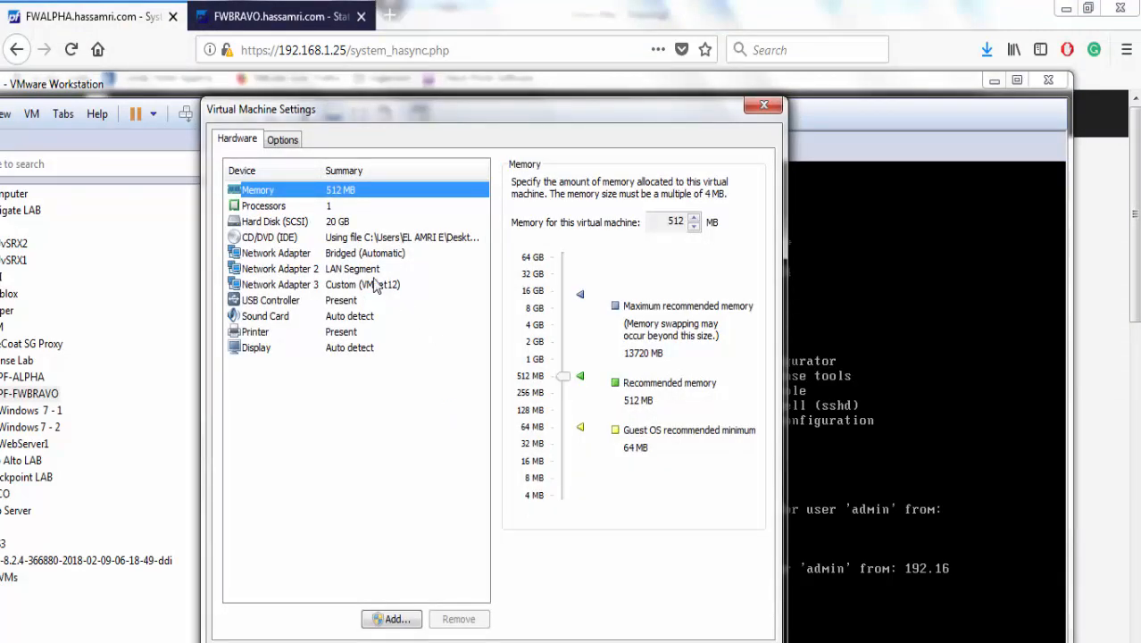
left_click(361, 285)
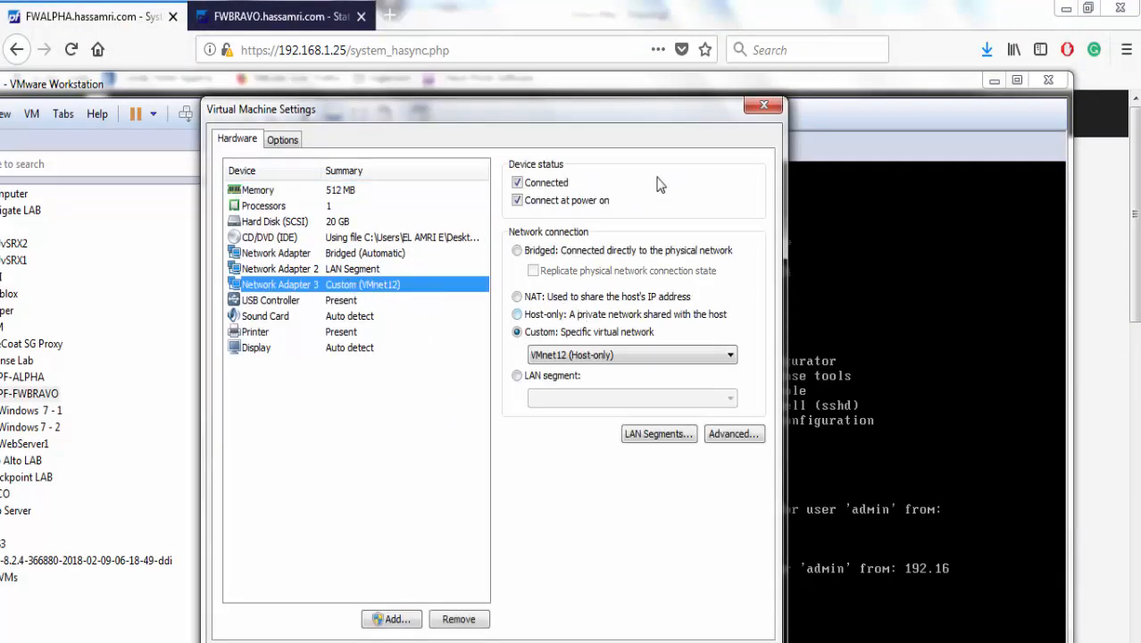
left_click(765, 105)
left_click(991, 81)
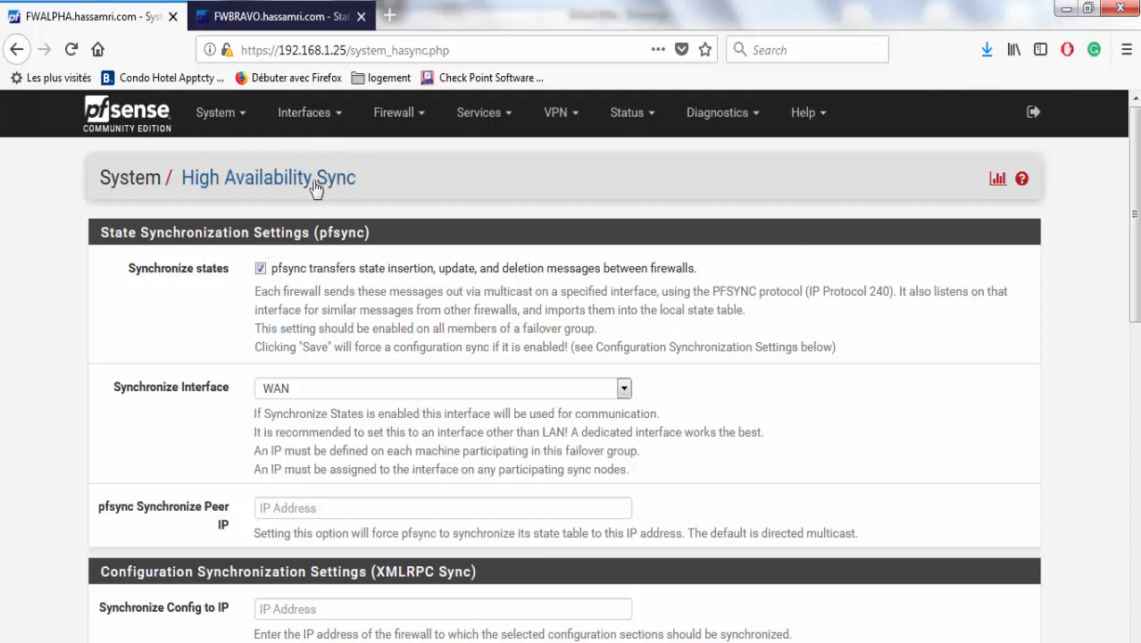
Untick Synchronize states and save FWALPHA's High Availability Sync settings.
left_click(347, 277)
left_click_drag(1134, 252, 1134, 603)
left_click(286, 576)
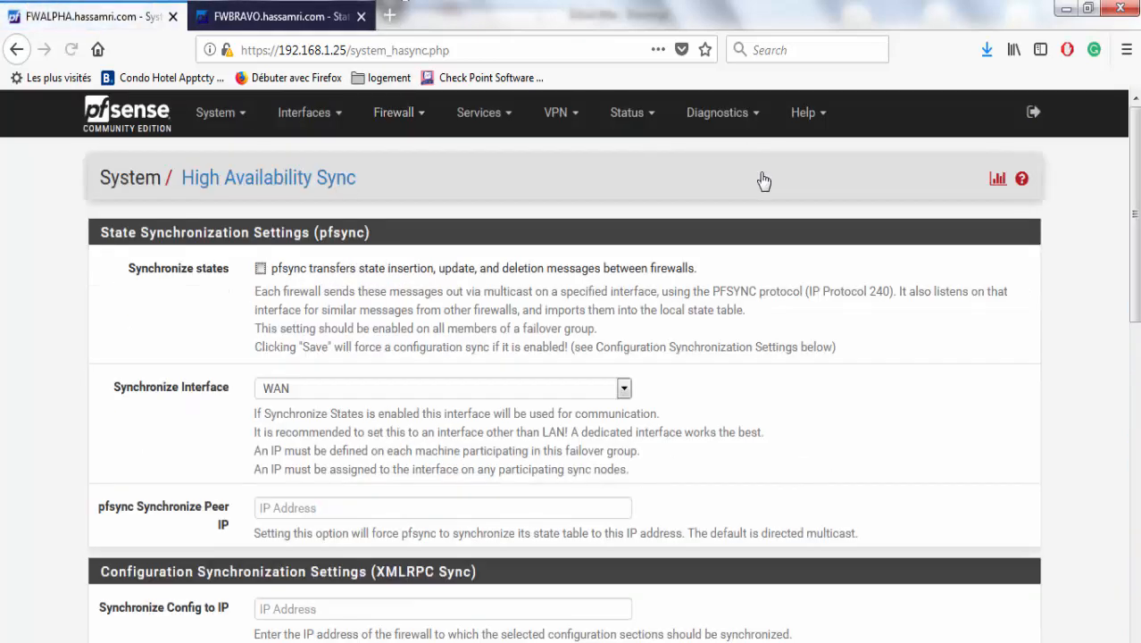
Go to System > High Avail. Sync on the FWBRAVO firewall.
left_click(279, 16)
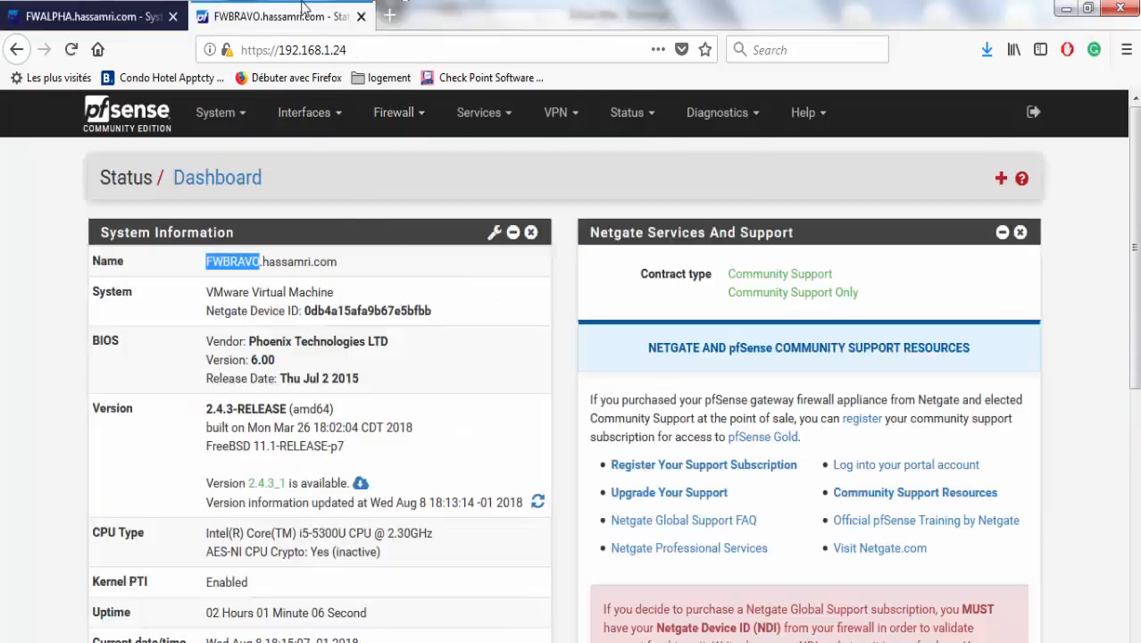
left_click(220, 117)
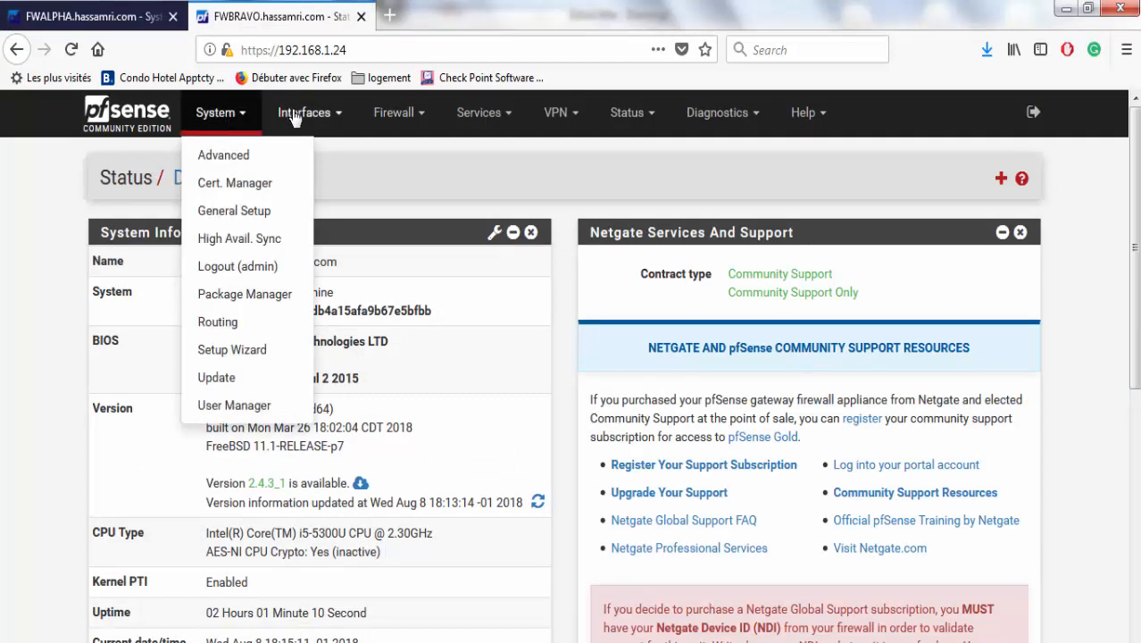
left_click(259, 238)
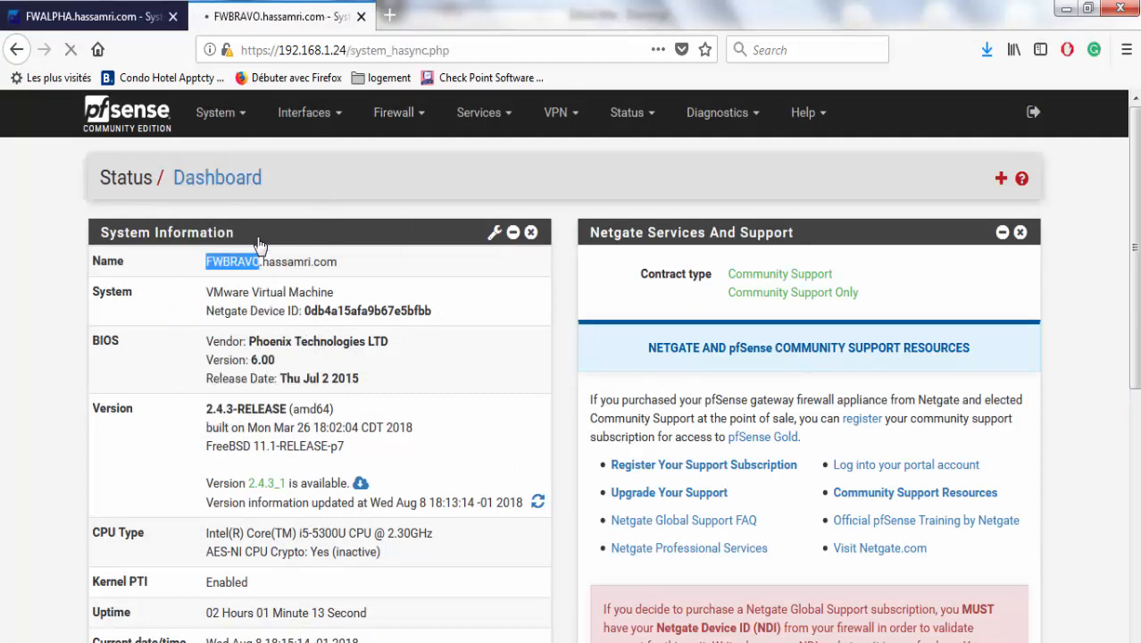
On FWALPHA's Interfaces > Assignments, add port em2 as the new OPT1 interface.
left_click(183, 25)
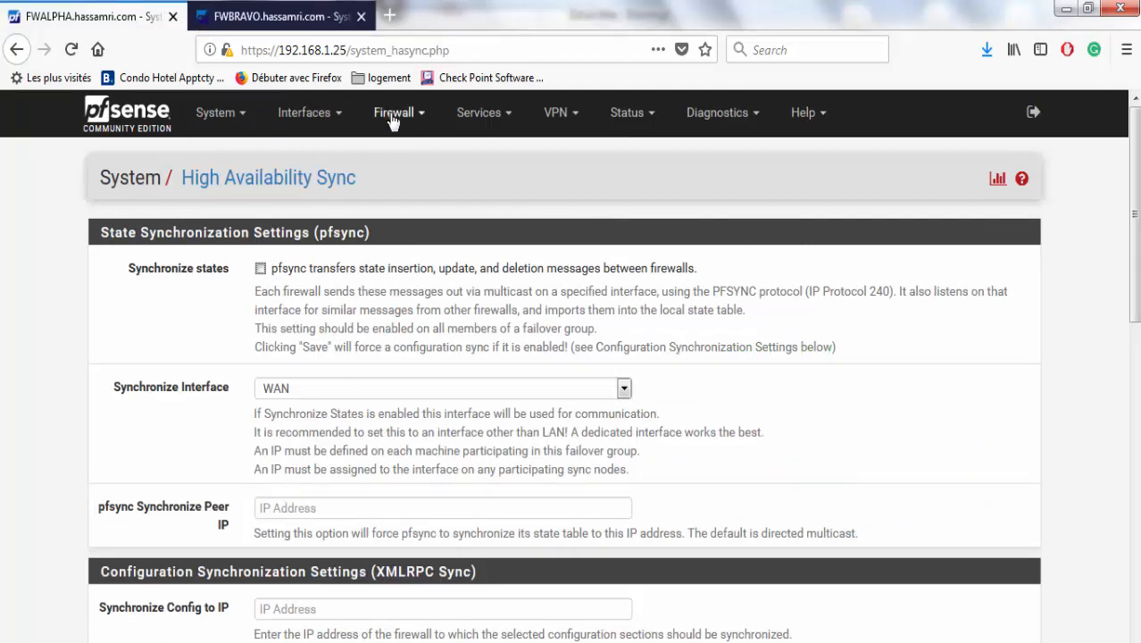
mouse_move(314, 118)
left_click(312, 155)
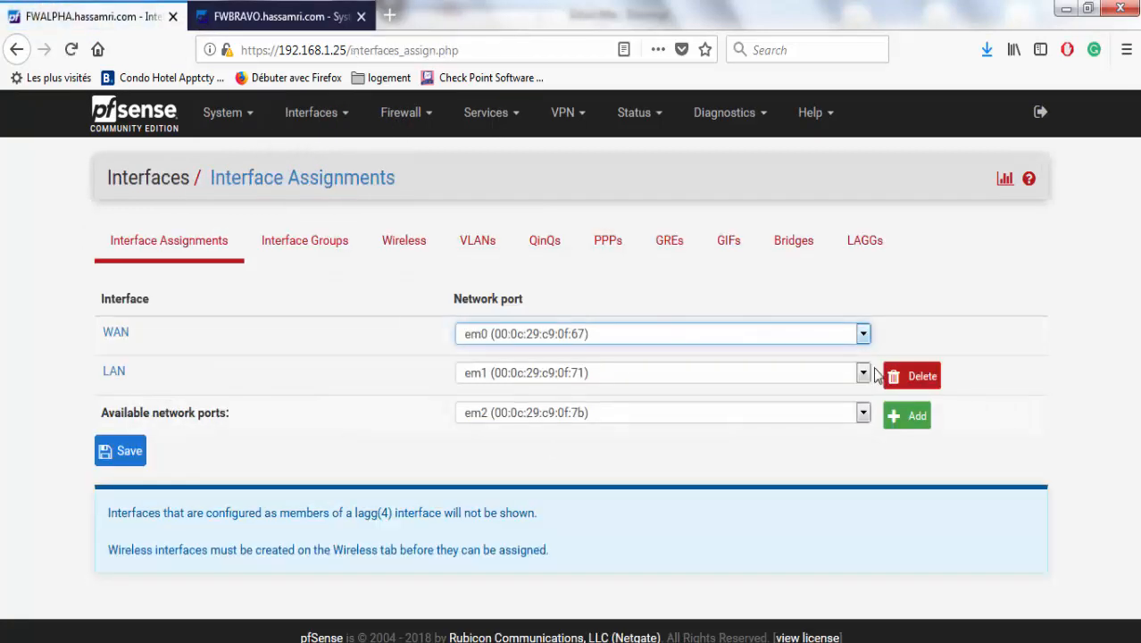
left_click(900, 416)
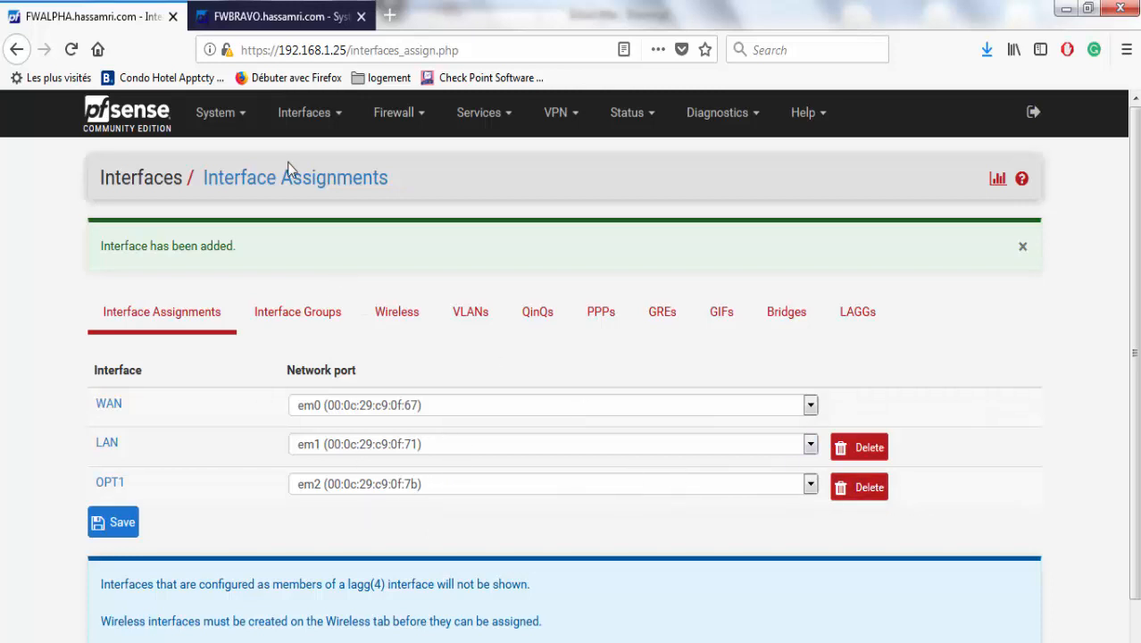
Add em2 as OPT1 on FWBRAVO's interface assignments too, then return to FWALPHA.
left_click(282, 16)
mouse_move(308, 113)
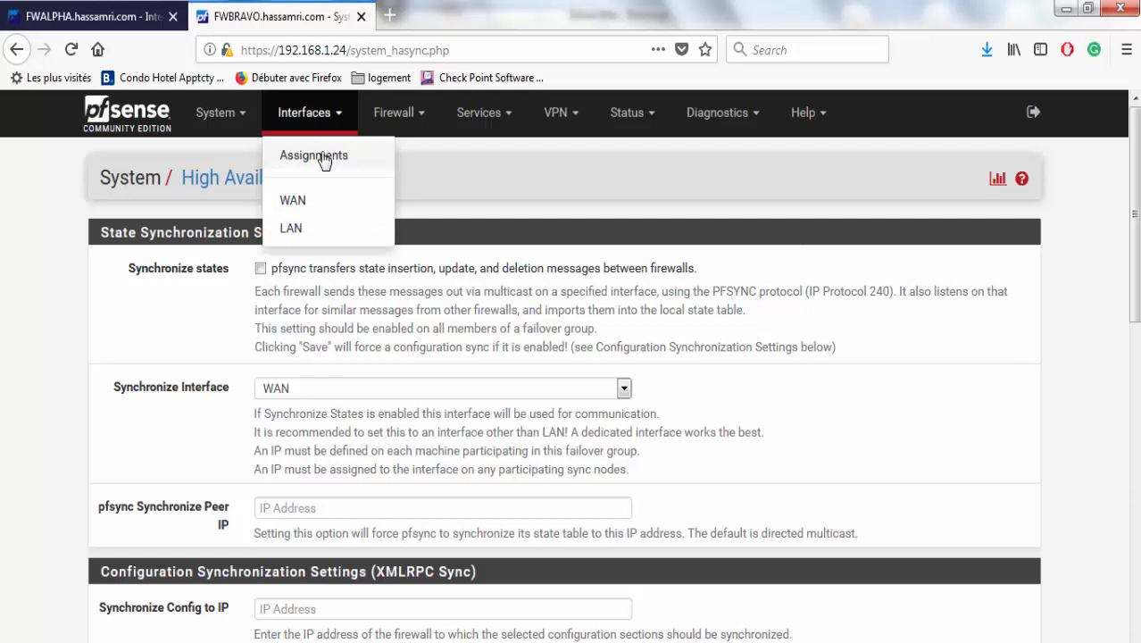
left_click(322, 157)
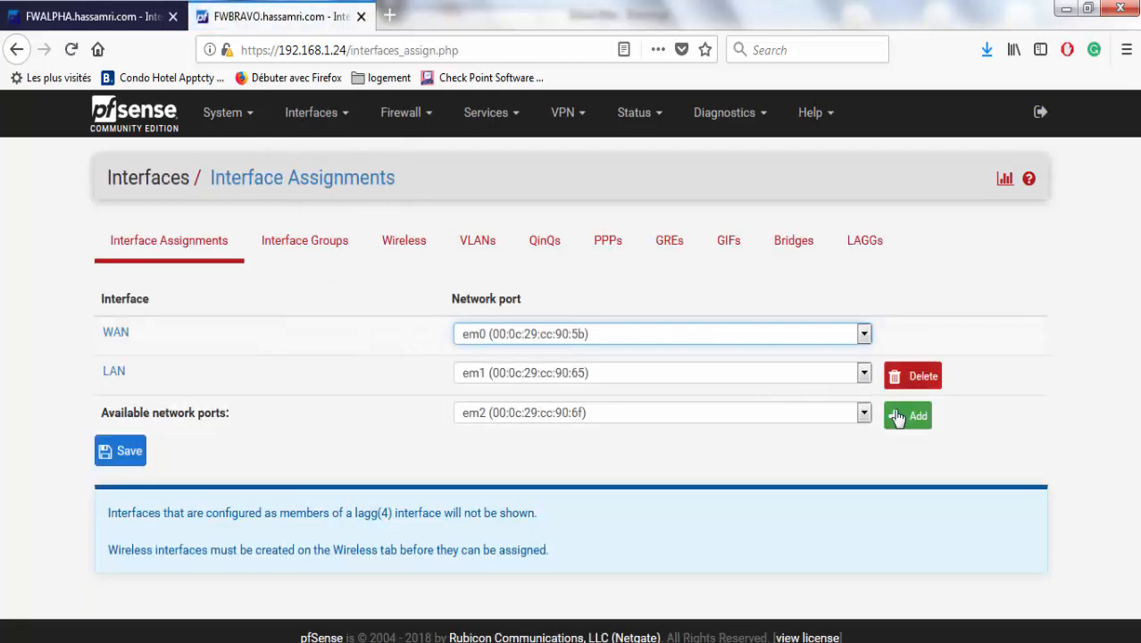
left_click(898, 418)
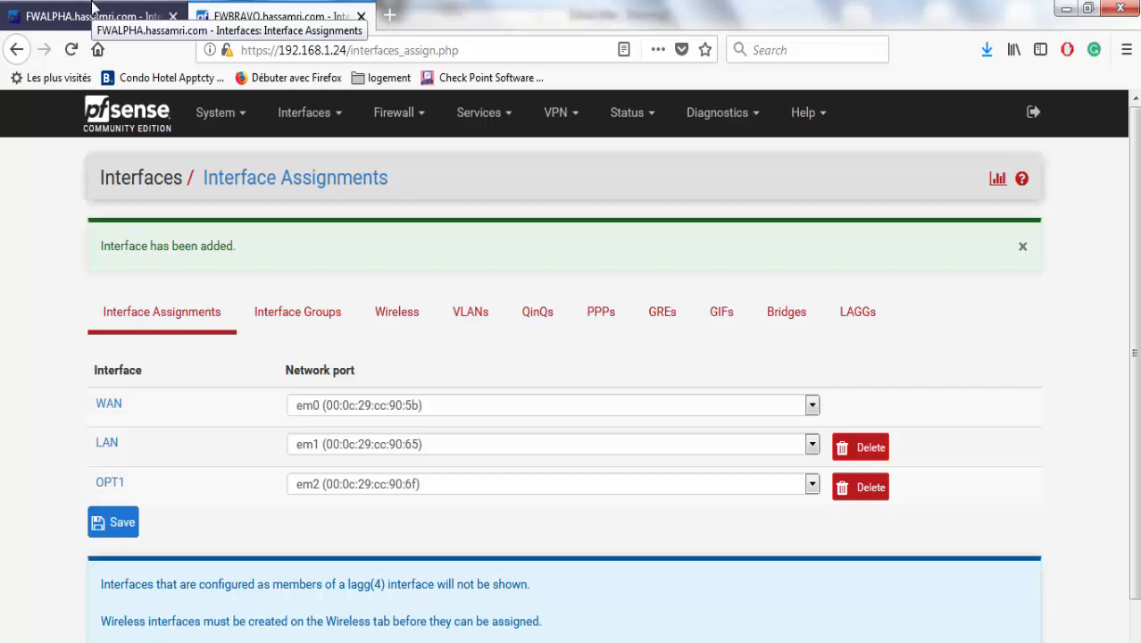
left_click(94, 11)
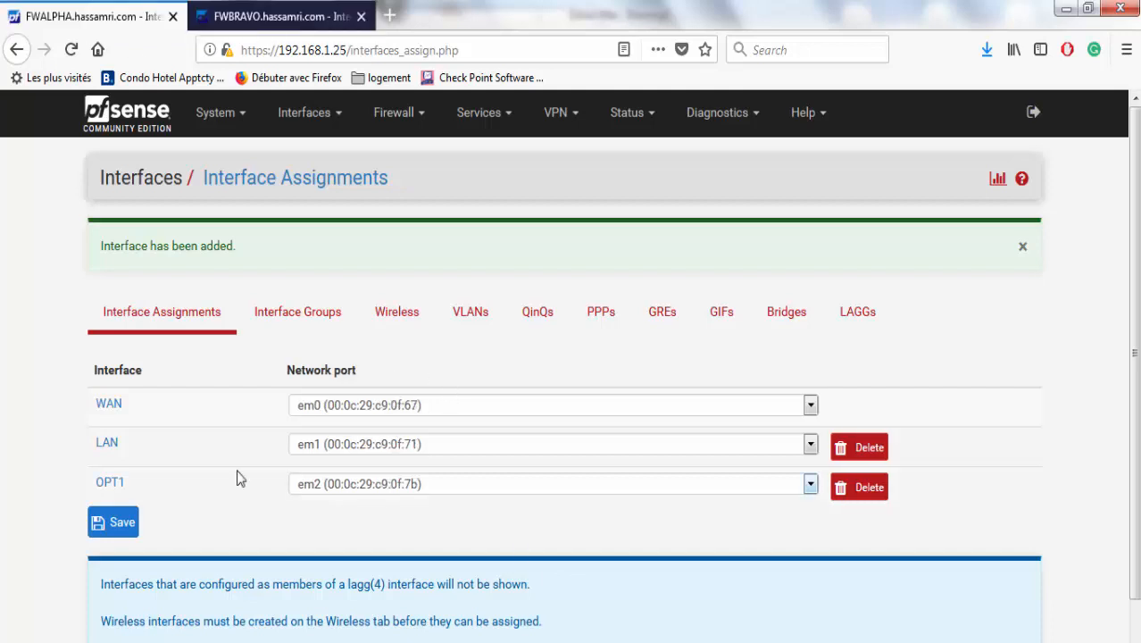
In FWALPHA's OPT1 settings, clear the description and choose Static IPv4 configuration.
left_click(112, 483)
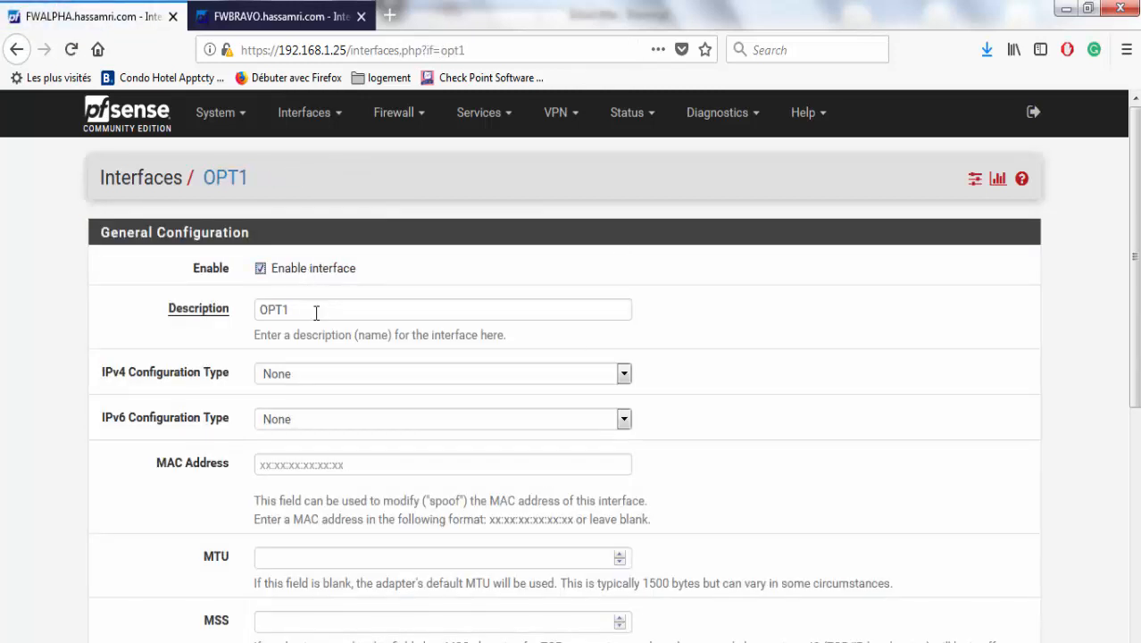
left_click(176, 303)
key("BackSpace")
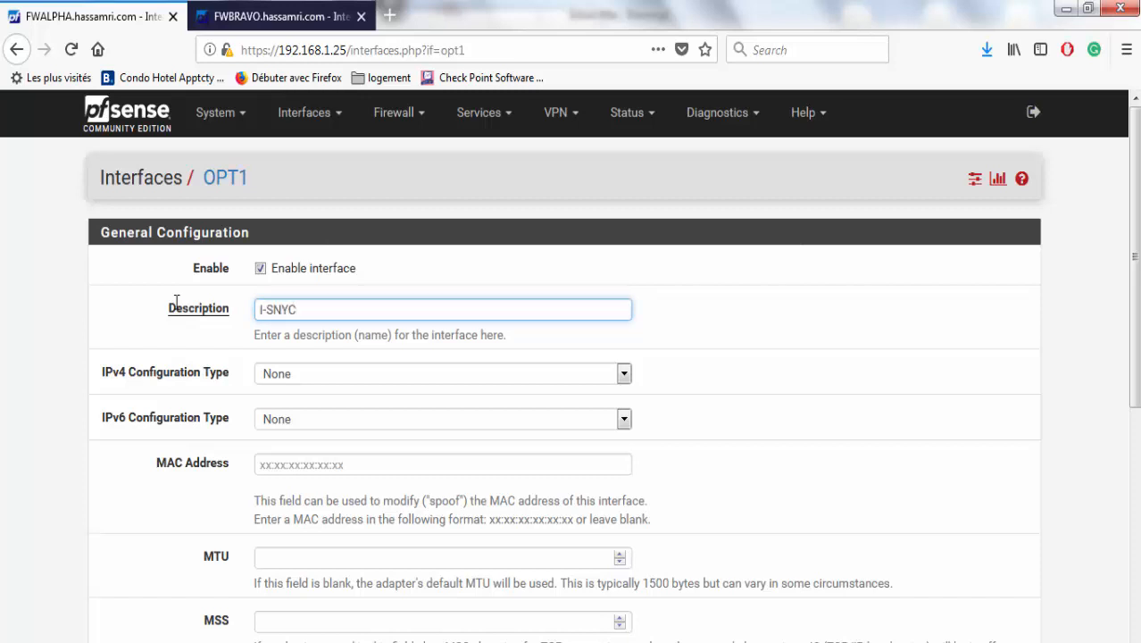
left_click(332, 375)
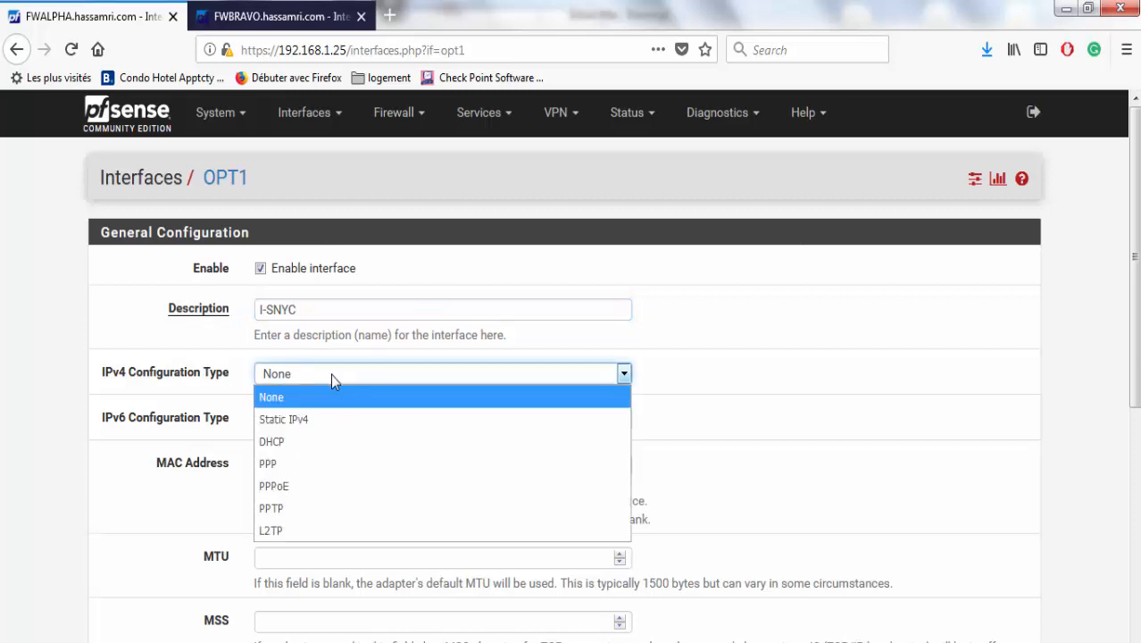
left_click(330, 418)
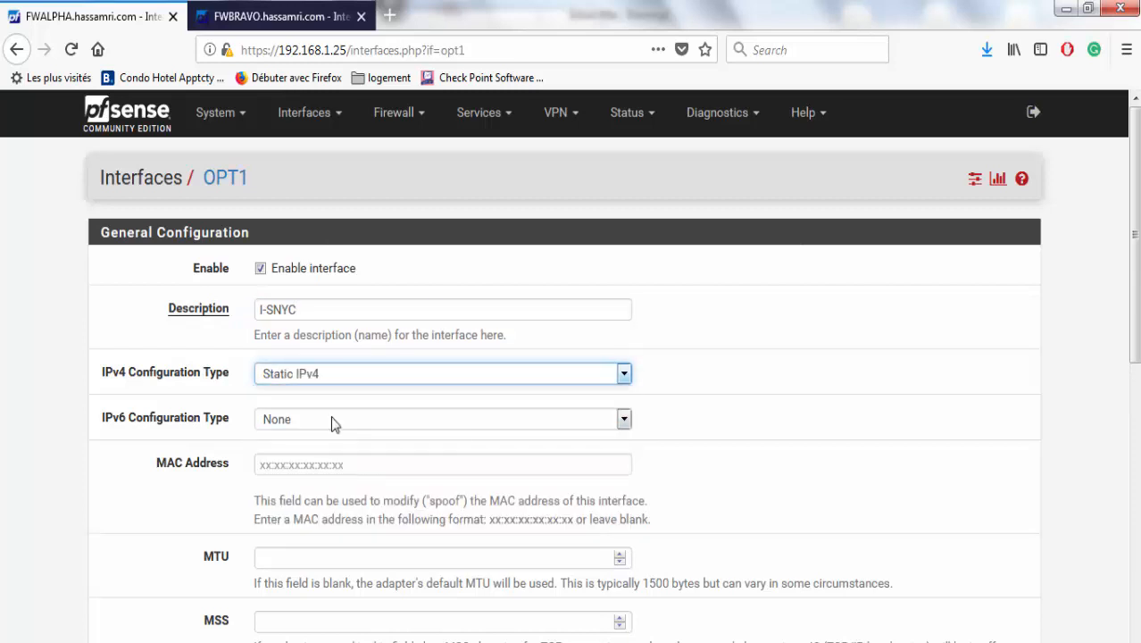
Enter IPv4 address 172.75.75.1, confirming it against the Drawing2 sync link diagram.
left_click_drag(1135, 264, 1132, 416)
left_click(386, 504)
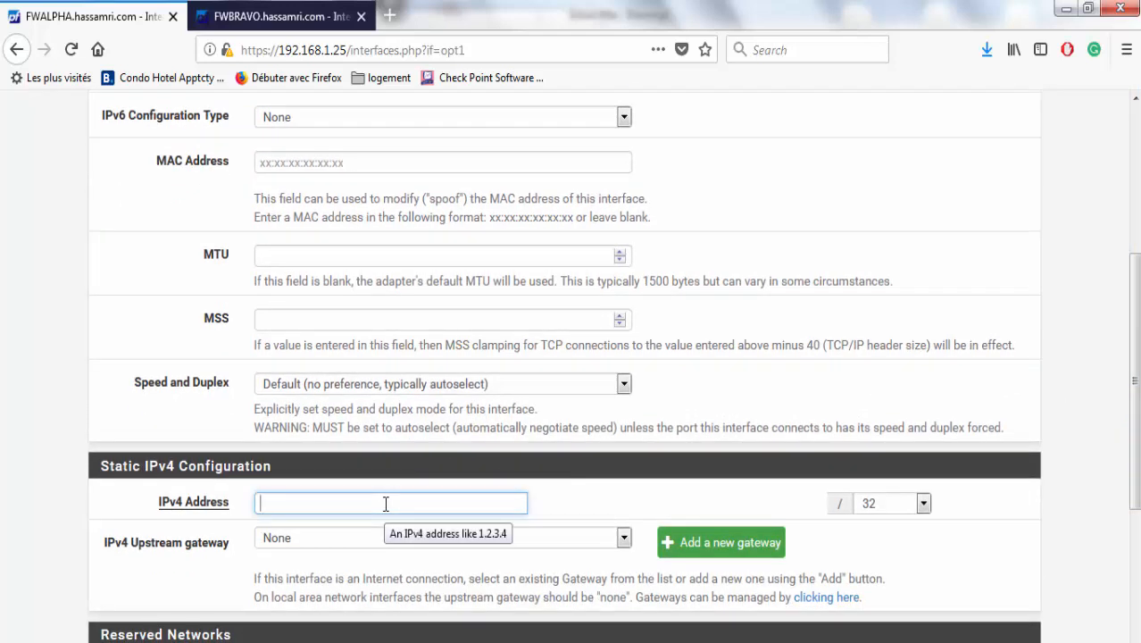
type("172.")
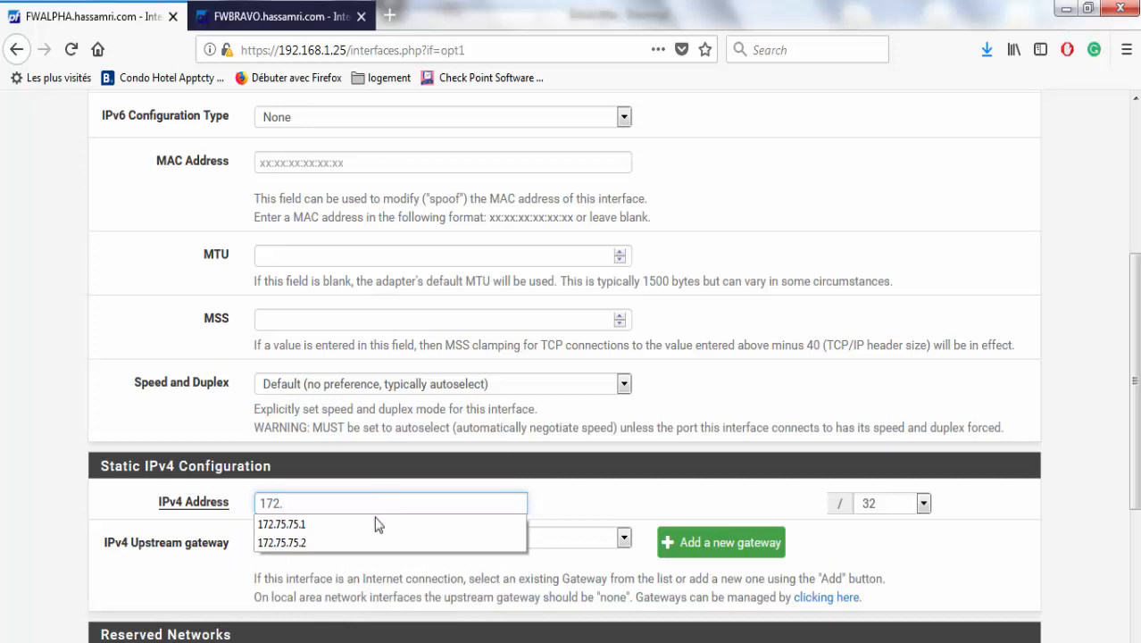
left_click(373, 524)
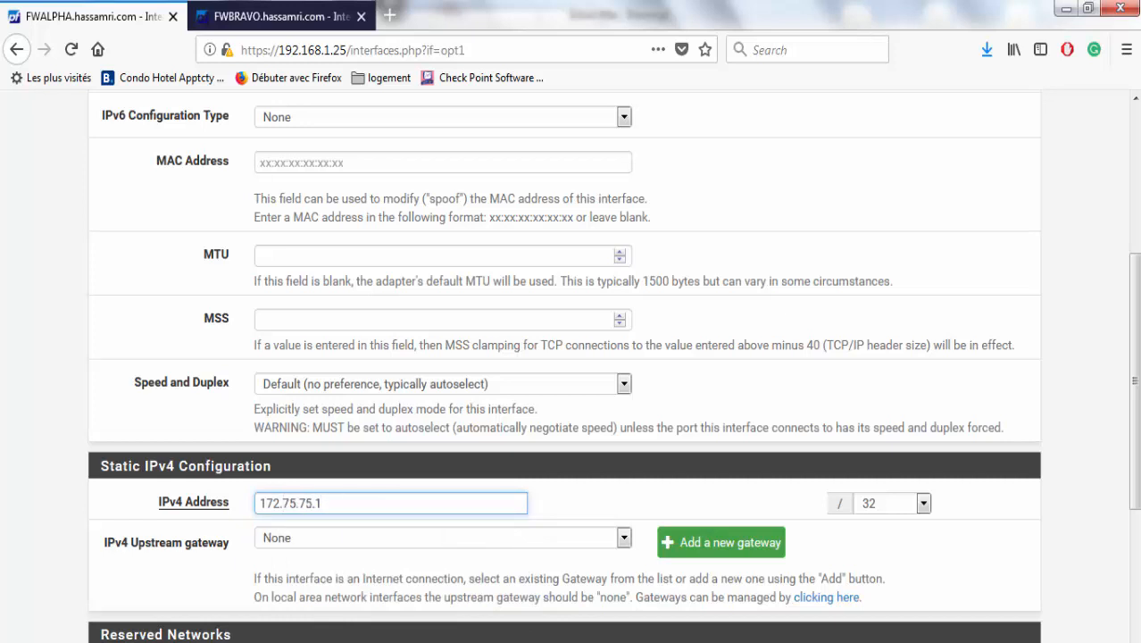
left_click(802, 641)
left_click(854, 624)
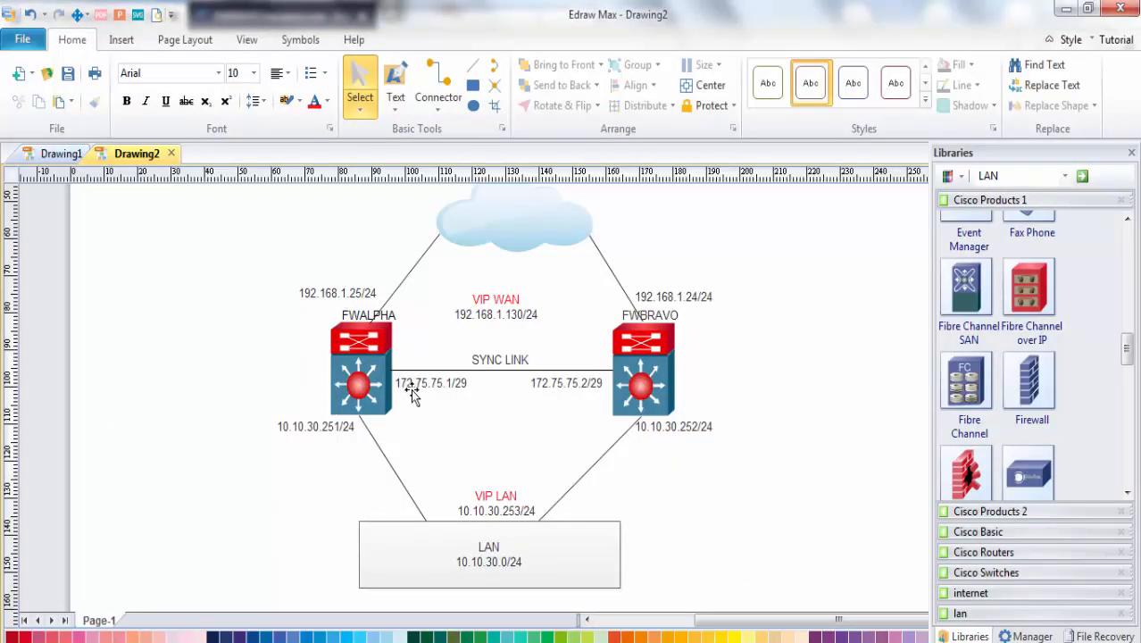
left_click(1064, 10)
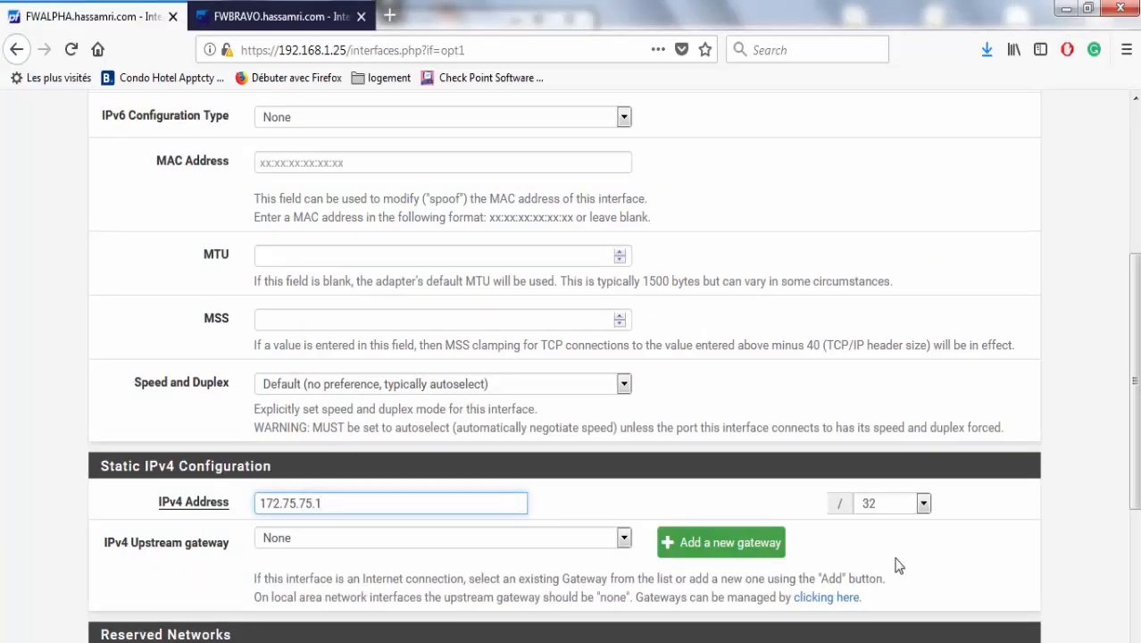
Set FWALPHA's ISNYC prefix to /29, save and apply, then switch to the FWBRAVO tab.
left_click(889, 505)
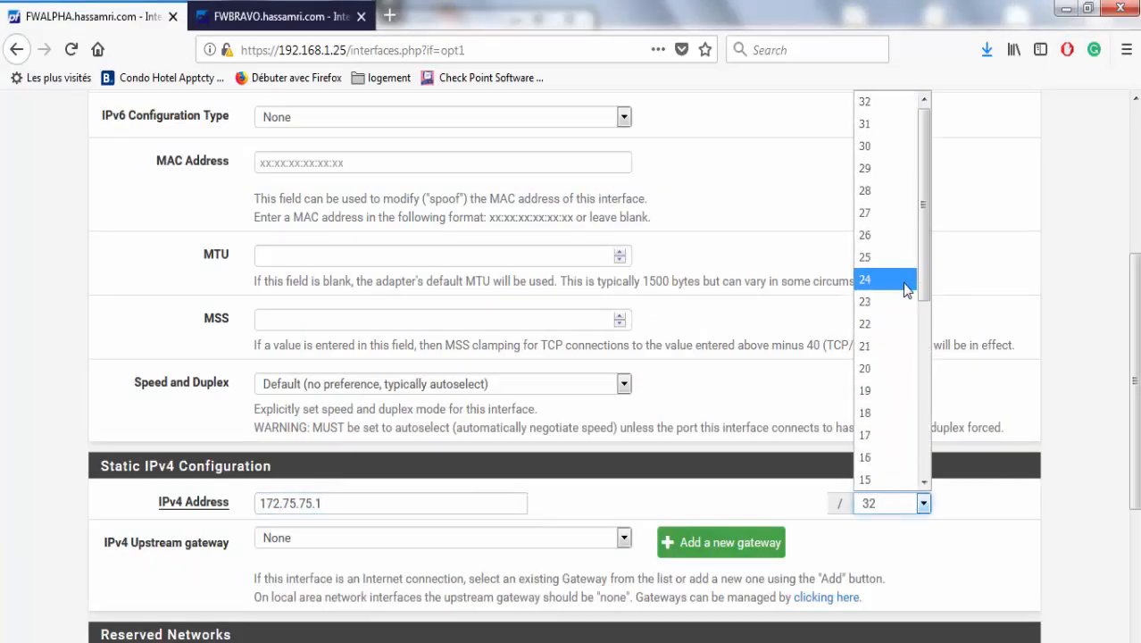
mouse_move(923, 287)
left_mouse_down()
mouse_move(927, 340)
mouse_move(926, 295)
left_mouse_up()
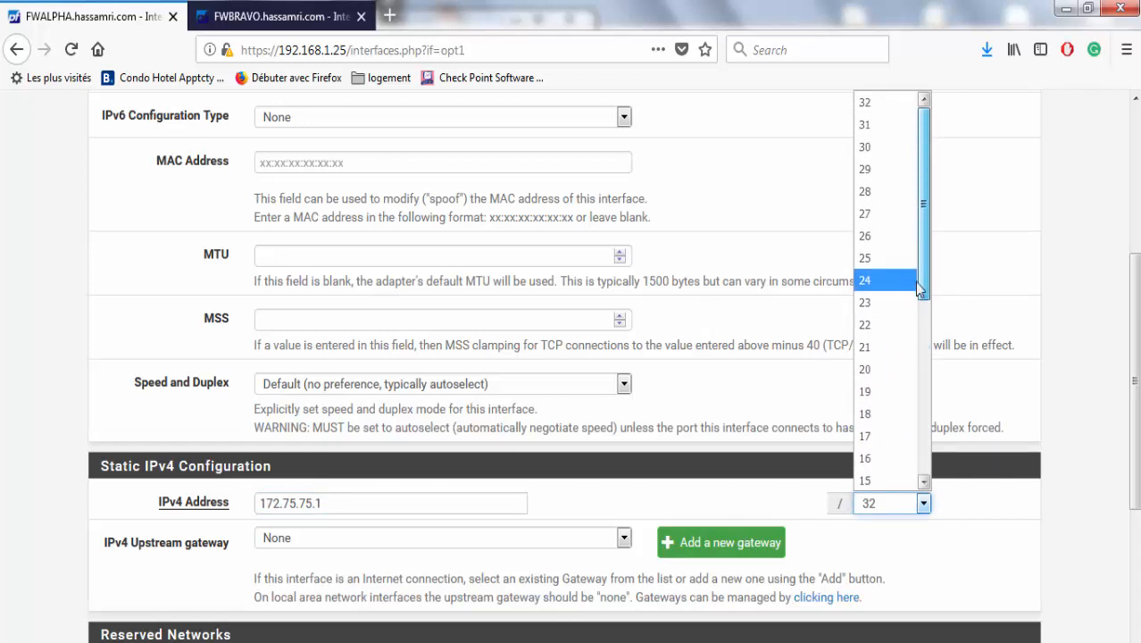
left_click(885, 172)
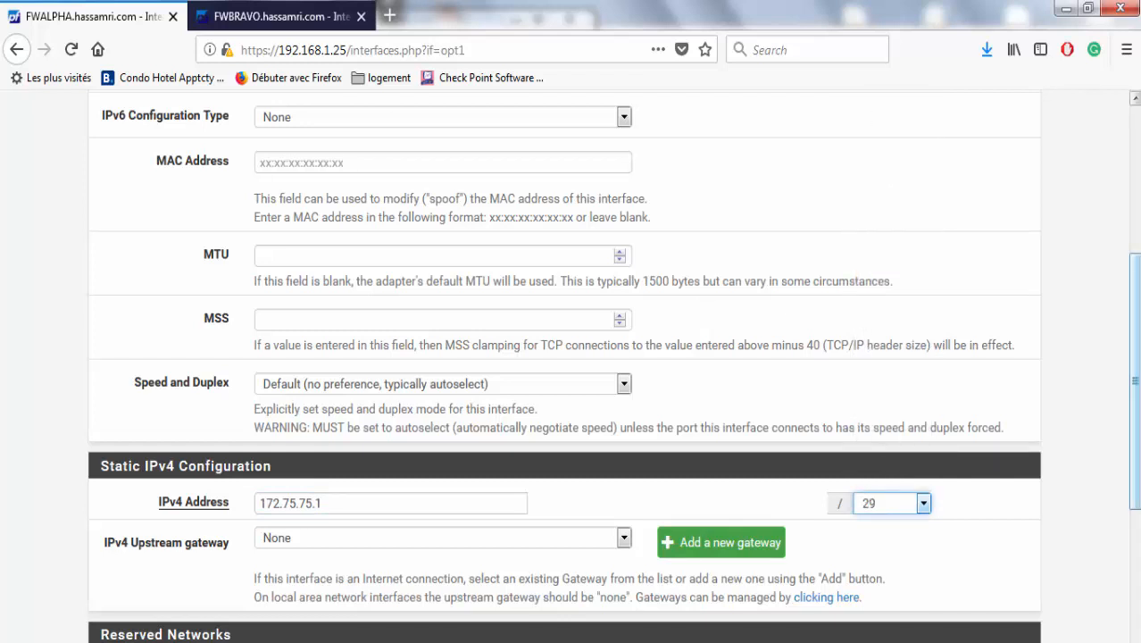
scroll(884, 174, "down", 3)
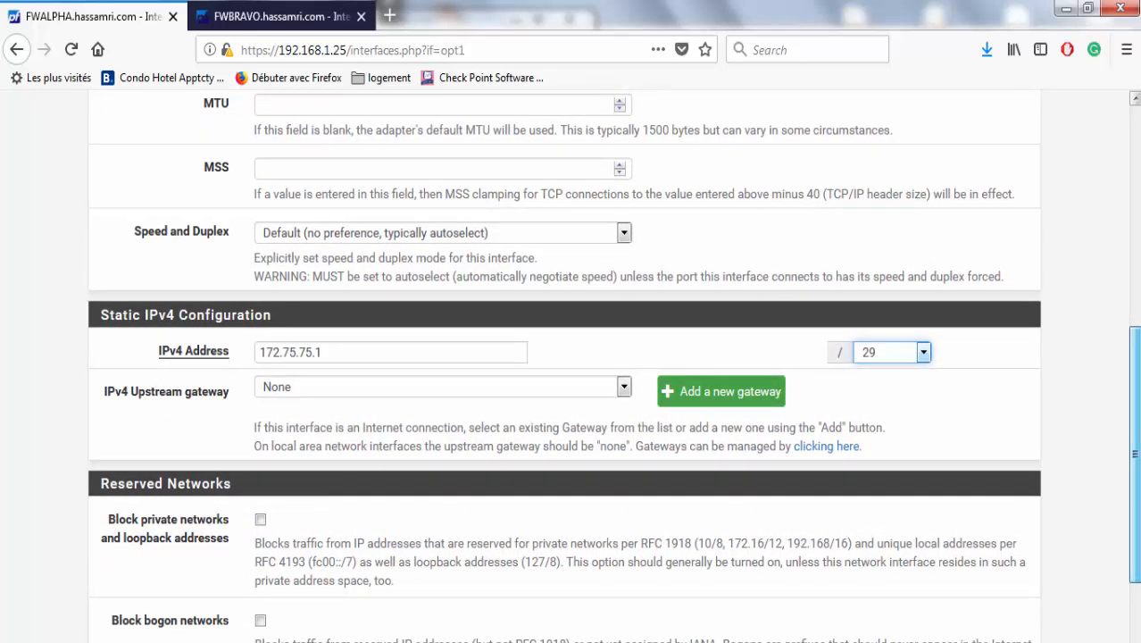
scroll(710, 492, "down", 3)
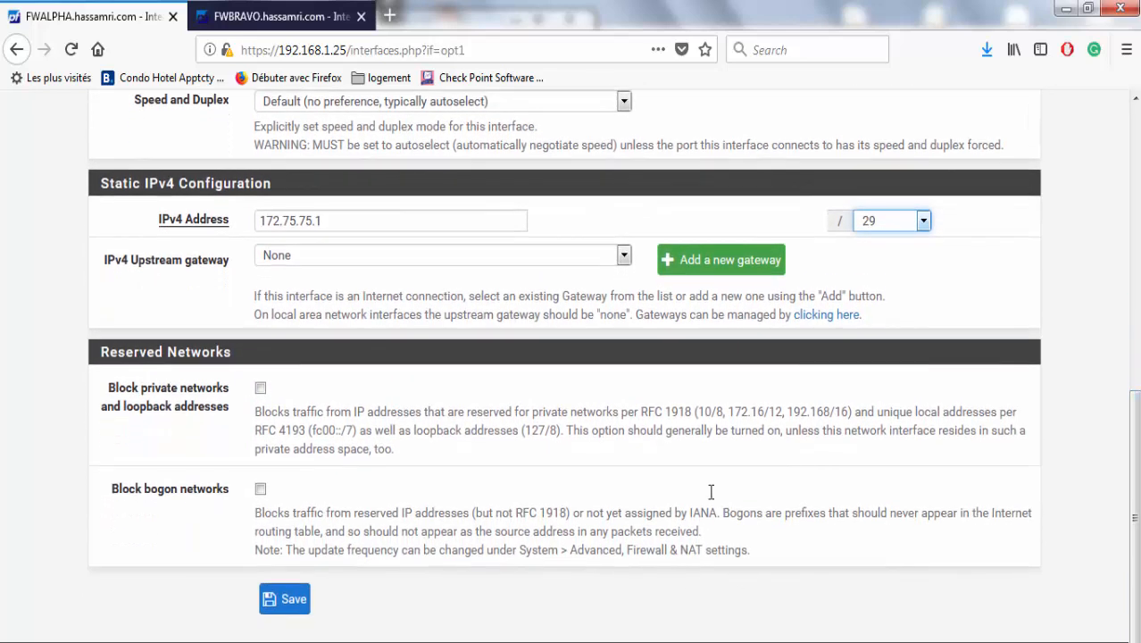
left_click_drag(1135, 422, 1113, 459)
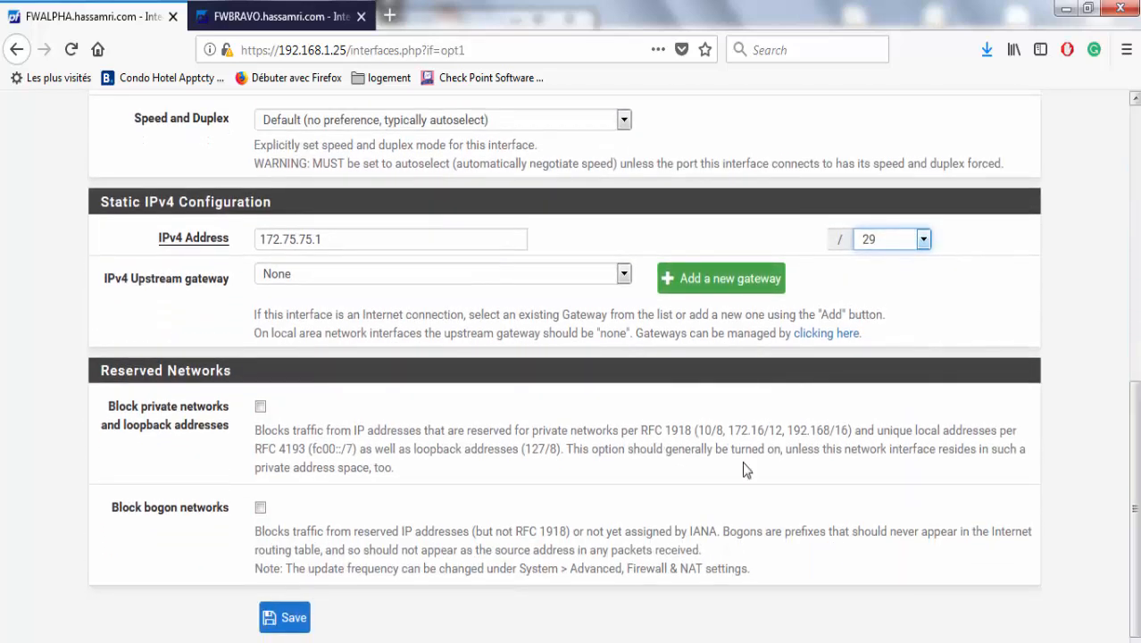
left_click(304, 618)
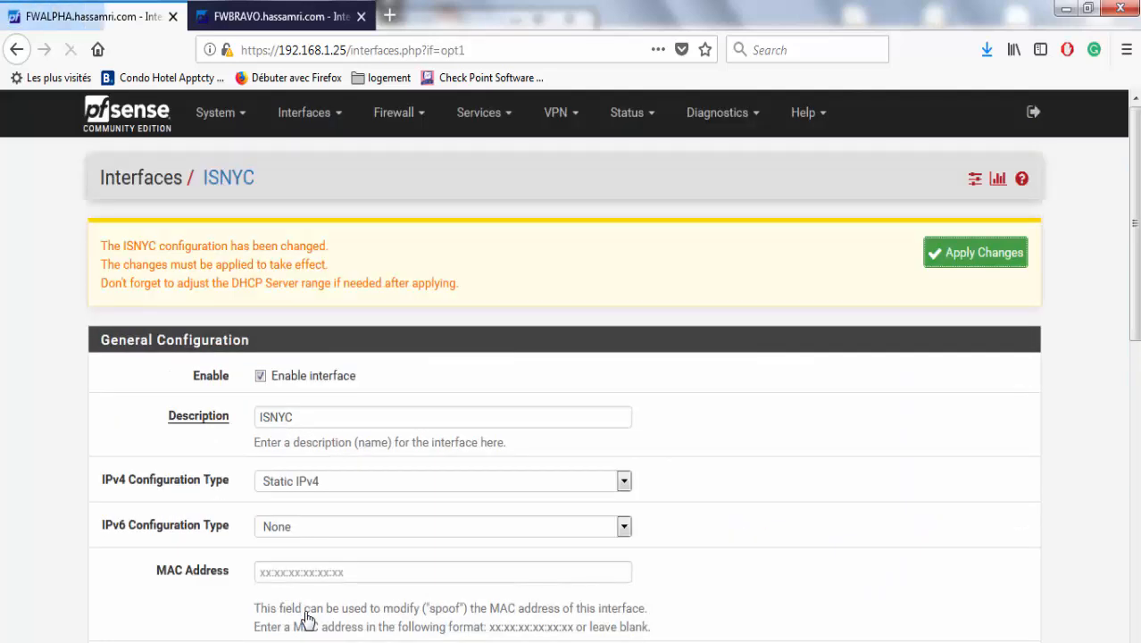
left_click(987, 256)
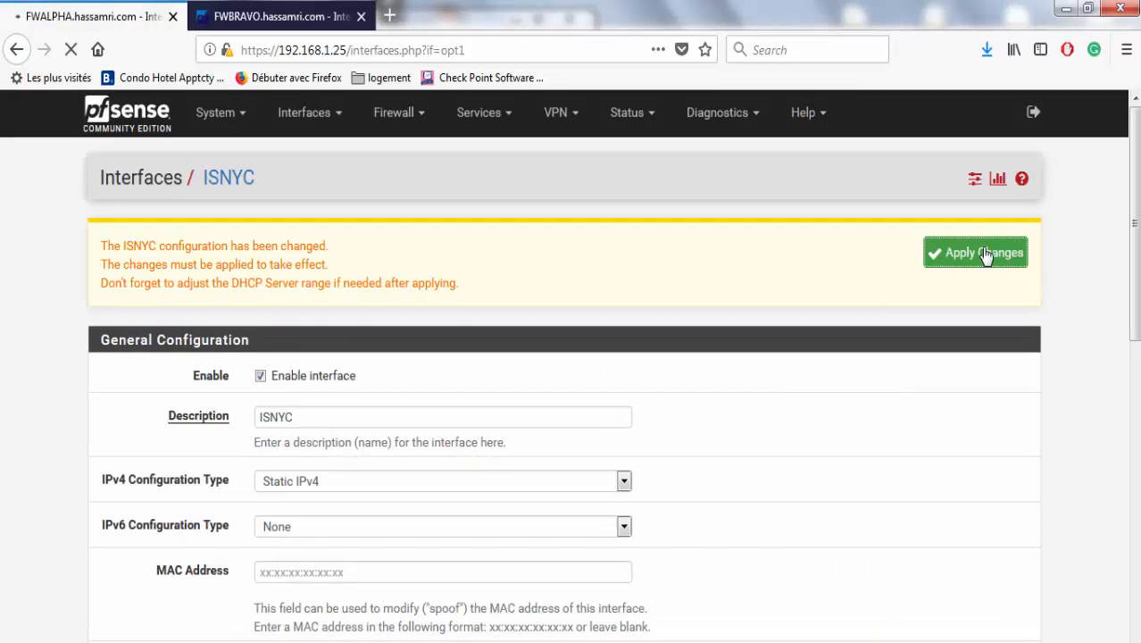
left_click(211, 9)
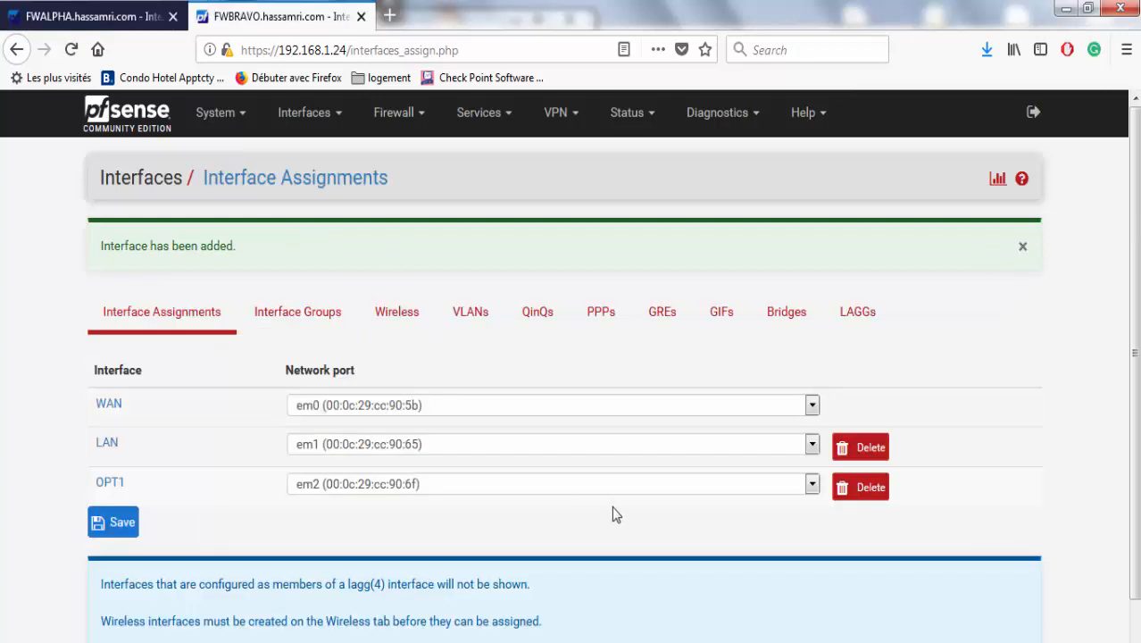
Rename FWBRAVO's OPT1 interface to I-SNYC and set IPv4 type to Static IPv4.
left_click(104, 487)
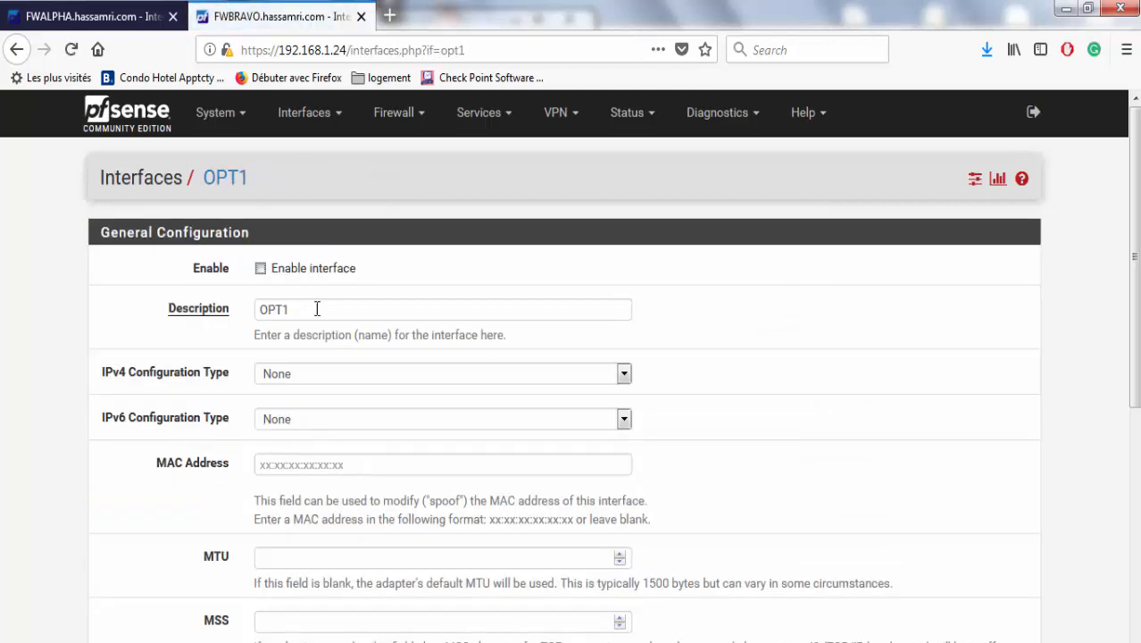
double_click(304, 304)
type("i")
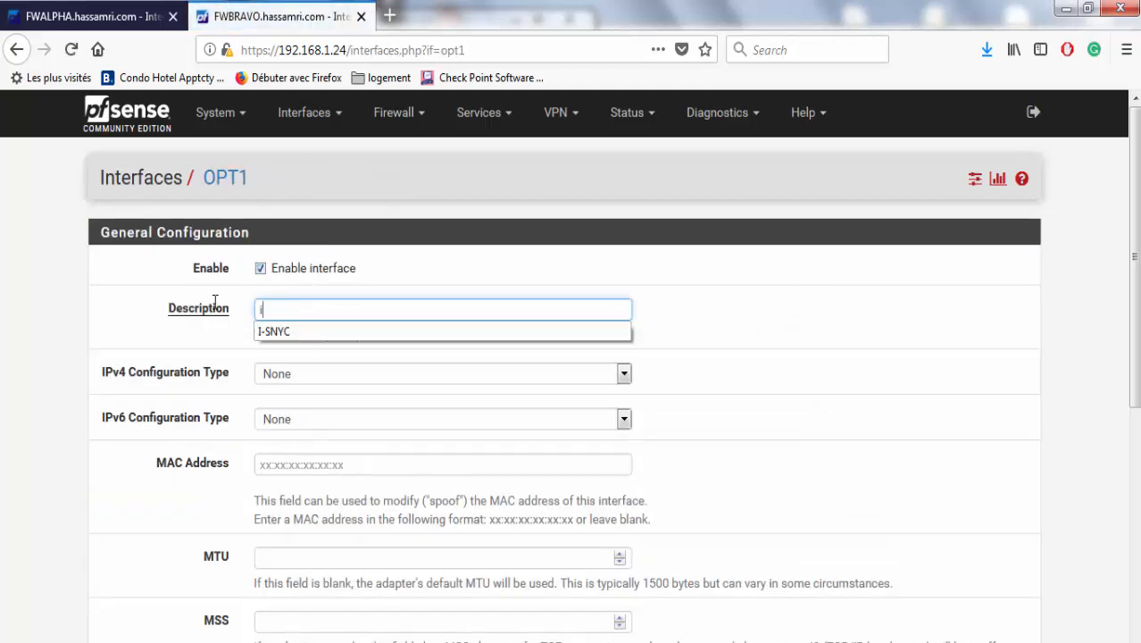
left_click(275, 331)
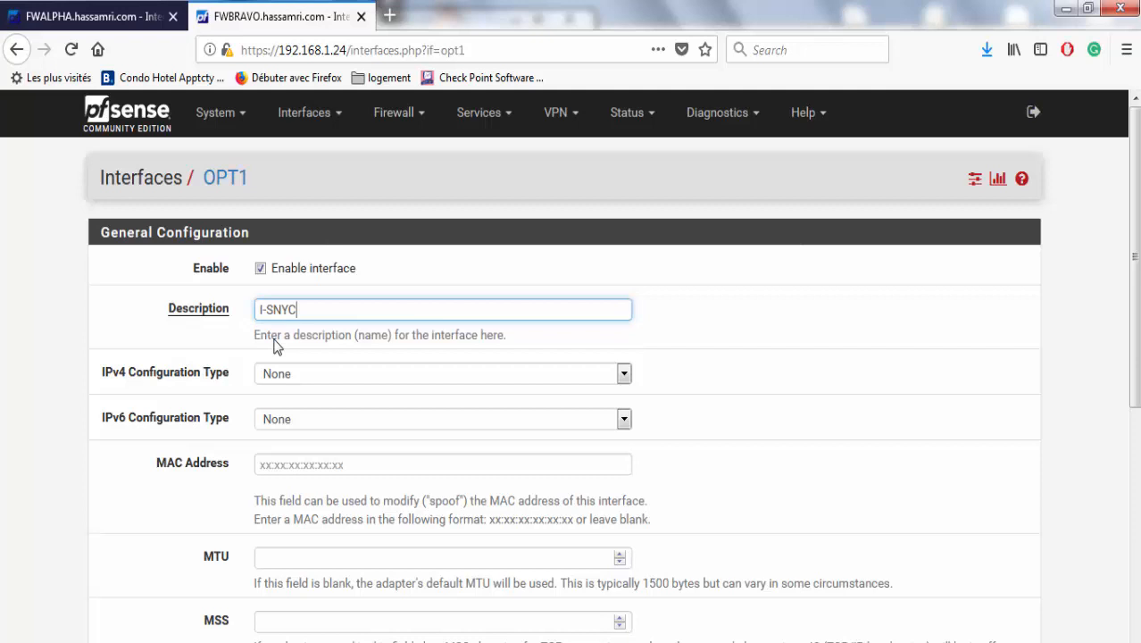
left_click(349, 376)
left_click(333, 425)
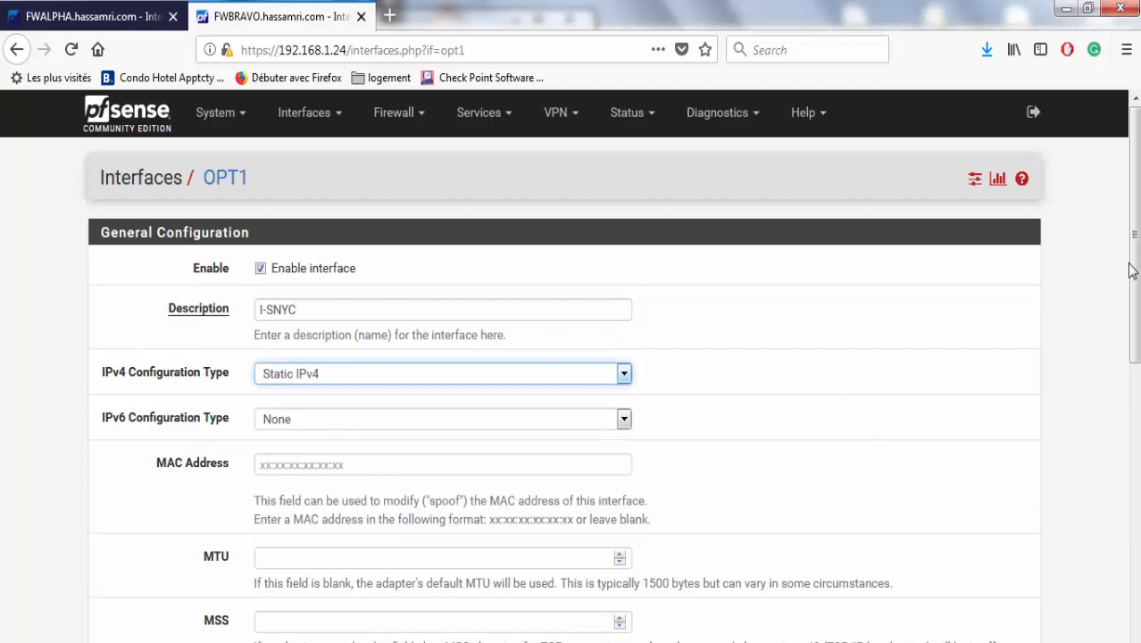
Give it address 172.75.75.2/29, then save and apply the interface changes.
scroll(561, 514, "down", 4)
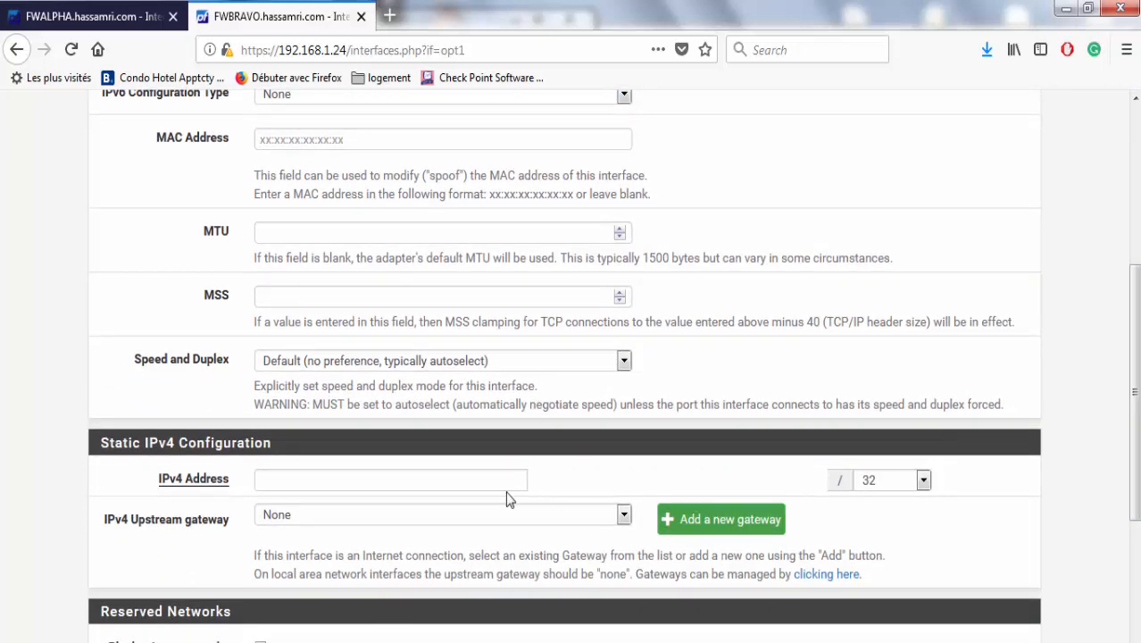
left_click(501, 478)
type("&éé")
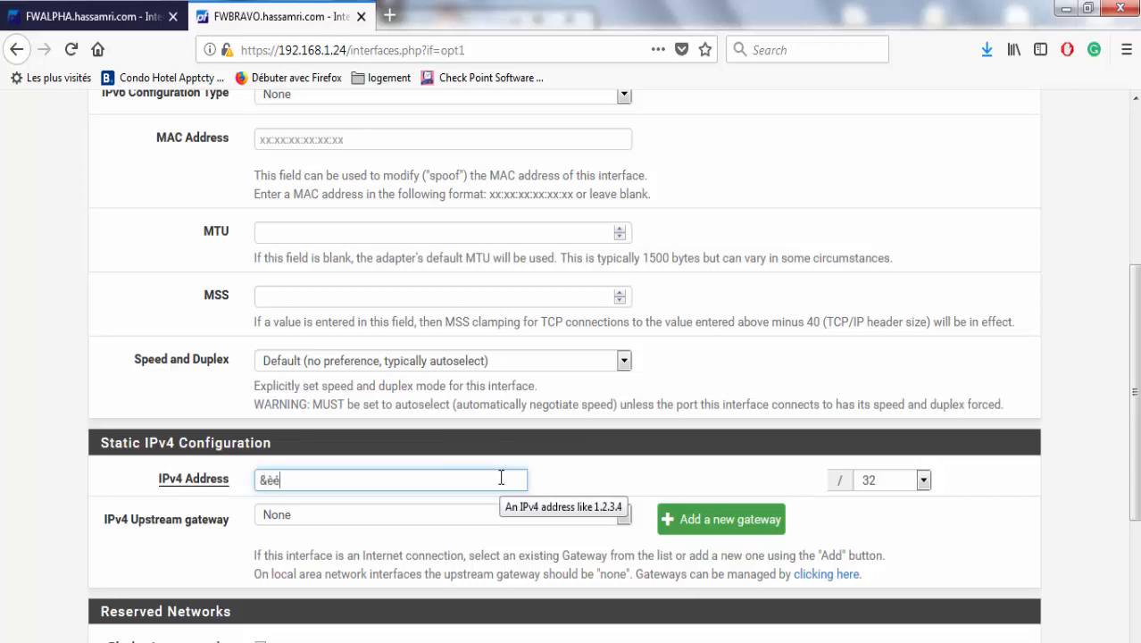
type("172")
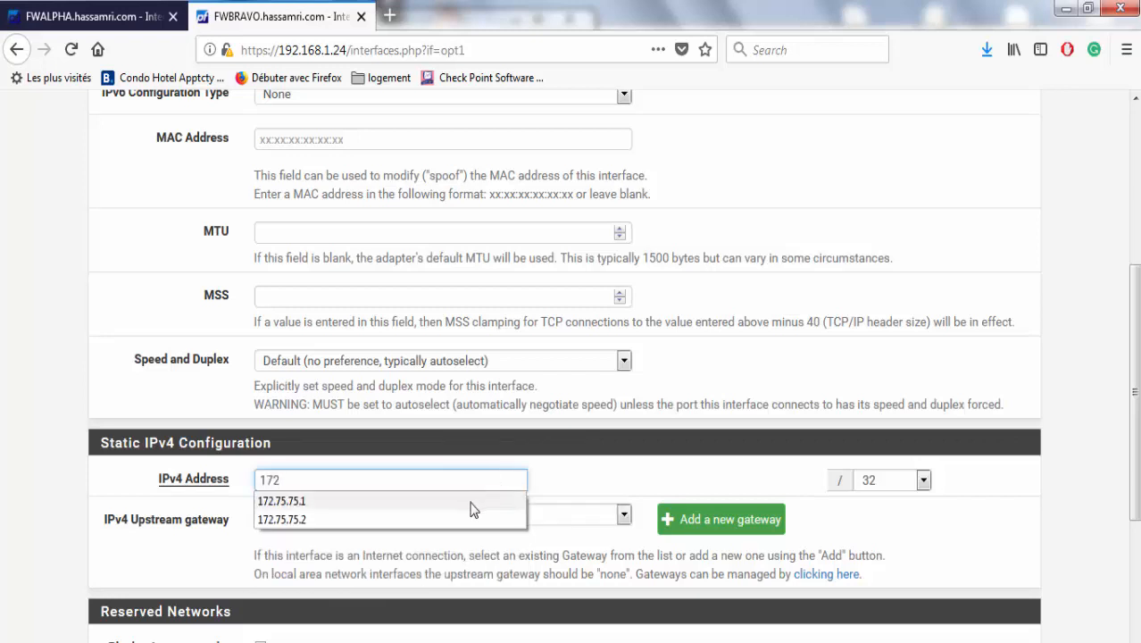
left_click(455, 525)
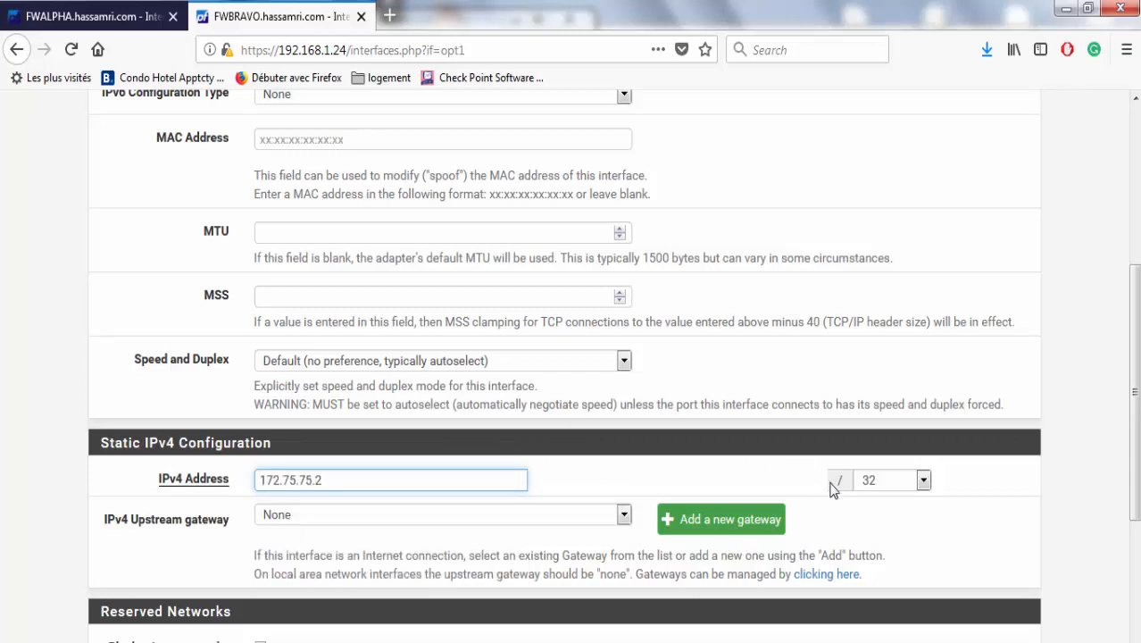
left_click(874, 481)
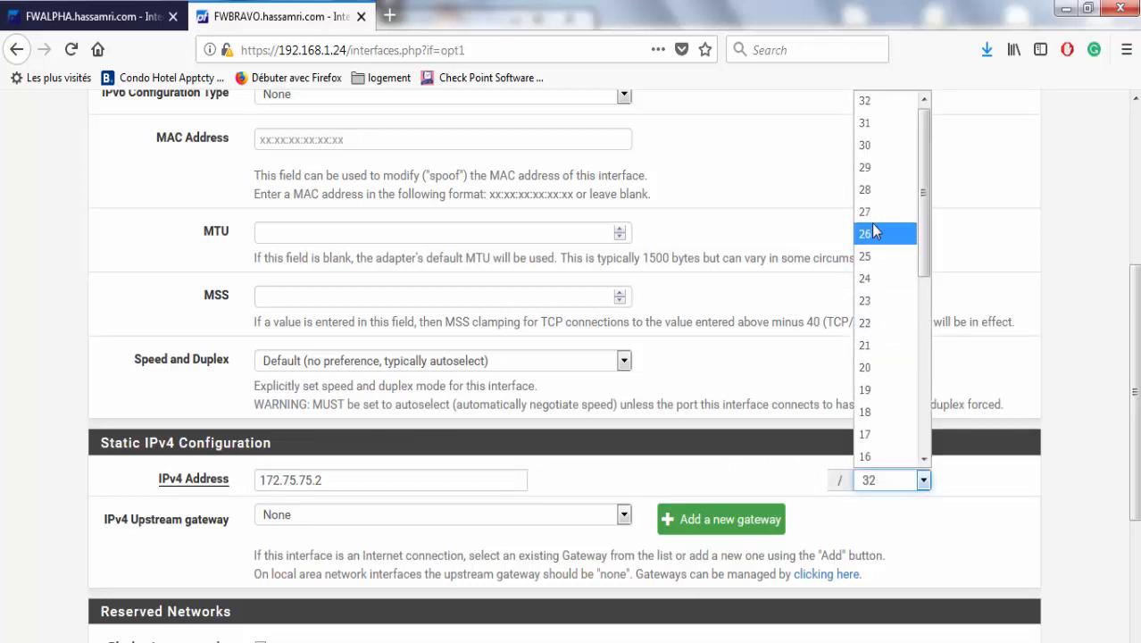
left_click(866, 167)
scroll(360, 485, "down", 3)
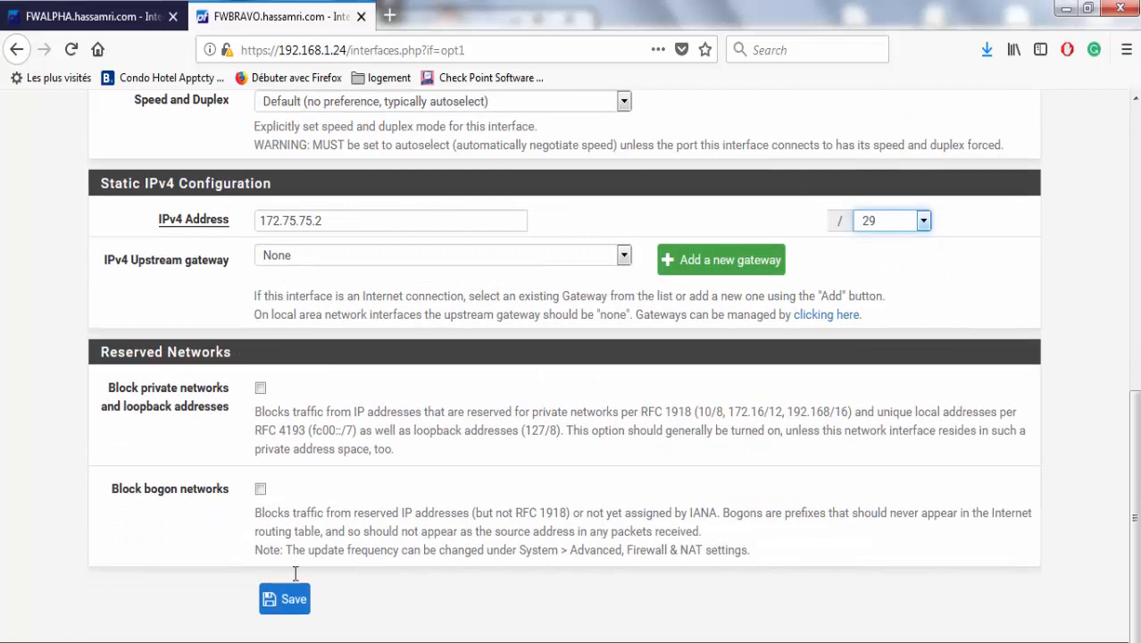
left_click(286, 600)
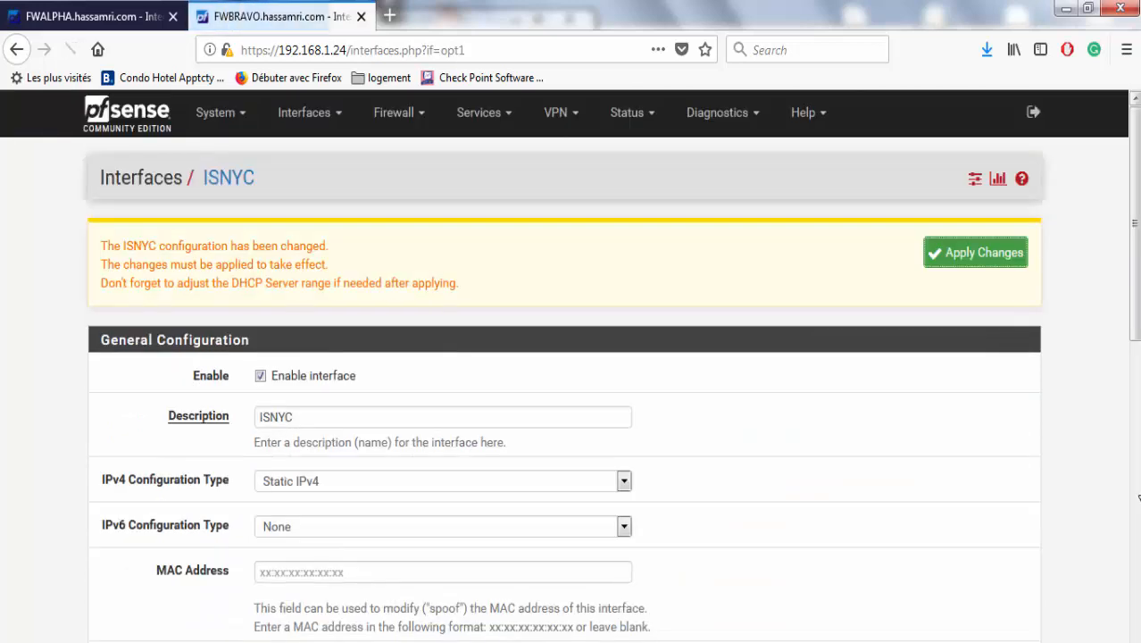
left_click(994, 255)
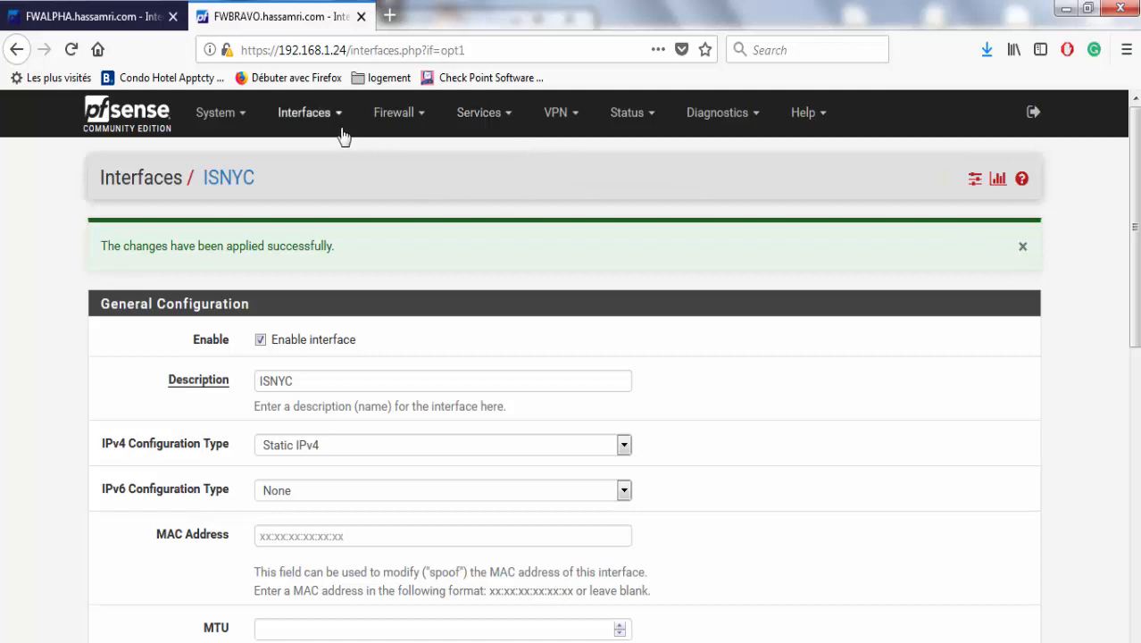
Open FWALPHA's firewall rules for the ISNYC interface.
left_click(399, 119)
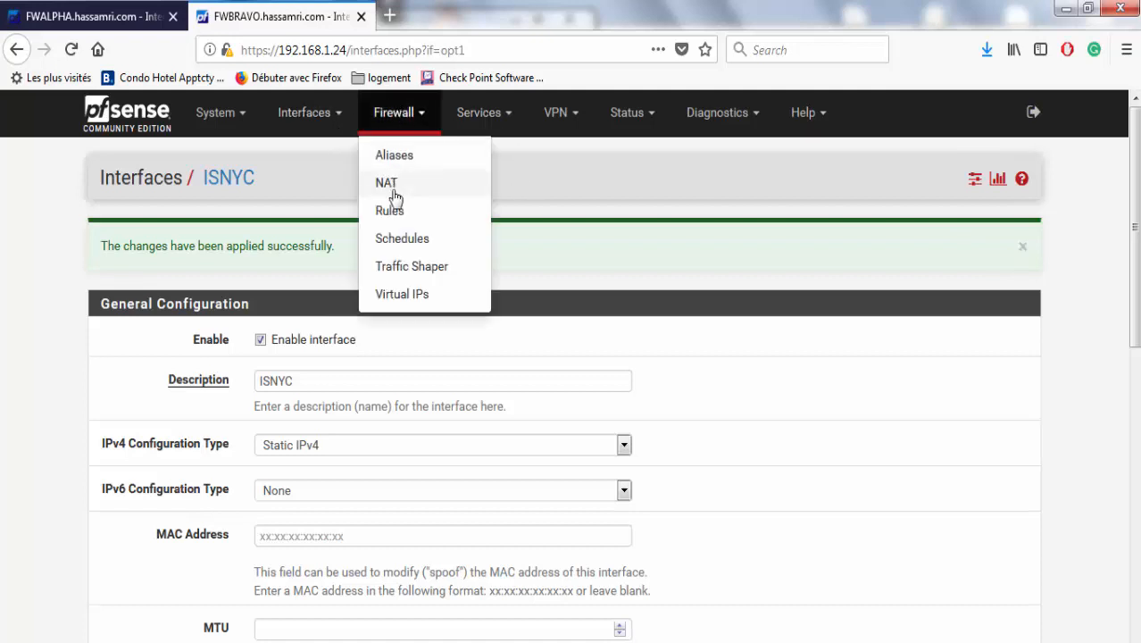
left_click(393, 209)
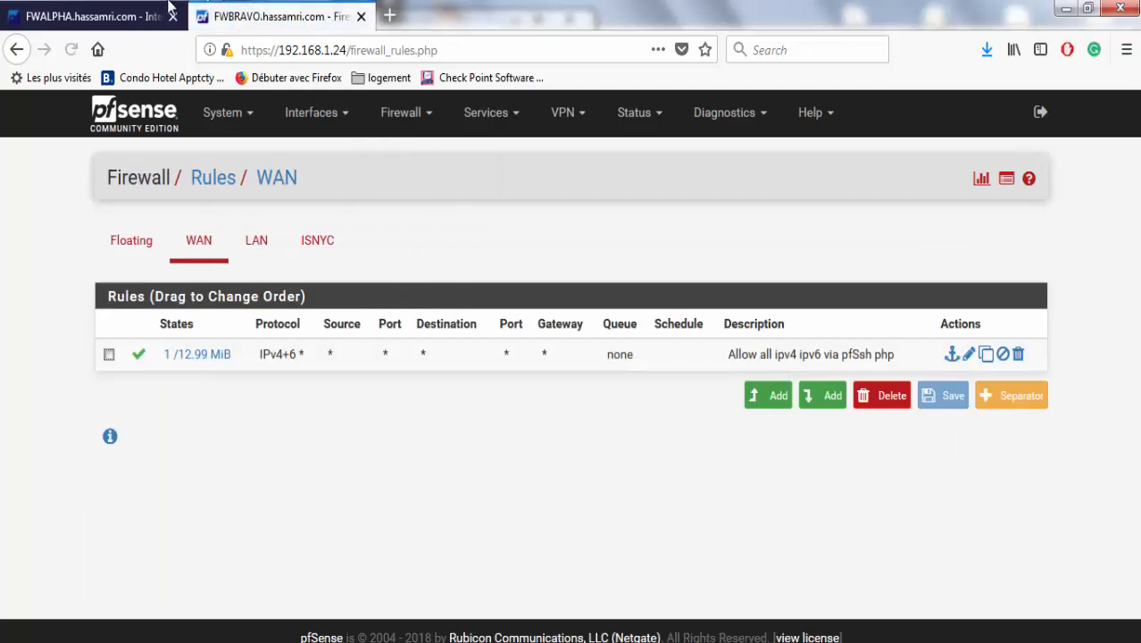
left_click(154, 11)
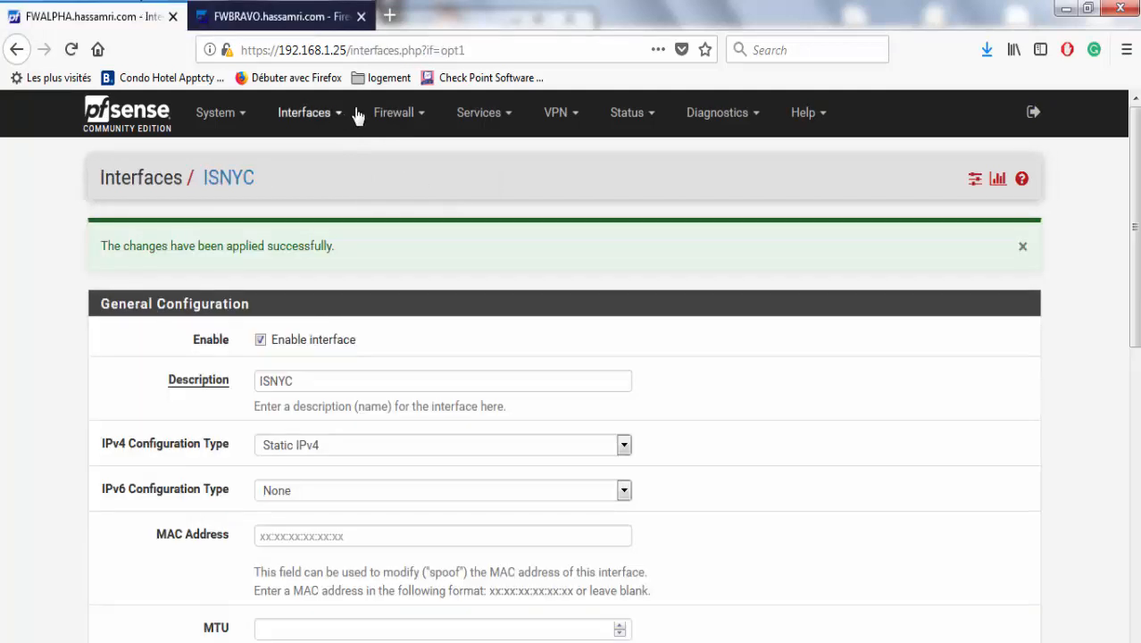
left_click(394, 112)
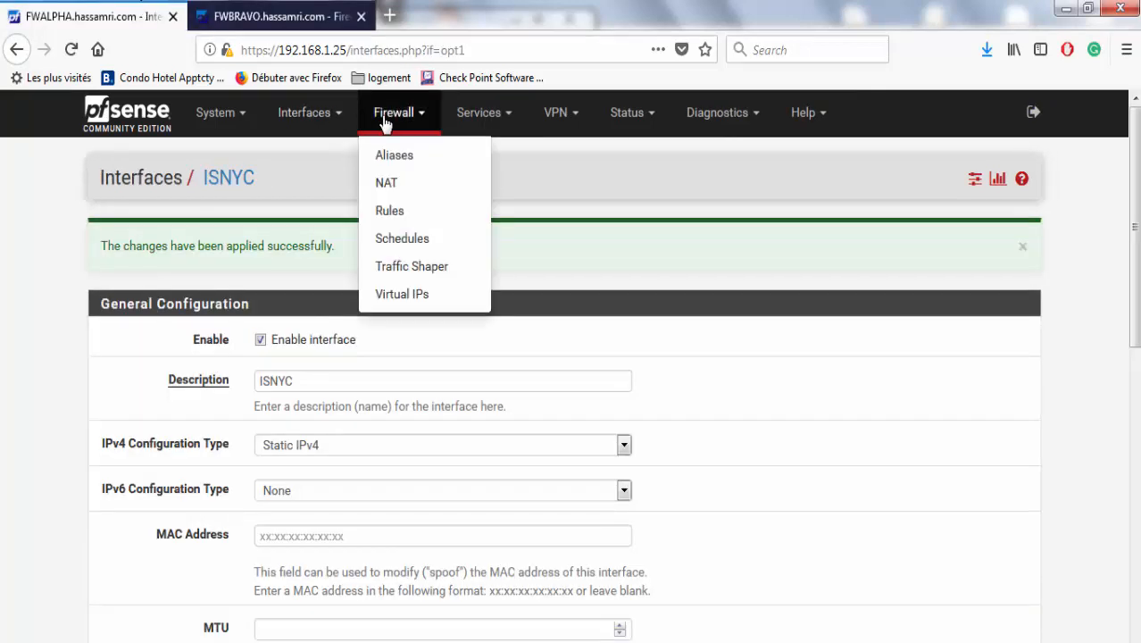
left_click(402, 217)
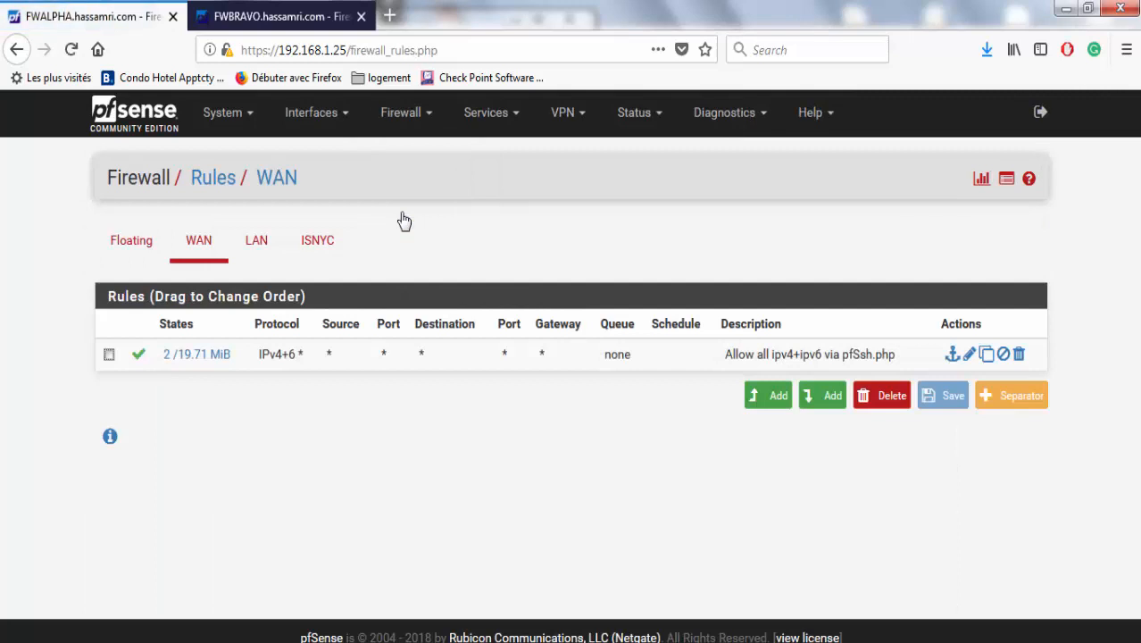
left_click(338, 242)
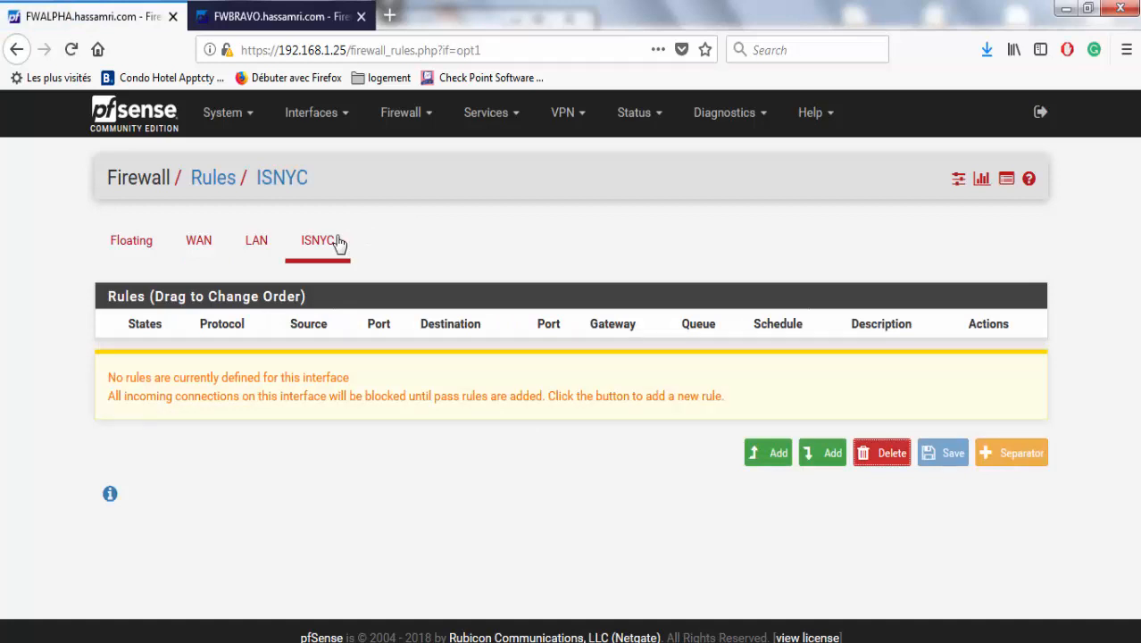
Add an ISNYC pass rule with protocol Any, save it and apply the changes.
left_click(757, 453)
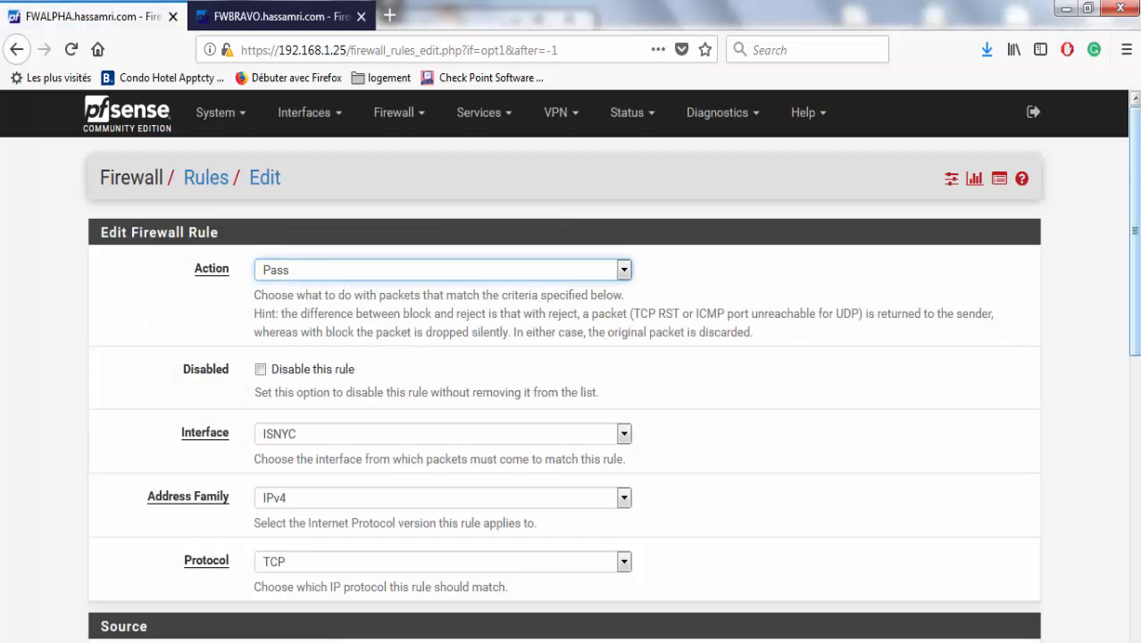
left_click_drag(1135, 193, 1136, 279)
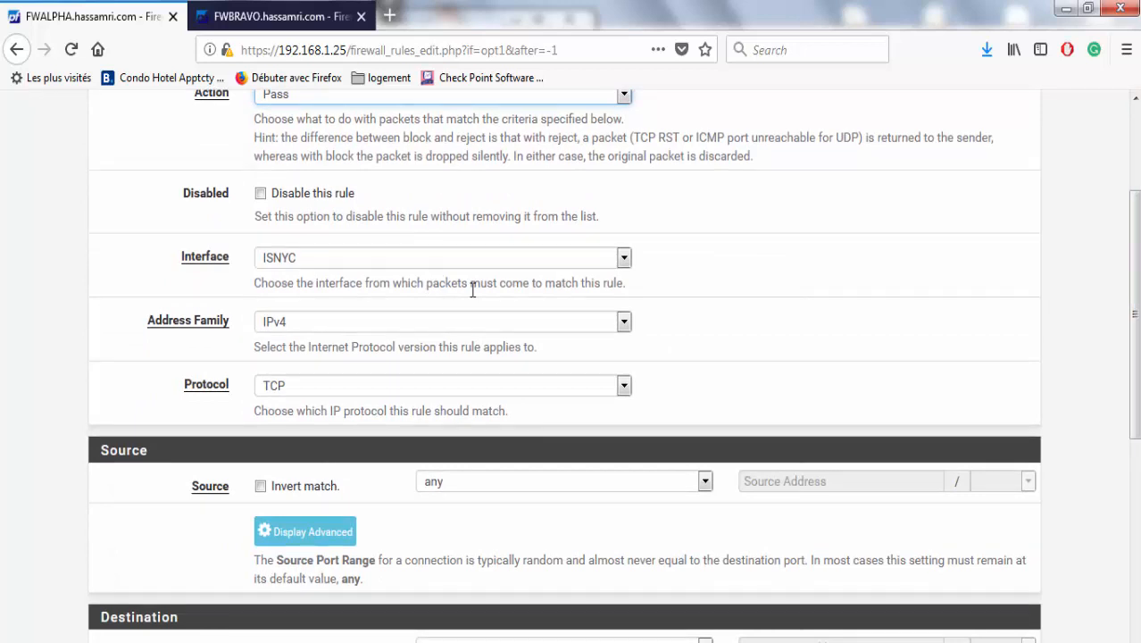
left_click(473, 391)
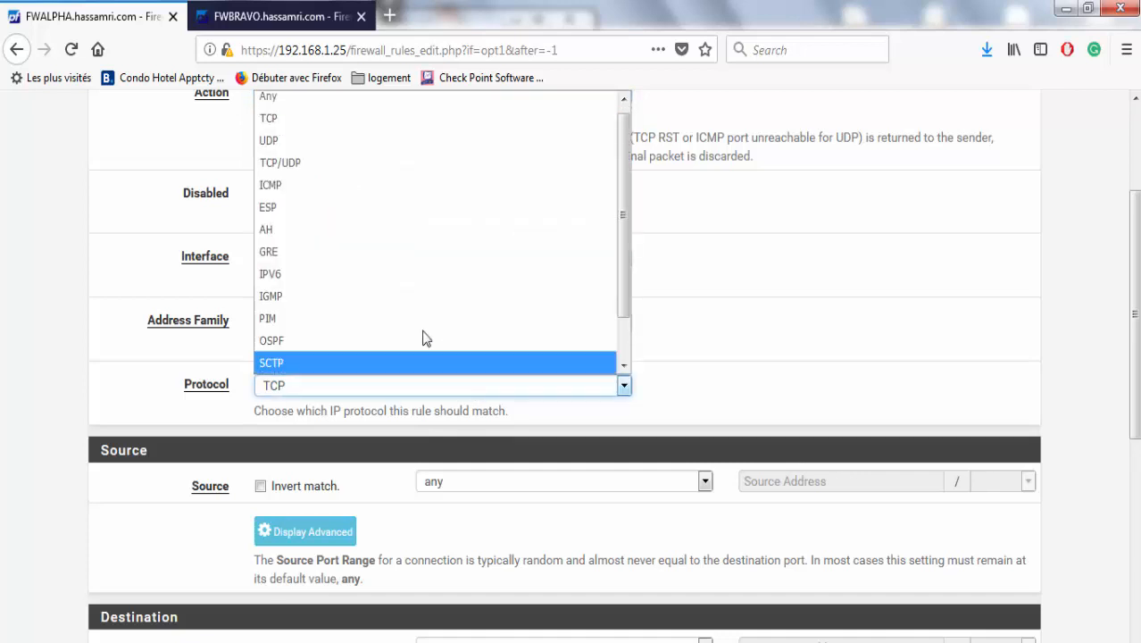
left_click(433, 106)
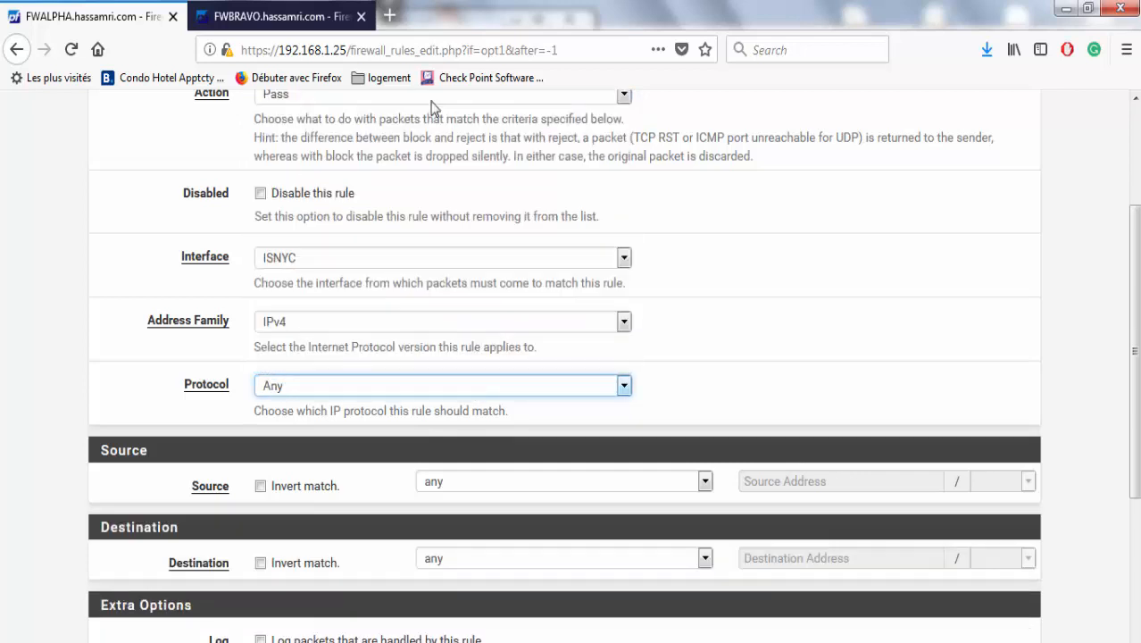
left_click_drag(1136, 386, 1127, 460)
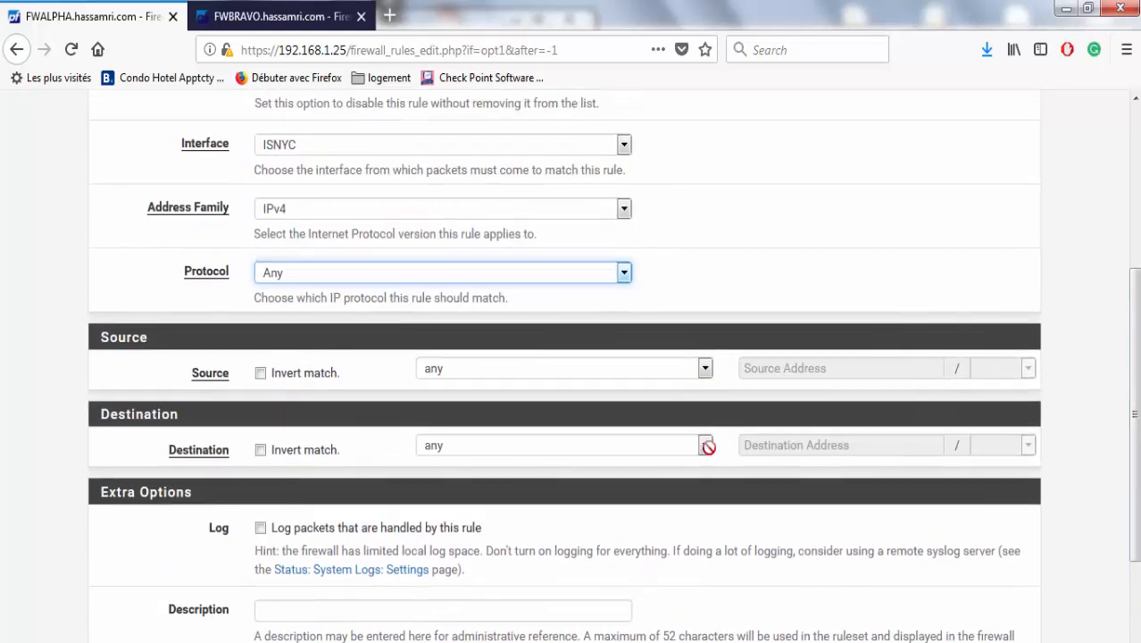
scroll(1081, 268, "up", 4)
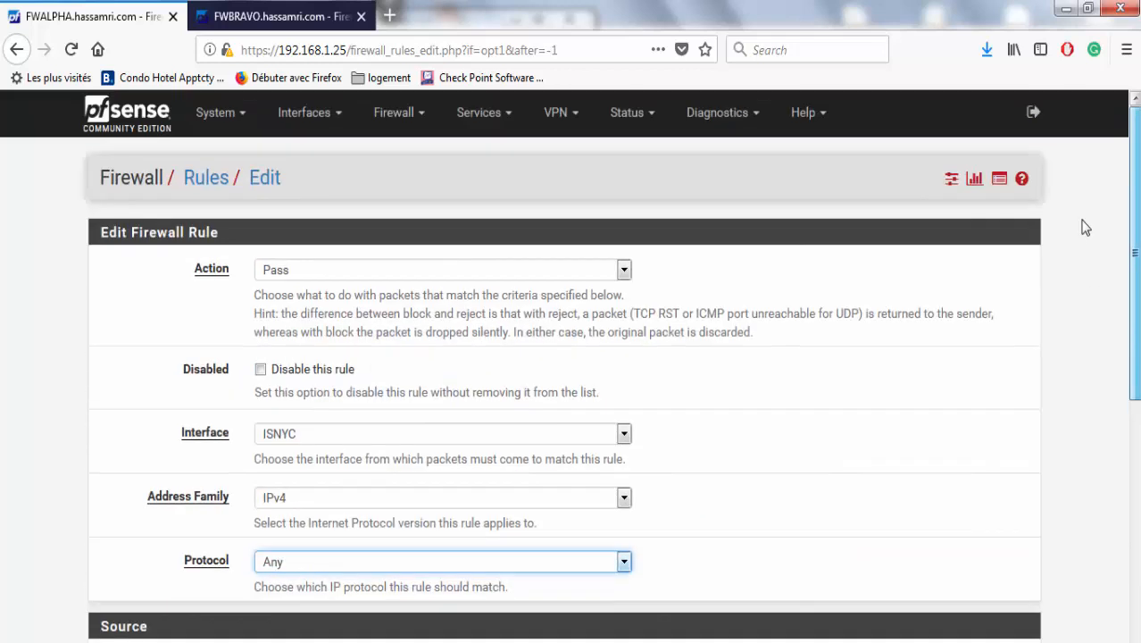
scroll(1095, 375, "down", 3)
scroll(1095, 432, "down", 3)
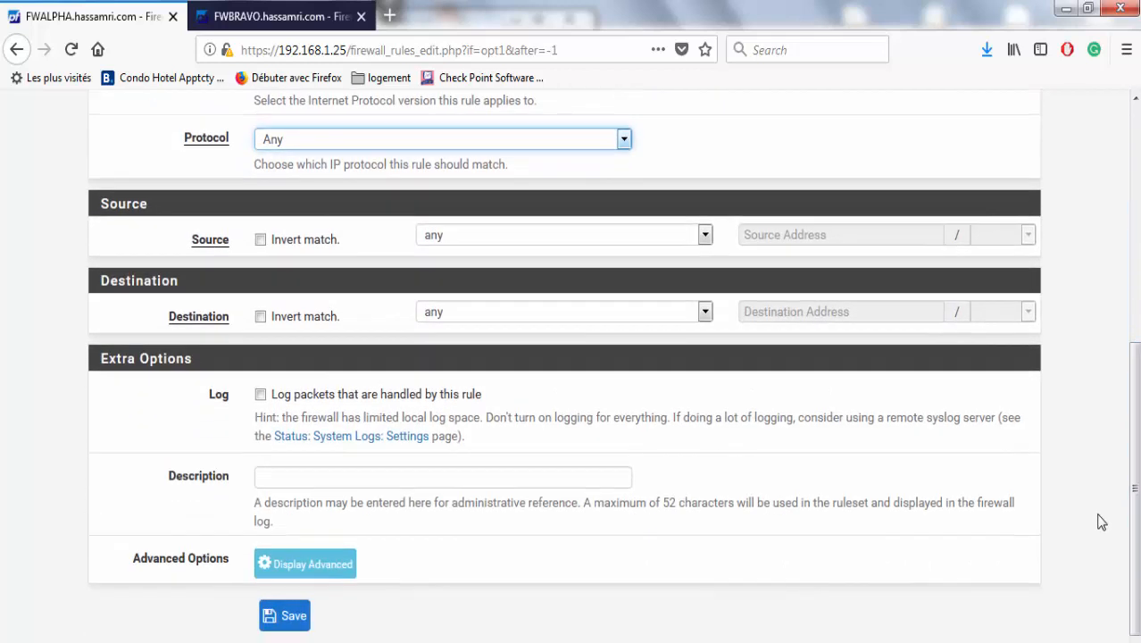
left_click(299, 621)
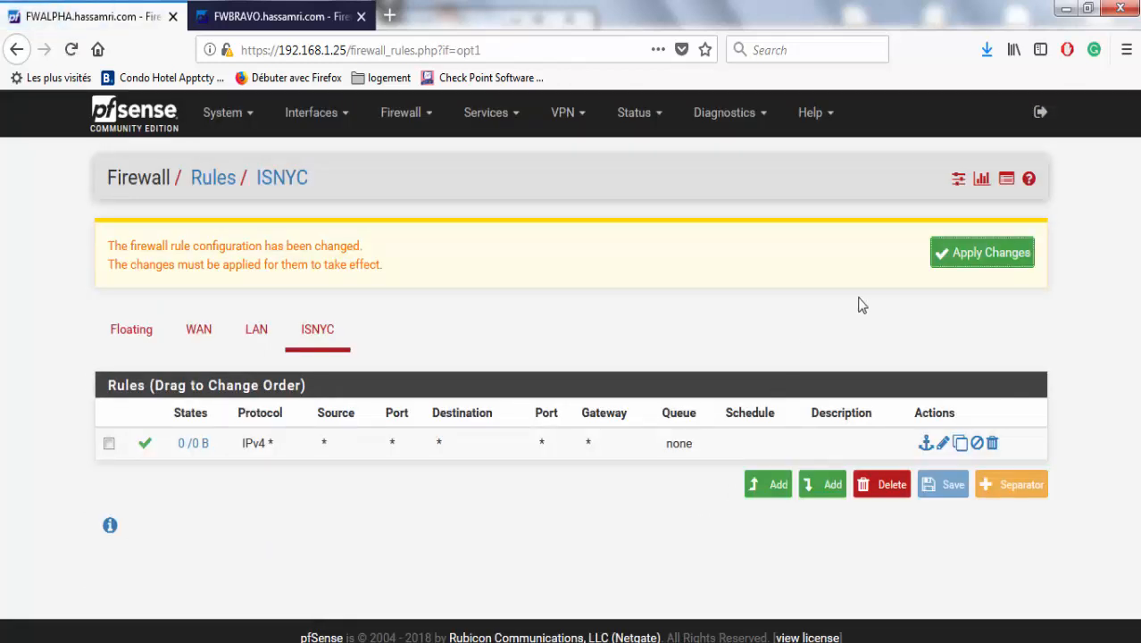
left_click(947, 260)
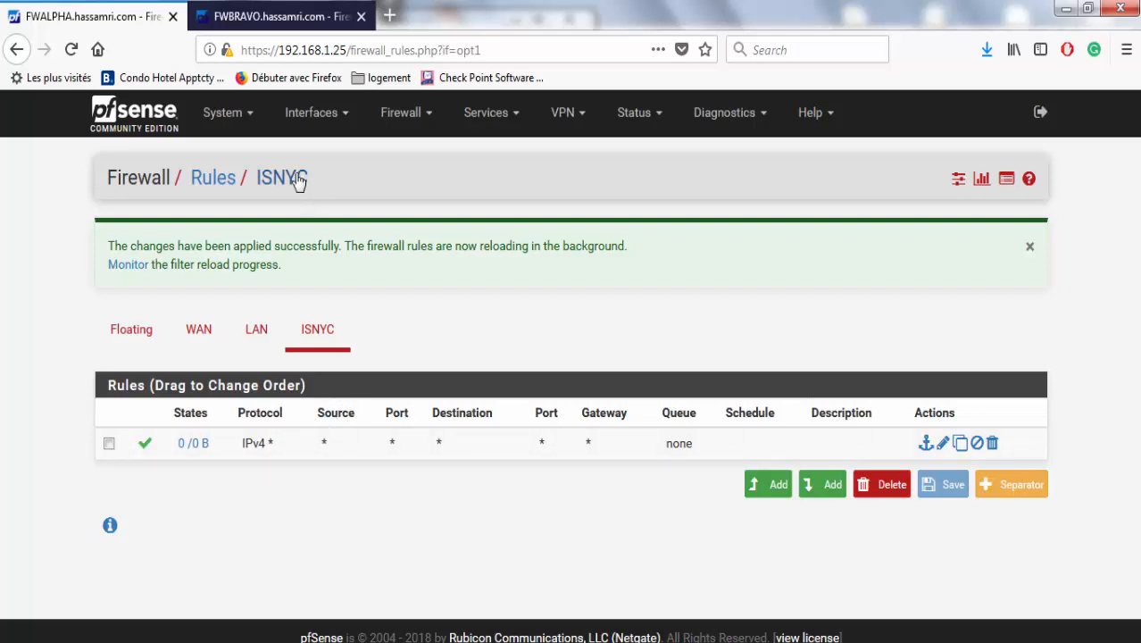
left_click(301, 21)
On FWBRAVO, add an ISNYC pass rule with protocol Any, save and apply it, then return to FWALPHA.
left_click(317, 240)
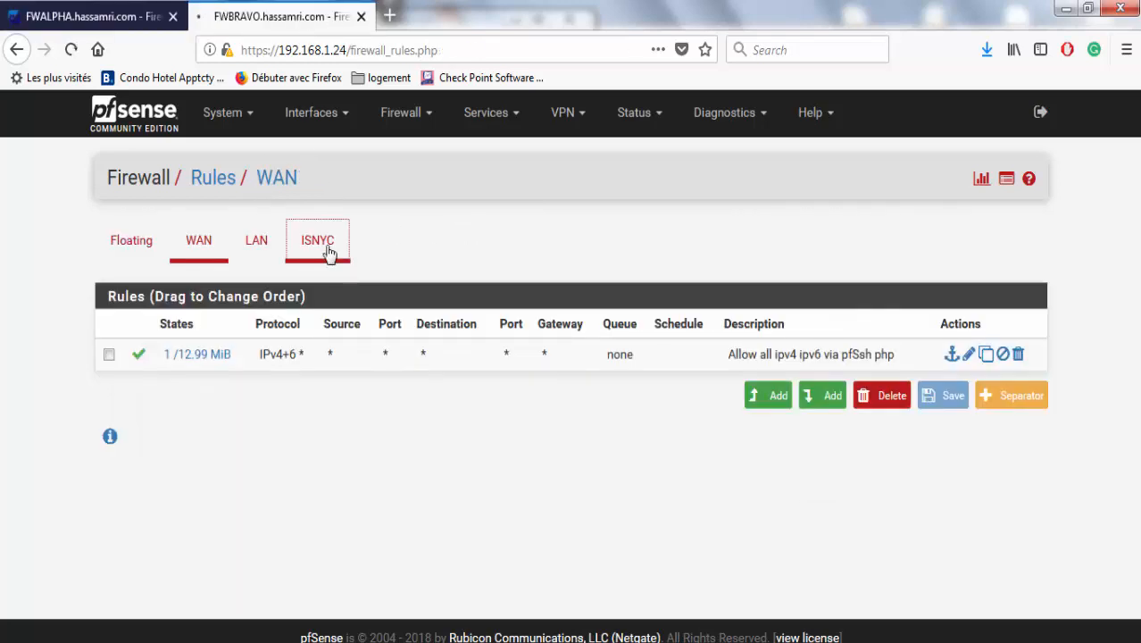
left_click(773, 460)
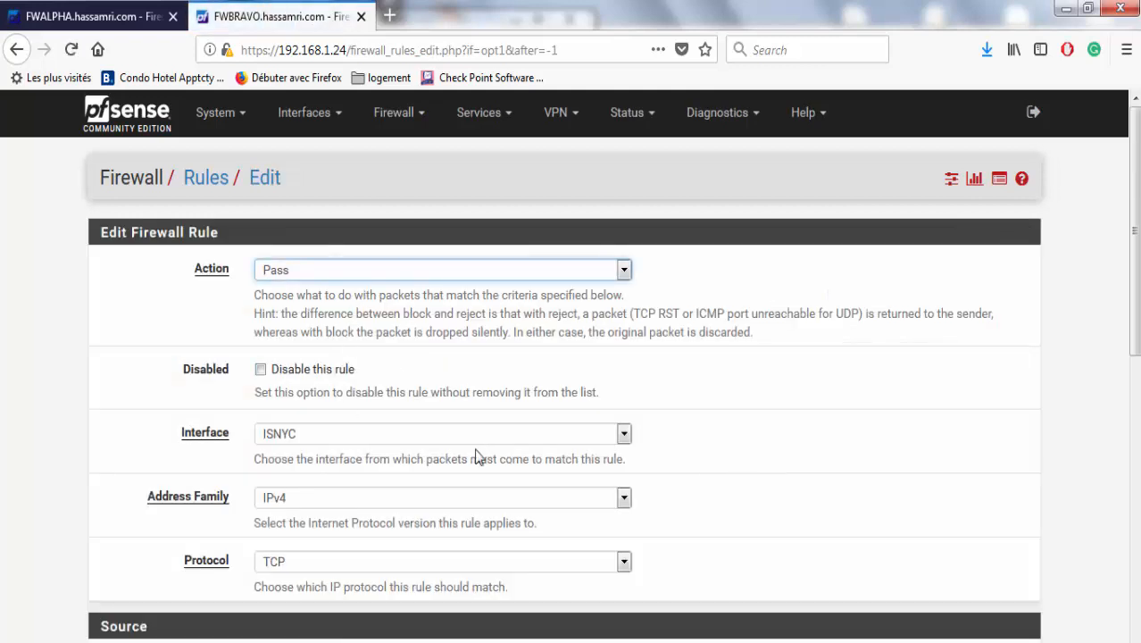
left_click(584, 563)
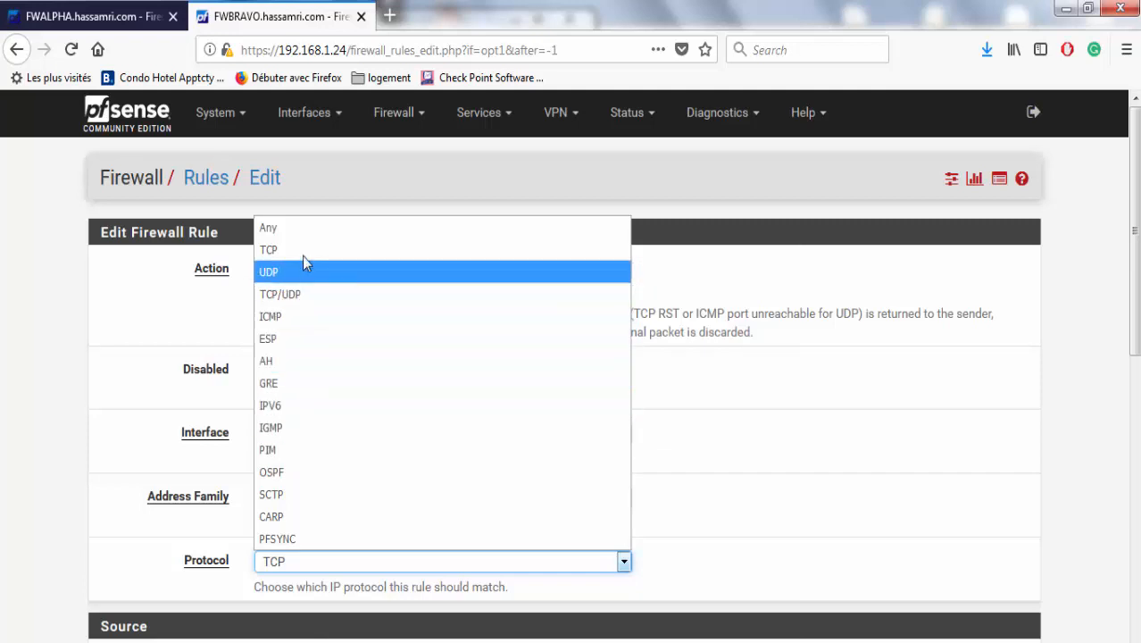
left_click(300, 232)
left_click_drag(1138, 351, 1125, 545)
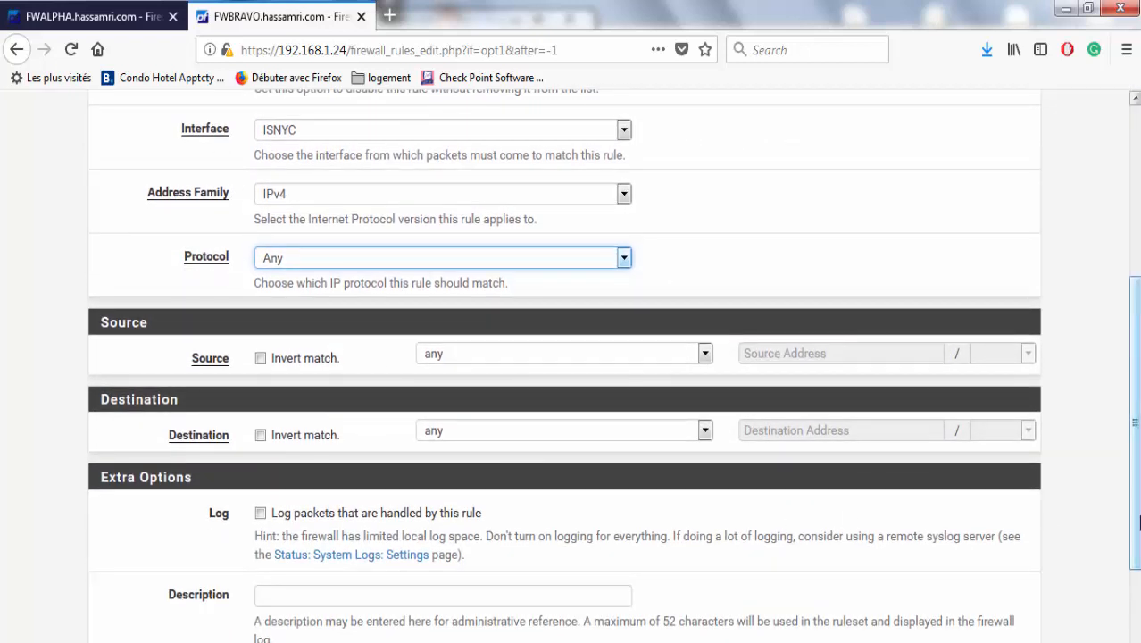
scroll(893, 536, "down", 3)
left_click(288, 618)
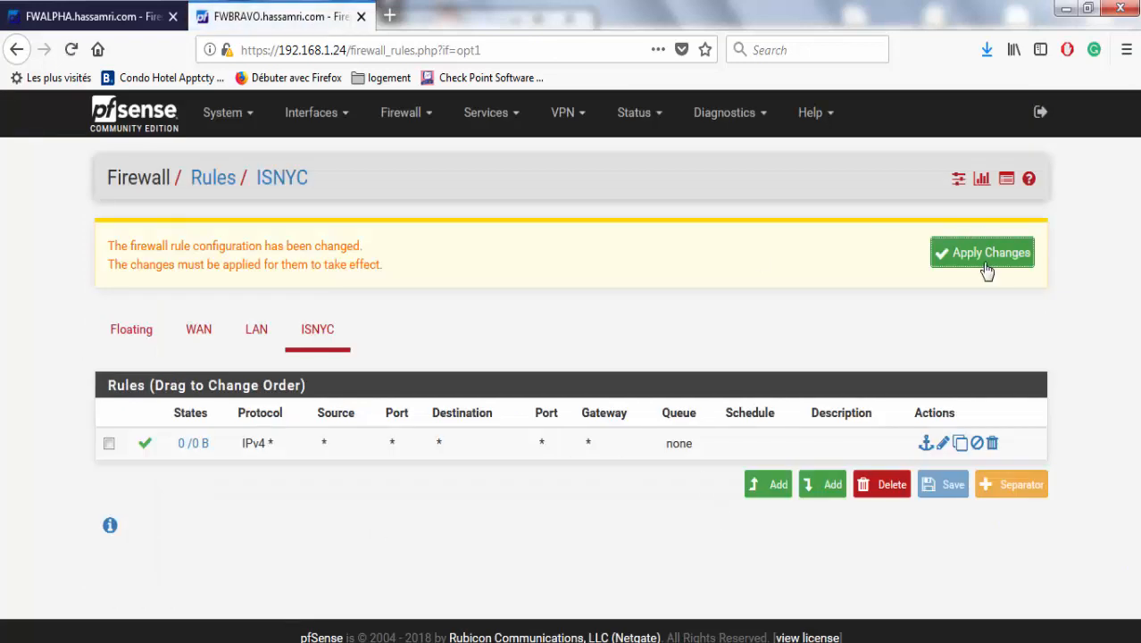
left_click(987, 255)
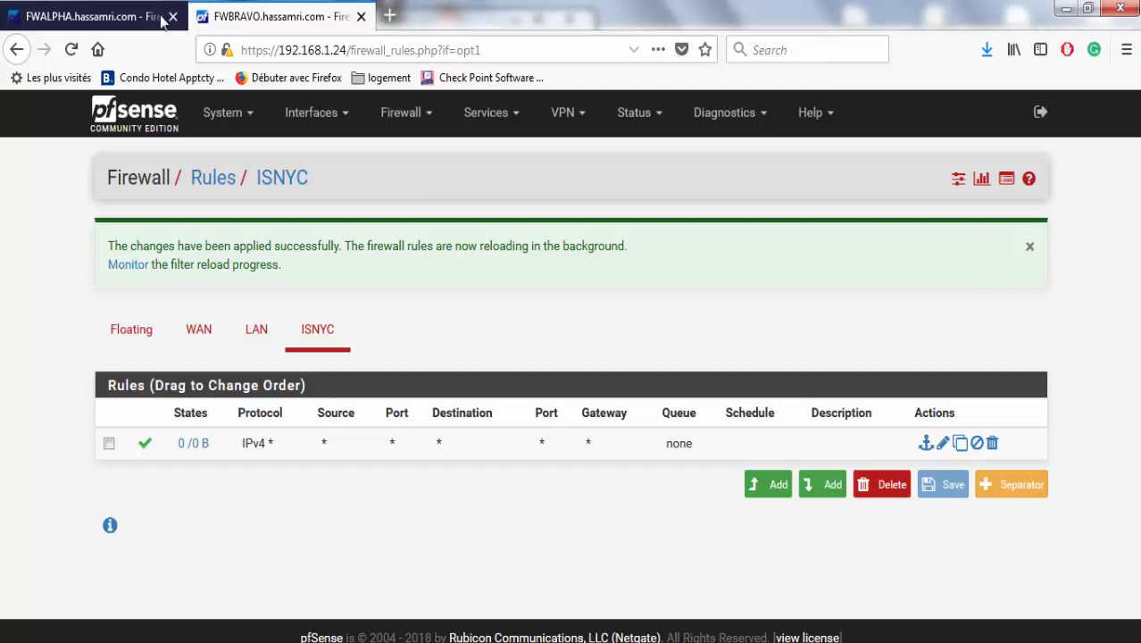
left_click(71, 16)
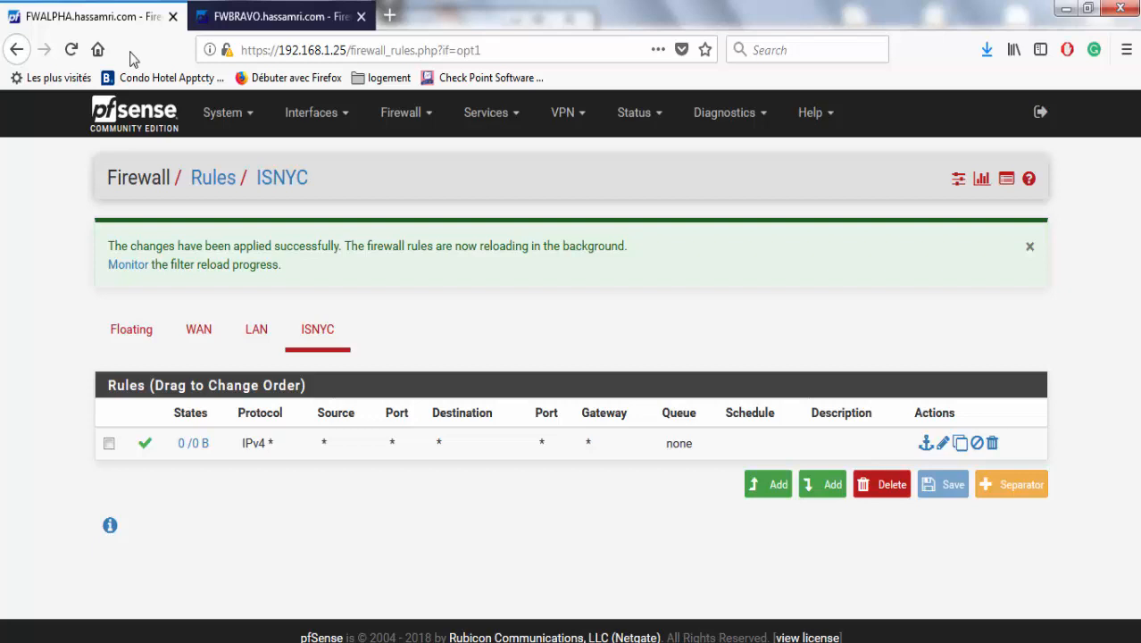
Set the High Availability Sync state interface to ISNYC and begin entering the peer IP.
left_click(218, 121)
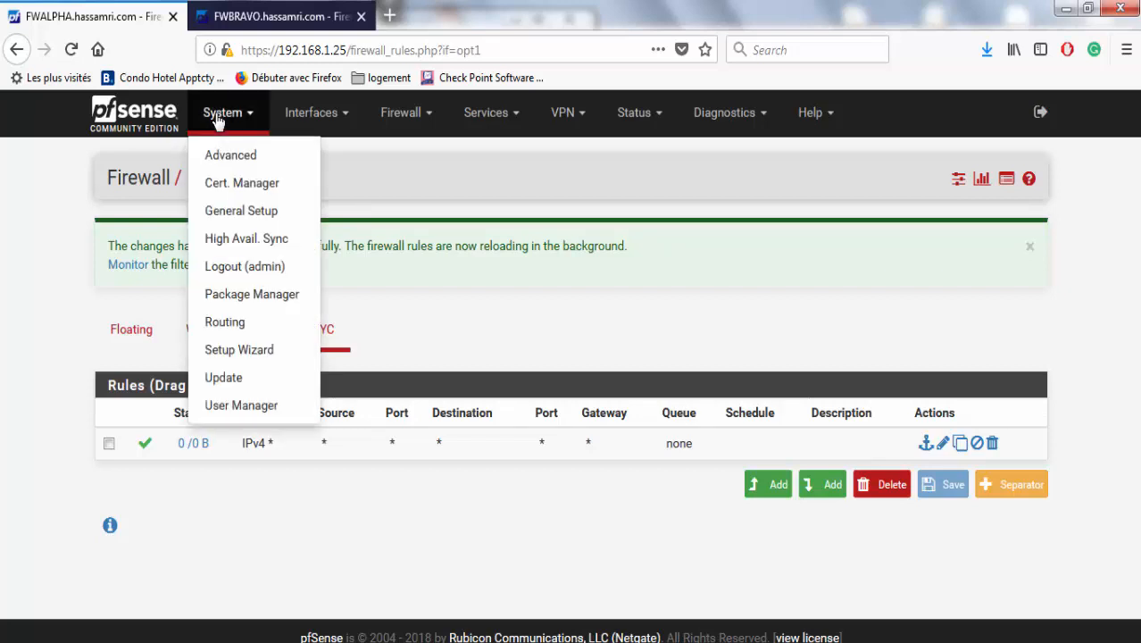
left_click(249, 242)
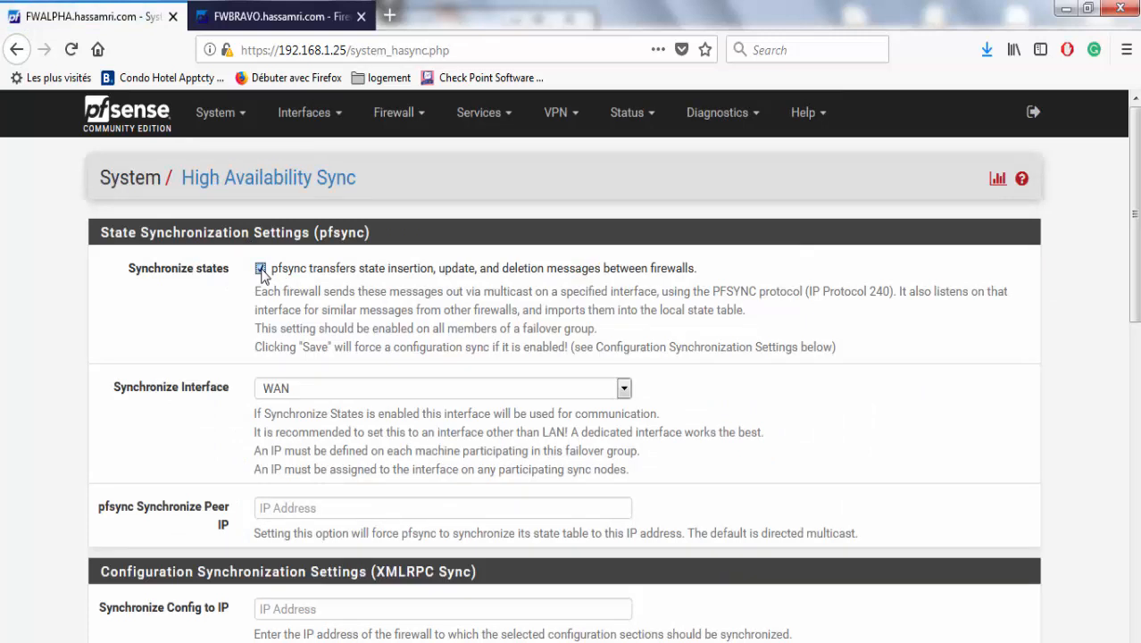
left_click_drag(1133, 198, 1136, 232)
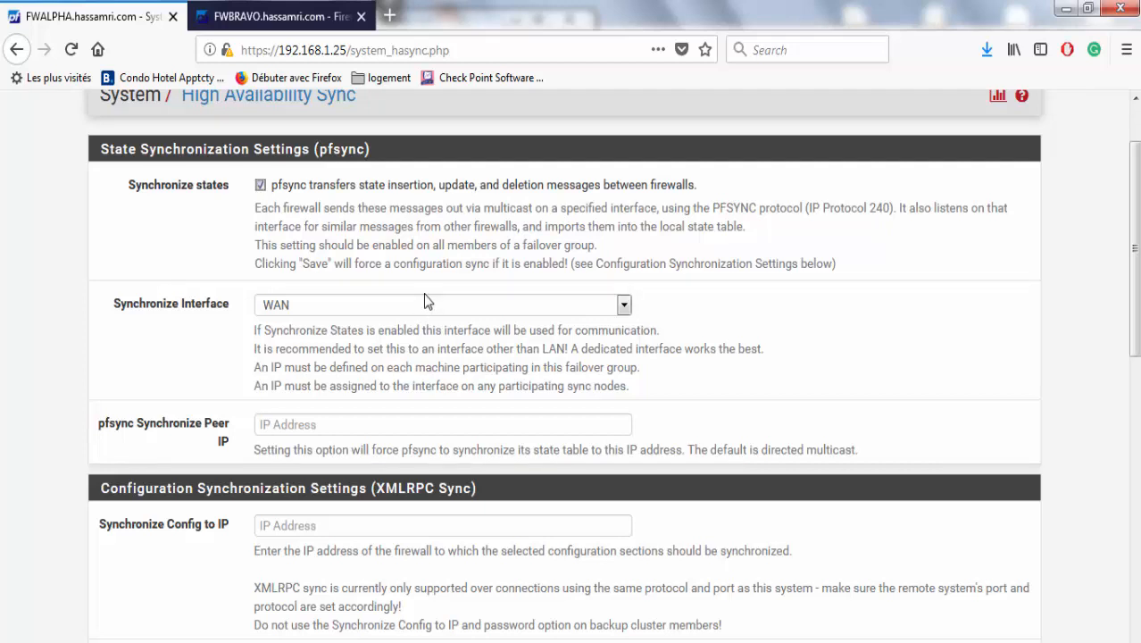
left_click(319, 308)
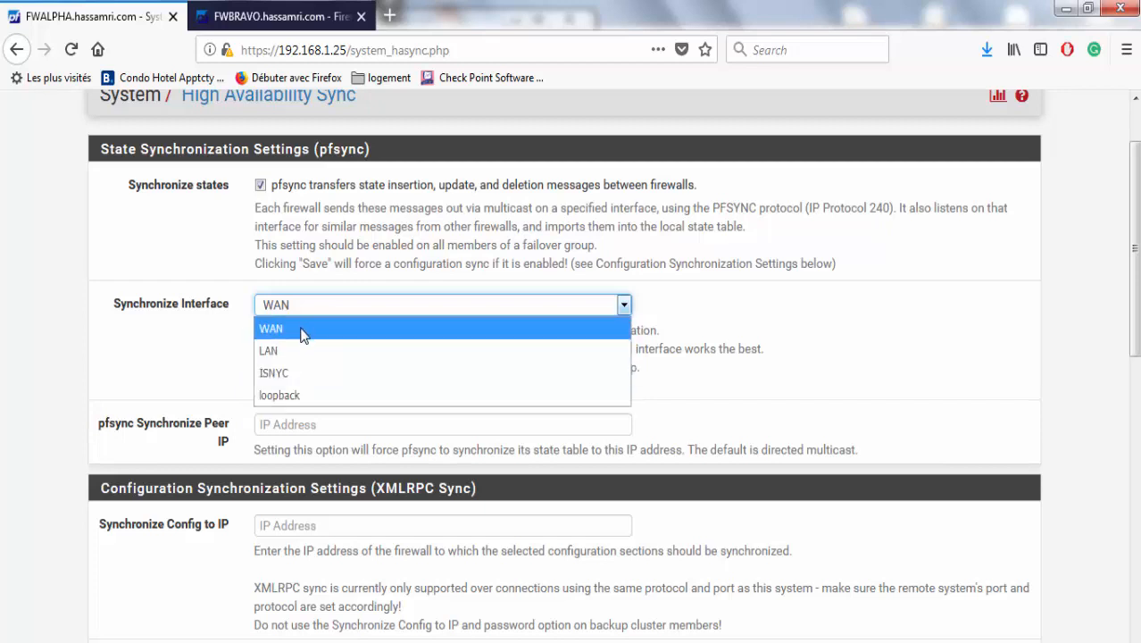
left_click(287, 374)
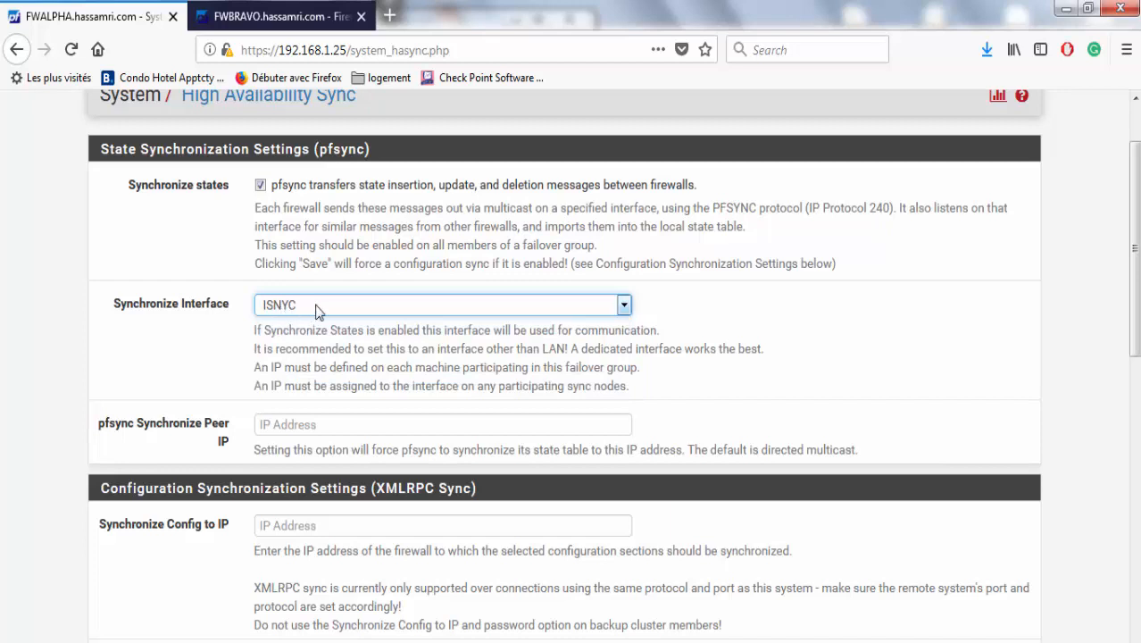
left_click(362, 423)
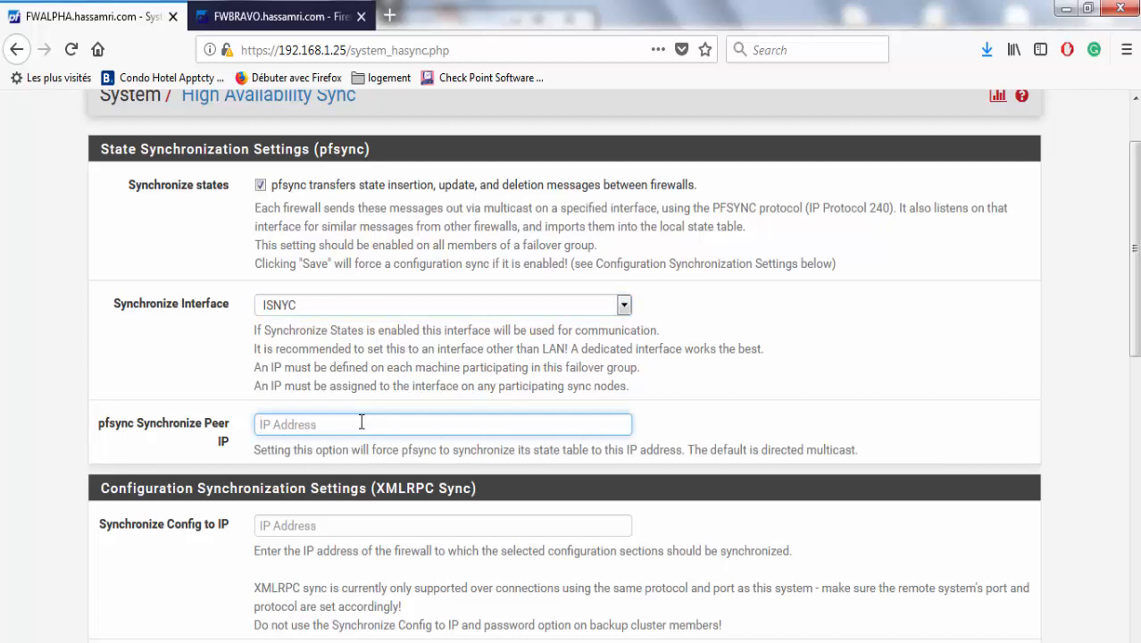
type("172.")
In the Edraw Max Drawing2 diagram, select FWBRAVO's sync address 172.75.75.2 without the mask.
left_click(800, 642)
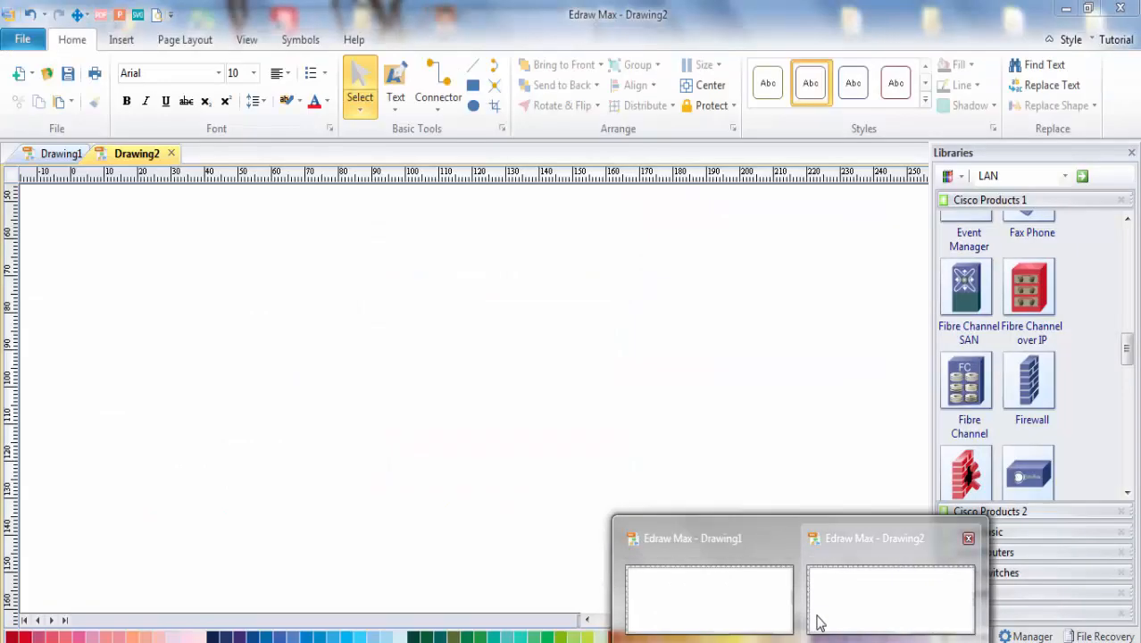
left_click(817, 621)
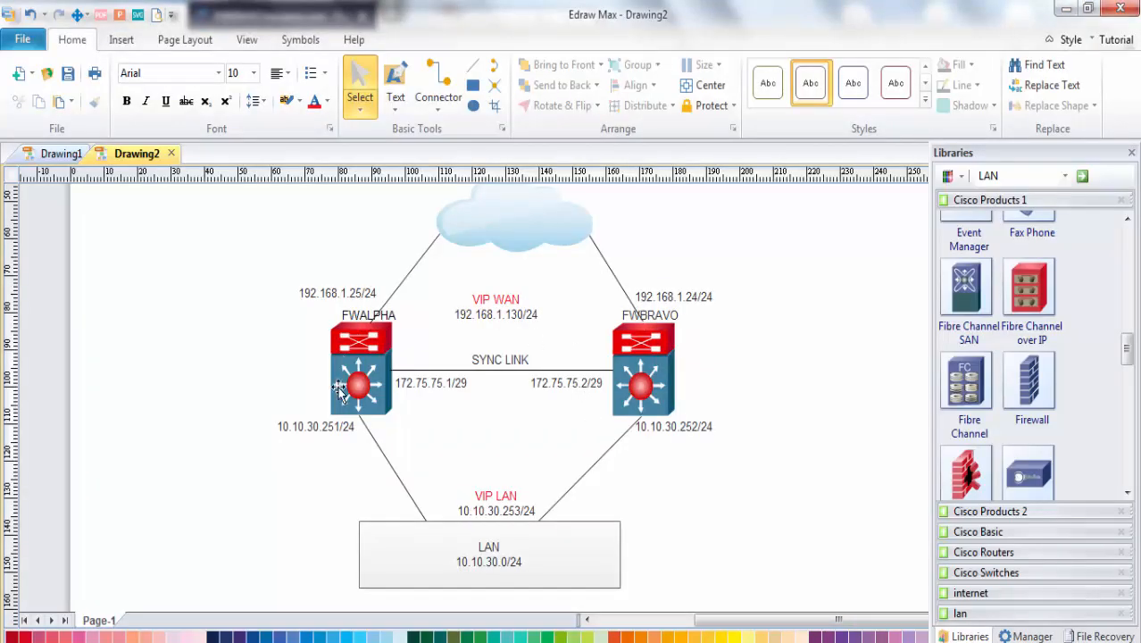
left_click(428, 383)
double_click(586, 384)
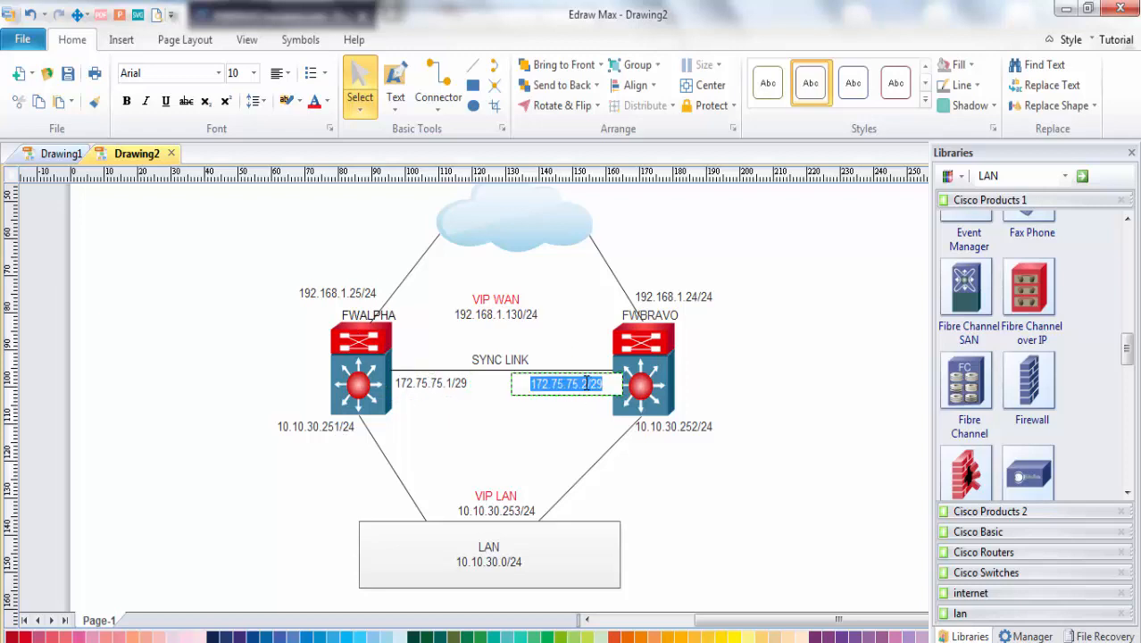
left_click_drag(586, 383, 528, 384)
key("ctrl+c")
Paste 172.75.75.2 into both the pfsync Peer IP and the XMLRPC Synchronize Config to IP fields.
left_click(1064, 8)
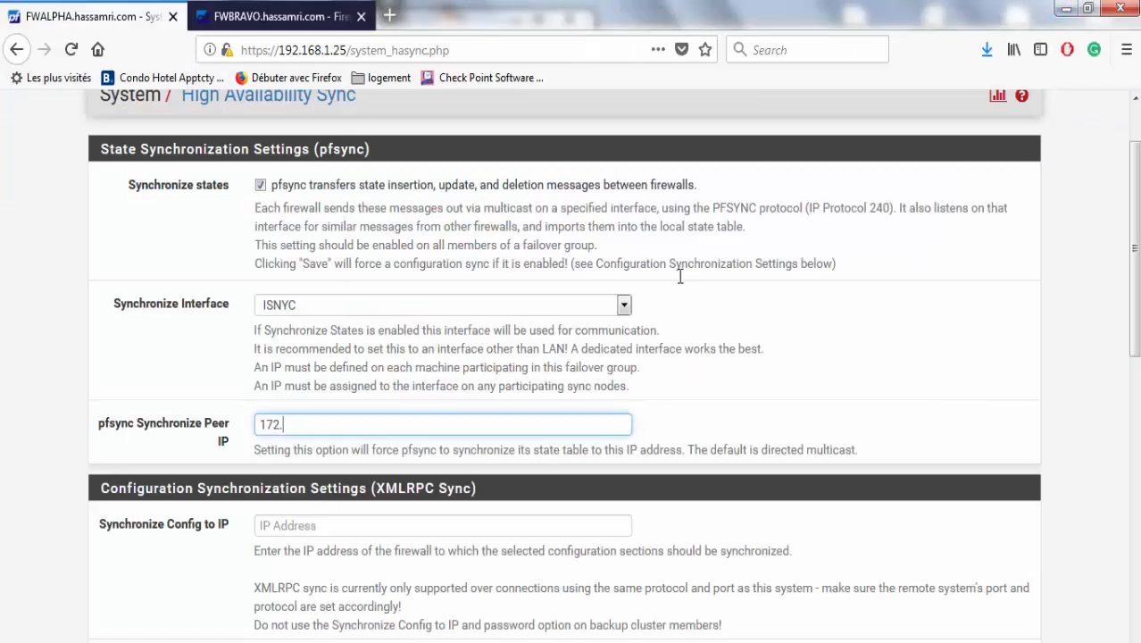
left_click_drag(318, 424, 216, 423)
key("ctrl+v")
left_click_drag(1138, 344, 1139, 388)
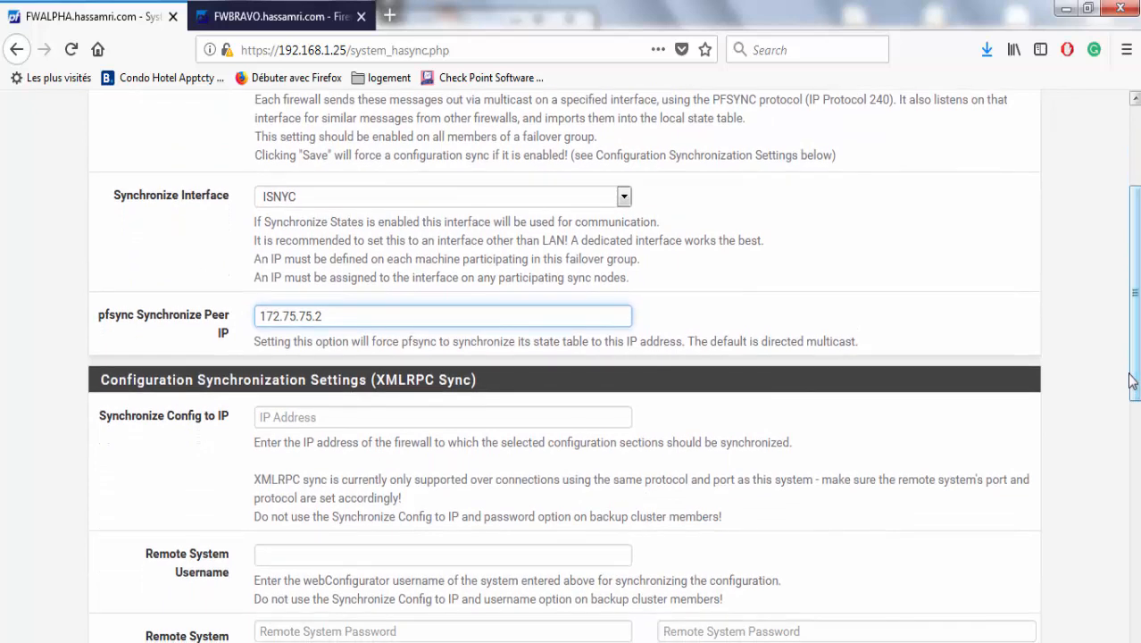
left_click(496, 425)
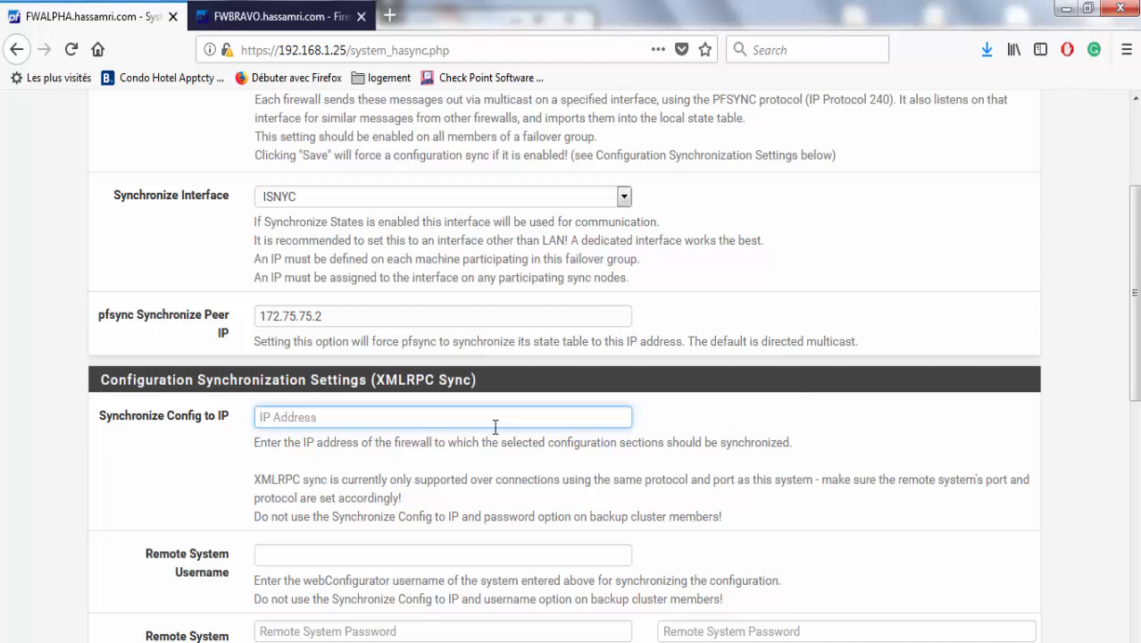
type("172.75.75.2/")
scroll(1136, 275, "up", 2)
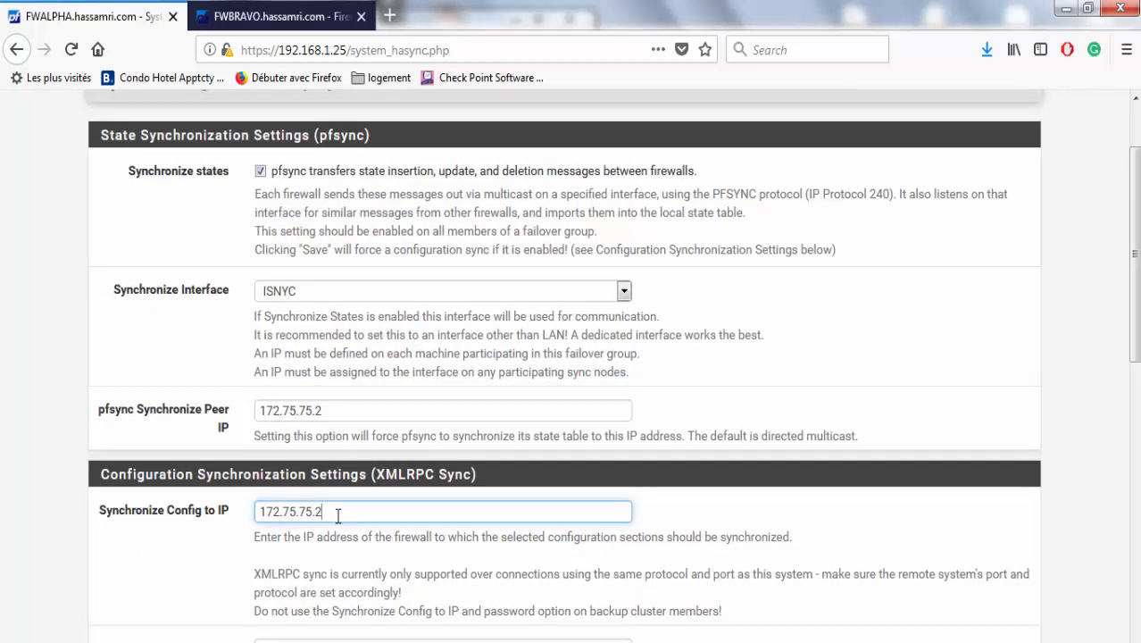
double_click(396, 473)
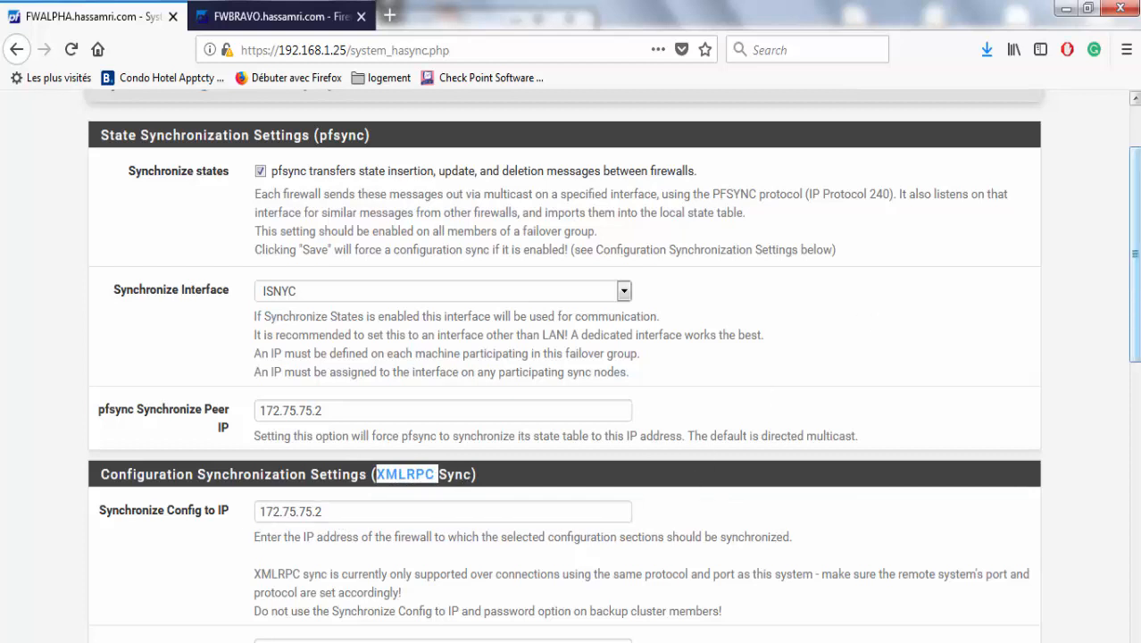
left_click_drag(1135, 314, 1129, 407)
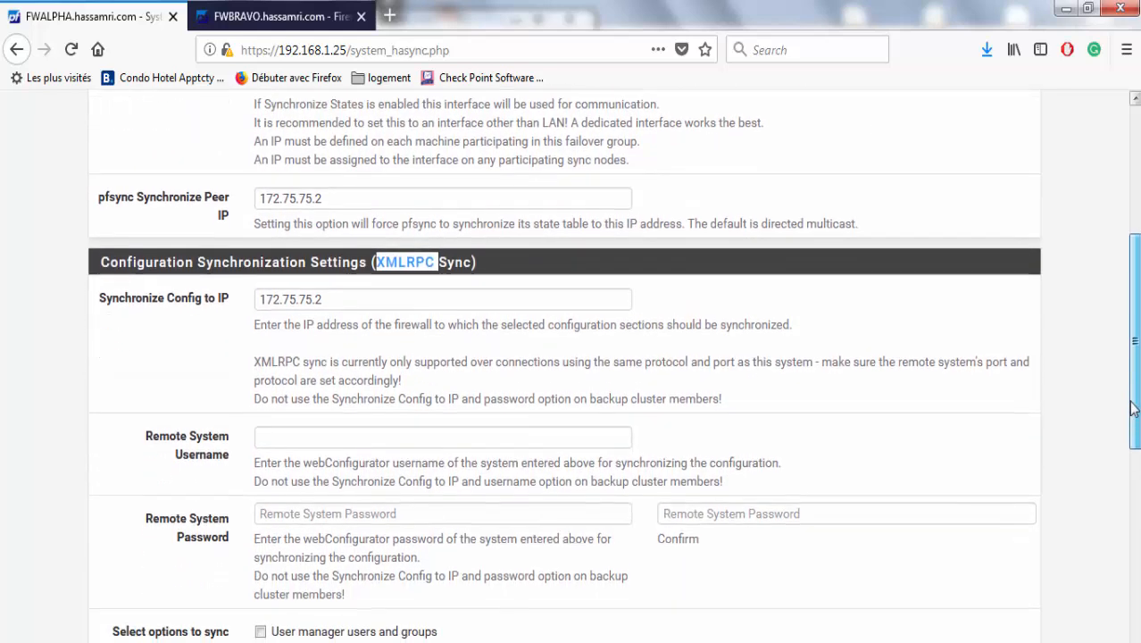
Fill in Remote System Username with the remote administrator account name.
left_click(417, 439)
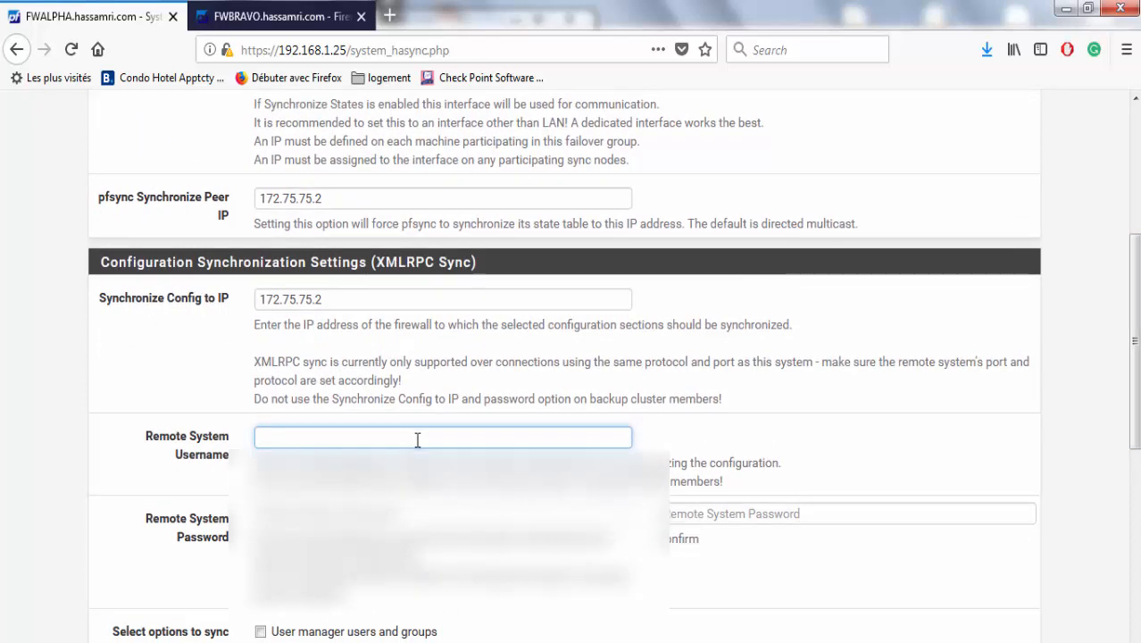
left_click(213, 466)
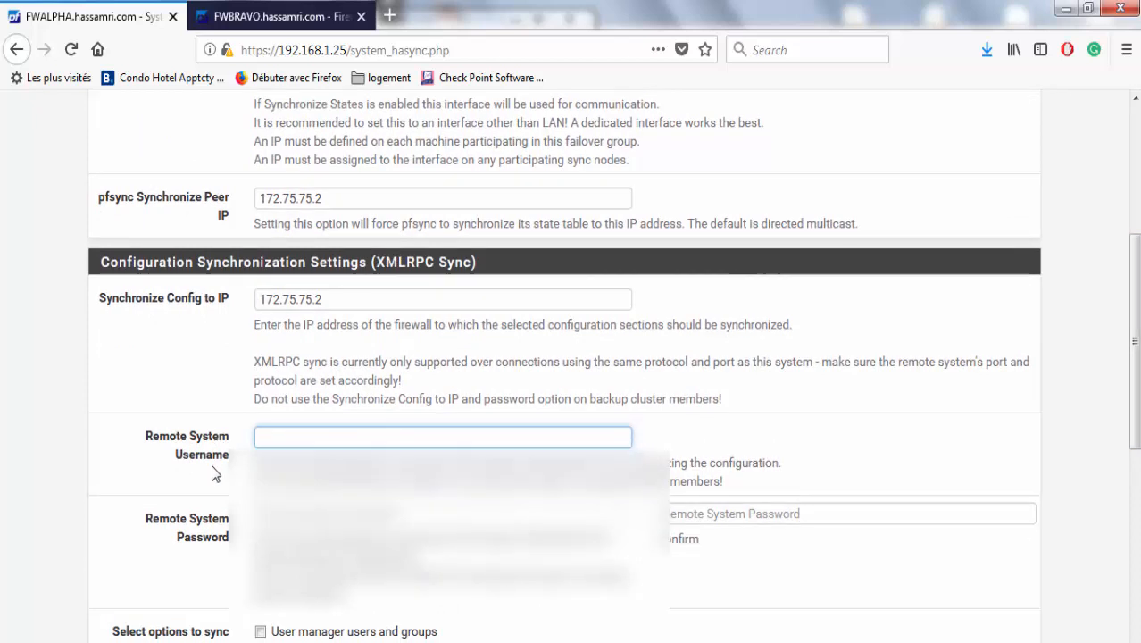
left_click(297, 439)
type("admin")
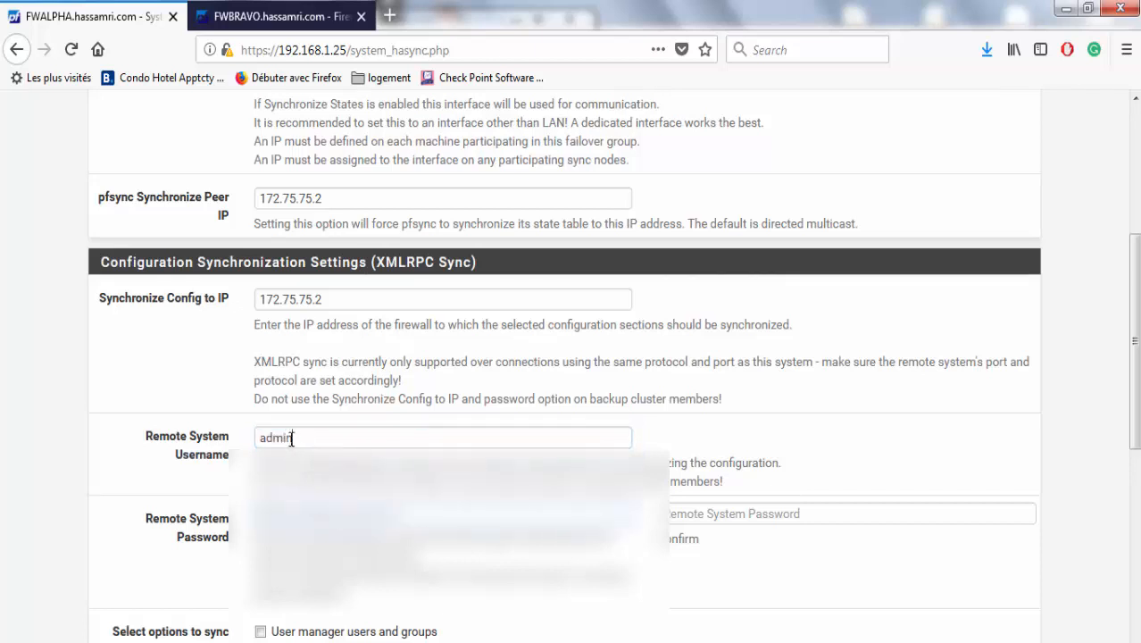
left_click_drag(293, 439, 231, 435)
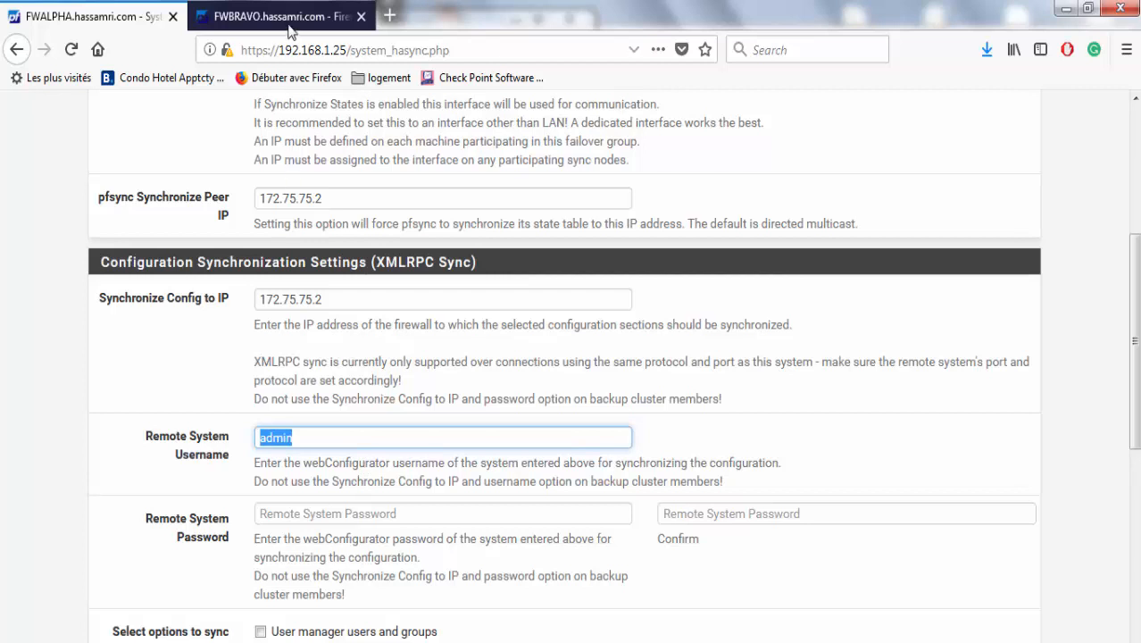
Enter the remote system password in both the Password and Confirm fields.
left_click(381, 515)
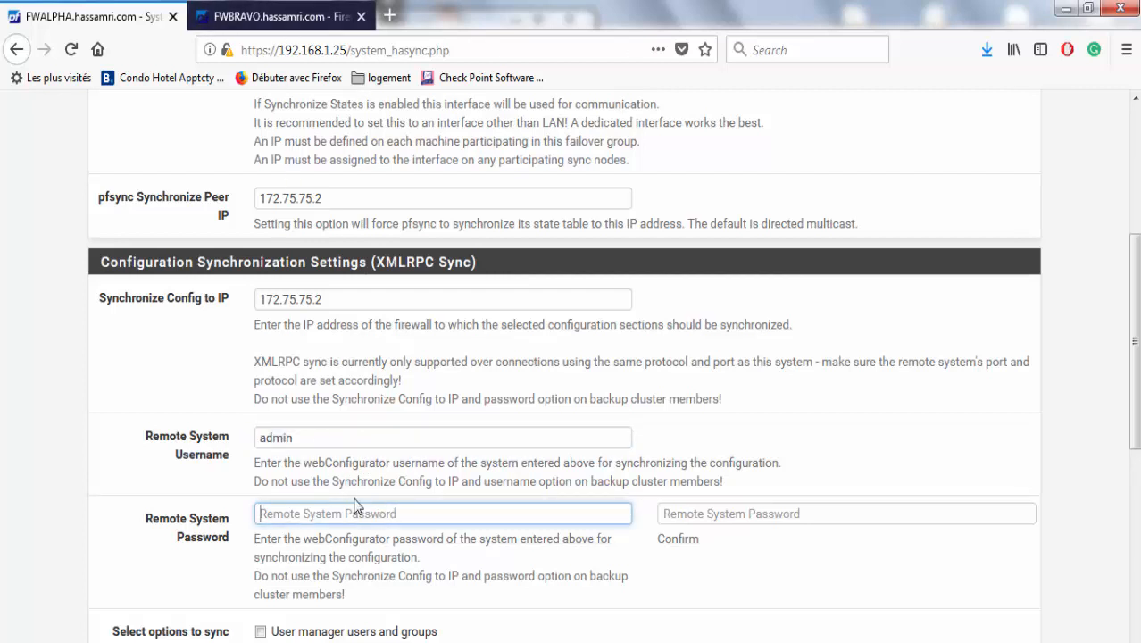
type("pf")
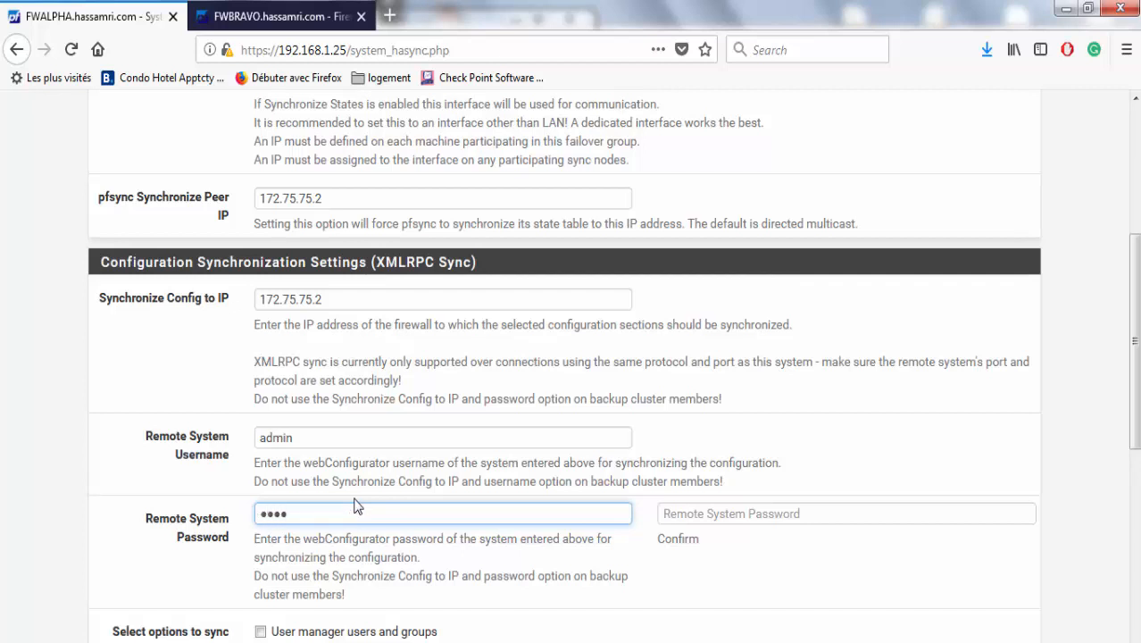
left_click(718, 520)
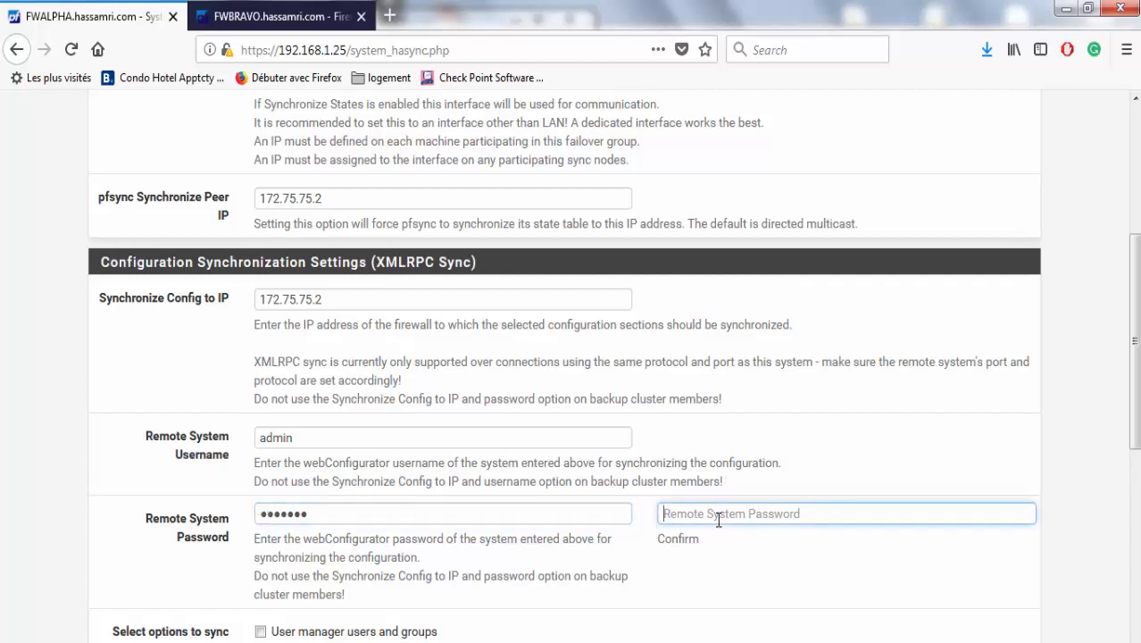
type("pf")
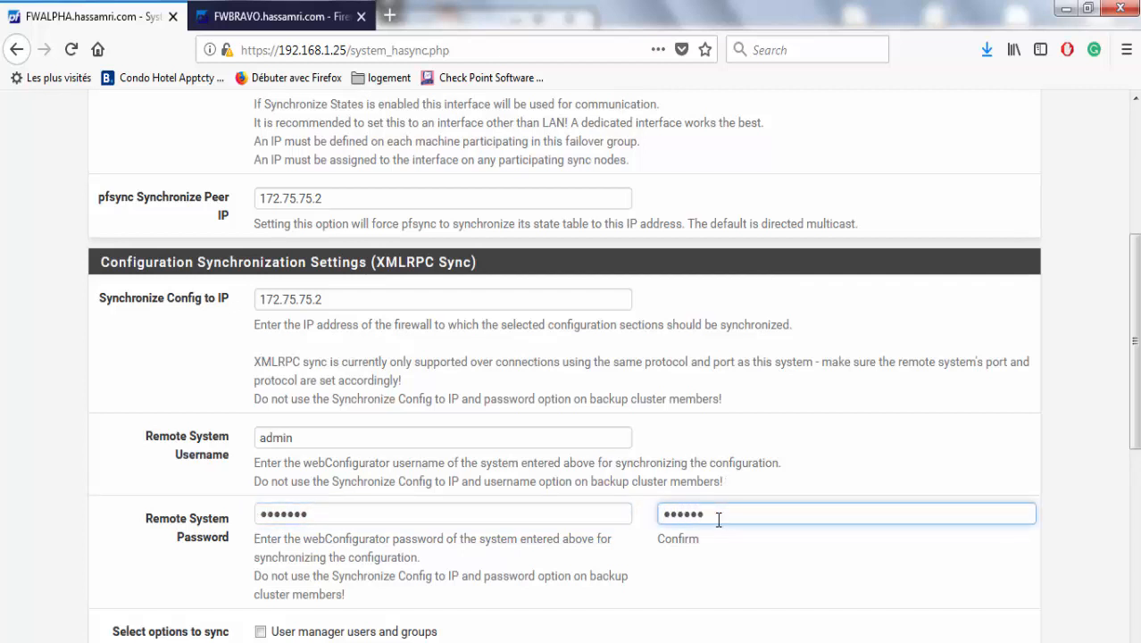
scroll(1112, 500, "down", 6)
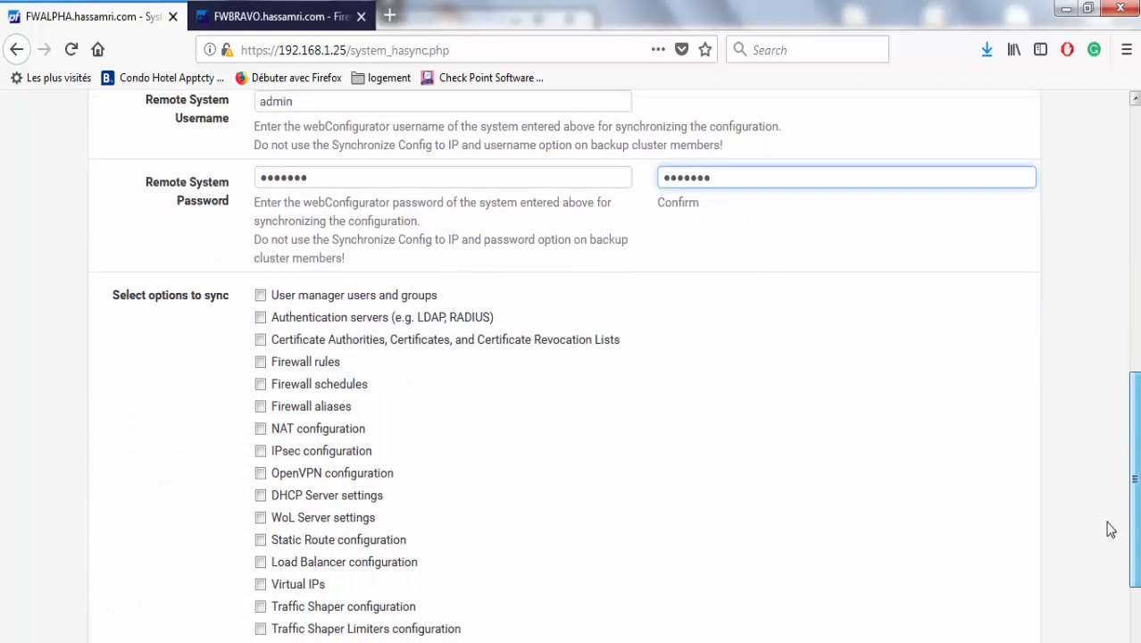
Toggle all sync options on, save the HA Sync settings, and decline Firefox's login-saving prompt.
left_click(313, 557)
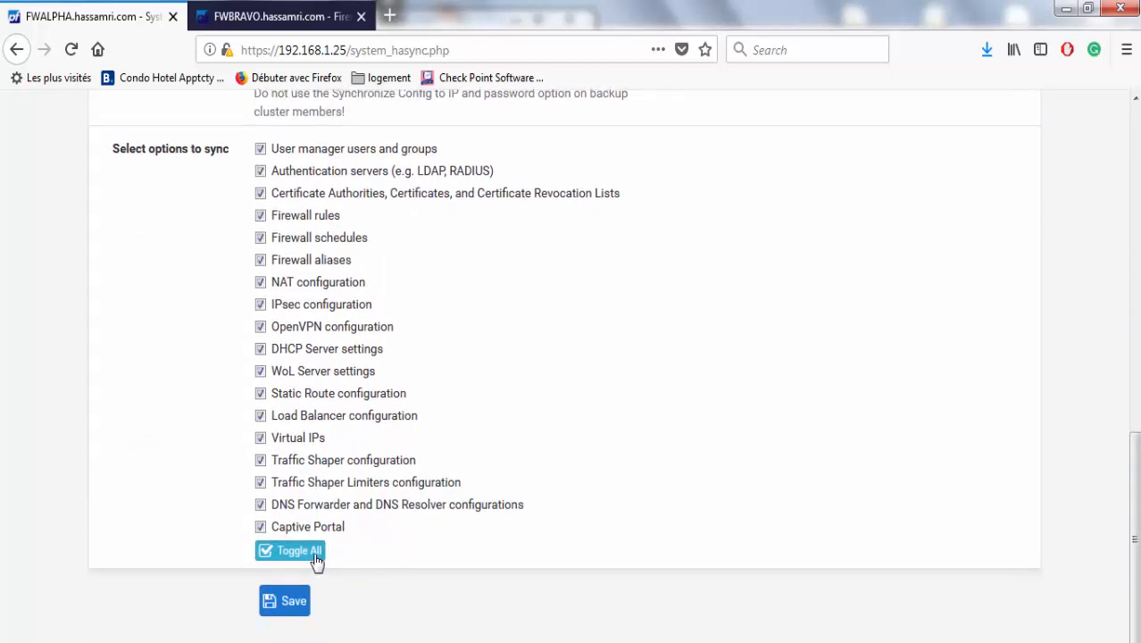
mouse_move(1135, 496)
left_mouse_down()
mouse_move(1135, 165)
mouse_move(1136, 480)
left_mouse_up()
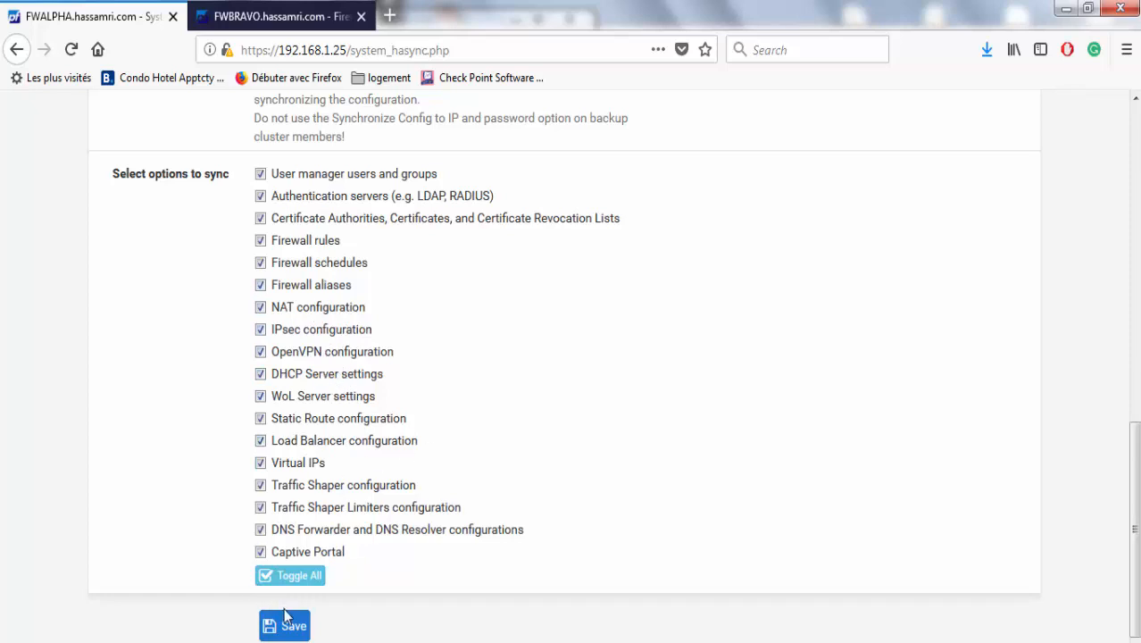
left_click(288, 635)
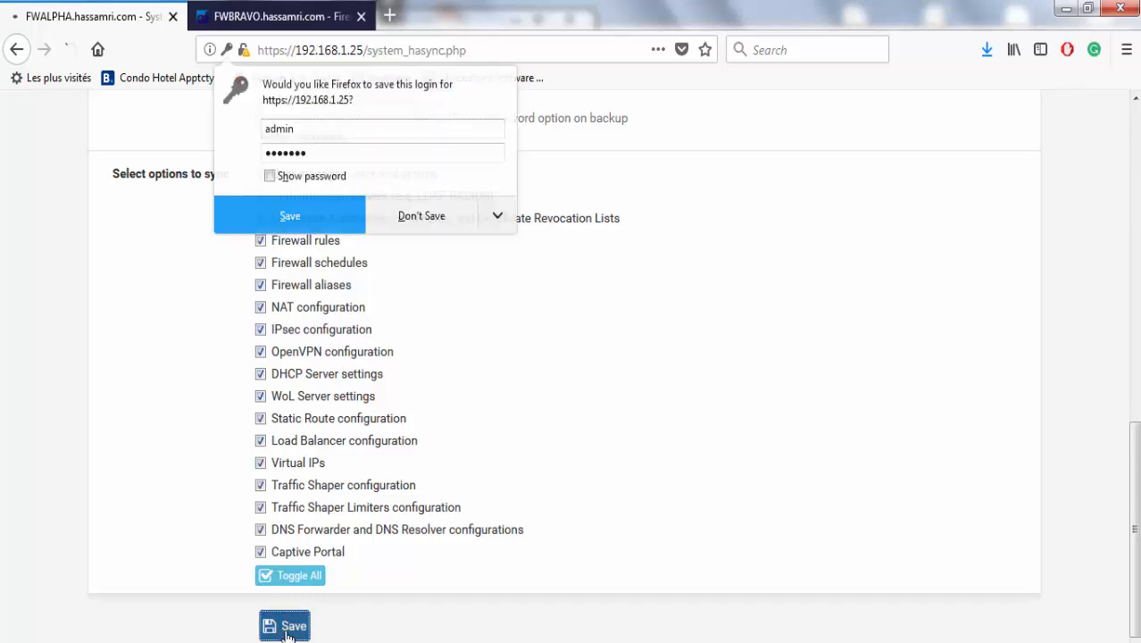
left_click(424, 230)
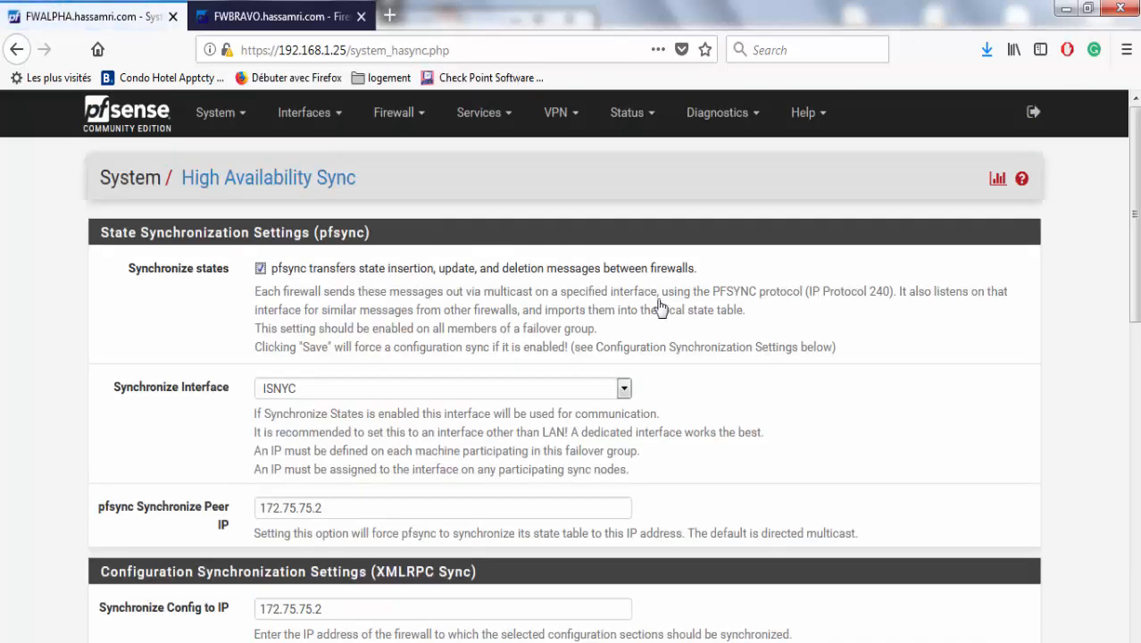
Verify the saved pfsync Peer IP and Synchronize Config to IP both read 172.75.75.2.
scroll(1135, 249, "down", 3)
scroll(1136, 250, "up", 3)
scroll(1039, 280, "down", 3)
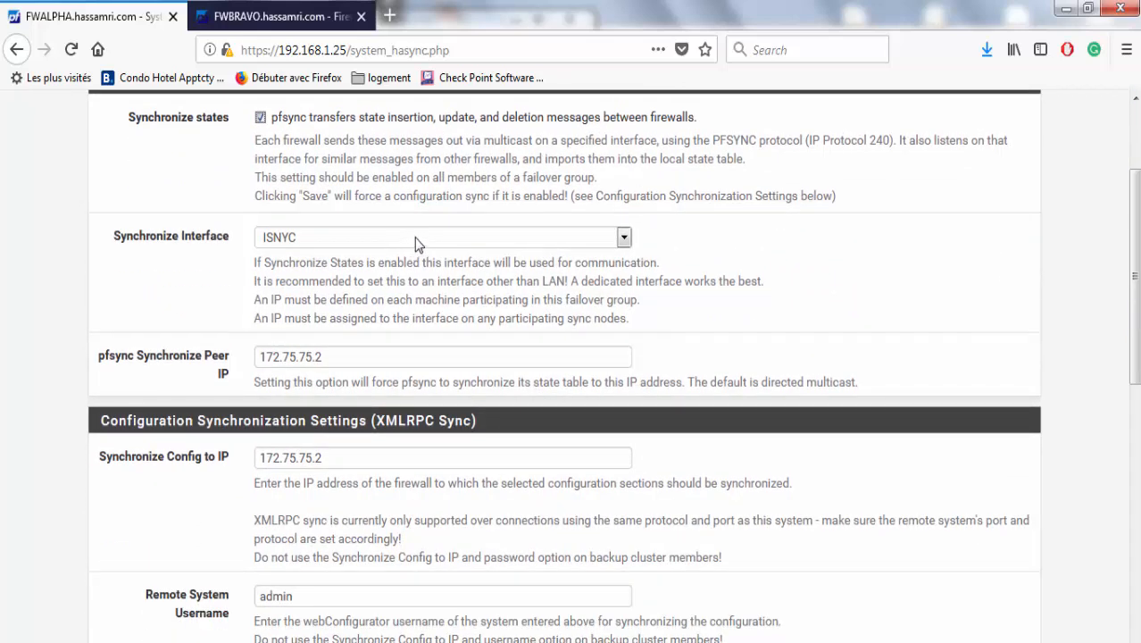
scroll(1134, 359, "down", 2)
left_click_drag(1134, 359, 1134, 358)
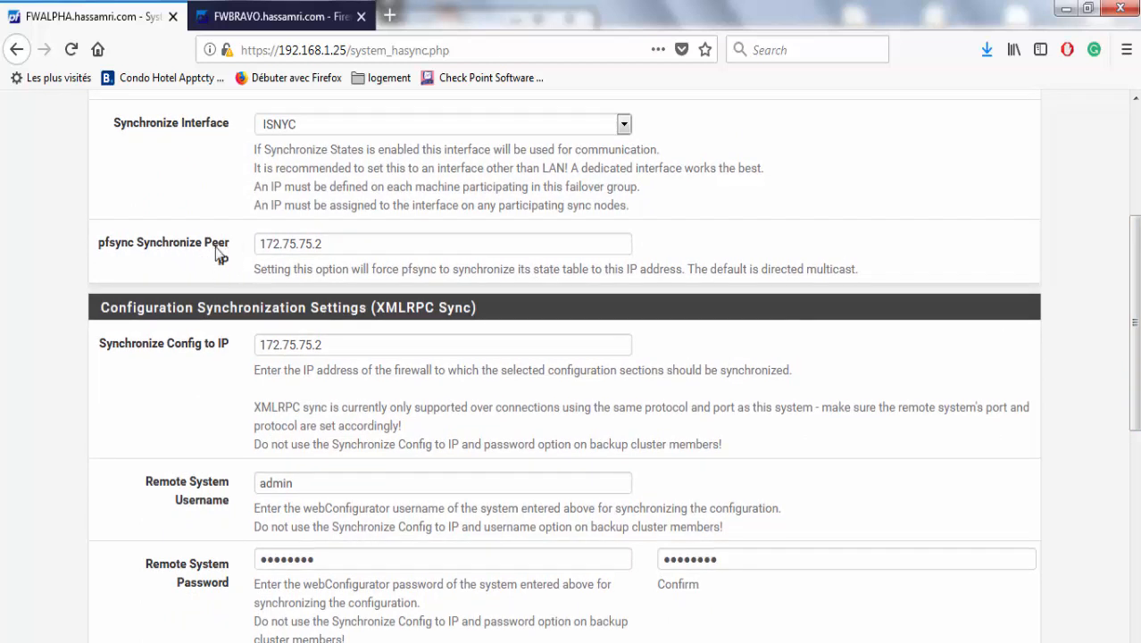
left_click_drag(335, 244, 232, 242)
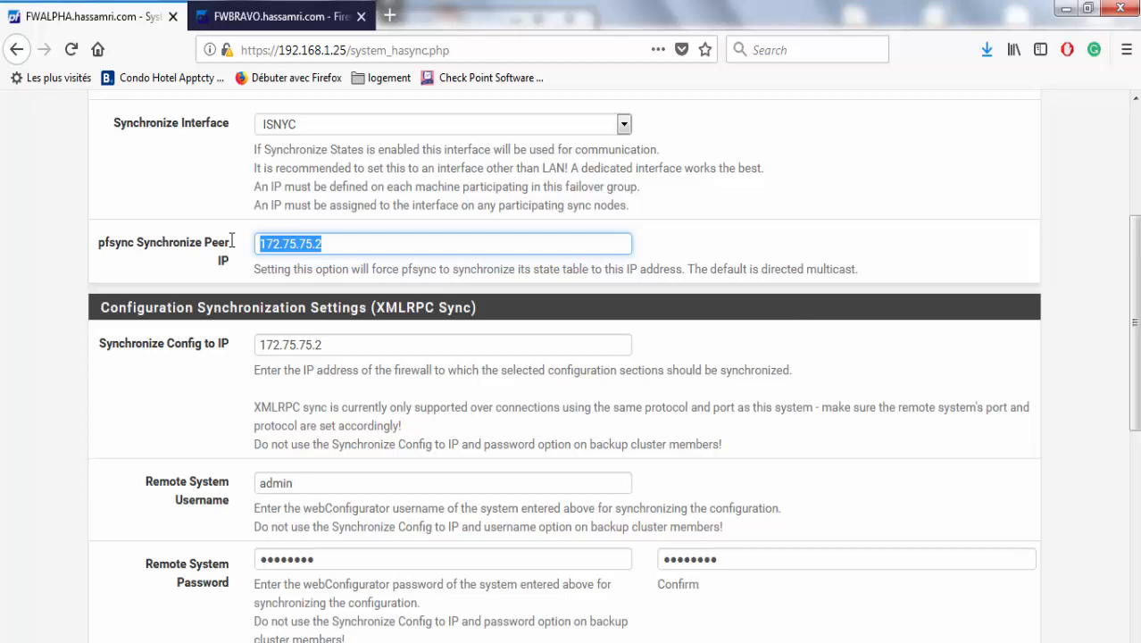
left_click(341, 249)
left_click_drag(329, 248, 216, 252)
left_click(343, 354)
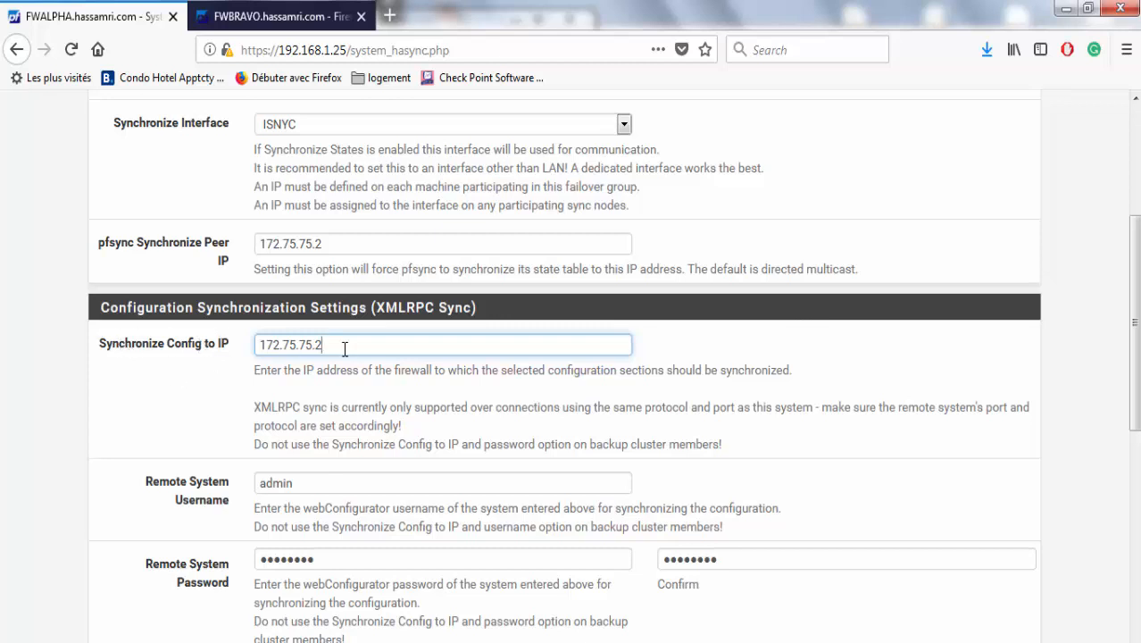
left_click_drag(345, 348, 223, 342)
left_click(209, 369)
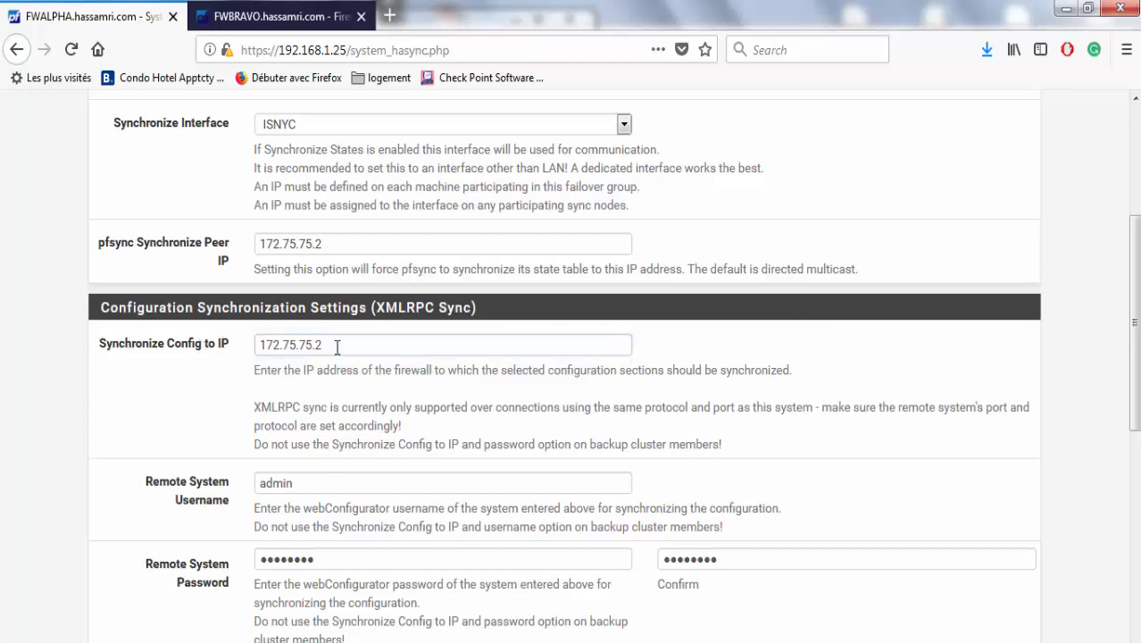
Bring up the Diagnostics menu.
scroll(1115, 556, "down", 10)
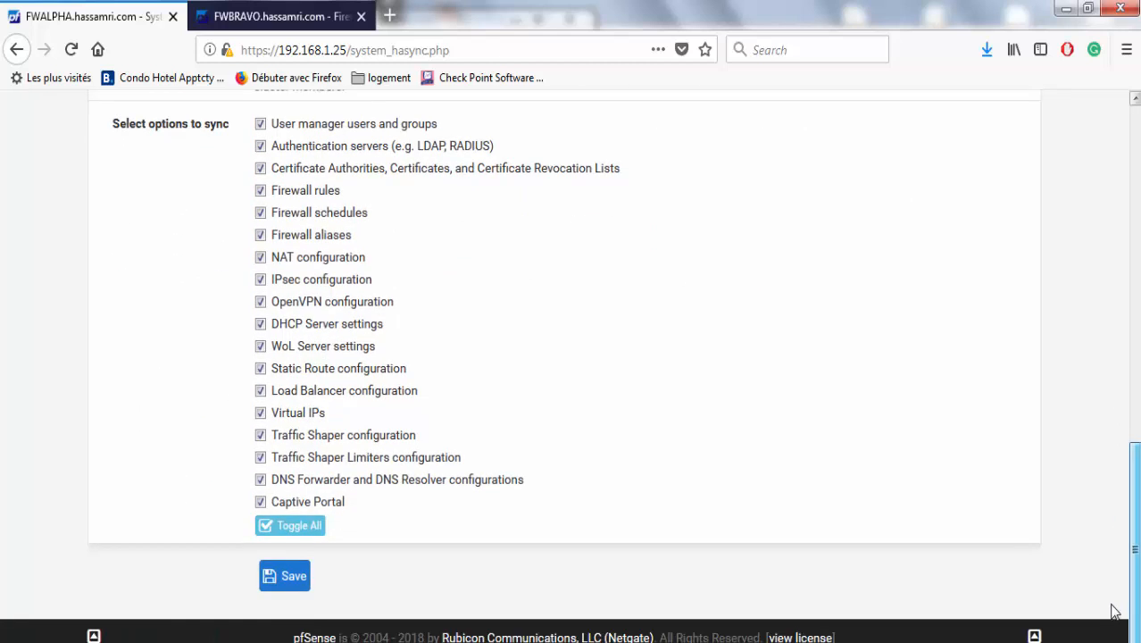
scroll(1078, 106, "up", 15)
left_click(750, 116)
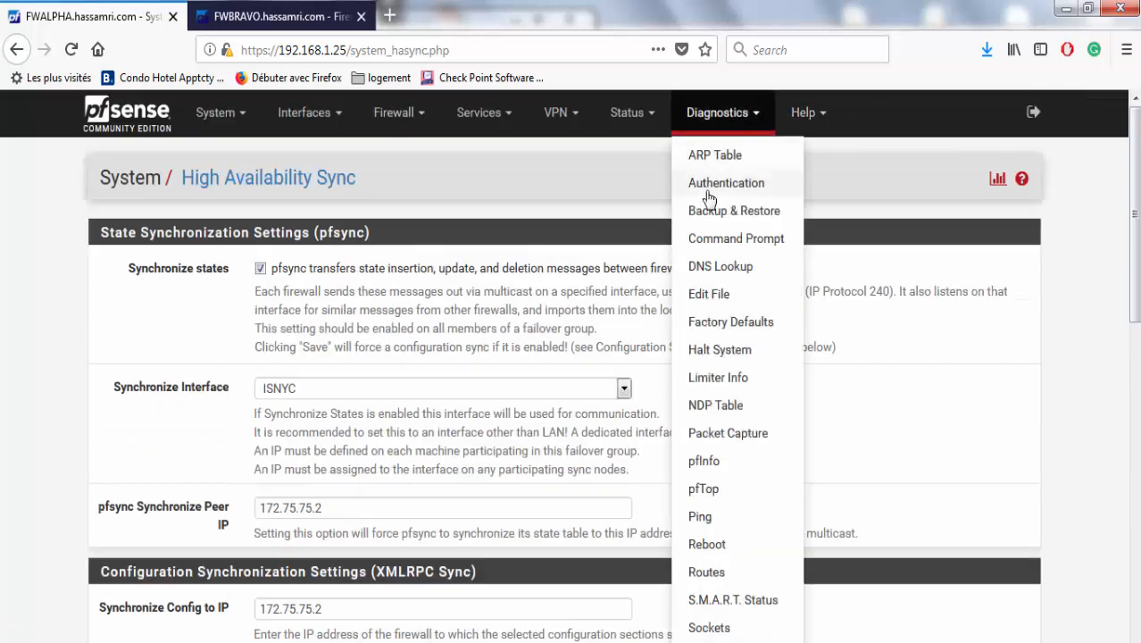
left_click(154, 494)
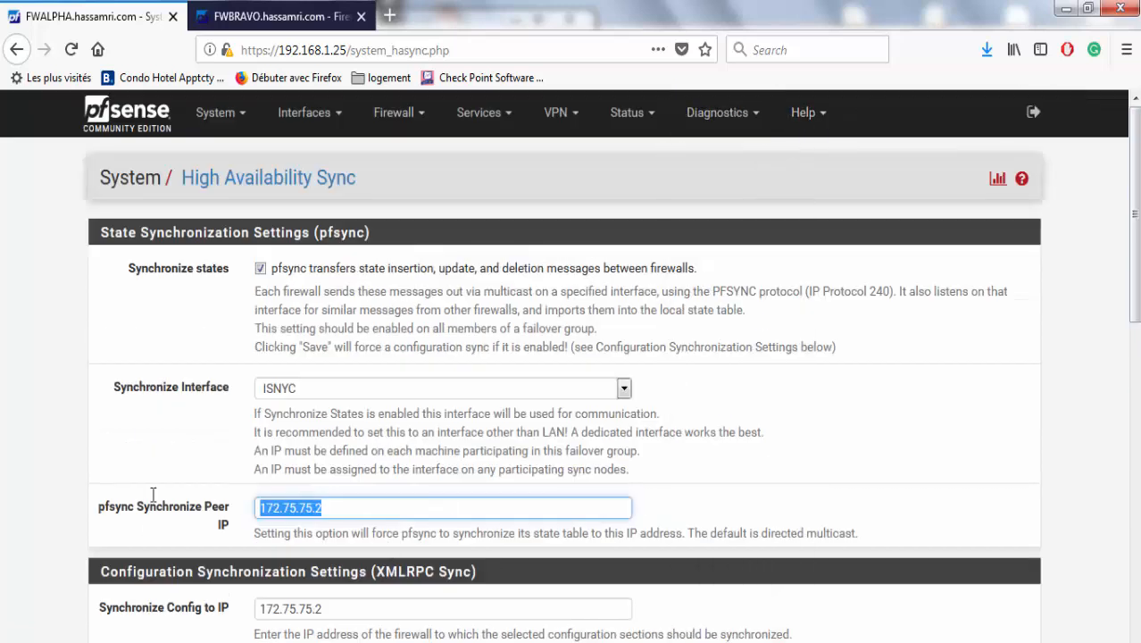
left_click(690, 125)
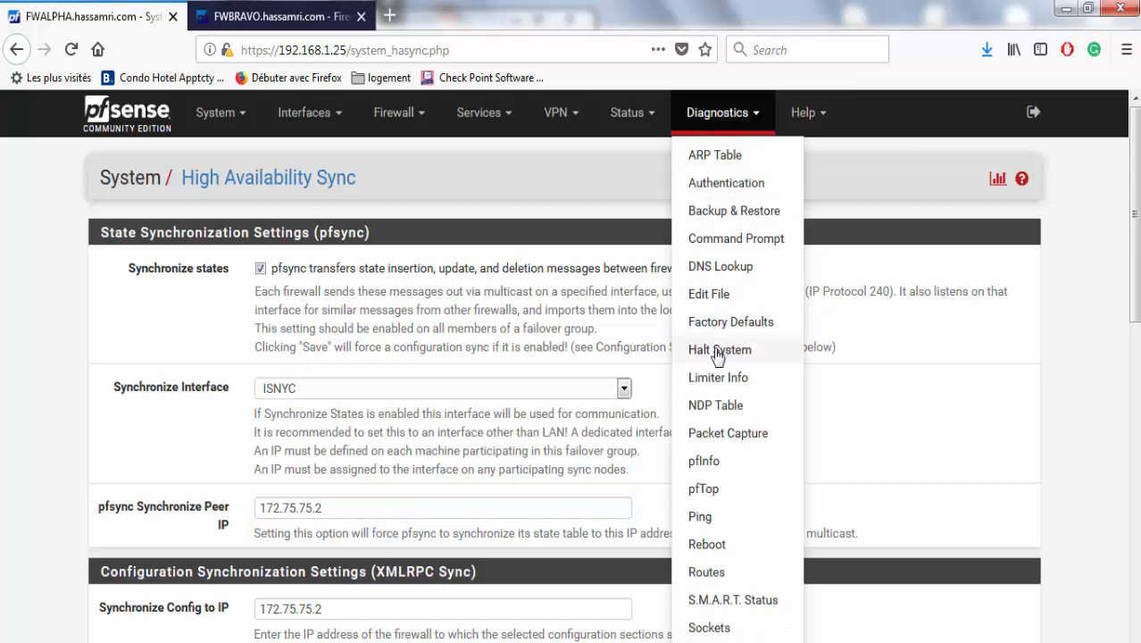
Ping 172.75.75.2 from FWALPHA with a count of 5 pings.
left_click(706, 526)
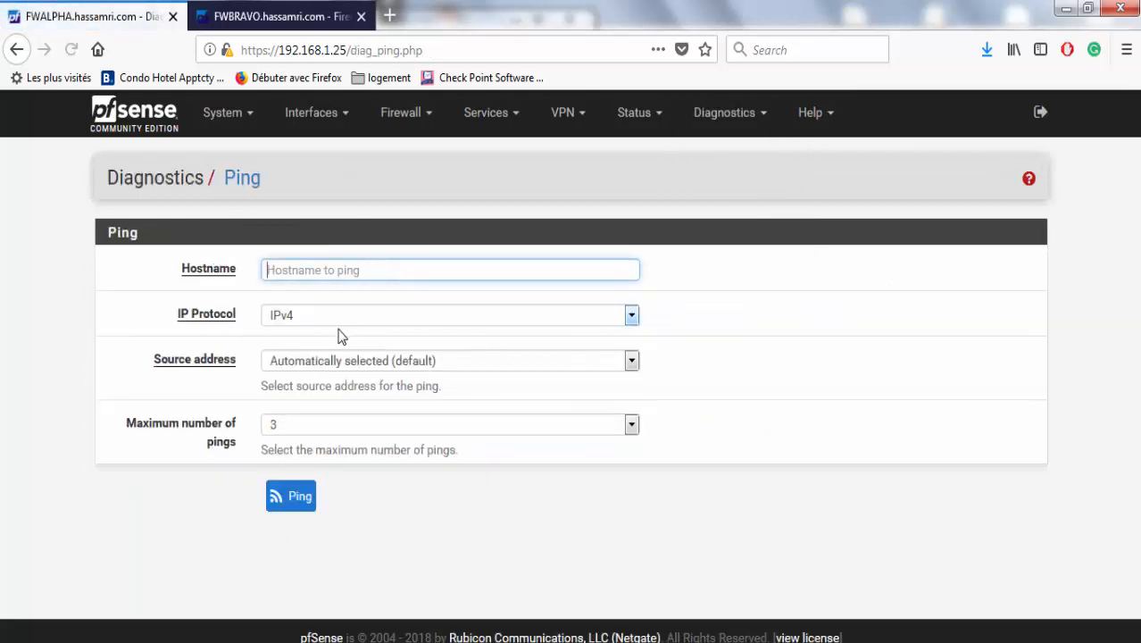
left_click(327, 432)
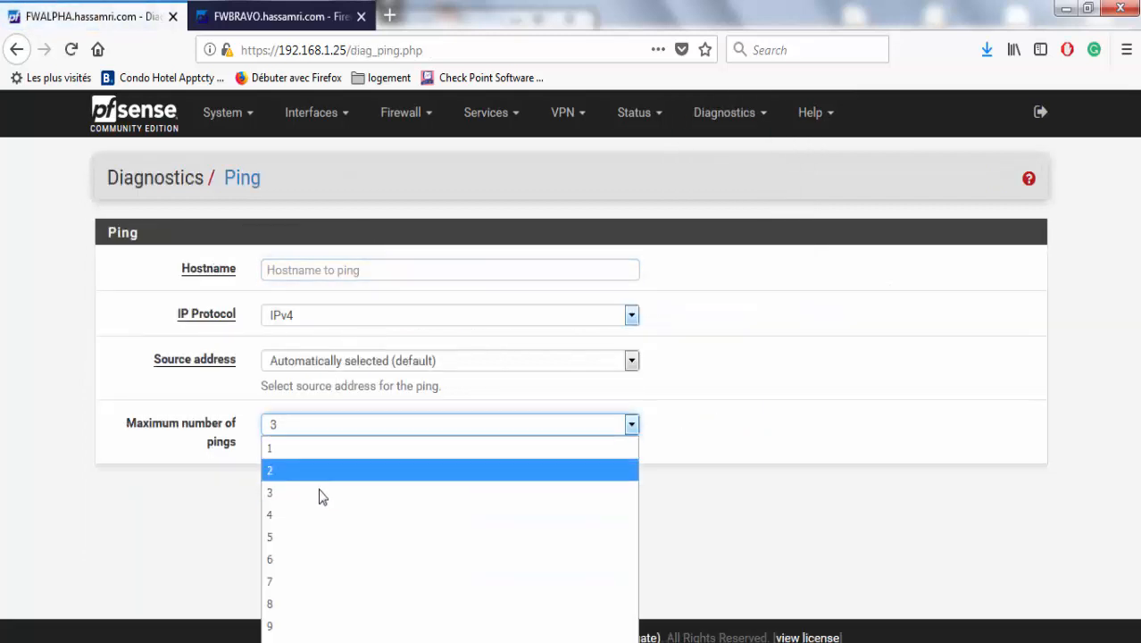
left_click(313, 535)
type("172.75.75.2")
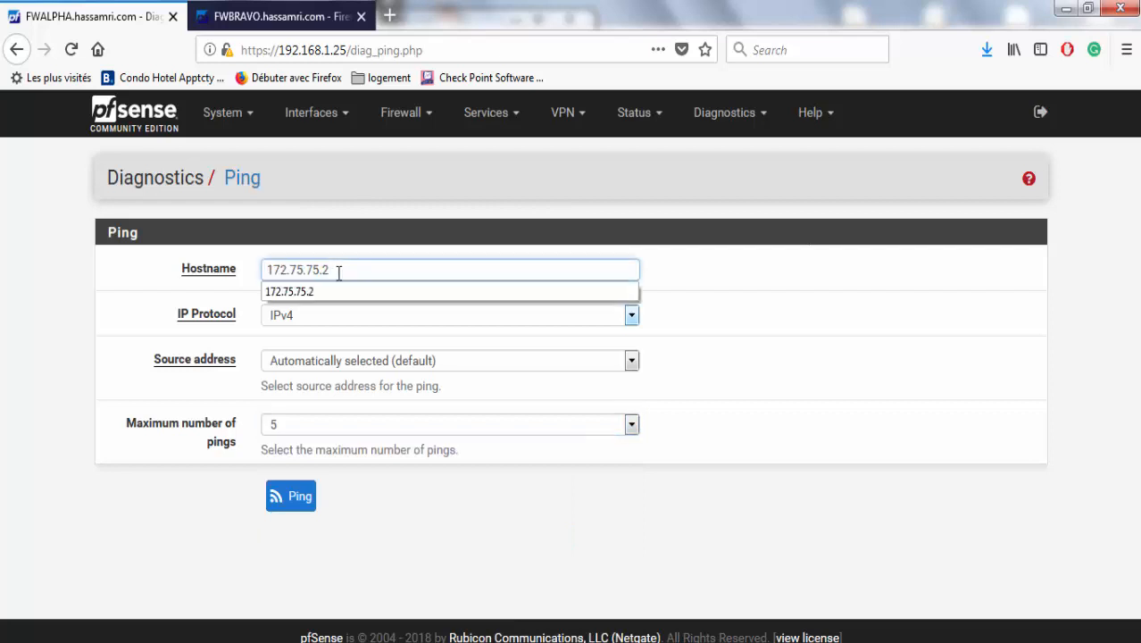
left_click(295, 498)
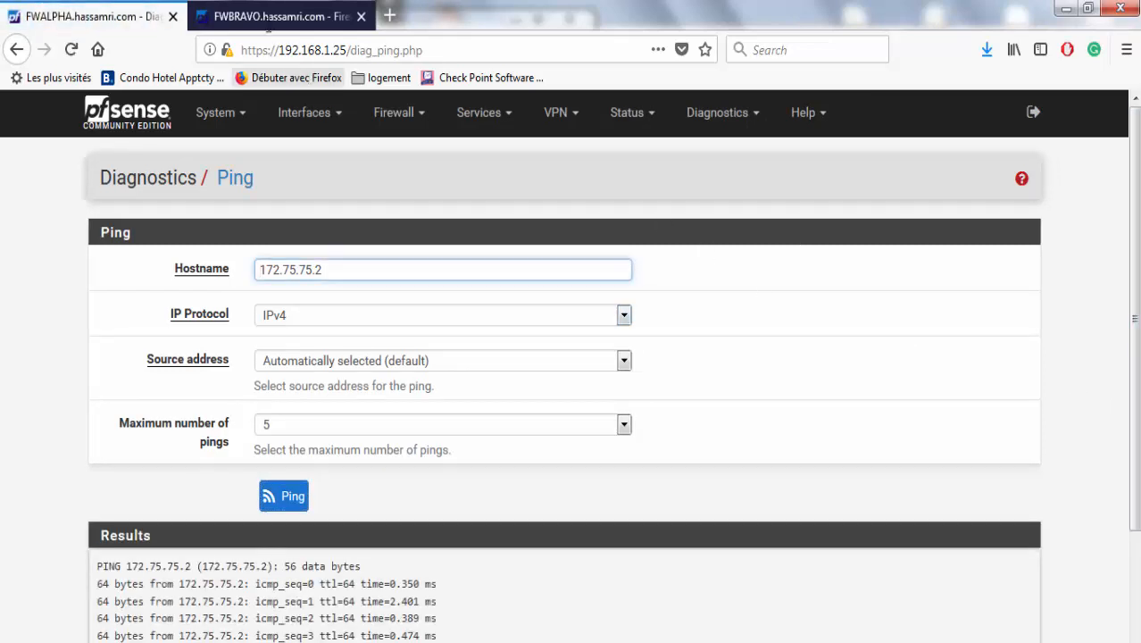
left_click(277, 16)
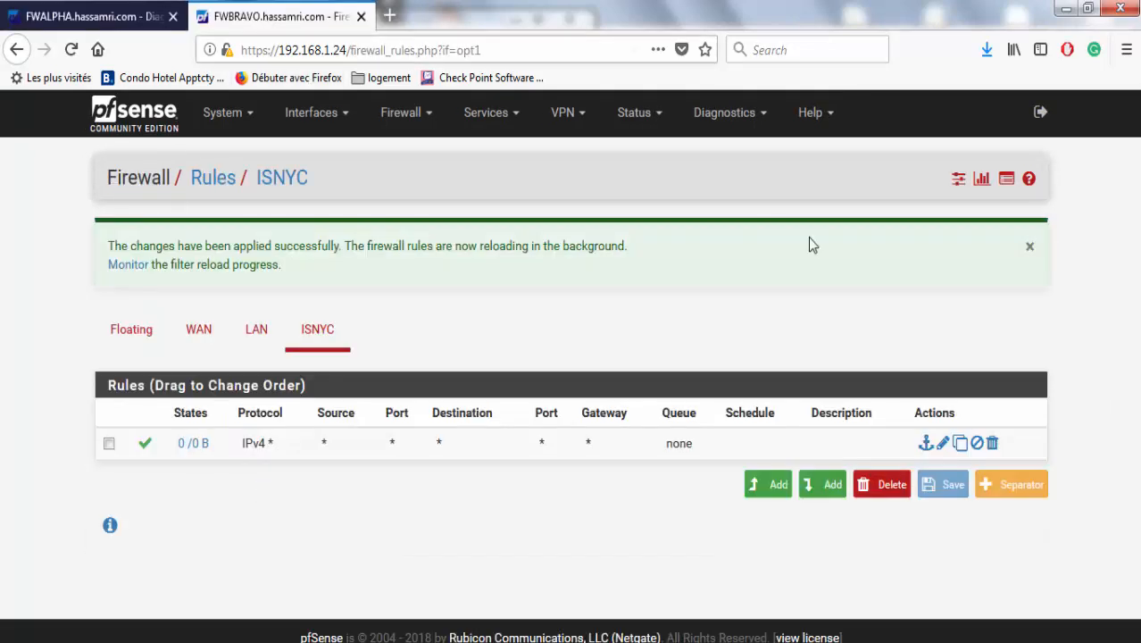
From FWBRAVO, ping 172.75.75.1 five times and check the reply times, then return to FWALPHA.
left_click(629, 116)
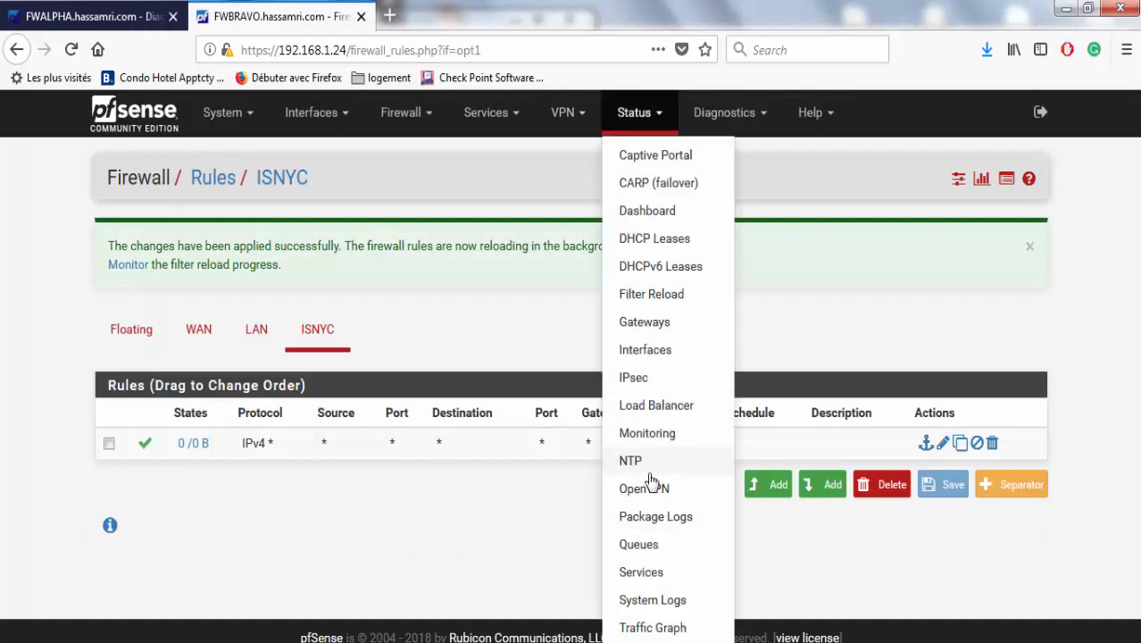
left_click(742, 120)
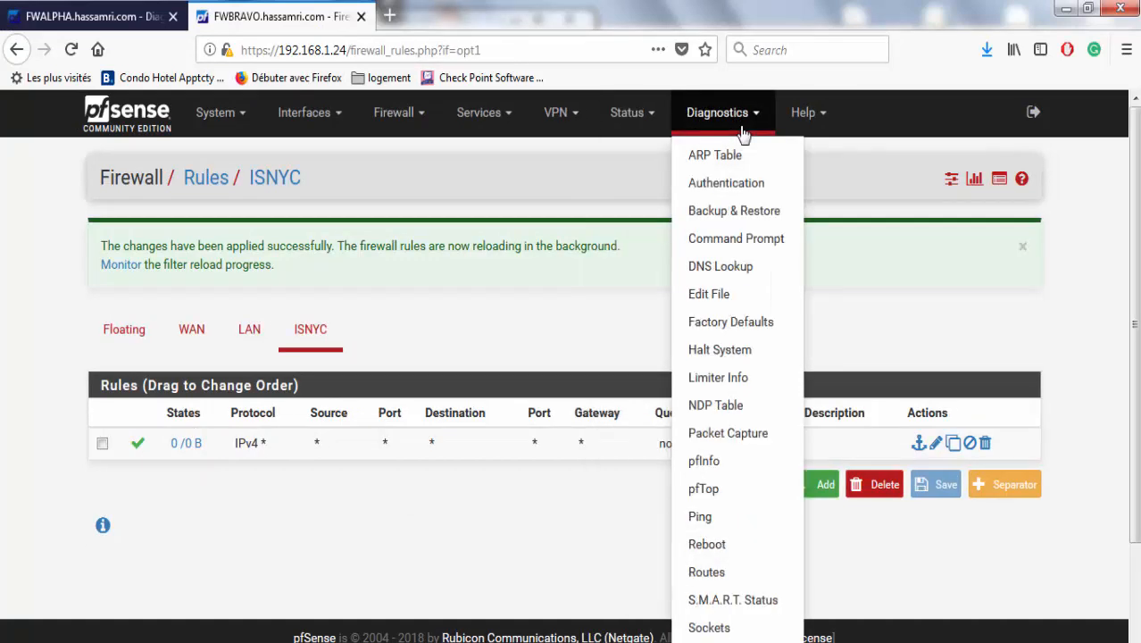
left_click(707, 527)
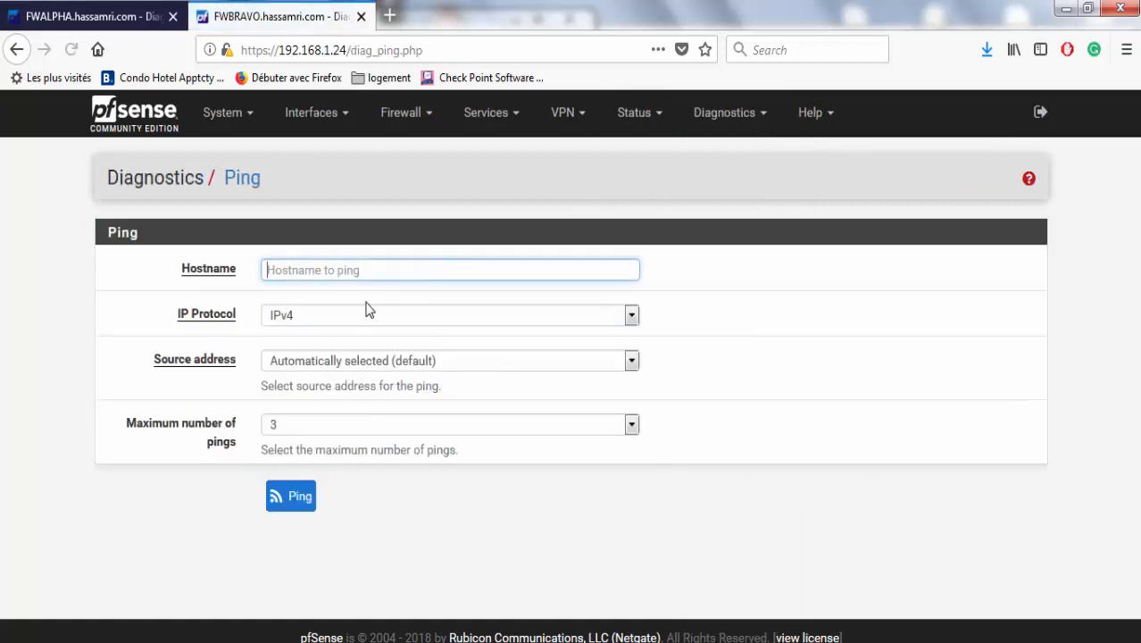
left_click(341, 426)
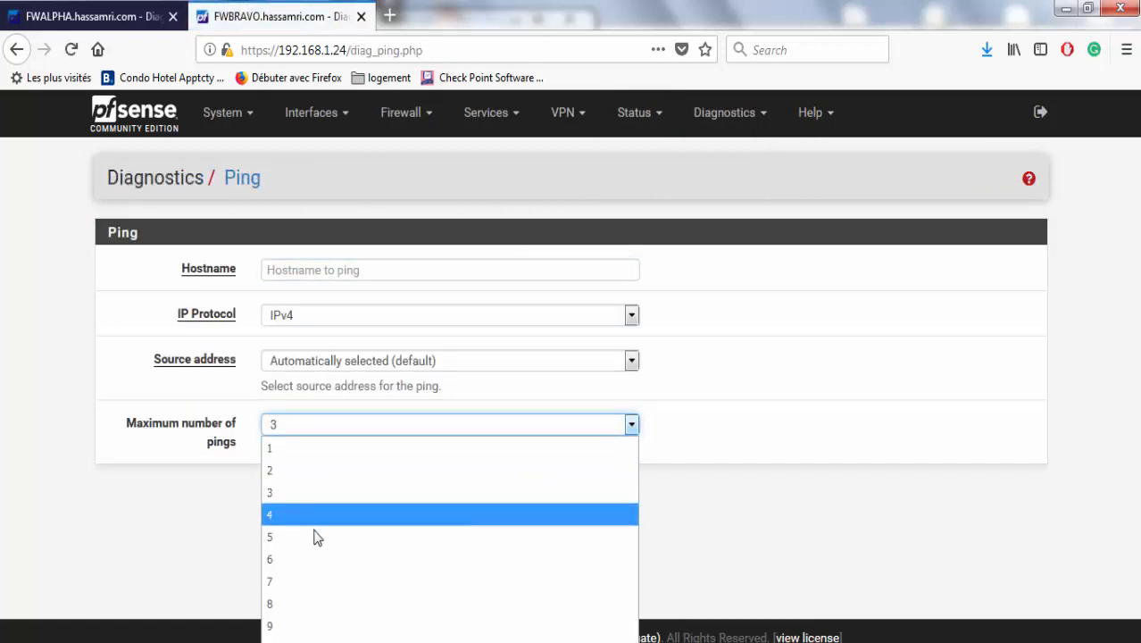
left_click(313, 537)
left_click(334, 269)
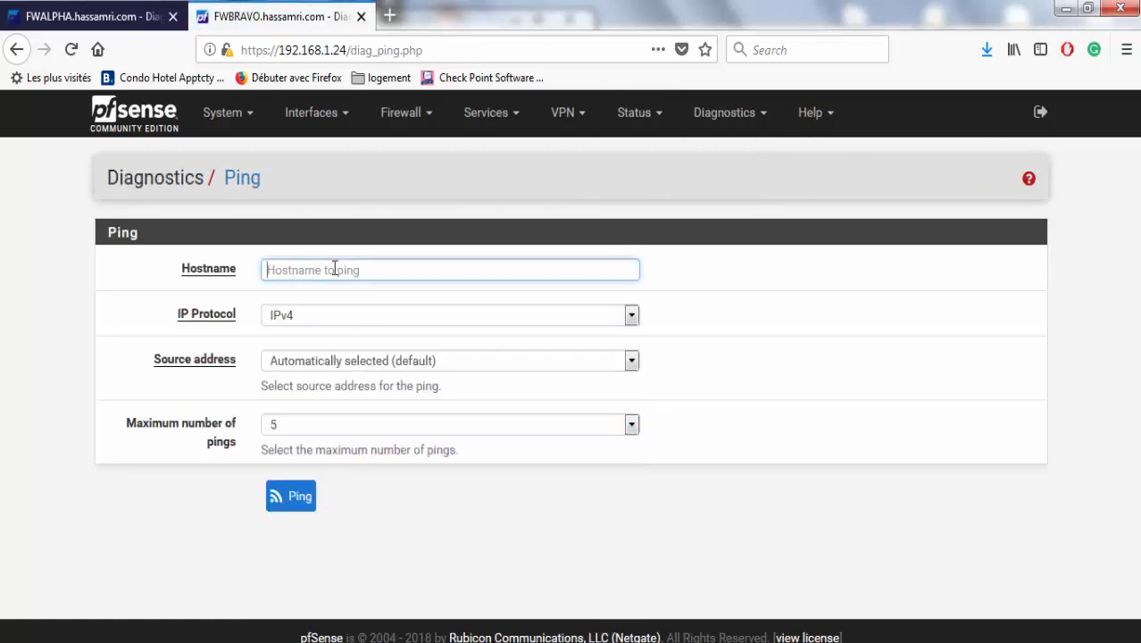
type("172.75.75.21")
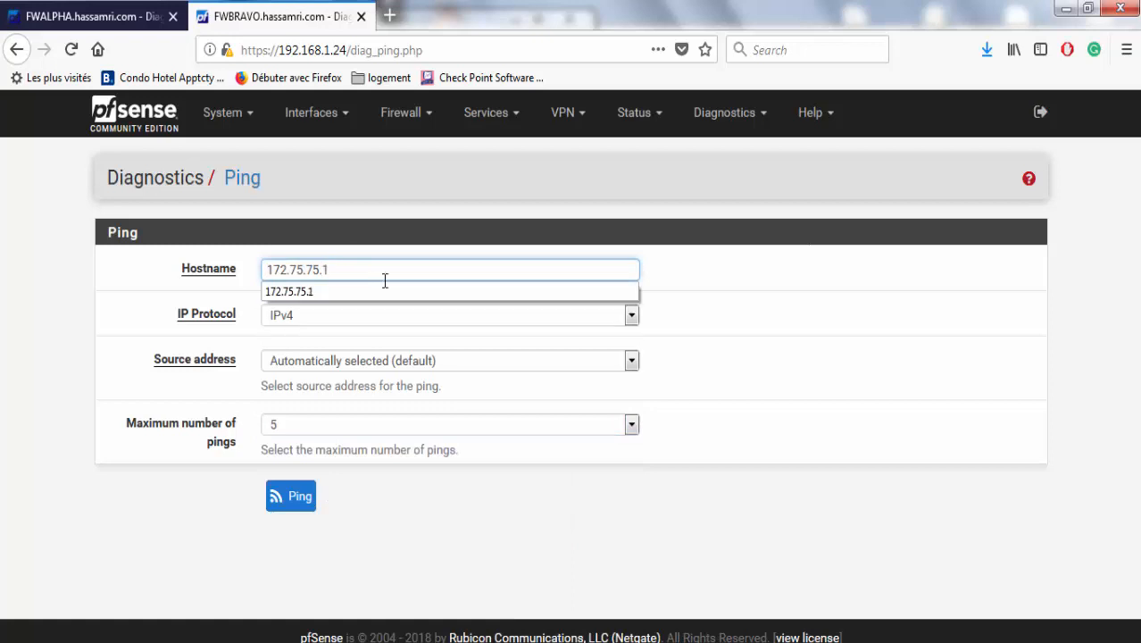
left_click(299, 497)
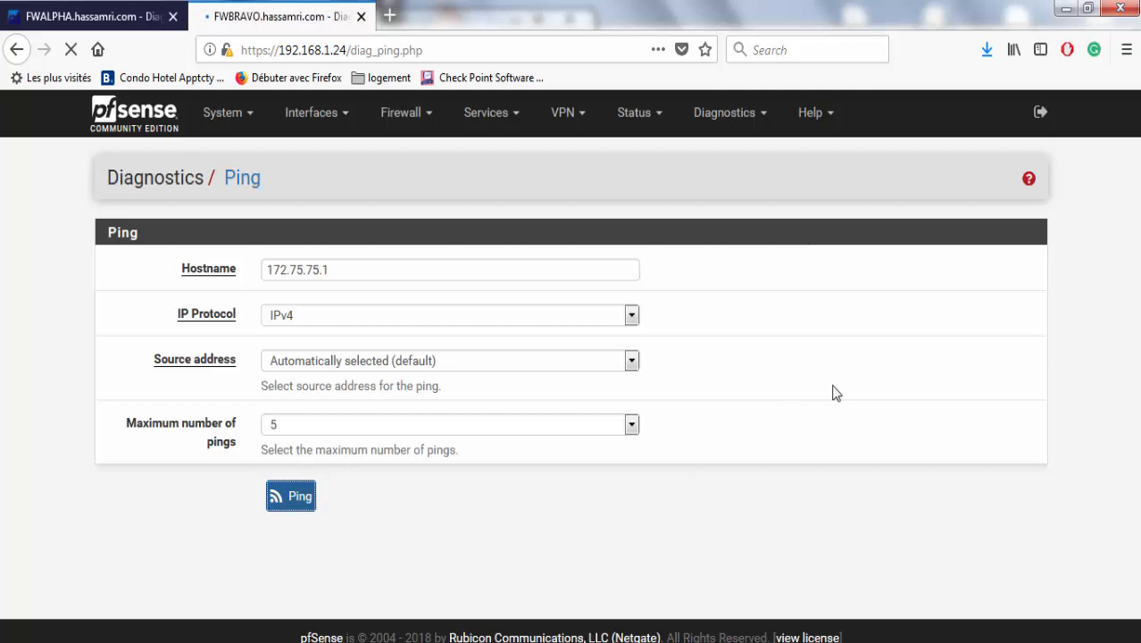
left_click_drag(337, 585, 394, 610)
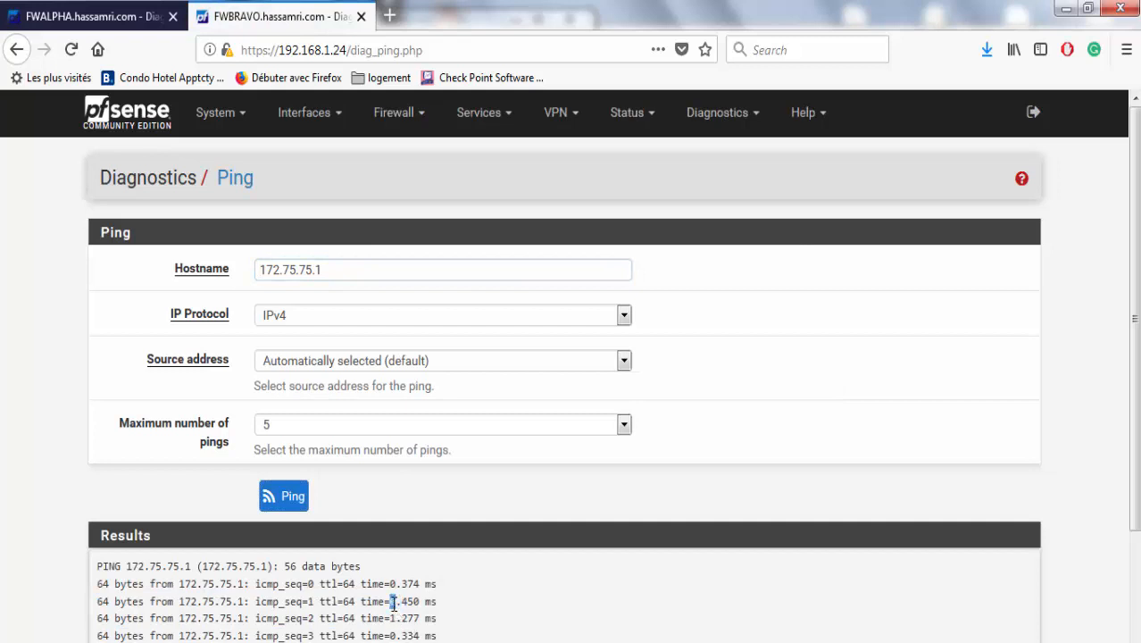
left_click(156, 7)
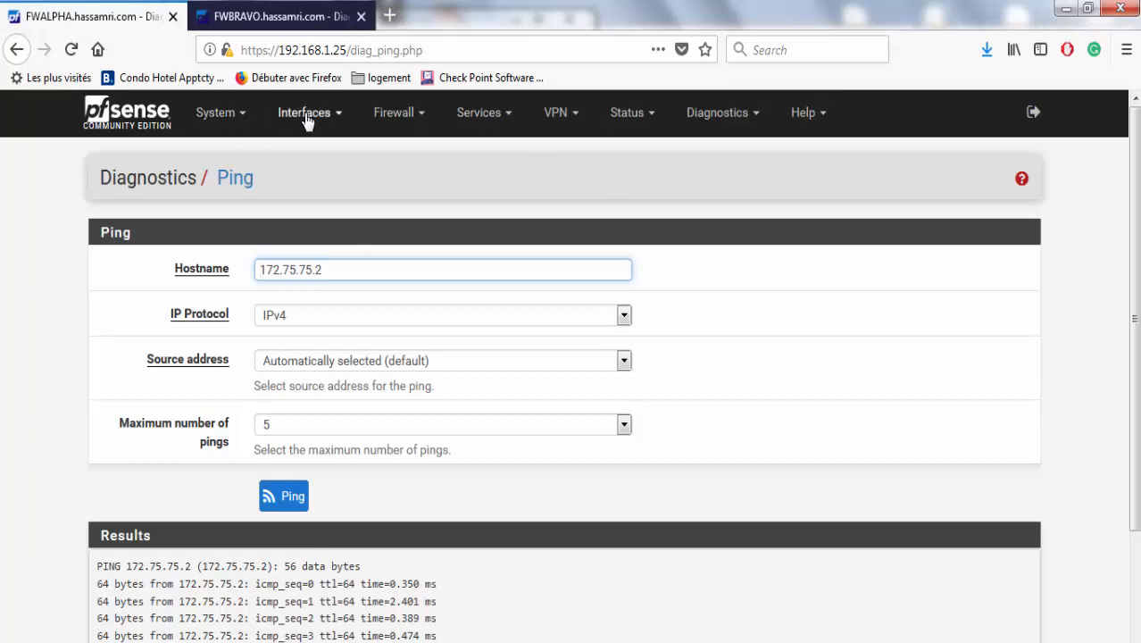
left_click(386, 127)
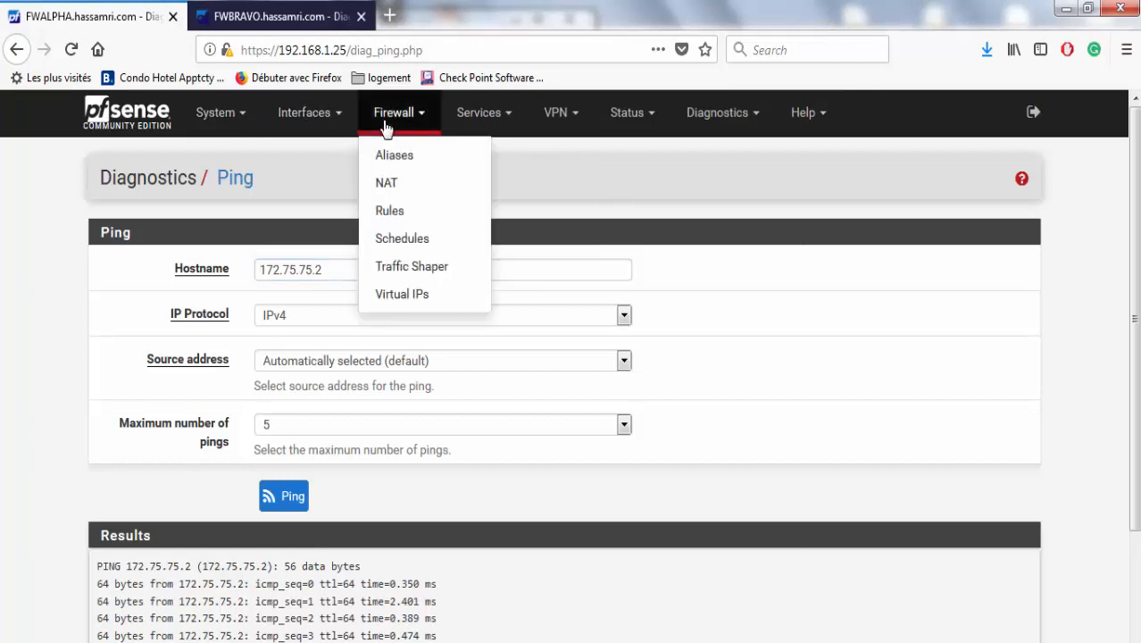
Start a new firewall rule at the top of FWALPHA's LAN rules.
left_click(399, 214)
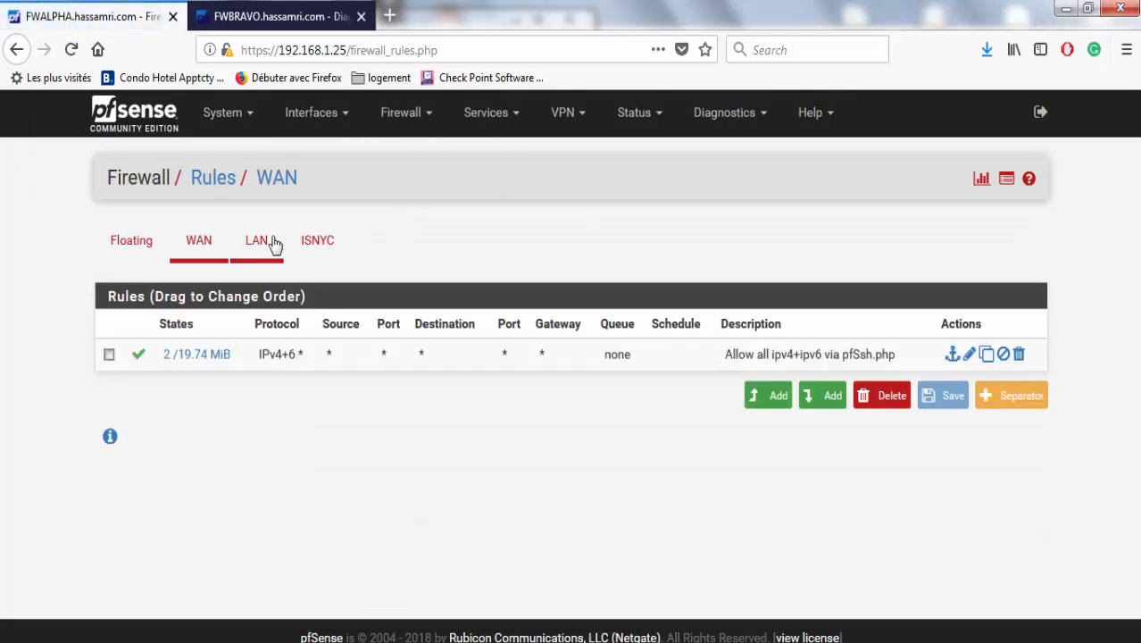
left_click(275, 245)
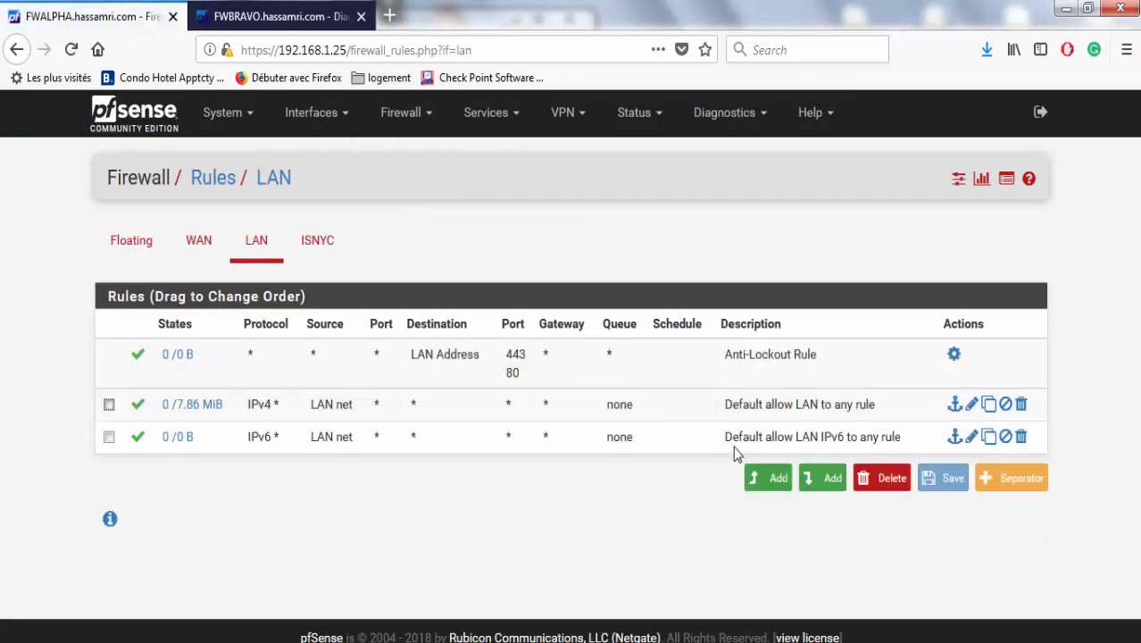
left_click(776, 486)
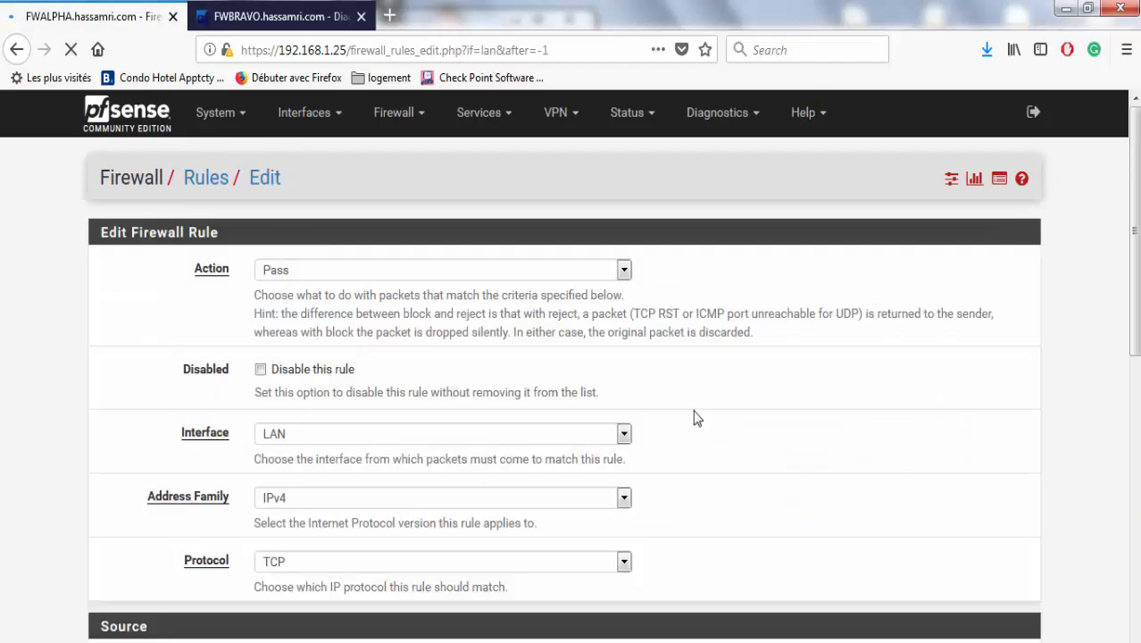
scroll(1119, 261, "down", 3)
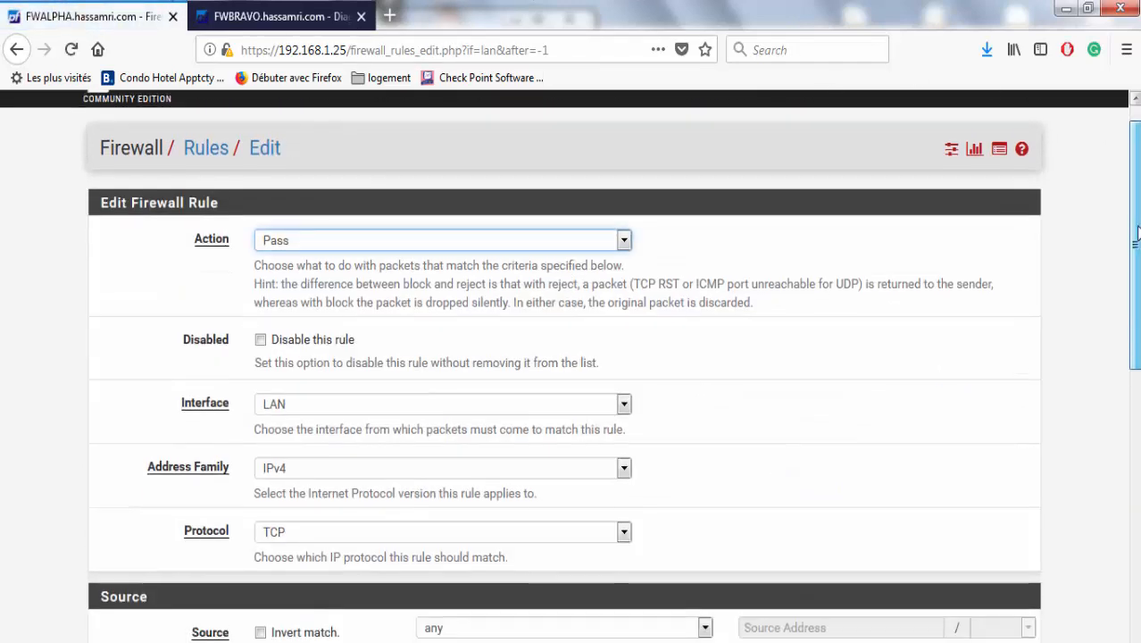
scroll(1118, 261, "down", 2)
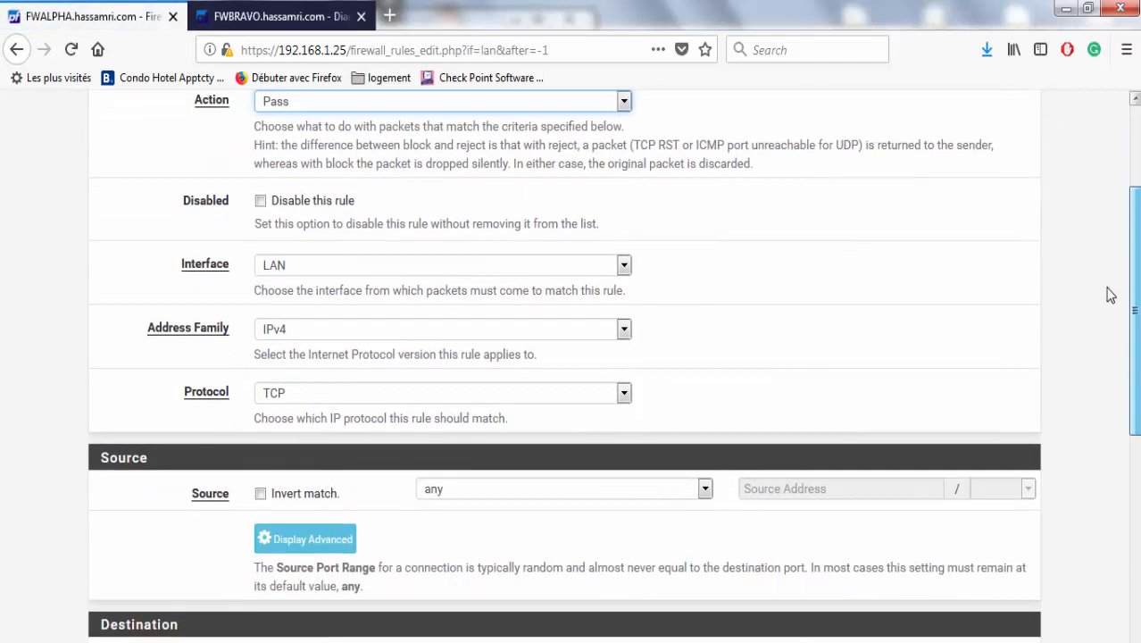
scroll(1113, 285, "up", 5)
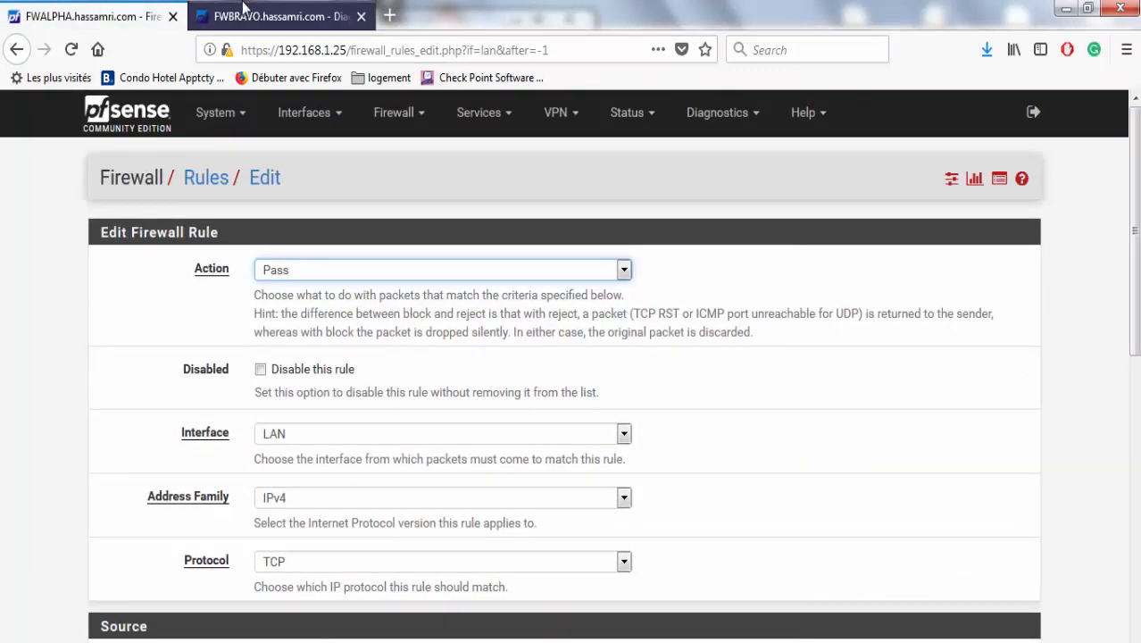
Open FWBRAVO's LAN firewall rules, then return to FWALPHA's new rule form.
left_click(276, 16)
left_click(400, 113)
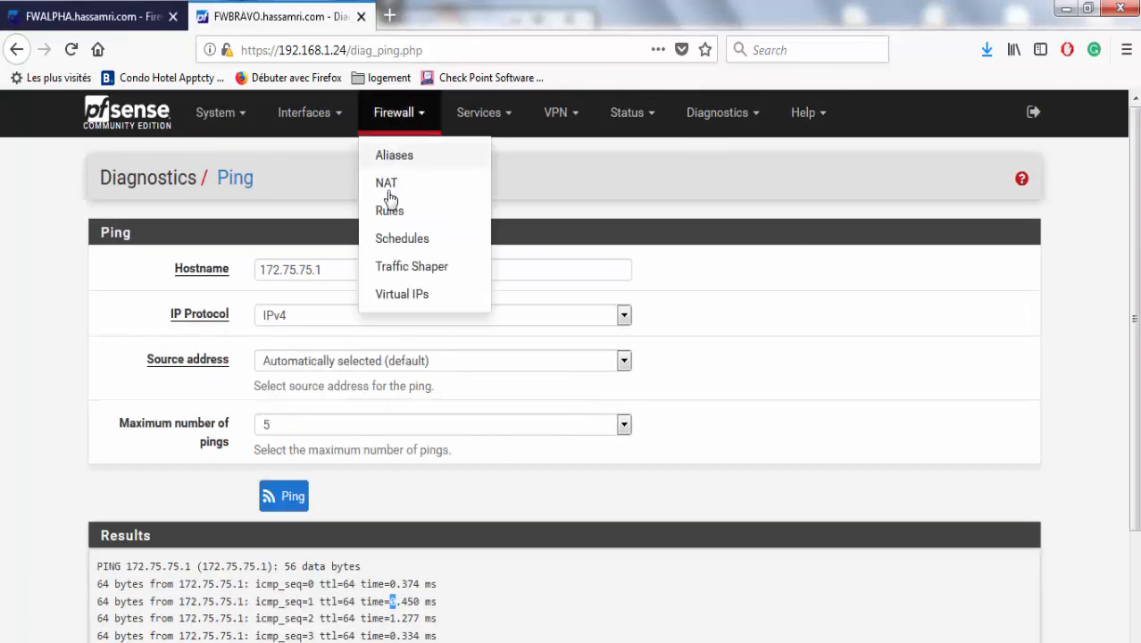
left_click(391, 211)
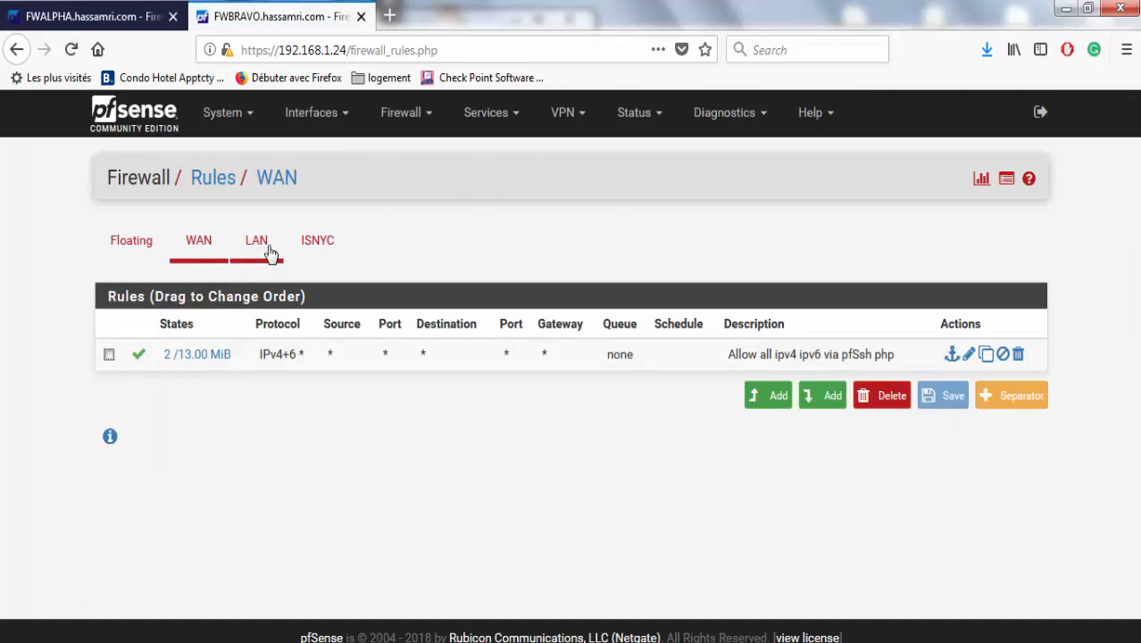
left_click(265, 243)
left_click(89, 16)
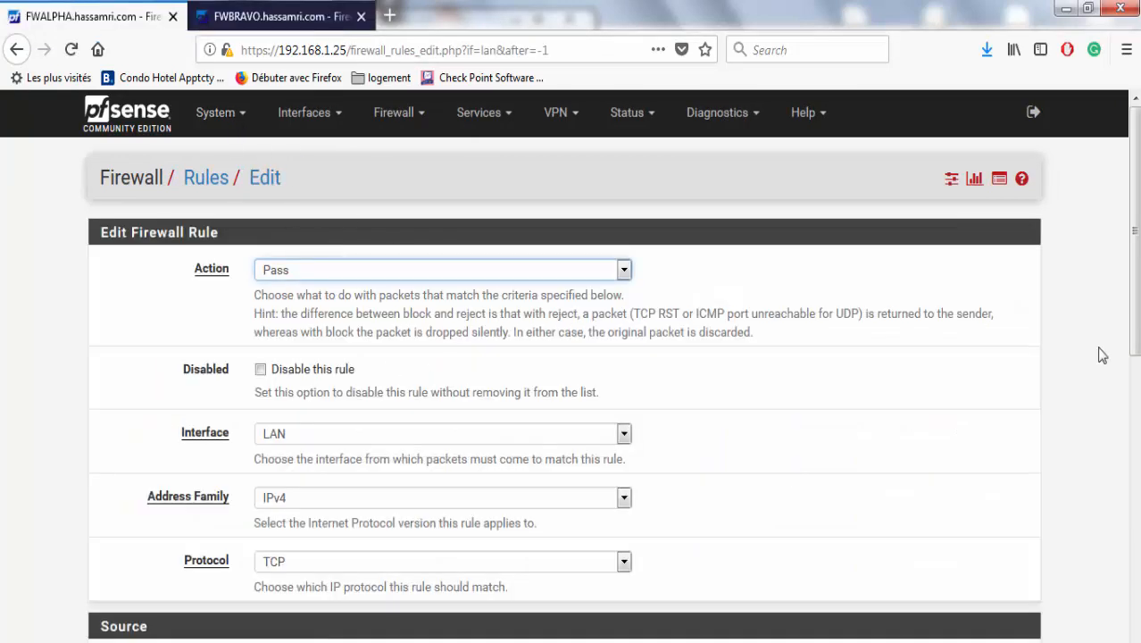
Set the LAN rule destination to single host 10.10.10.10 on port 2018 and save it.
scroll(1103, 355, "down", 5)
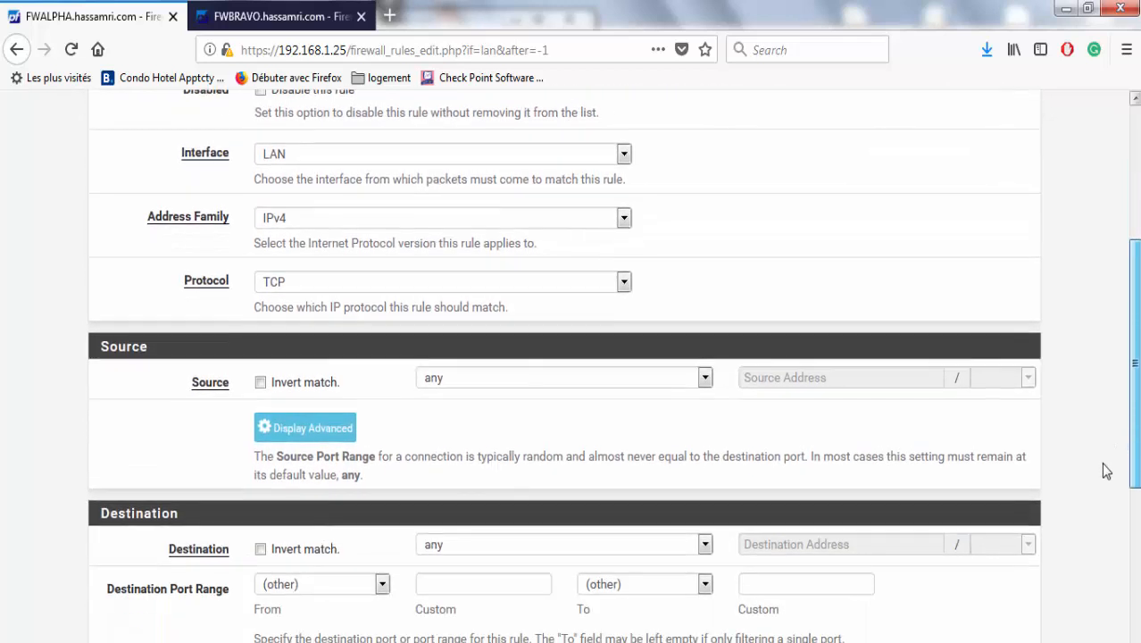
left_click(488, 527)
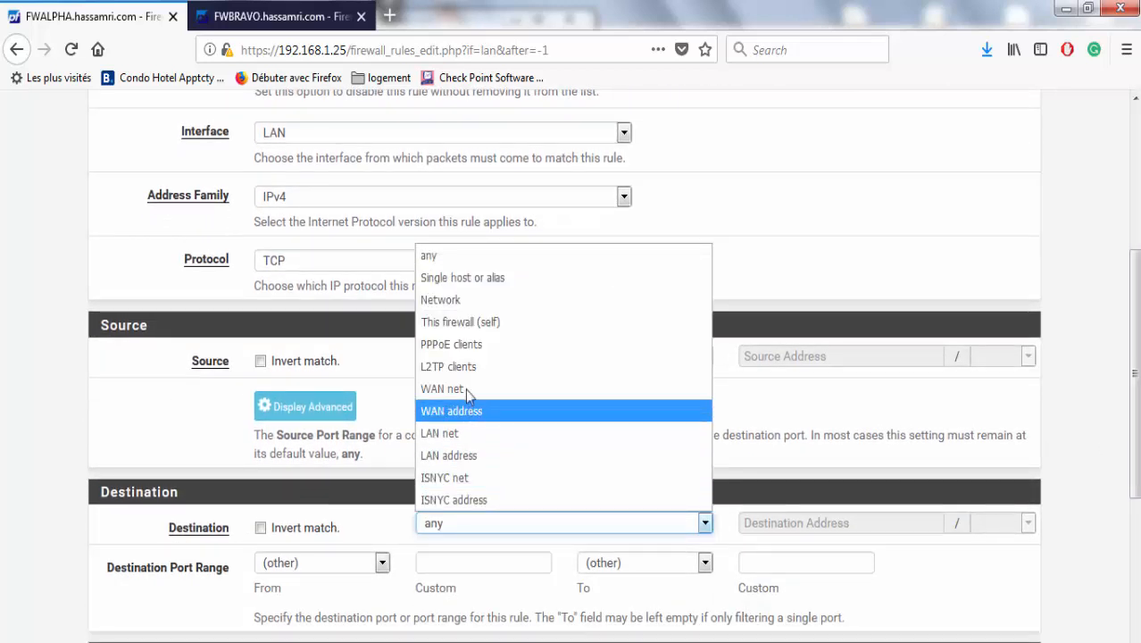
left_click(465, 280)
left_click(764, 526)
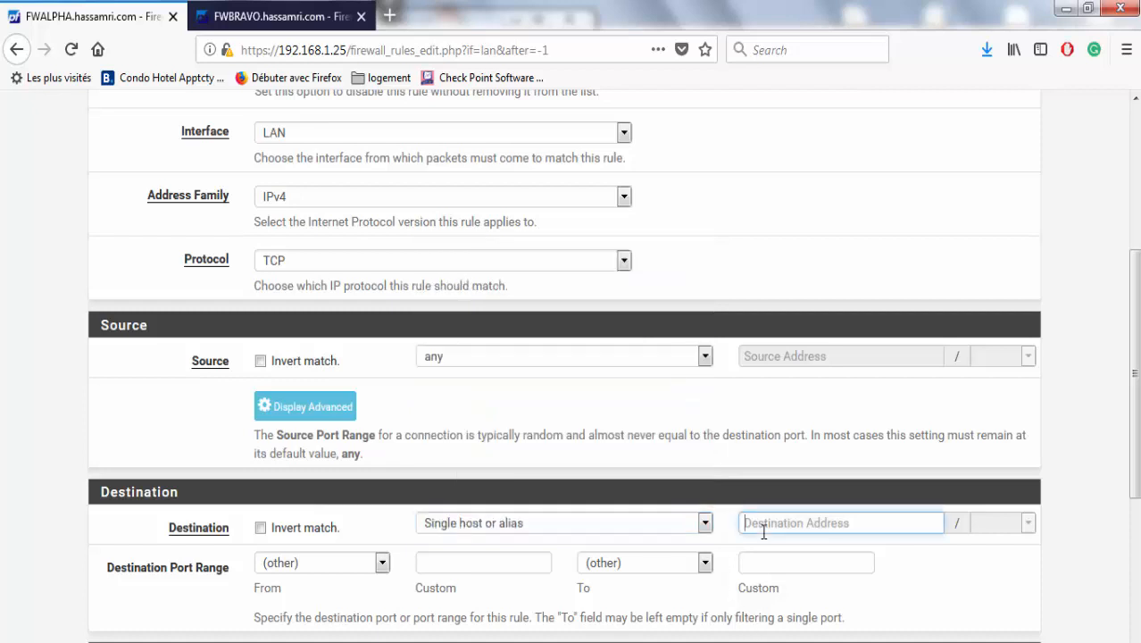
type("10.10.10.10")
left_click(452, 561)
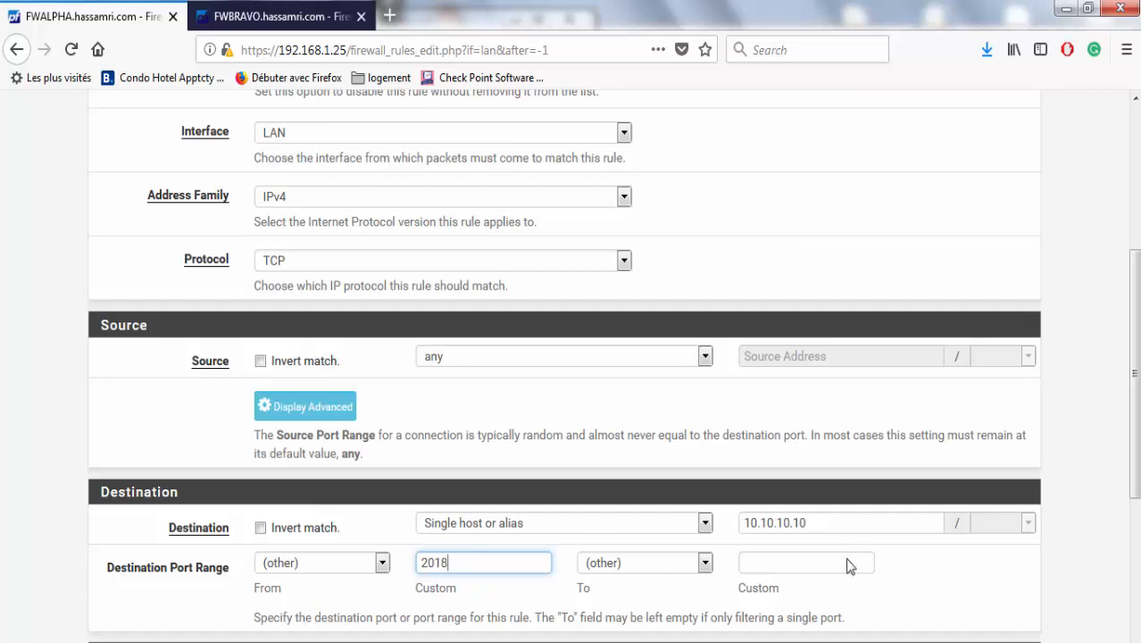
left_click(821, 564)
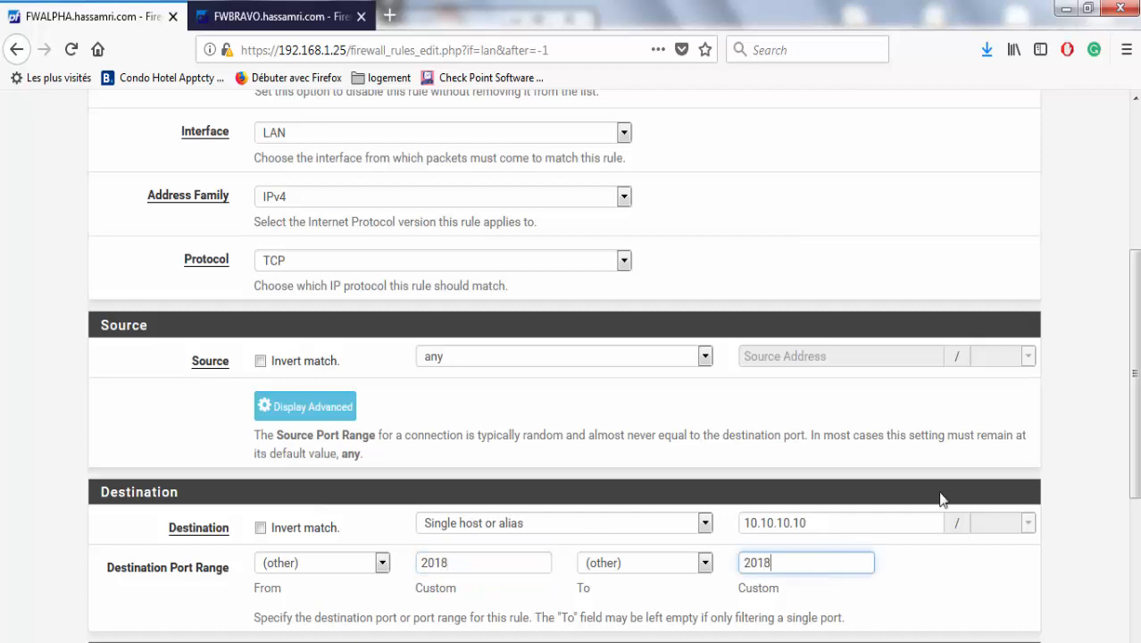
scroll(1103, 536, "down", 4)
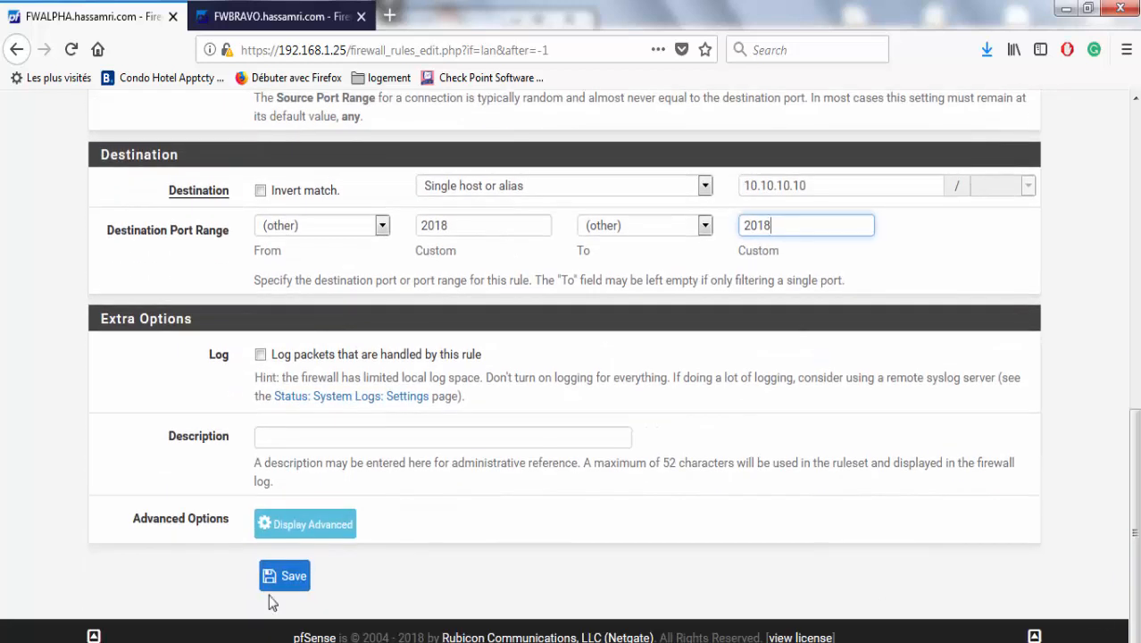
left_click(284, 576)
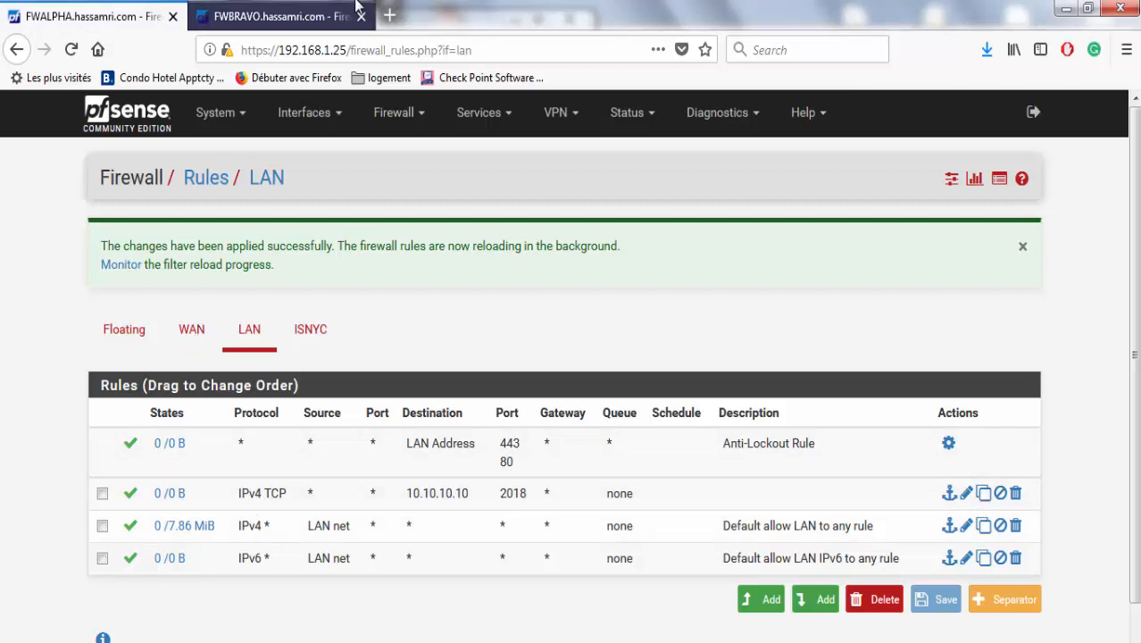
Verify the 10.10.10.10 port 2018 rule synced to FWBRAVO's LAN rules, then select it on FWALPHA.
left_click(307, 11)
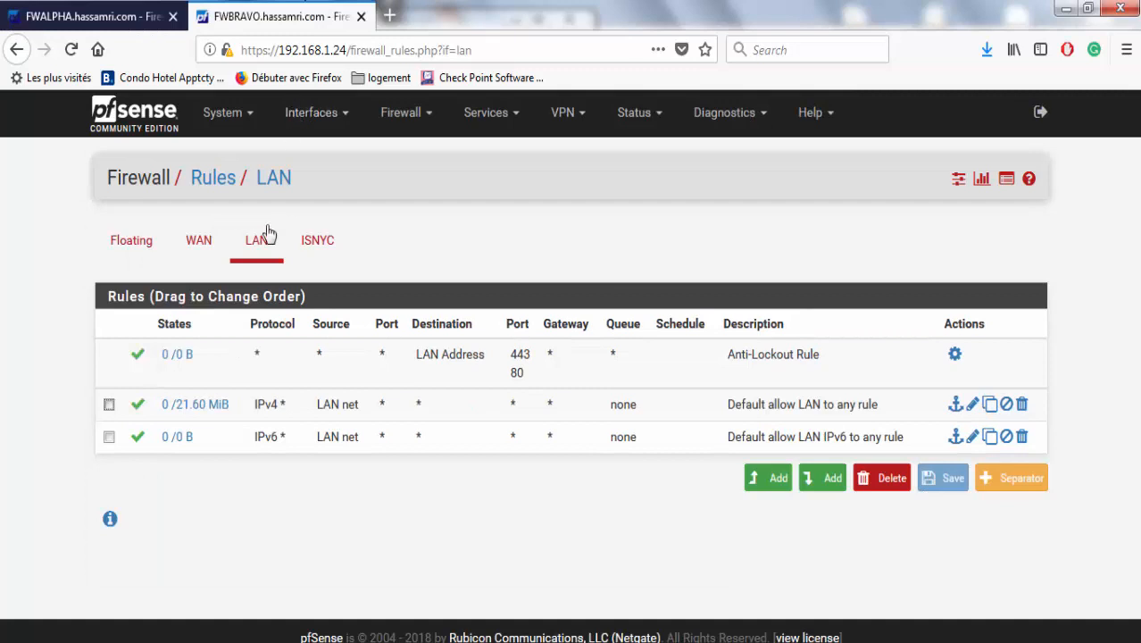
left_click(154, 243)
left_click(402, 113)
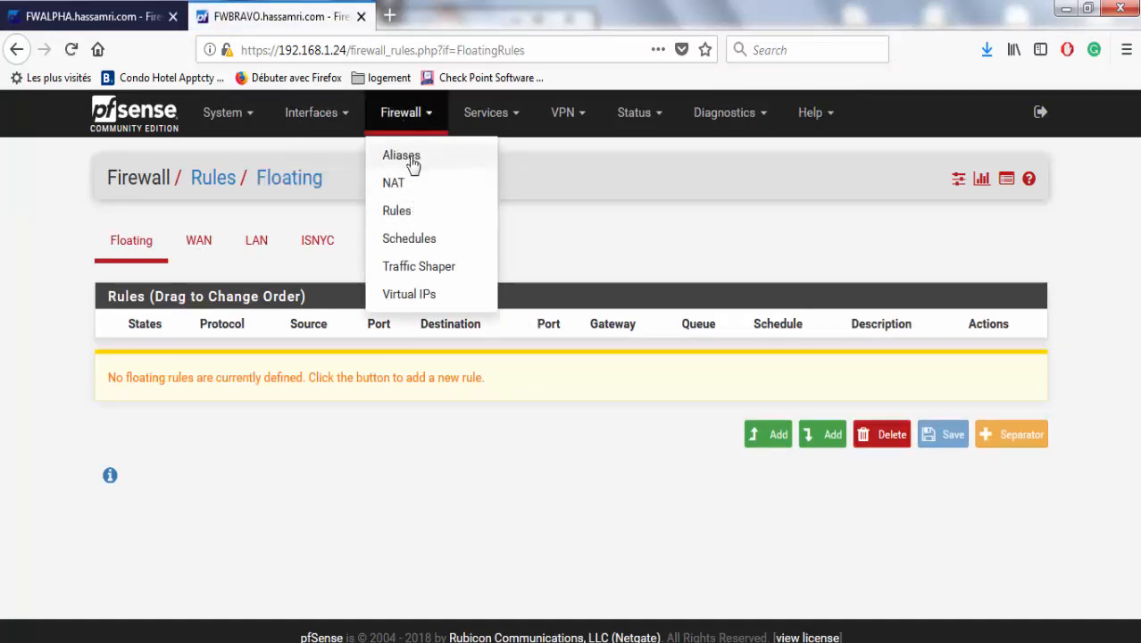
left_click(482, 116)
left_click(416, 116)
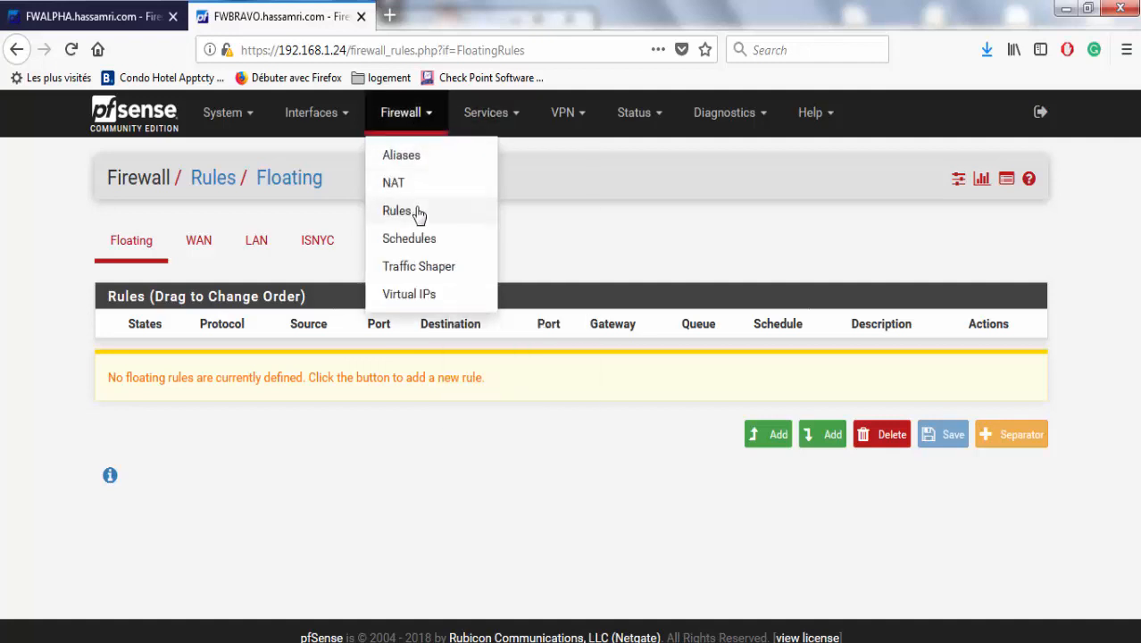
left_click(421, 212)
left_click(274, 259)
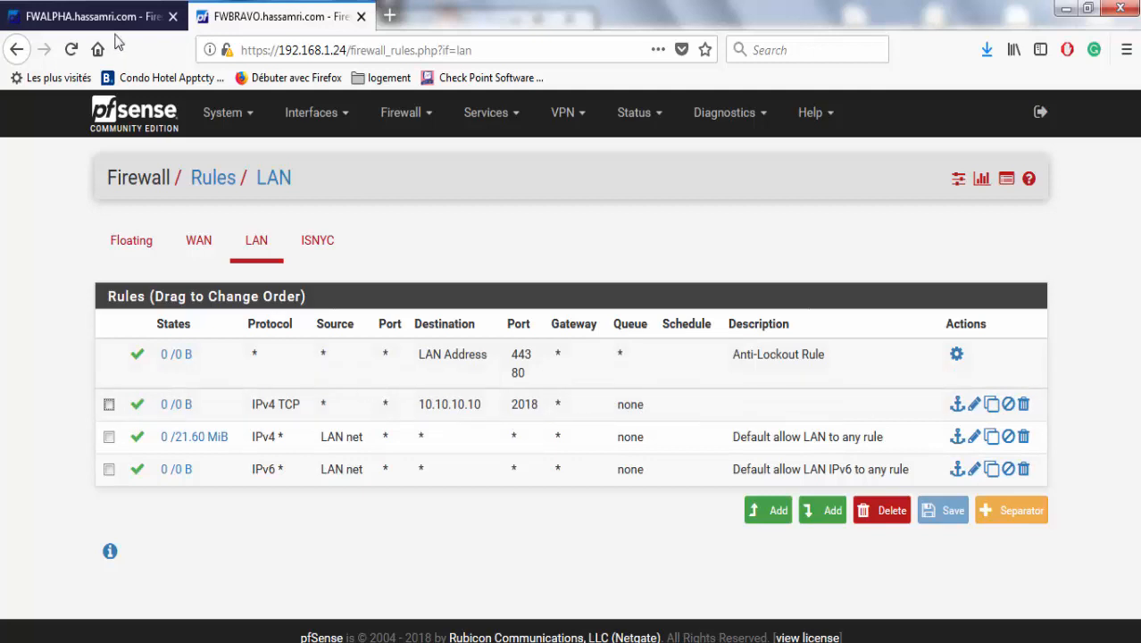
left_click(94, 16)
left_click(102, 495)
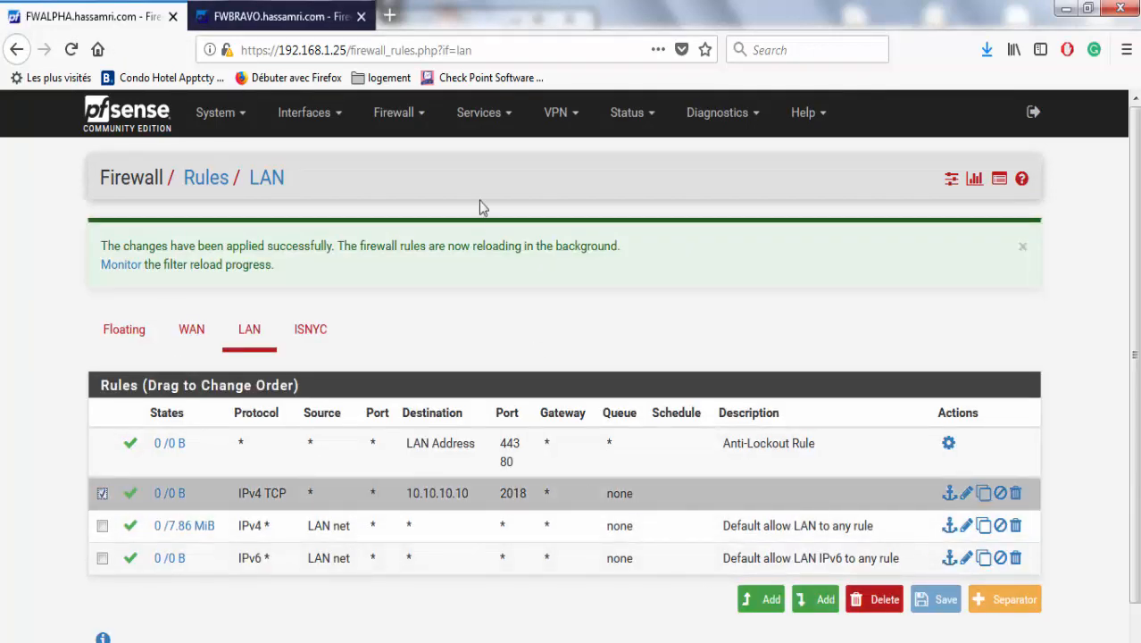
Delete the 10.10.10.10 port 2018 rule, apply the change, and check CARP status.
left_click(876, 602)
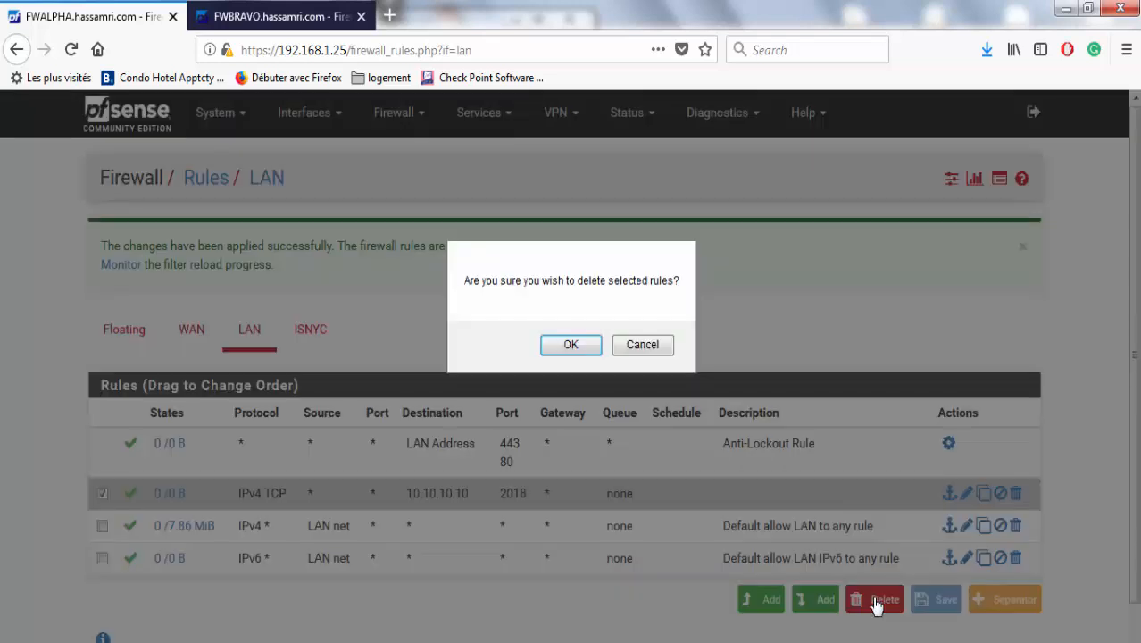
left_click(572, 348)
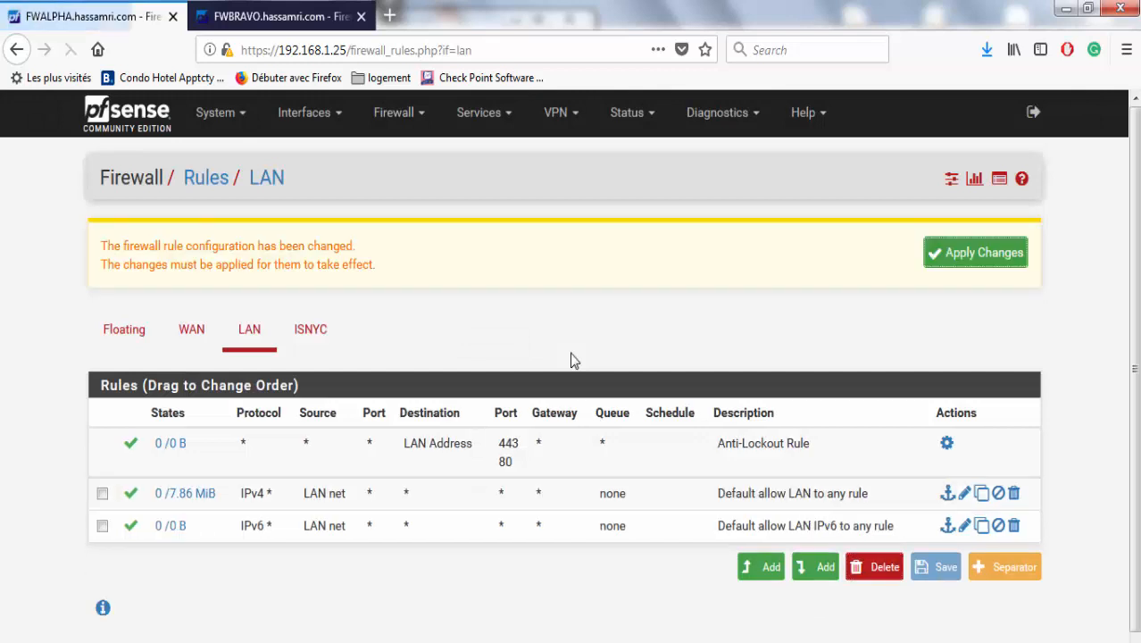
left_click(925, 256)
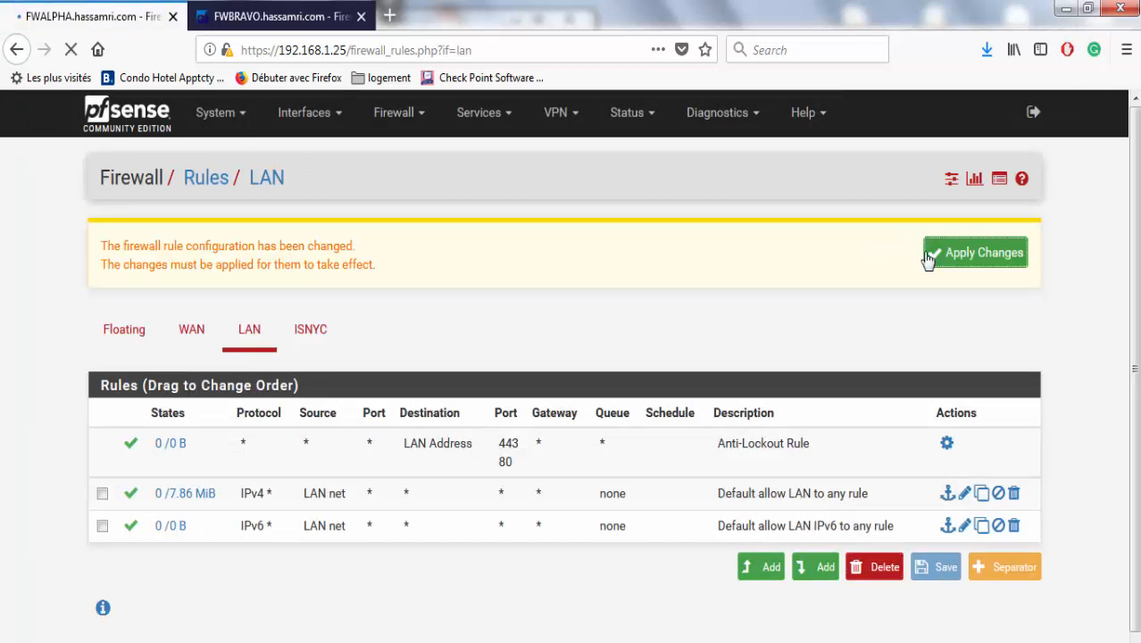
left_click(625, 132)
left_click(627, 184)
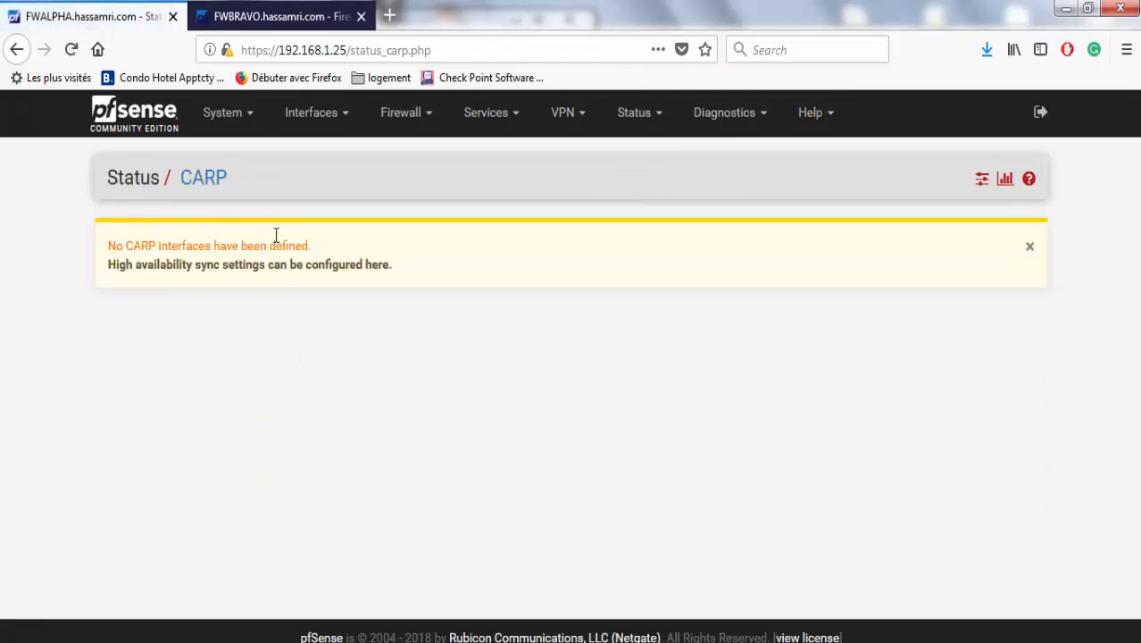
Reload FWBRAVO's LAN rules to confirm the deleted rule is gone there too.
left_click(228, 116)
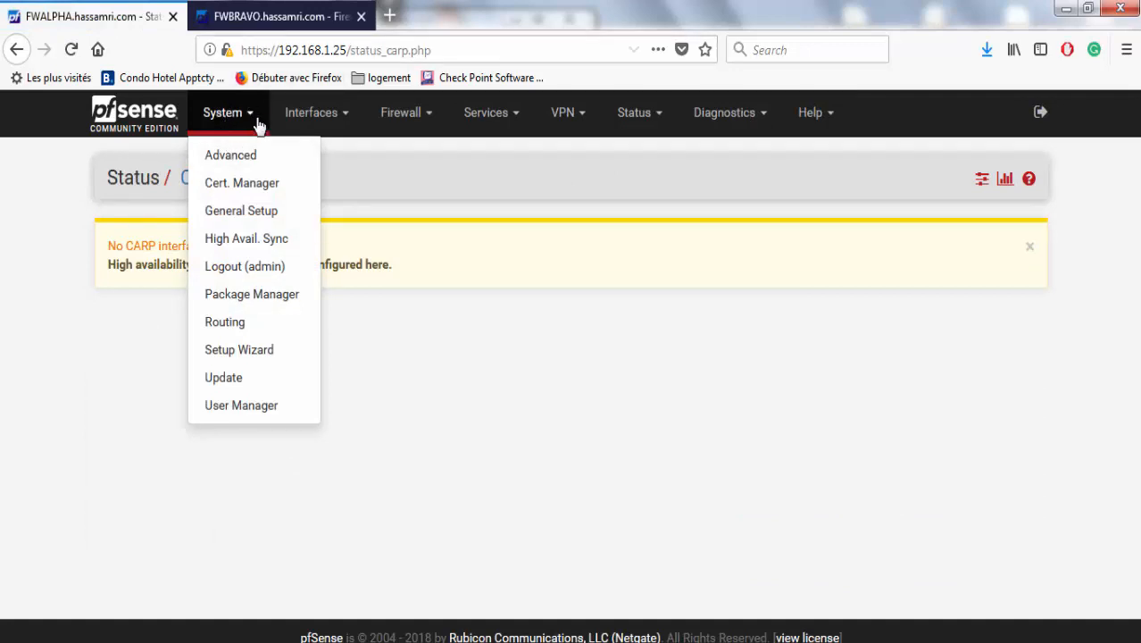
left_click(403, 117)
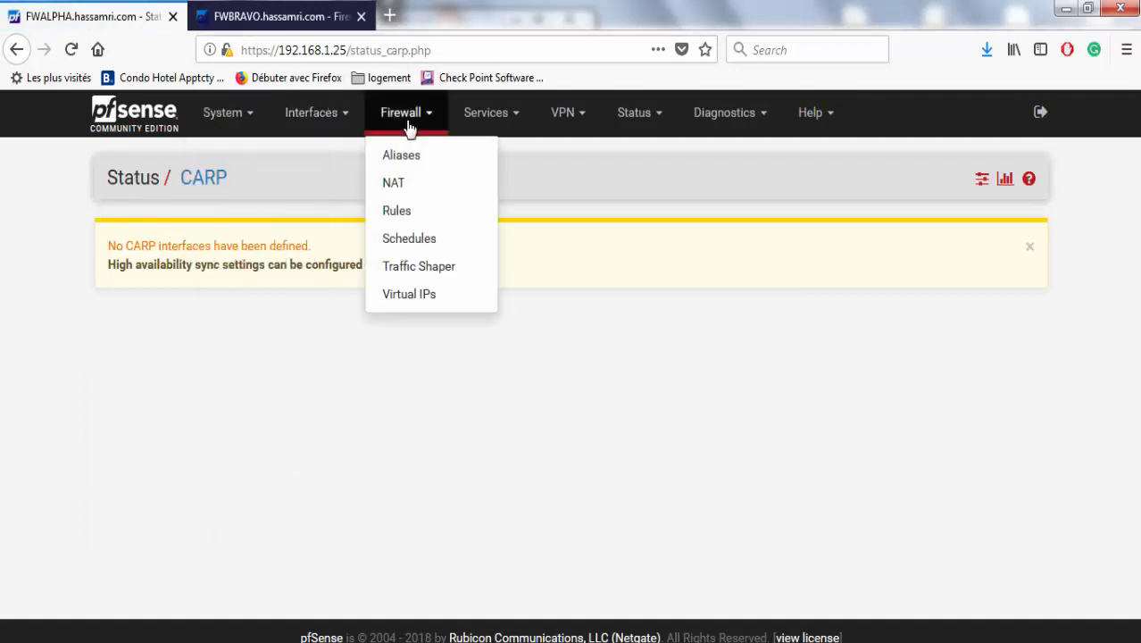
left_click(412, 211)
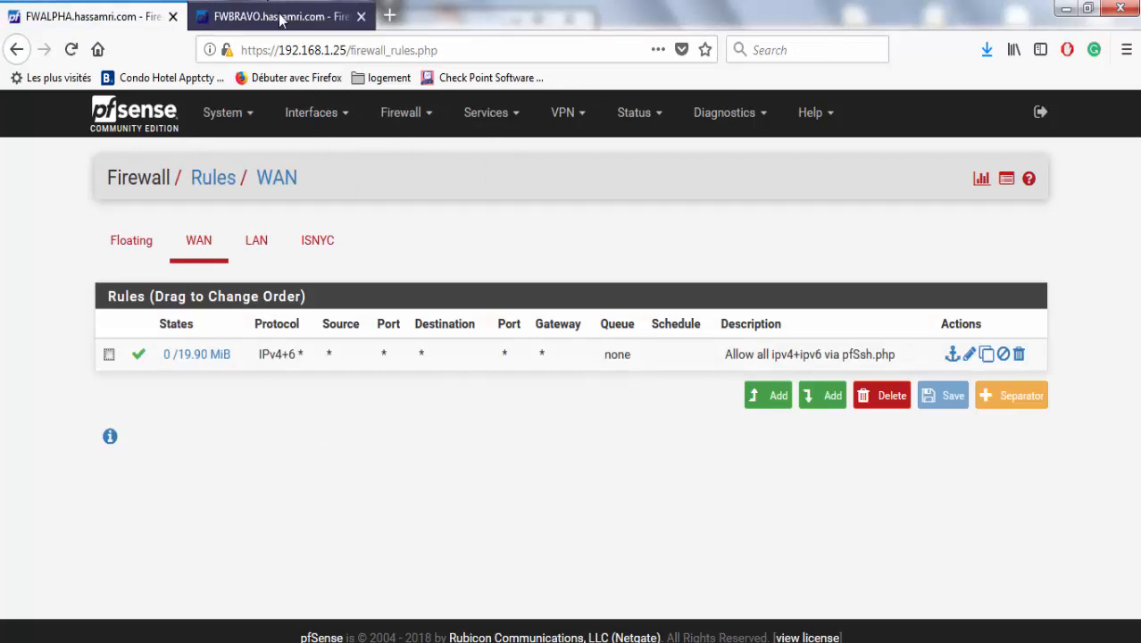
left_click(280, 20)
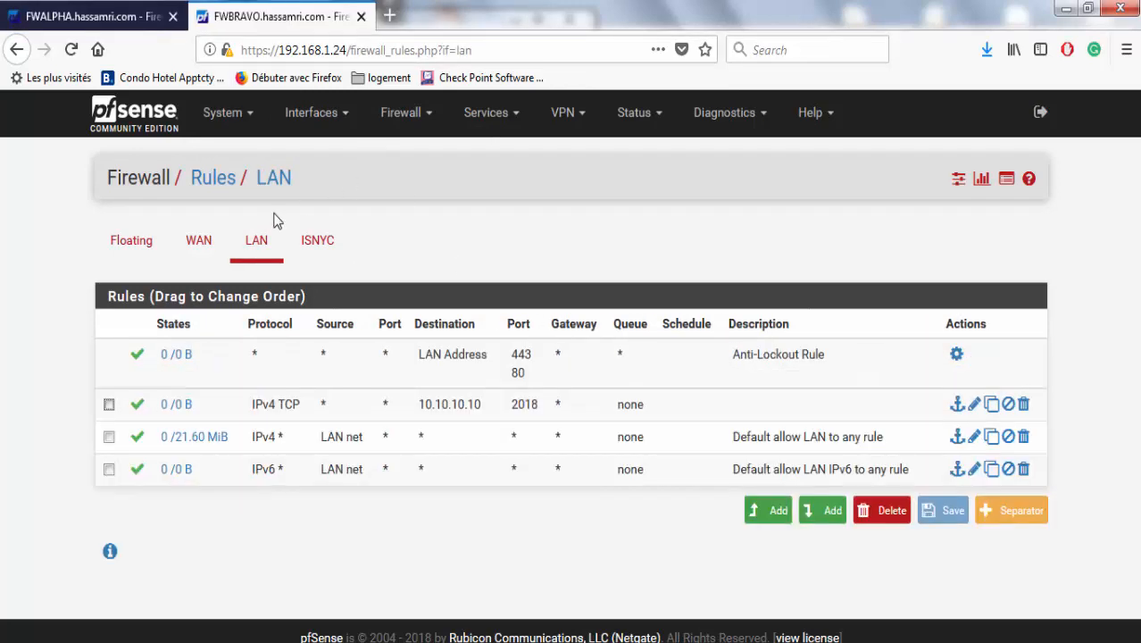
left_click(256, 248)
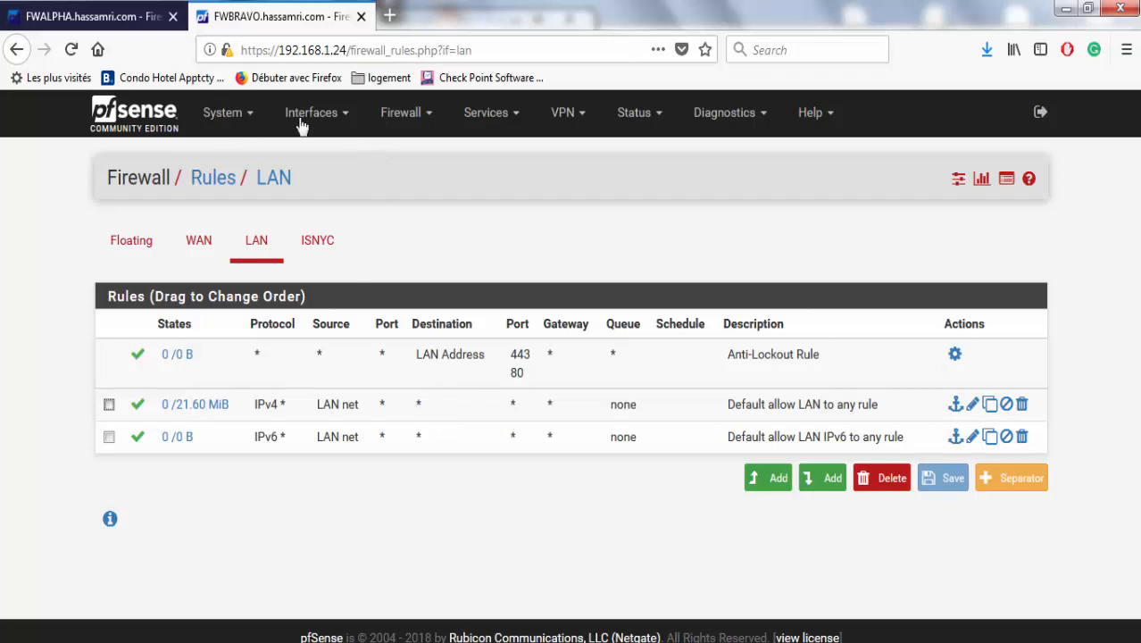
left_click(86, 16)
left_click(223, 113)
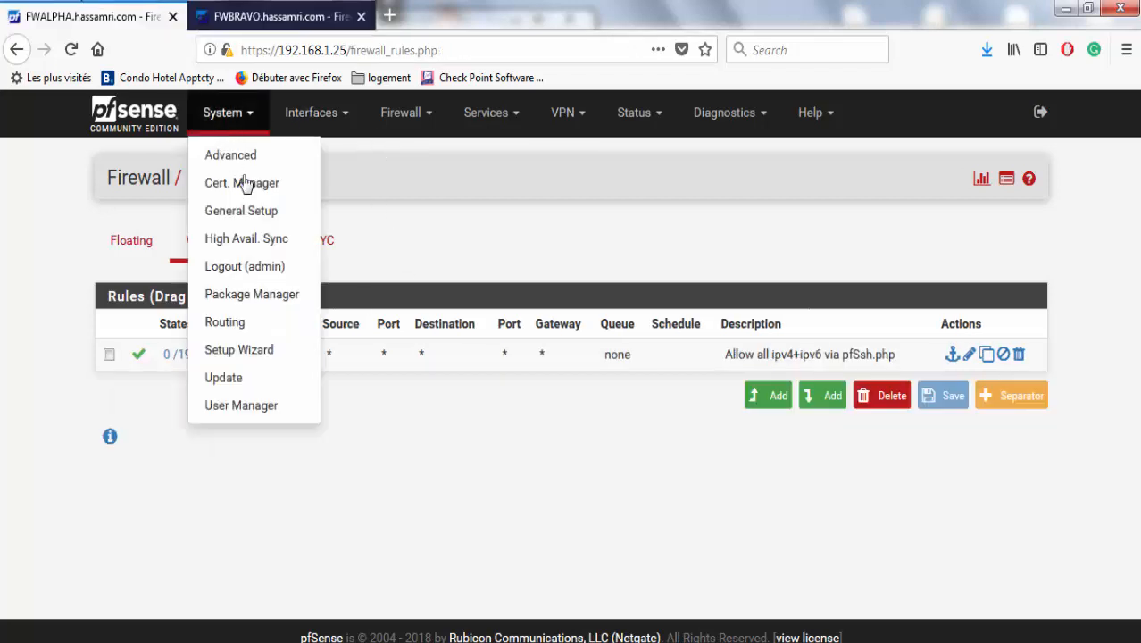
Review the pfsync and XMLRPC sync settings for peer 172.75.75.2 on the High Availability Sync page.
left_click(268, 240)
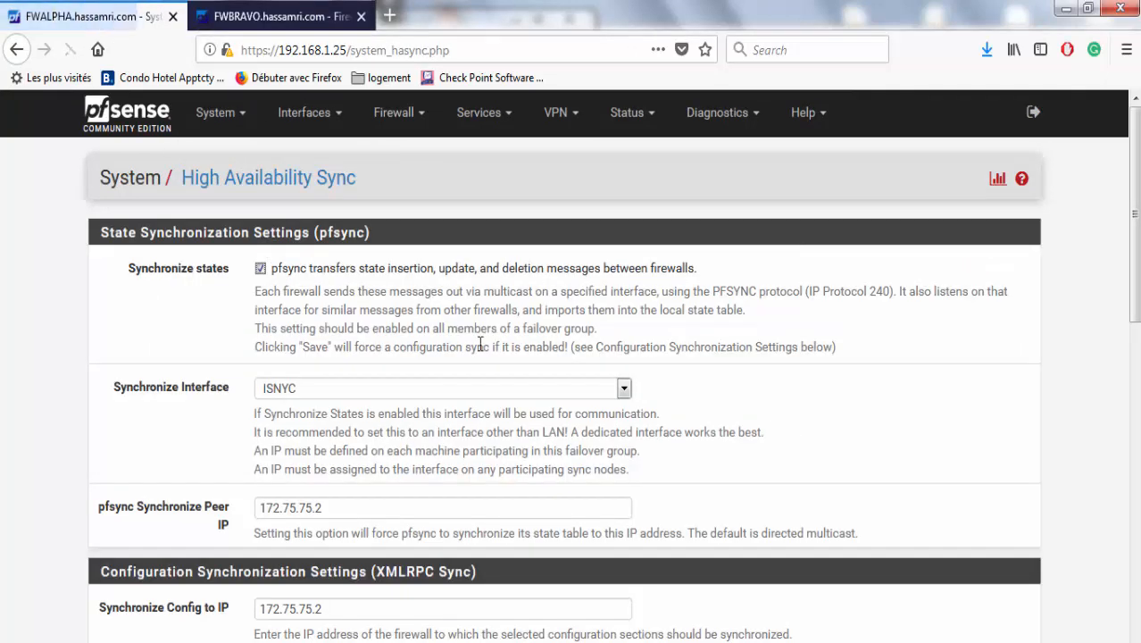
left_click_drag(1136, 188, 1135, 462)
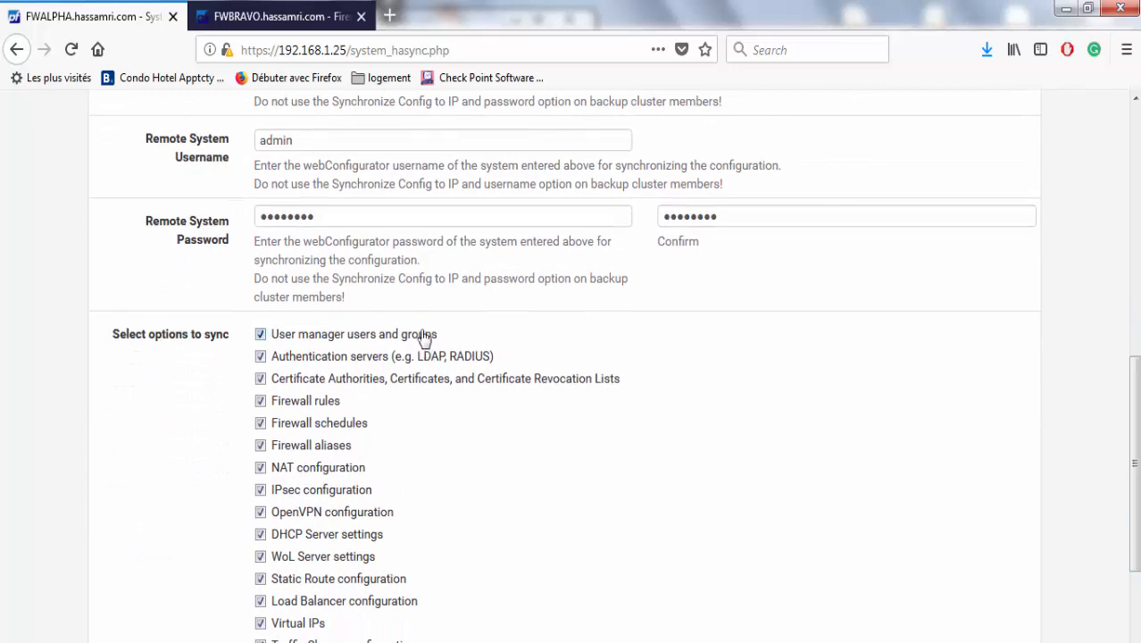
scroll(1117, 385, "down", 3)
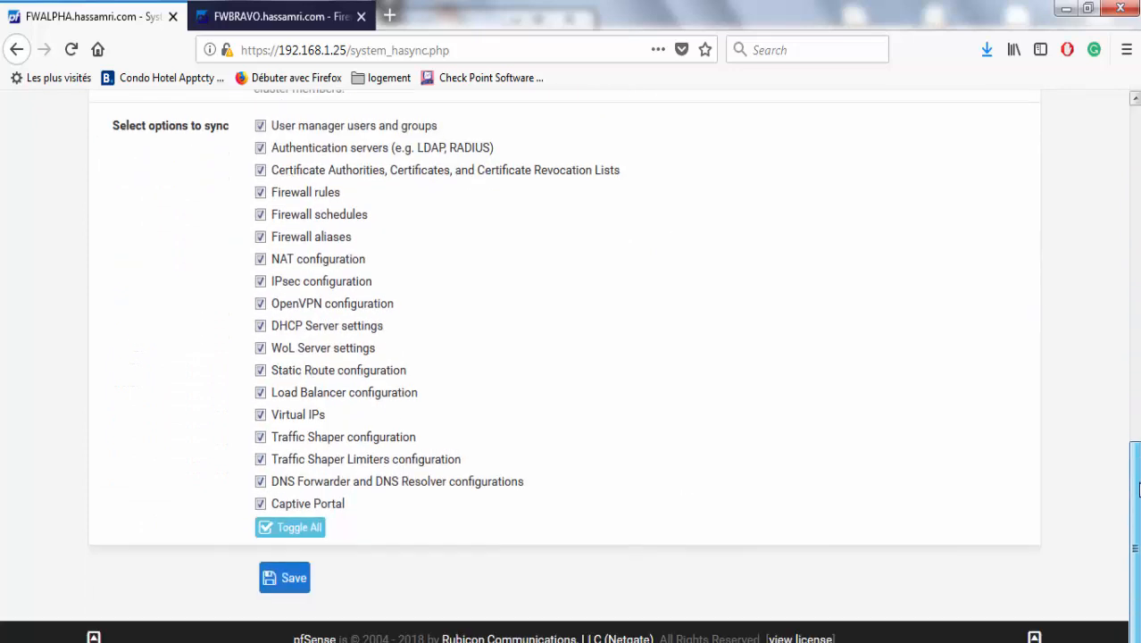
scroll(1117, 357, "up", 5)
scroll(1119, 361, "down", 2)
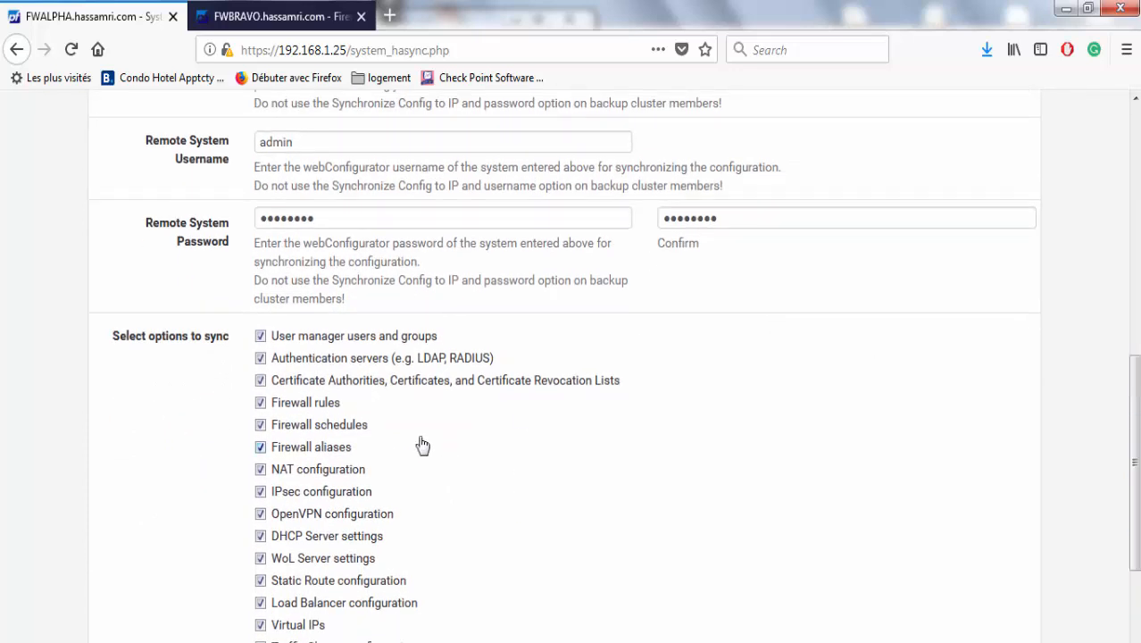
left_click(1130, 264)
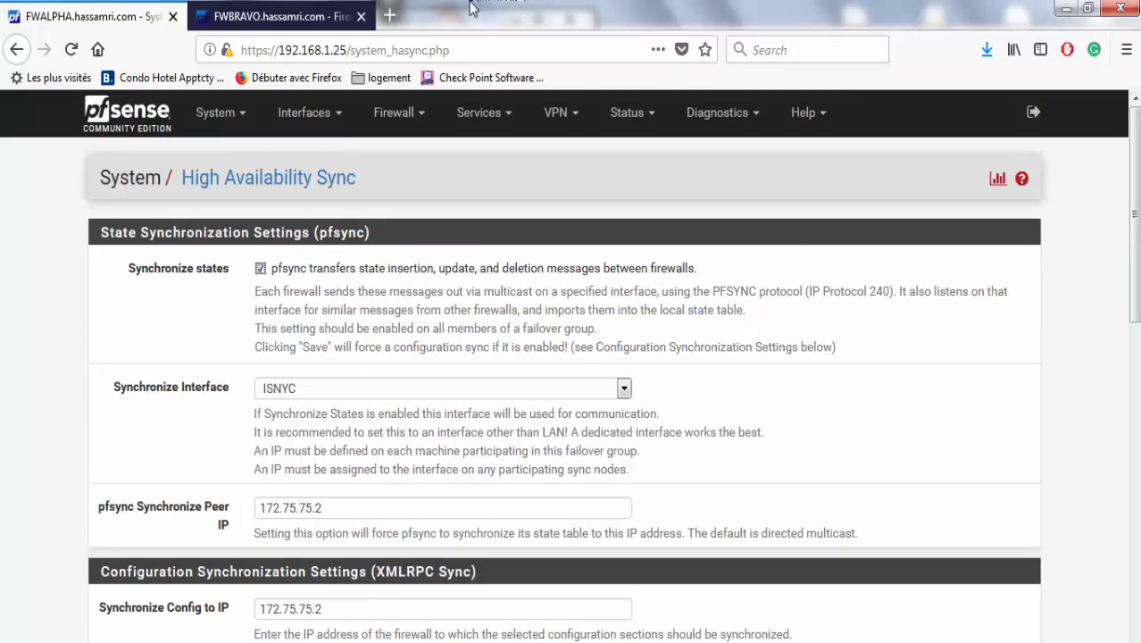
left_click(400, 113)
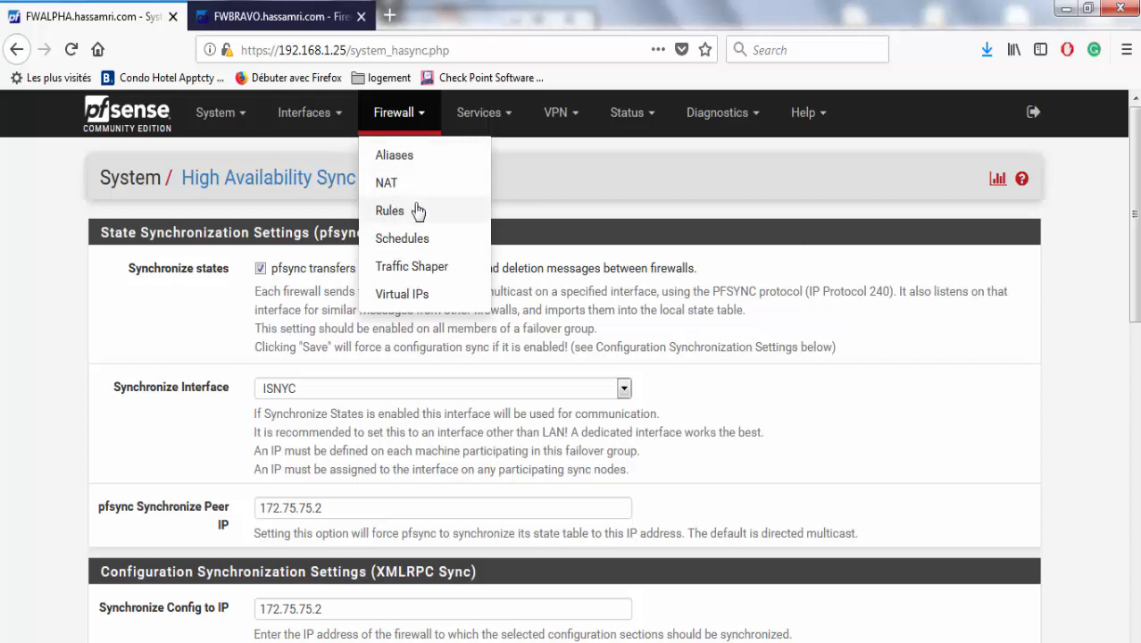
Start a new CARP virtual IP on the WAN interface.
left_click(402, 295)
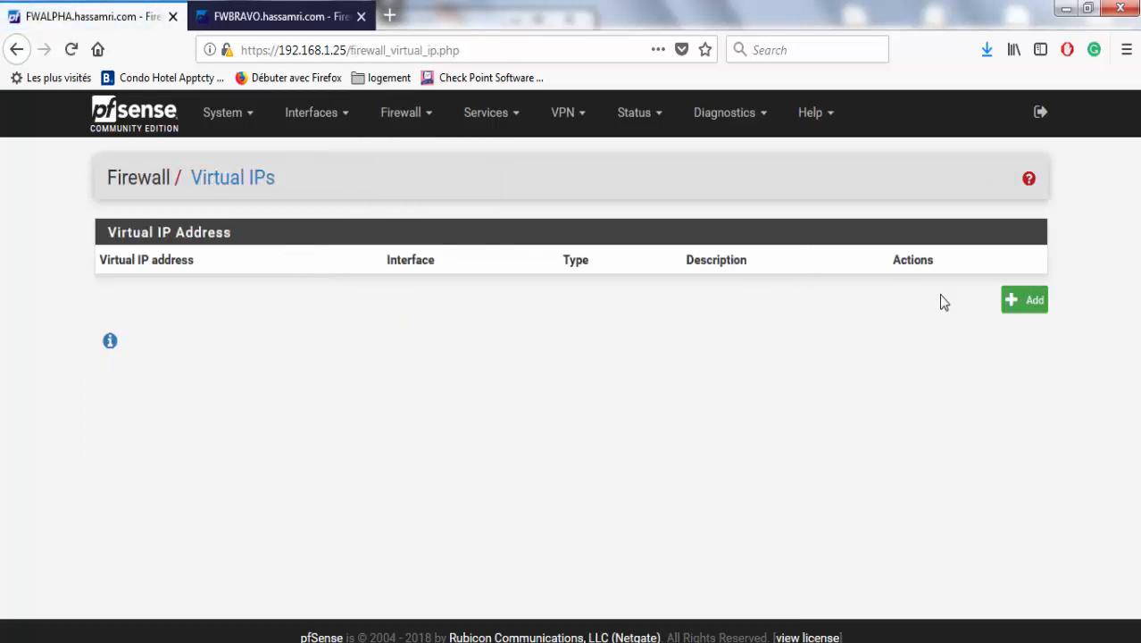
left_click(1012, 302)
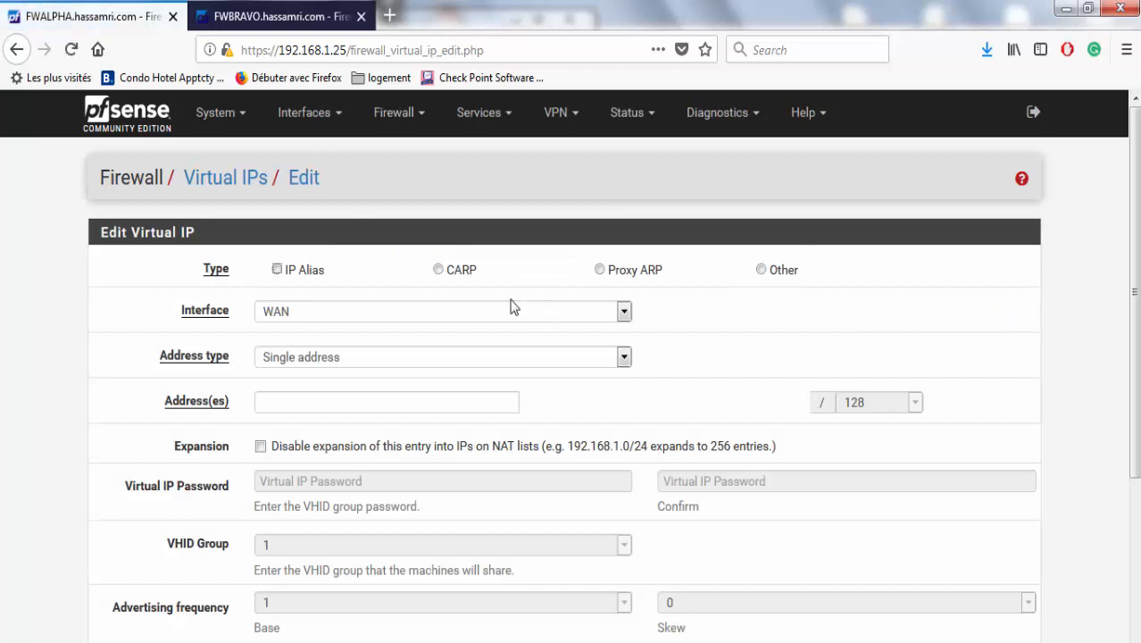
left_click(458, 278)
scroll(1133, 261, "down", 1)
scroll(1132, 262, "down", 1)
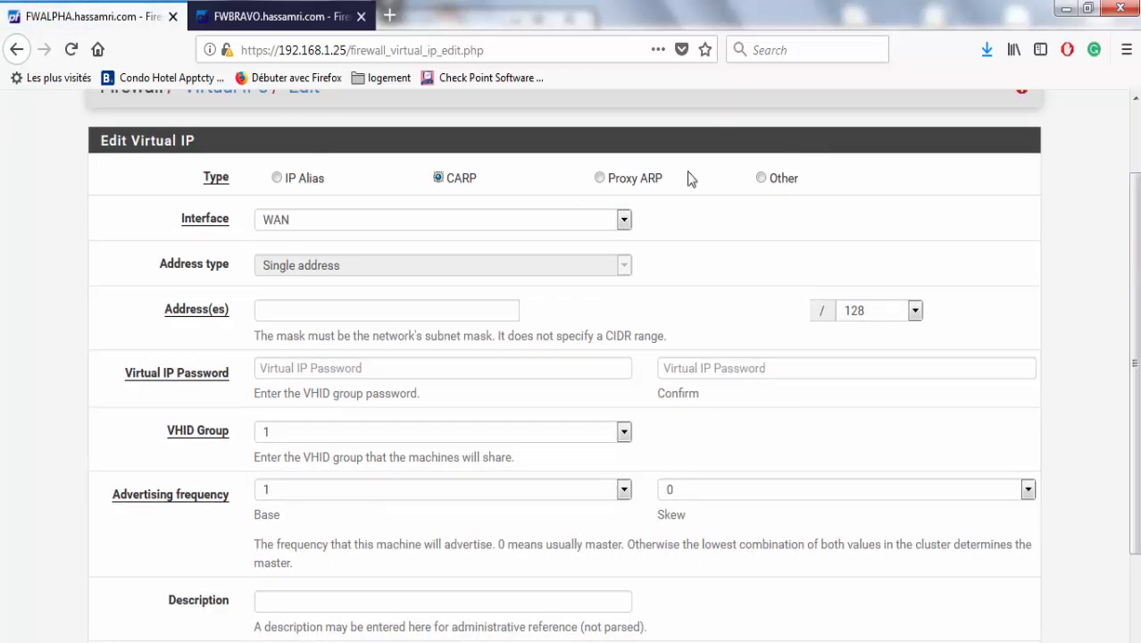
left_click(492, 221)
left_click(492, 221)
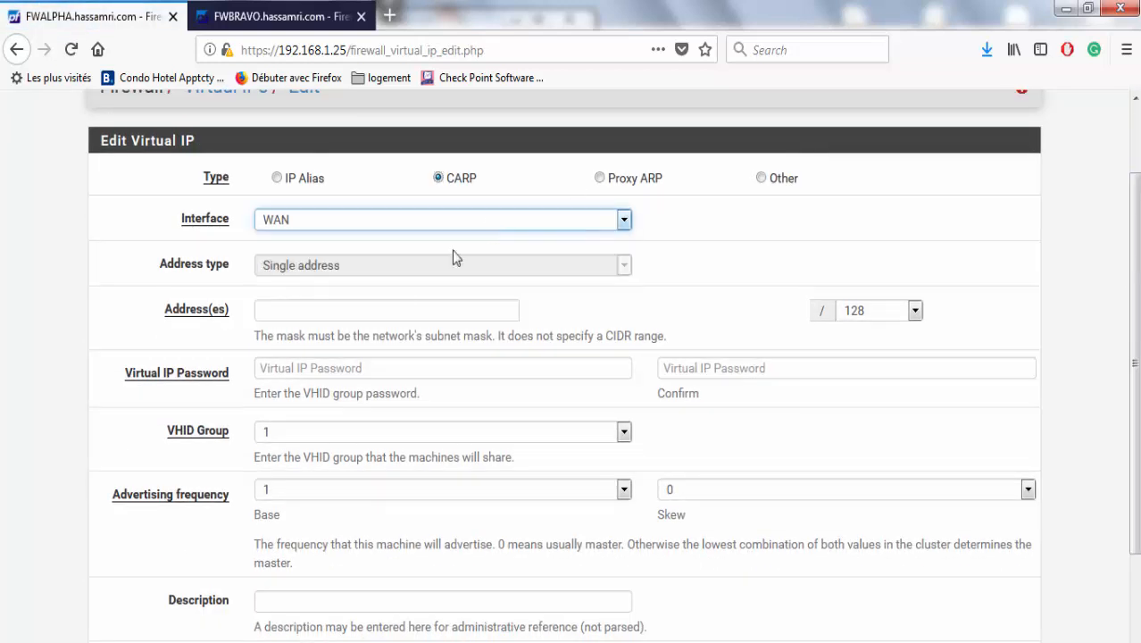
Set the virtual IP address to 192.168.1.130 with a /24 mask.
left_click(392, 312)
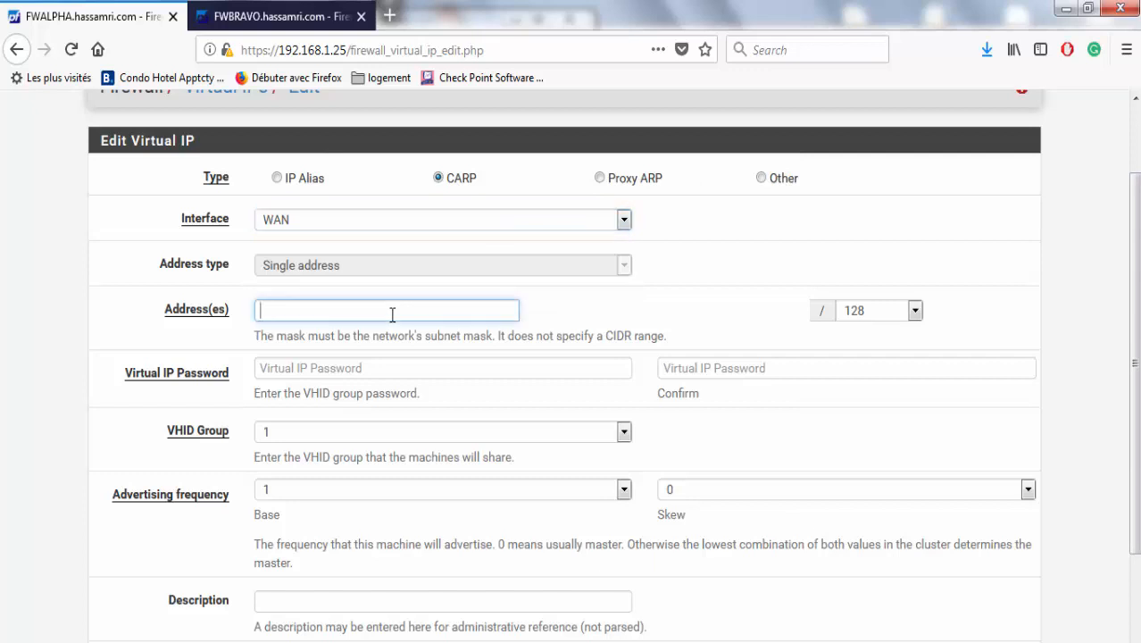
type("192")
key("Down")
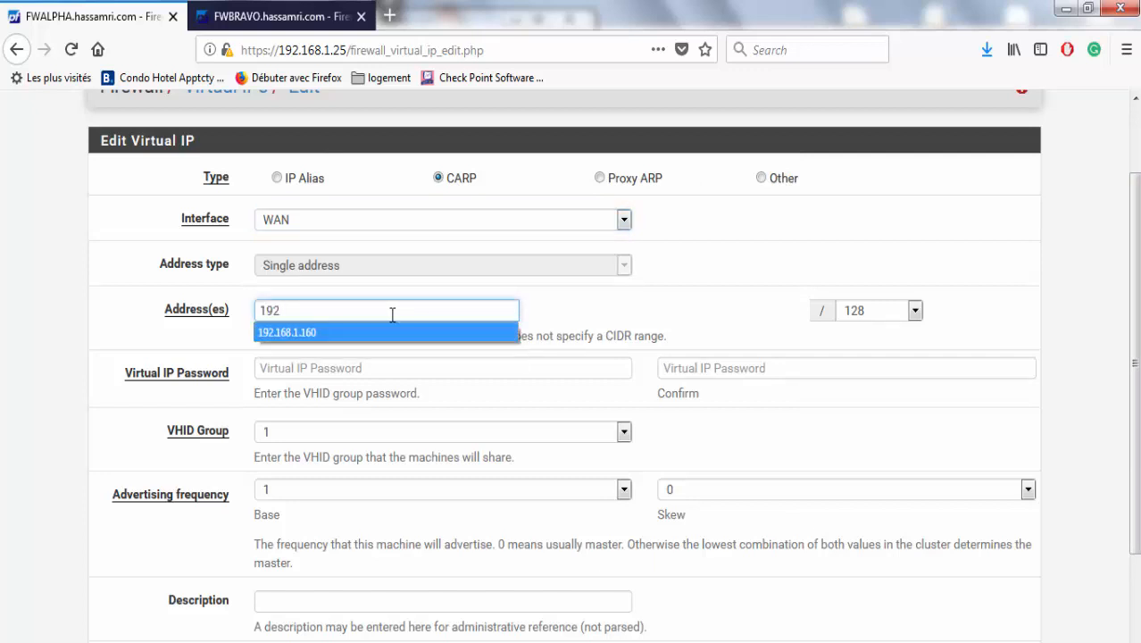
key("Return")
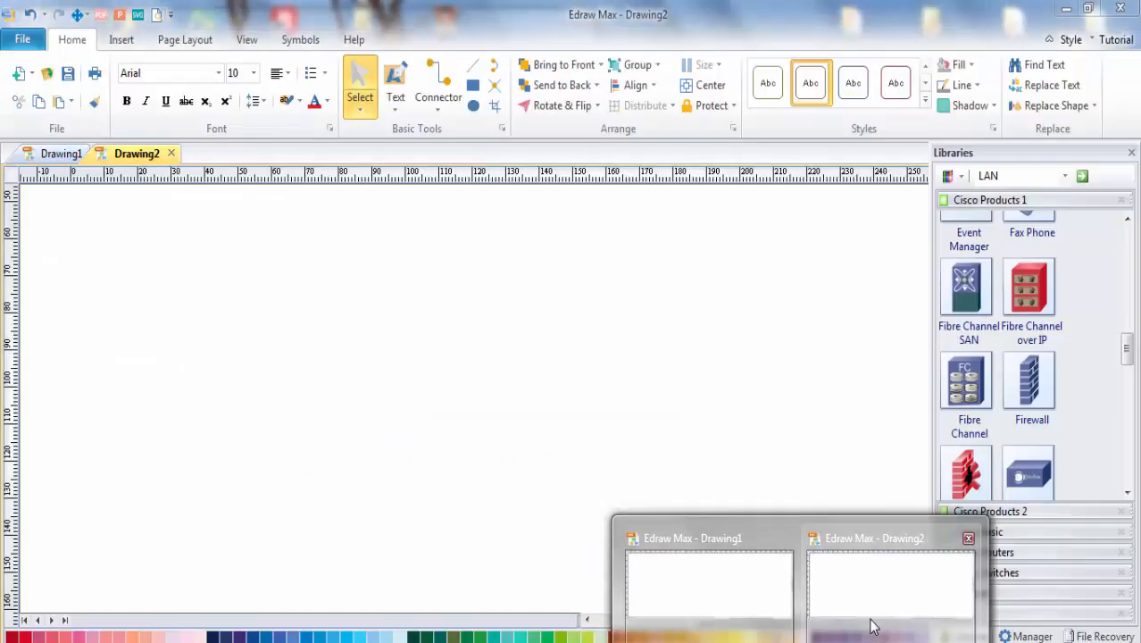
left_click(872, 622)
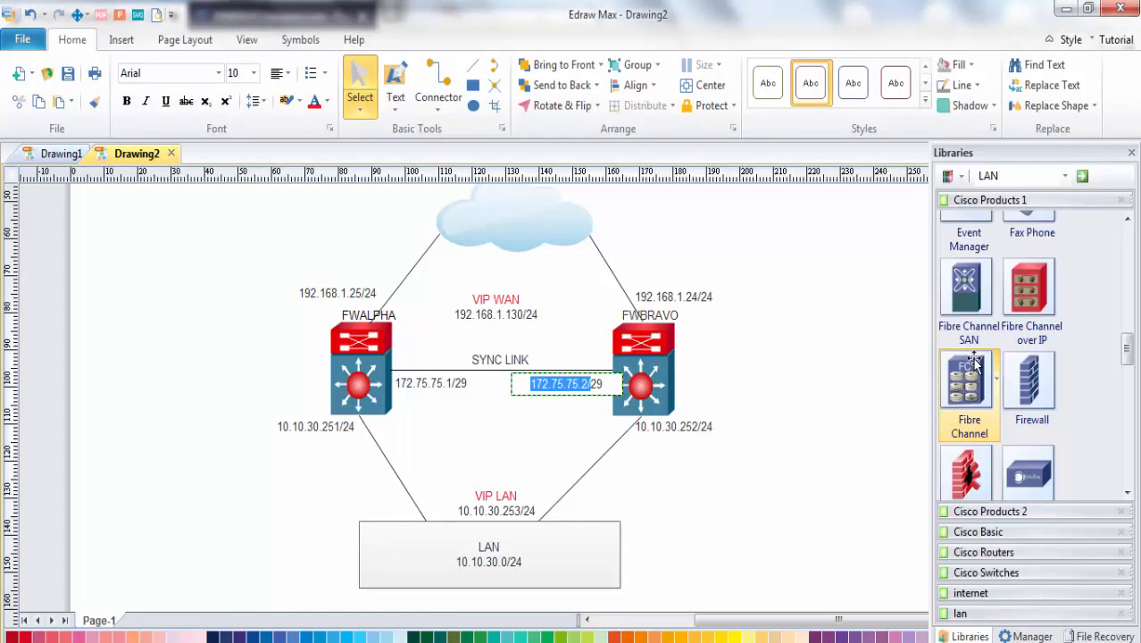
left_click(1066, 9)
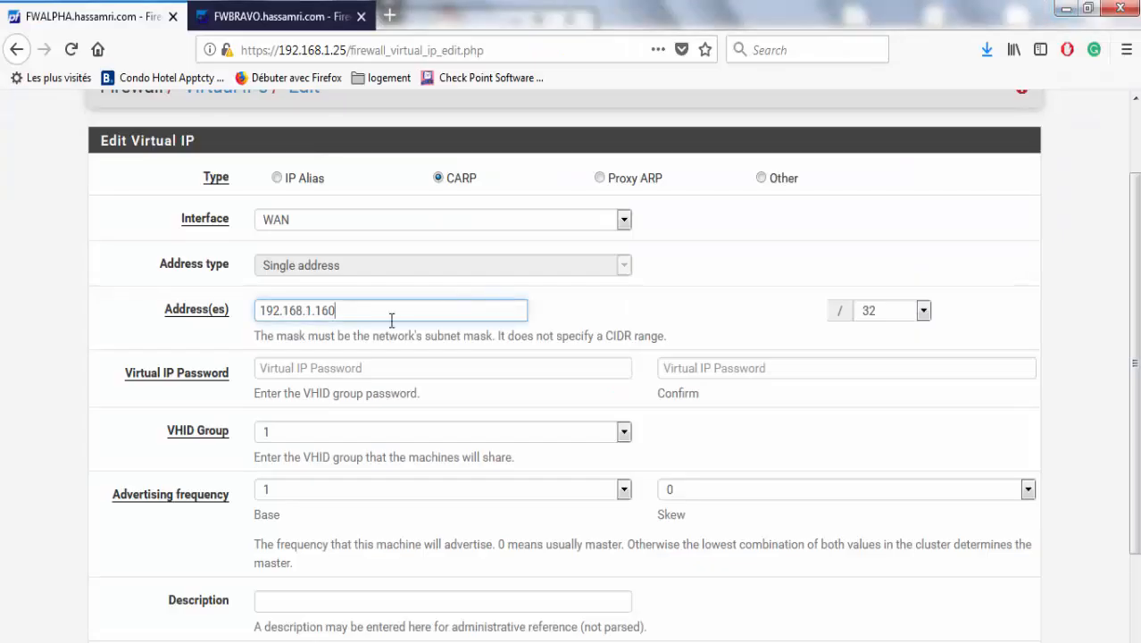
key("BackSpace")
key("BackSpace")
type("30")
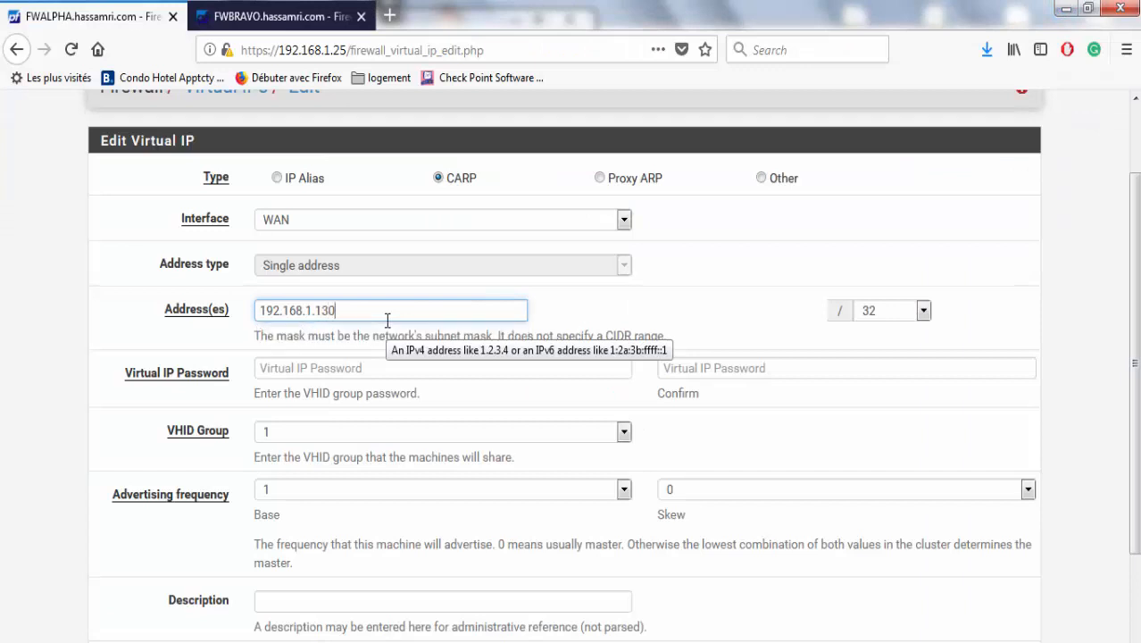
left_click(893, 310)
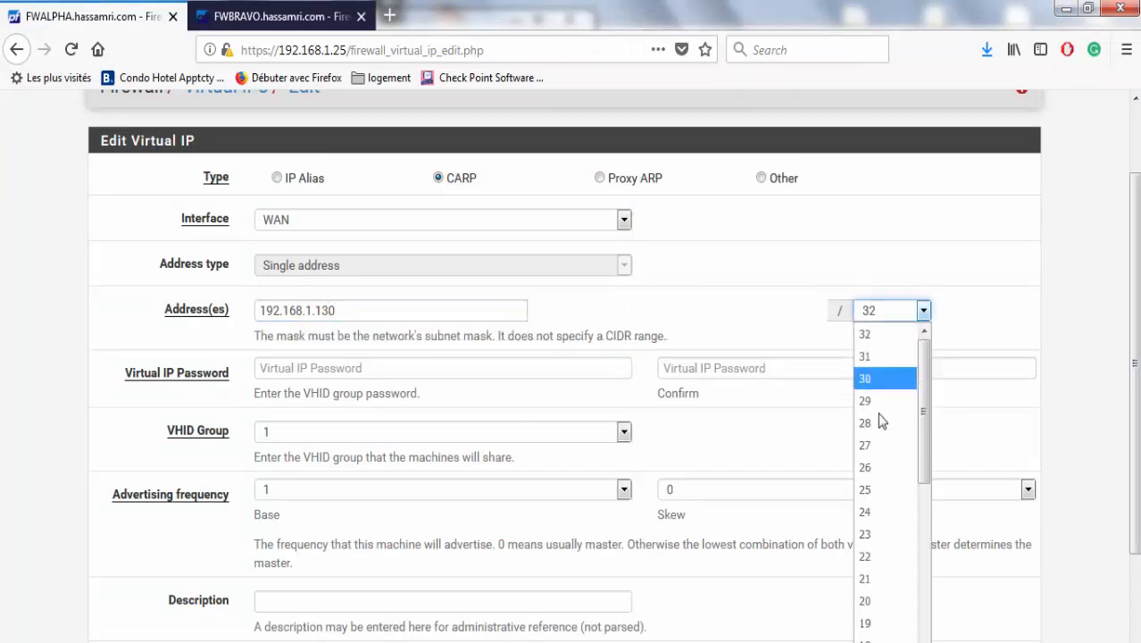
left_click(880, 512)
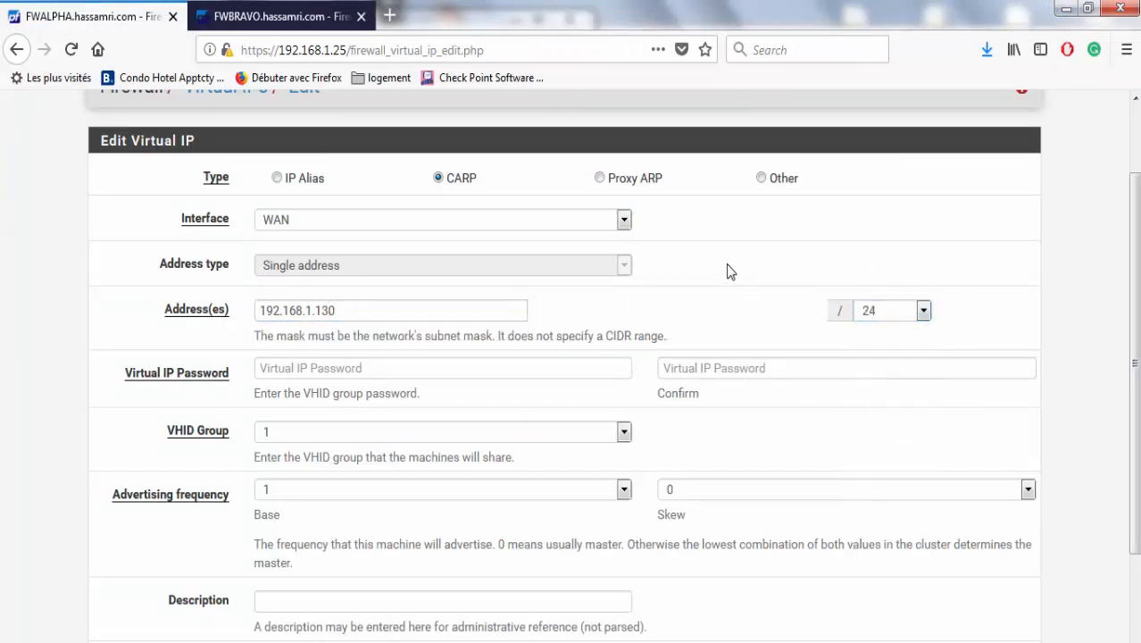
Enter and confirm the virtual IP password, save, and decline the browser login prompt.
left_click(422, 369)
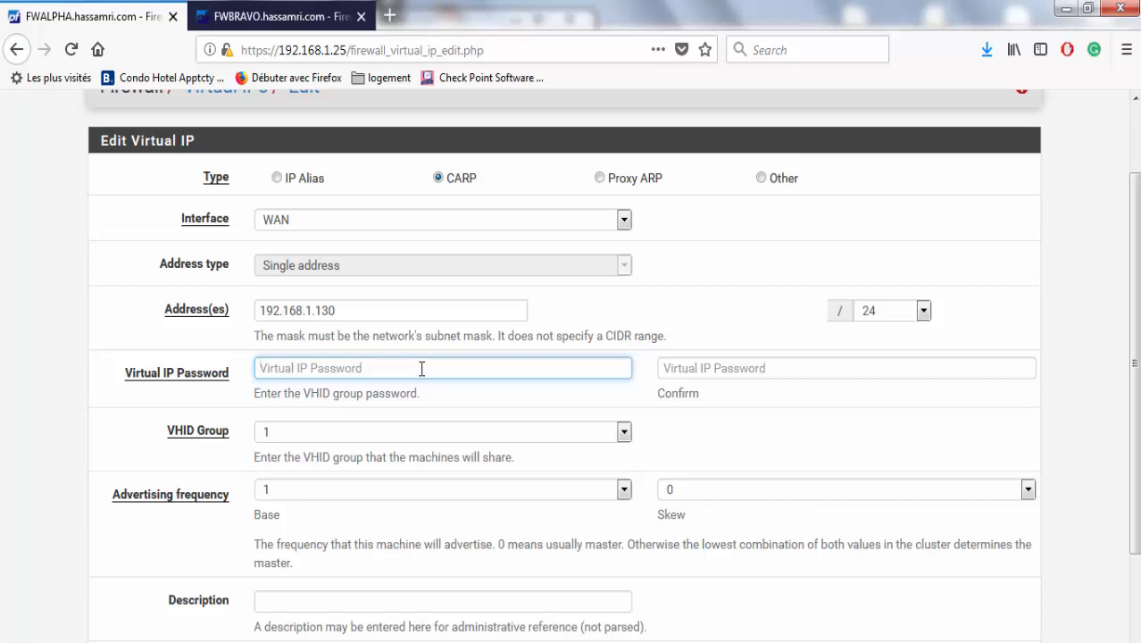
type("12")
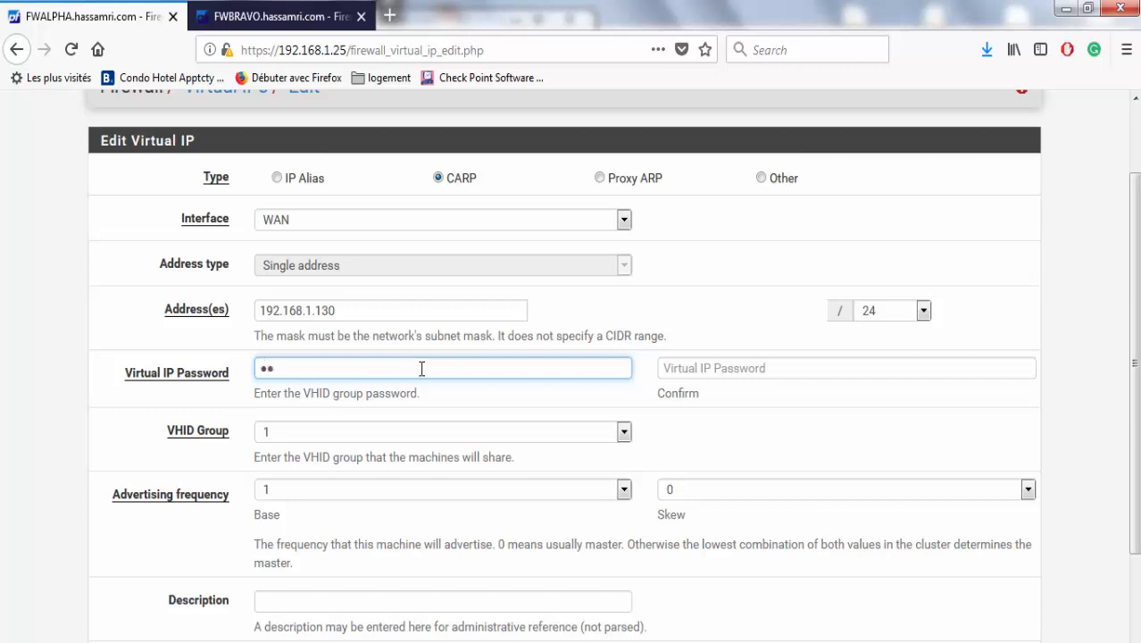
left_click(685, 369)
type("1")
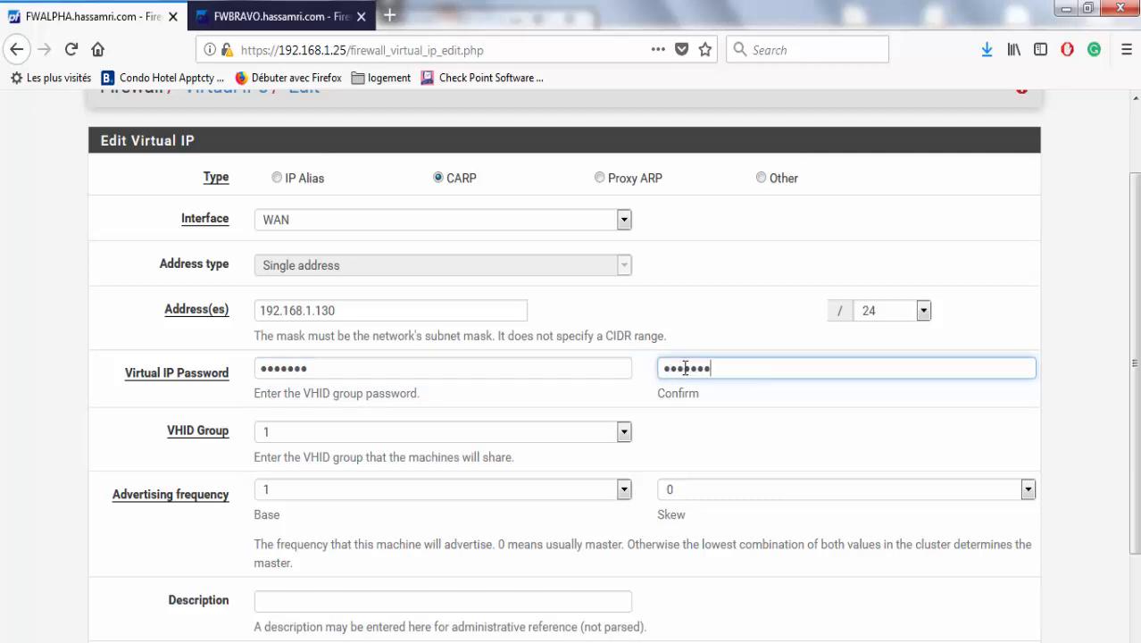
scroll(692, 393, "down", 3)
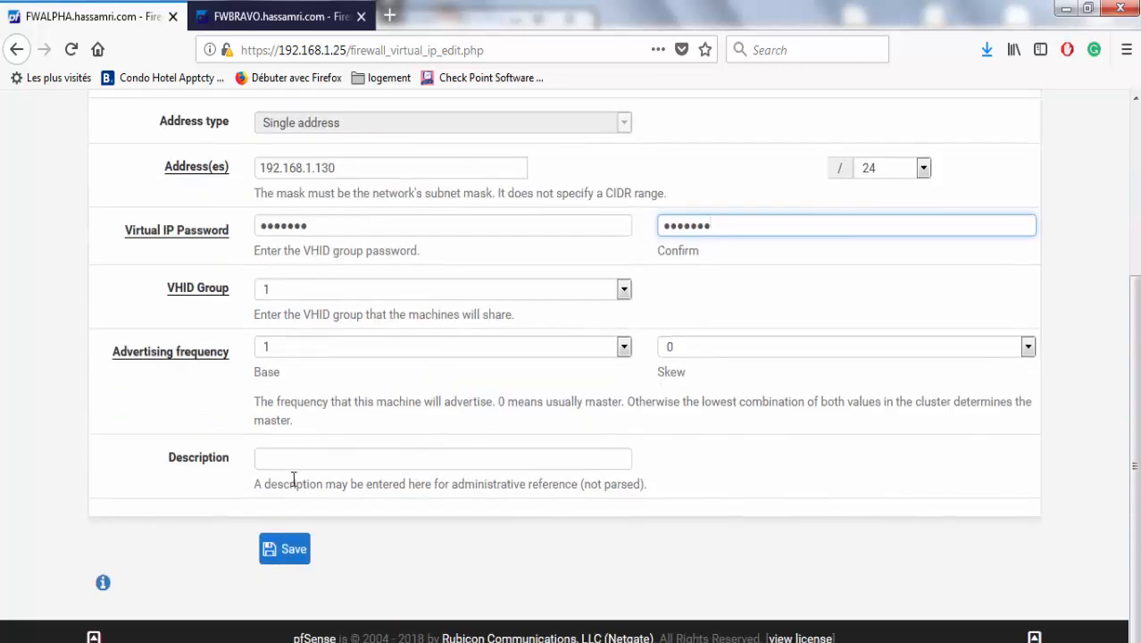
left_click(290, 559)
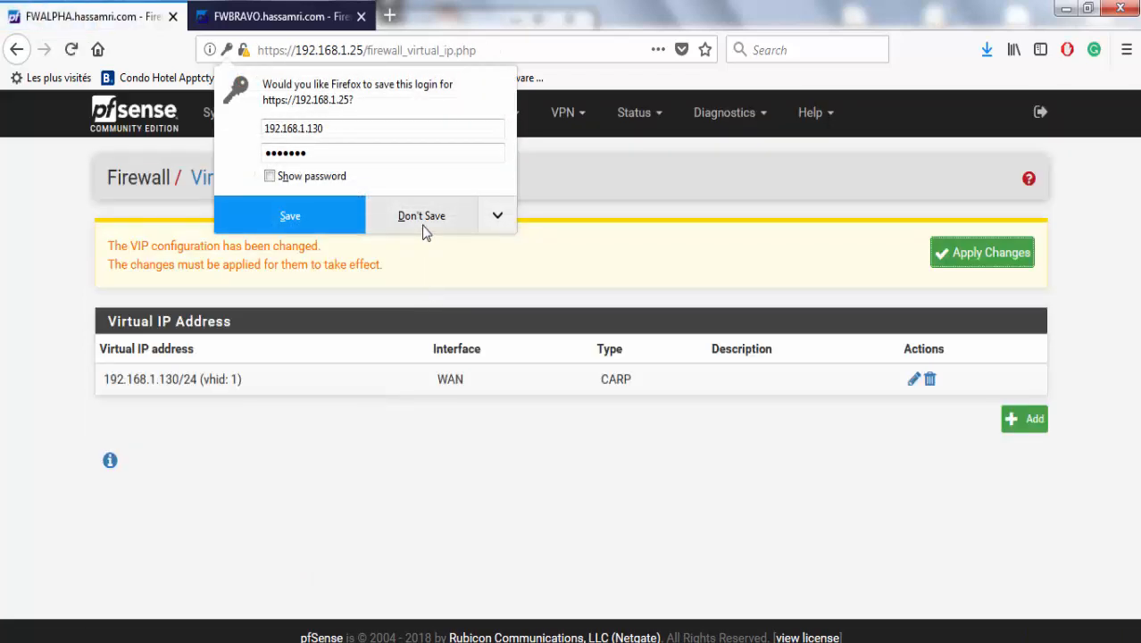
left_click(422, 217)
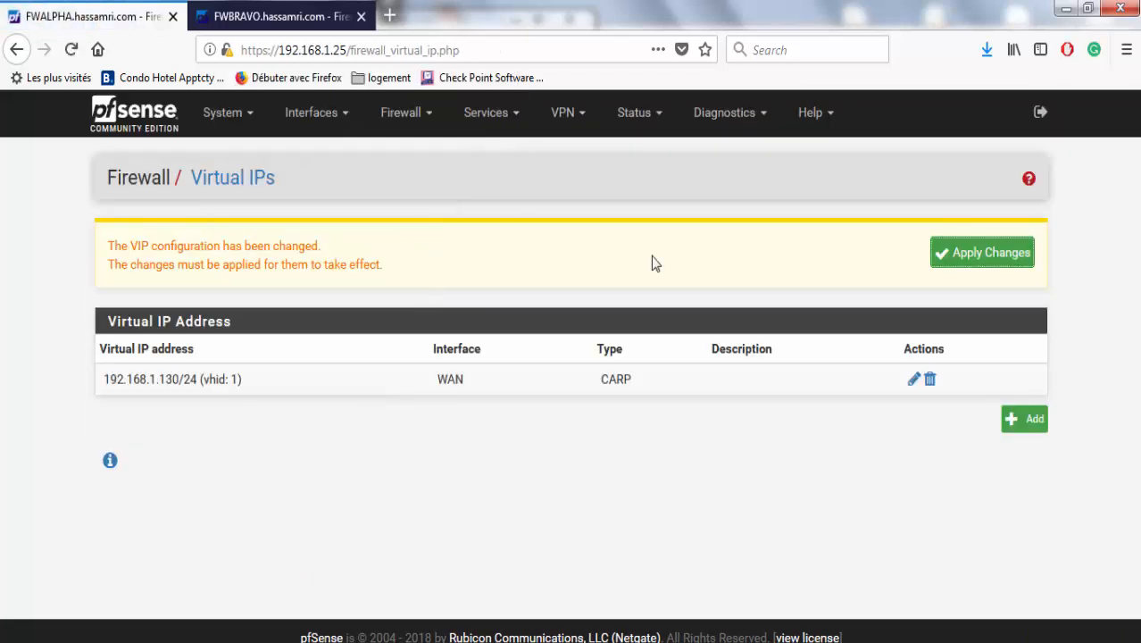
Give the 192.168.1.130 CARP VIP the description 'VIP WAN', save, and apply the changes.
left_click(913, 378)
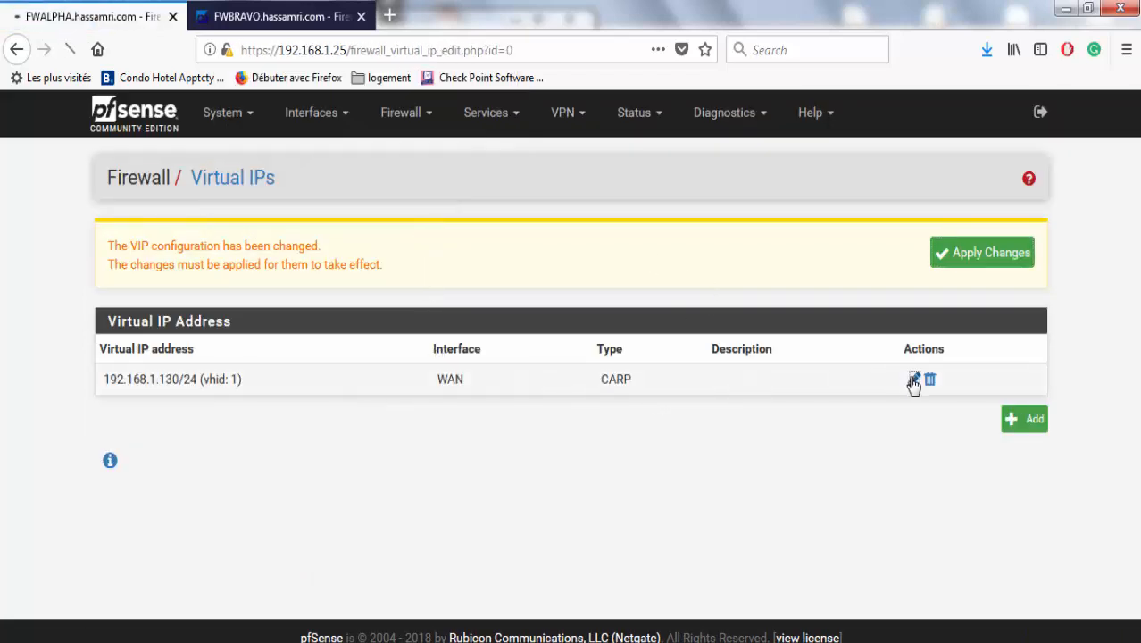
scroll(384, 527, "down", 3)
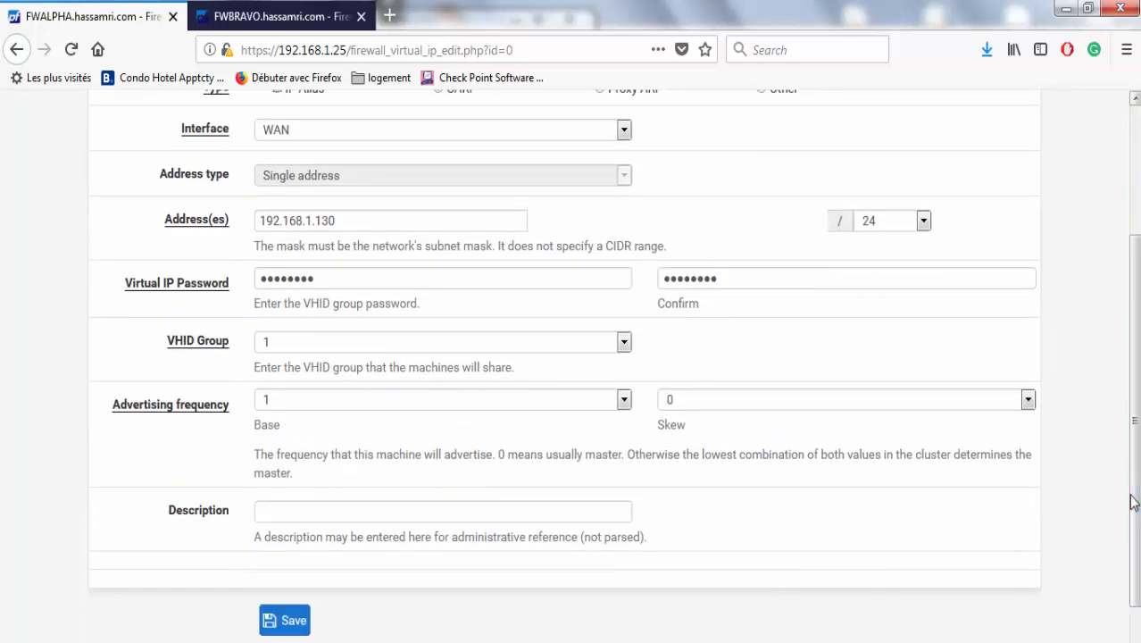
left_click(389, 510)
scroll(1115, 572, "up", 3)
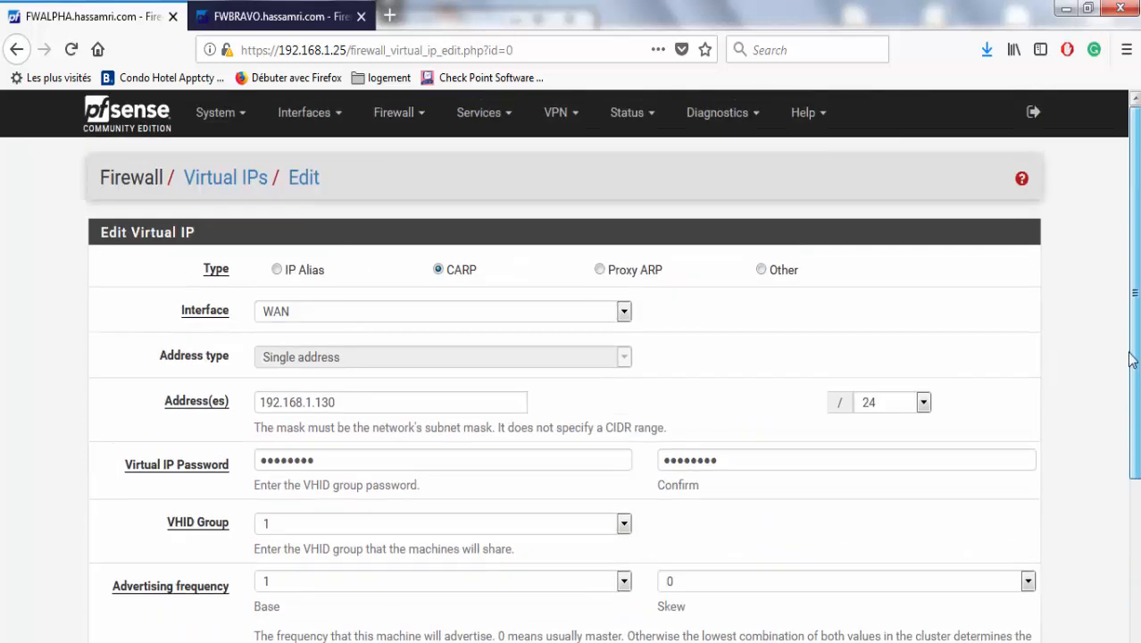
scroll(1115, 571, "down", 4)
type("VIP WAN")
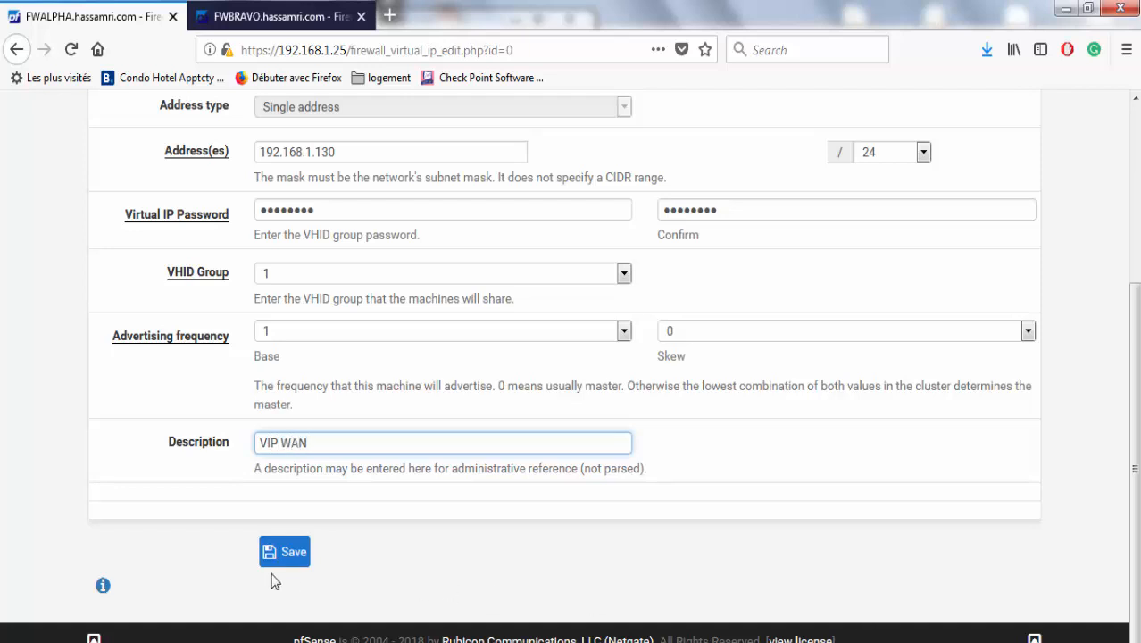
left_click(285, 551)
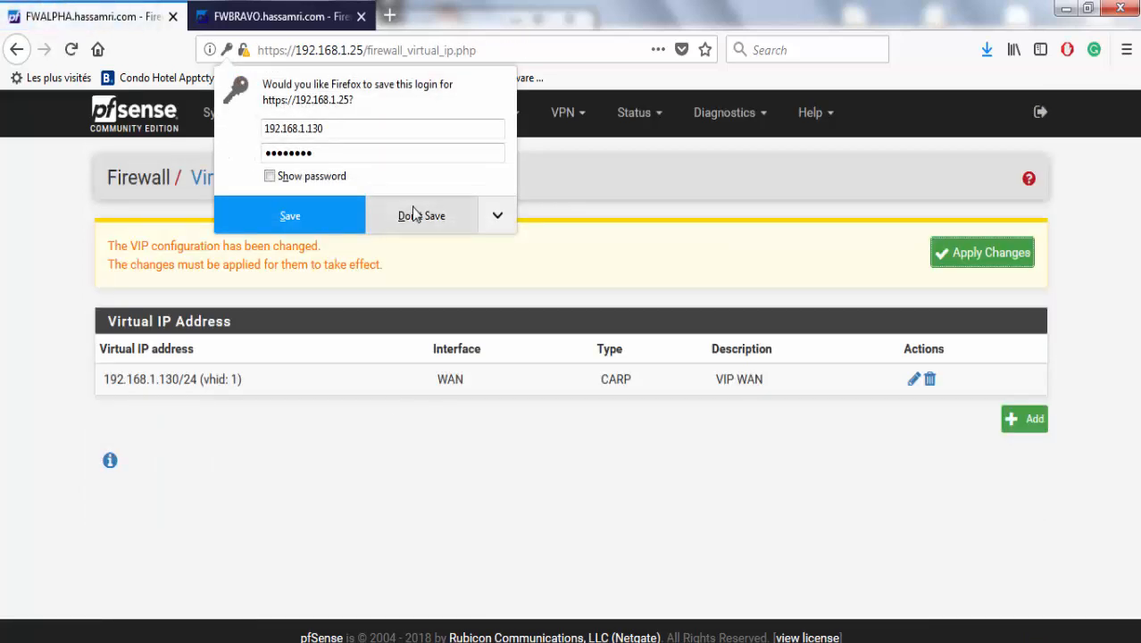
left_click(414, 214)
left_click(974, 258)
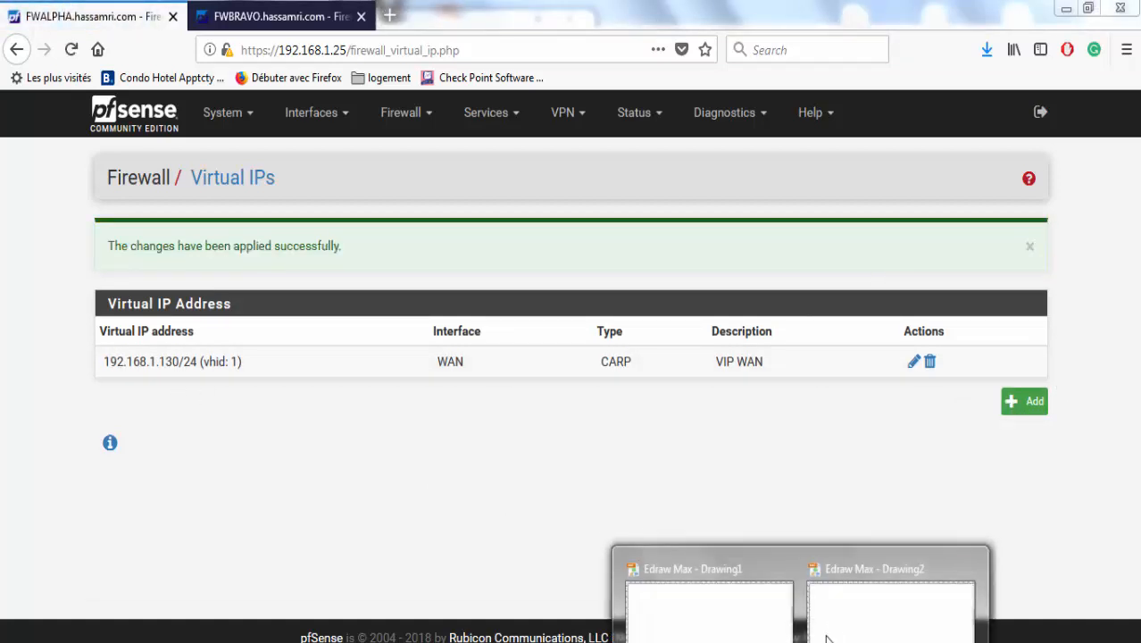
Copy the VIP LAN address 10.10.30.253 from the Drawing2 diagram and begin adding a new virtual IP.
left_click(836, 623)
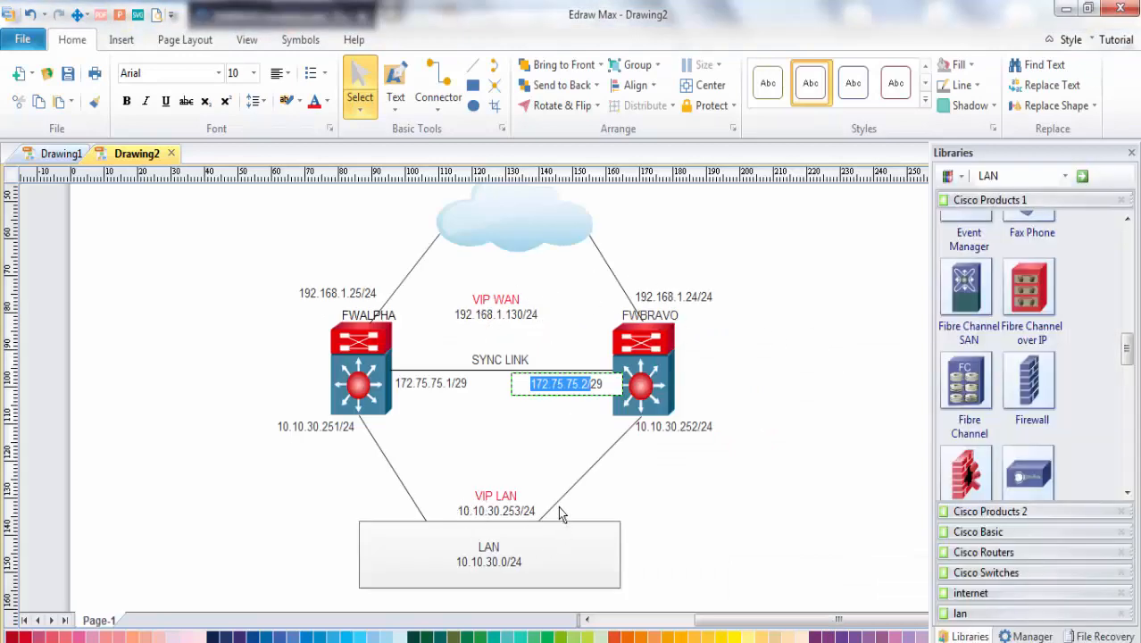
double_click(509, 510)
left_click(514, 510)
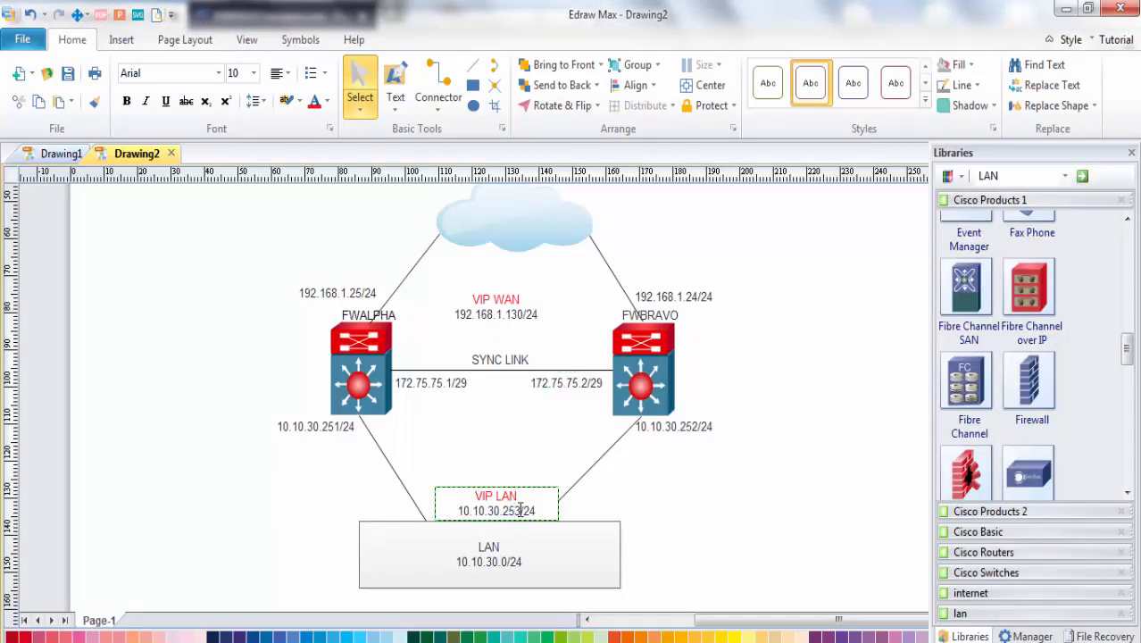
left_click_drag(520, 510, 456, 511)
key("ctrl+c")
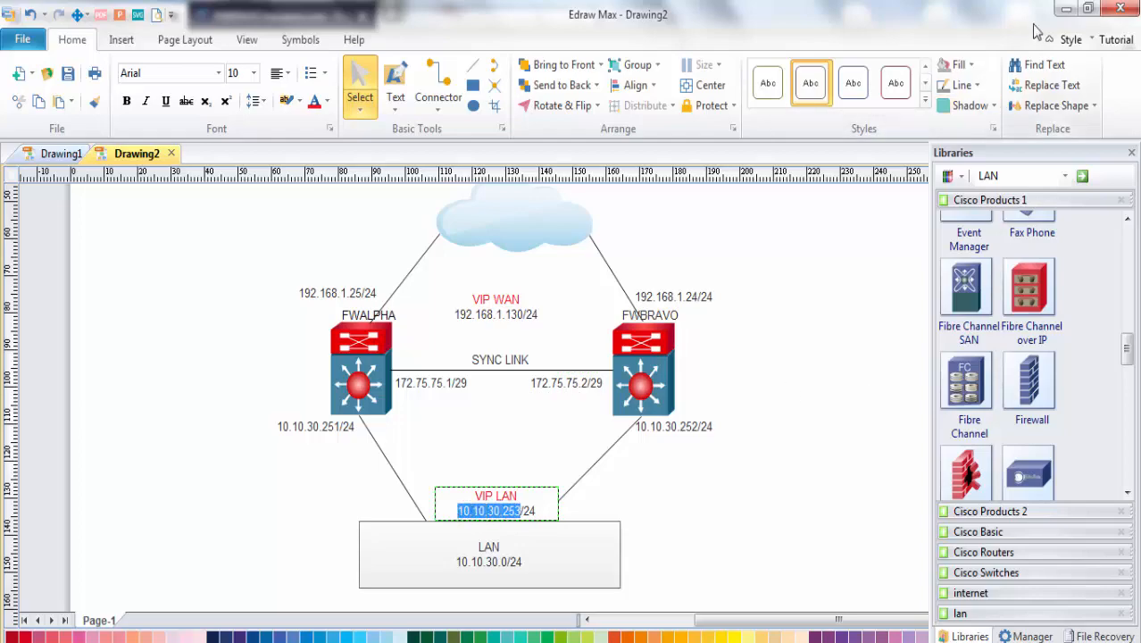
left_click(1065, 9)
left_click(1027, 403)
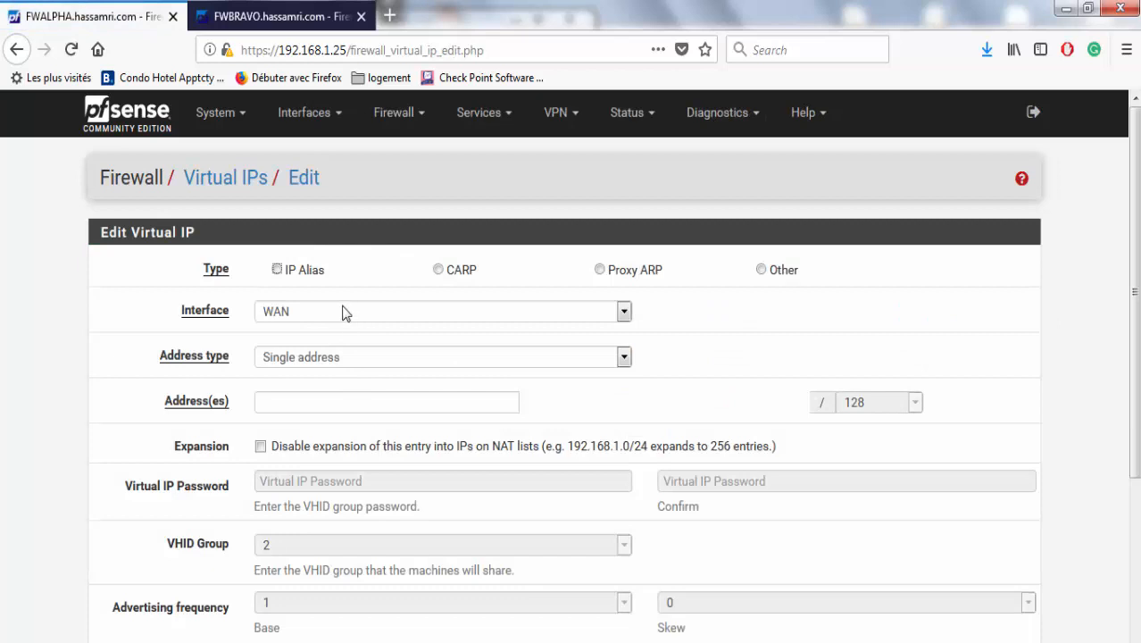
Make the new virtual IP a LAN CARP address at 10.10.30.253/24.
left_click(343, 309)
left_click(357, 352)
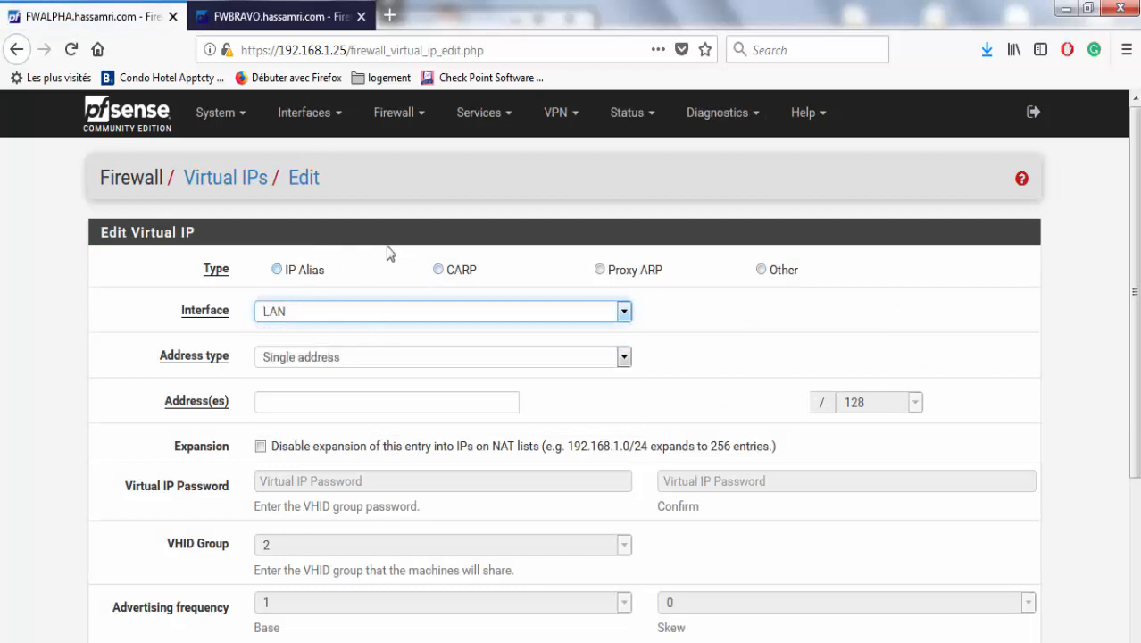
left_click(460, 273)
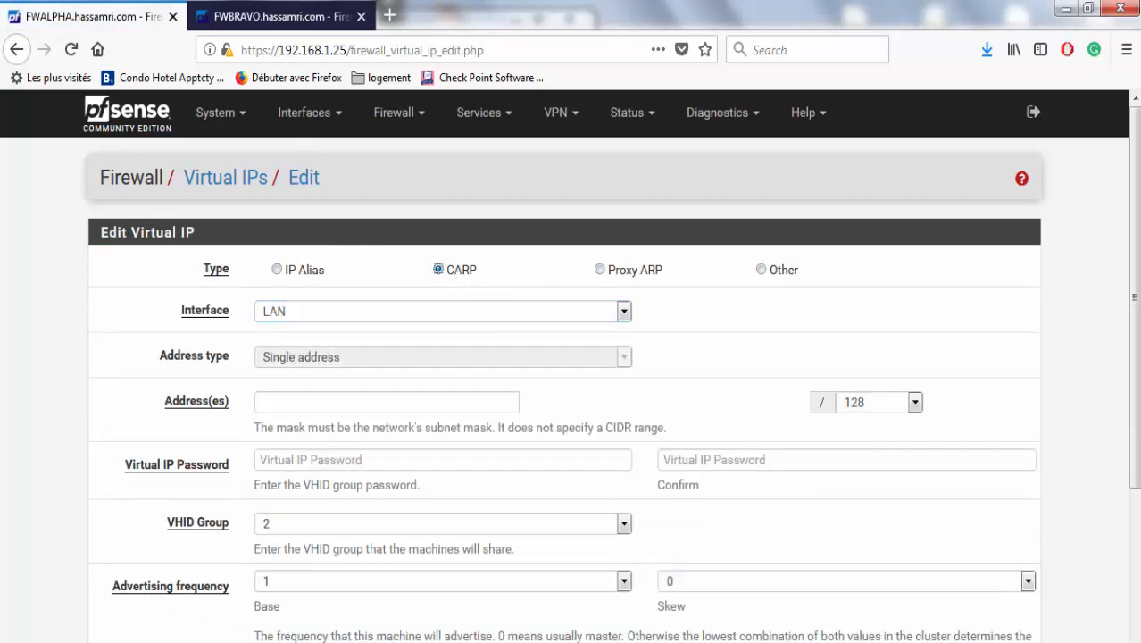
scroll(1128, 331, "down", 2)
left_click(434, 294)
key("ctrl+v")
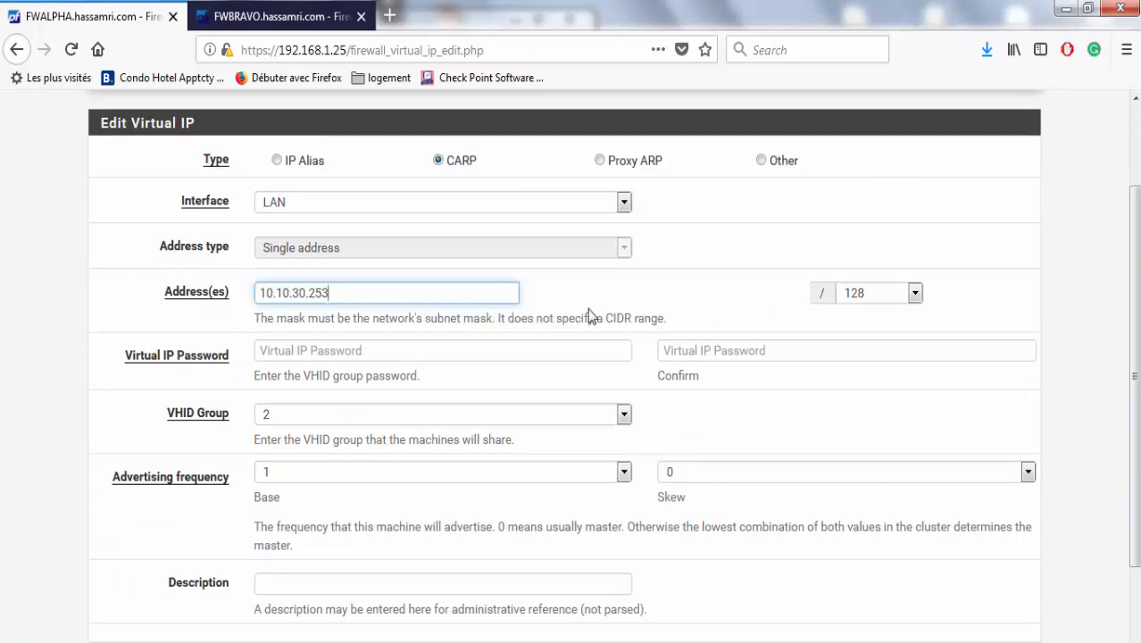
left_click(856, 293)
type("32")
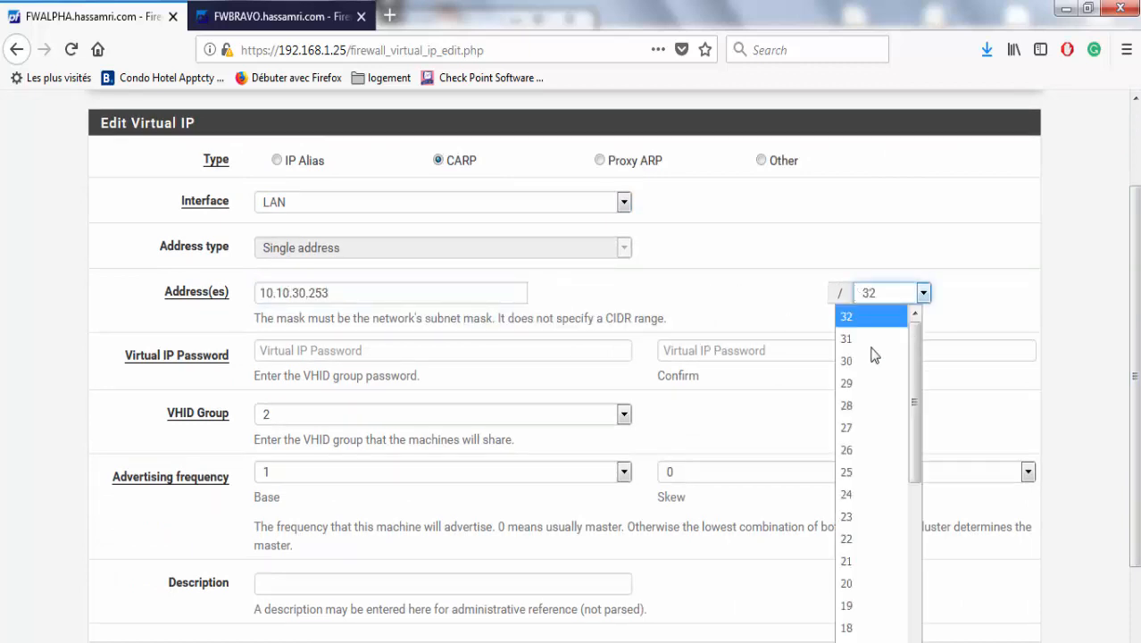
left_click(860, 494)
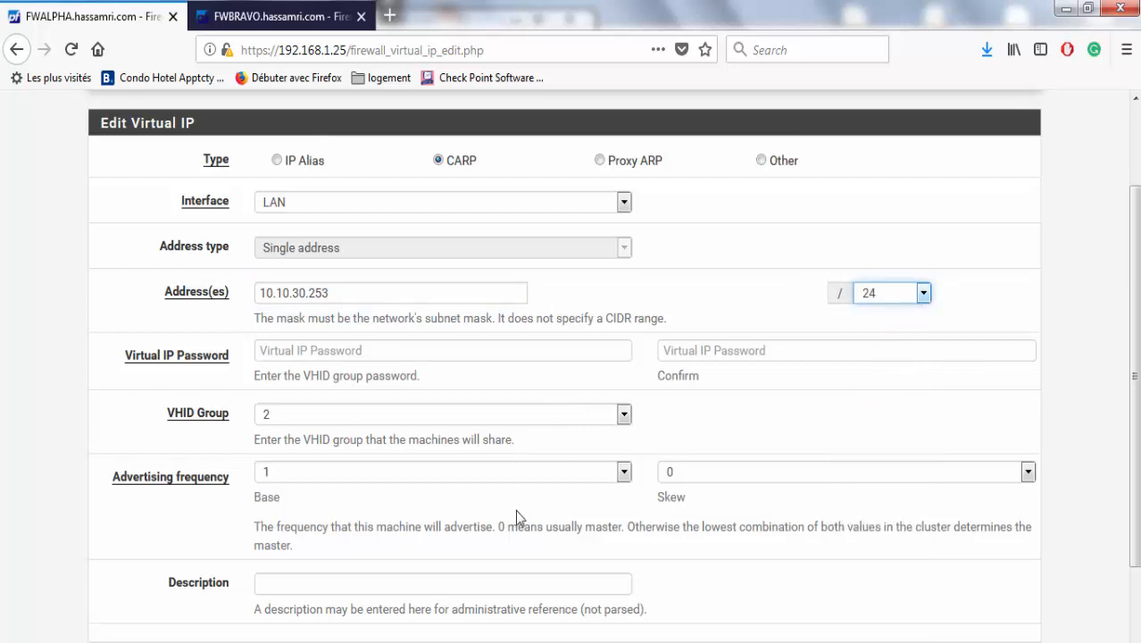
Enter and confirm the virtual IP group password, then save it.
left_click(552, 349)
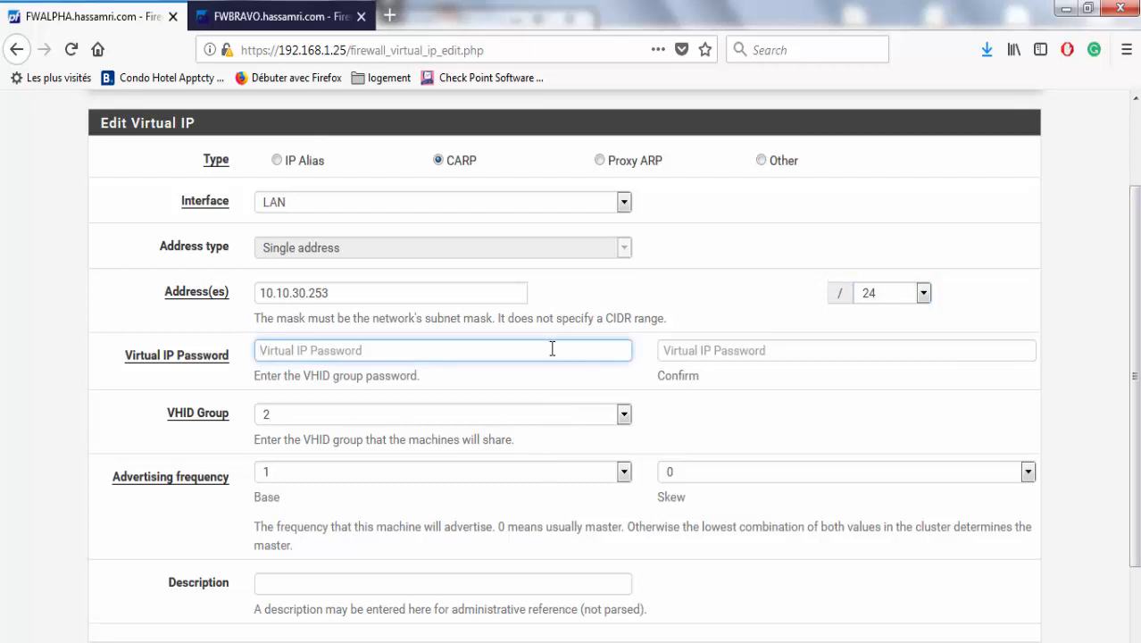
type("pfsense")
key("Tab")
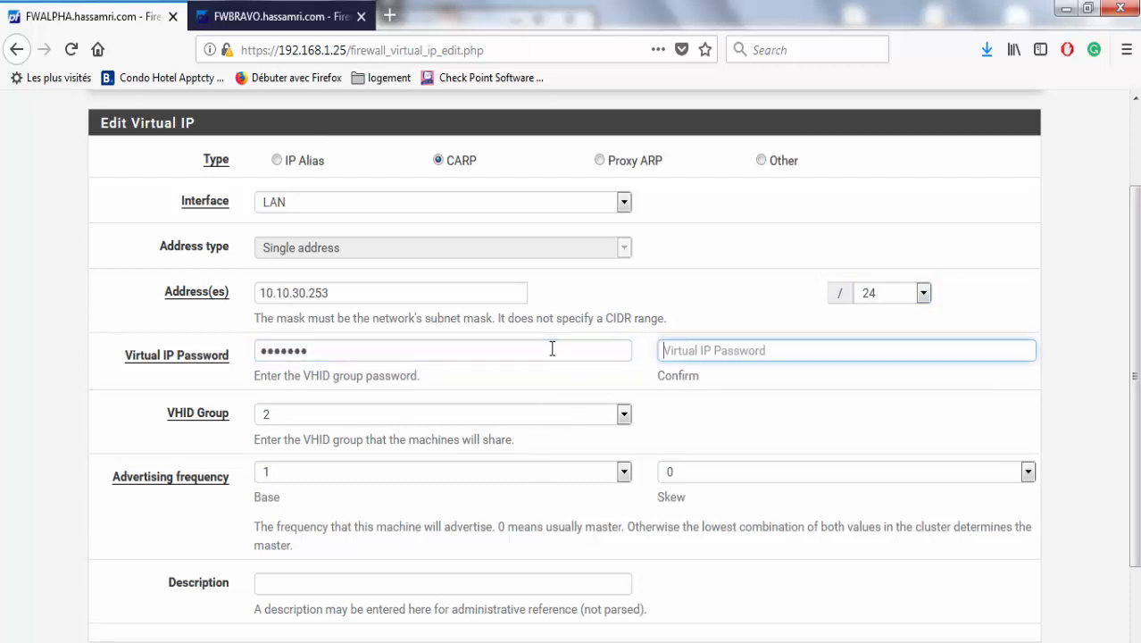
type("pf")
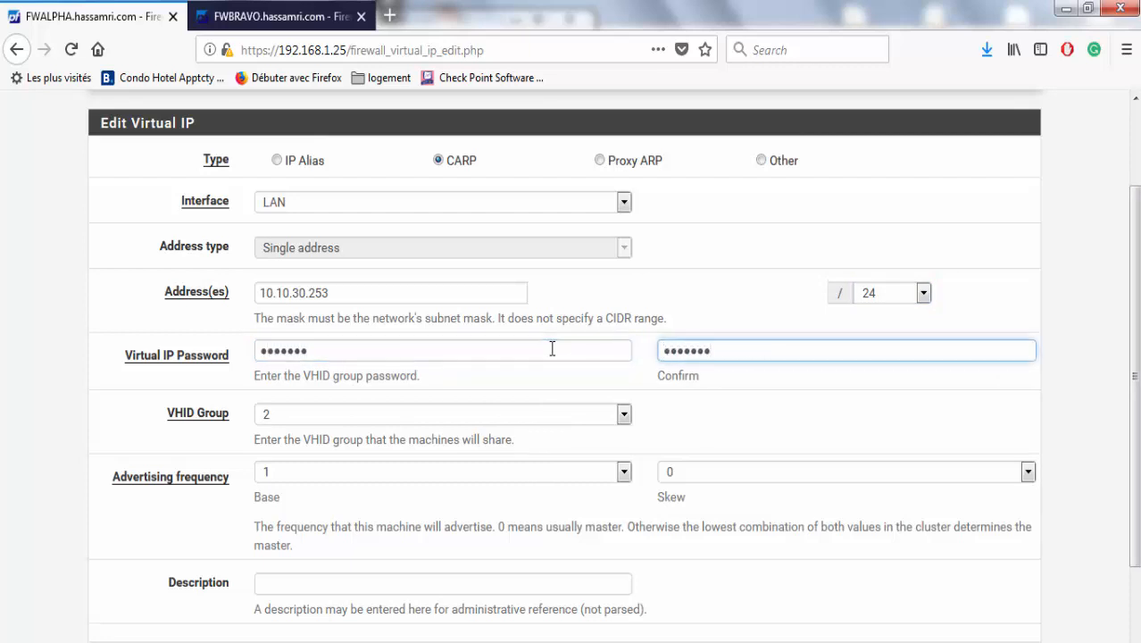
scroll(746, 466, "down", 3)
left_click(288, 573)
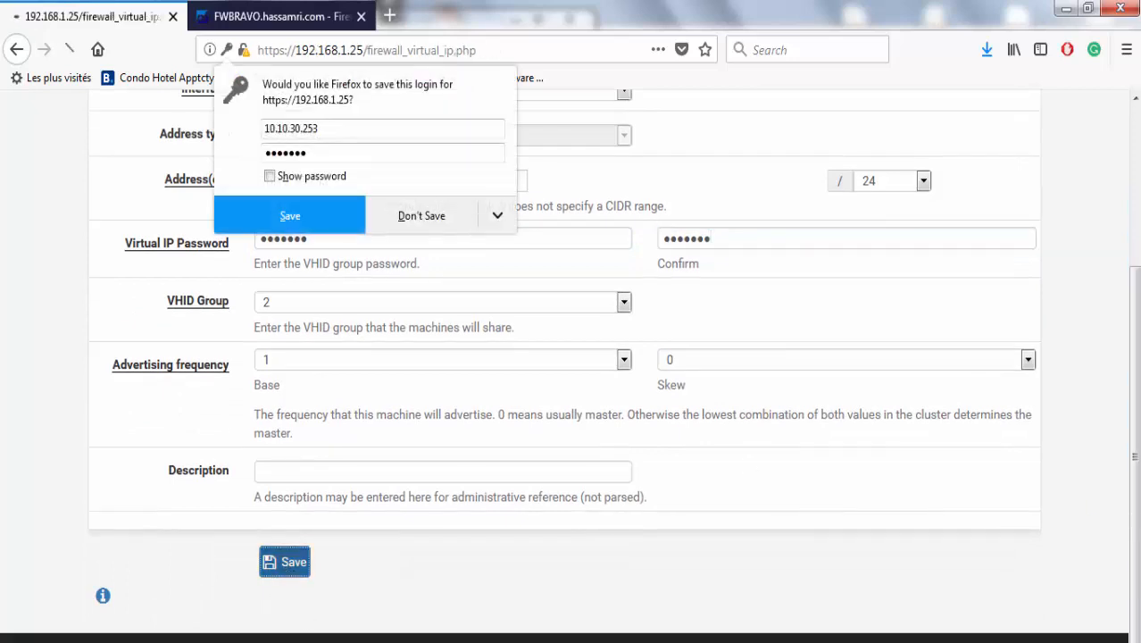
Apply the VIP changes, then describe the 10.10.30.253 VIP as 'VIP LAN' and apply again.
left_click(413, 217)
left_click(941, 261)
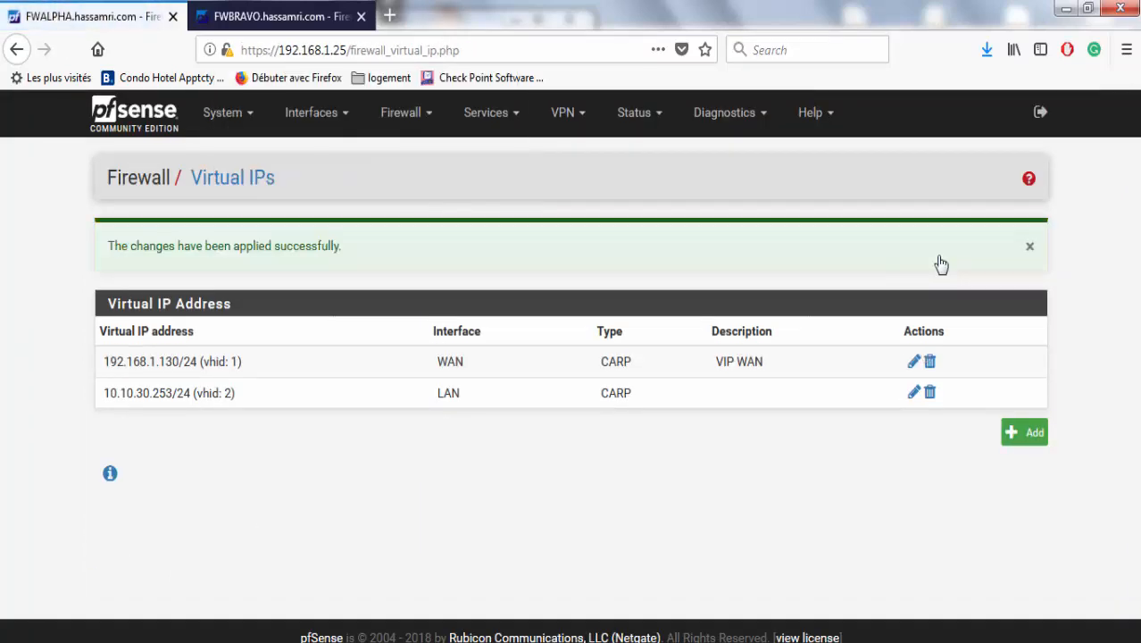
left_click(915, 395)
scroll(1071, 520, "down", 5)
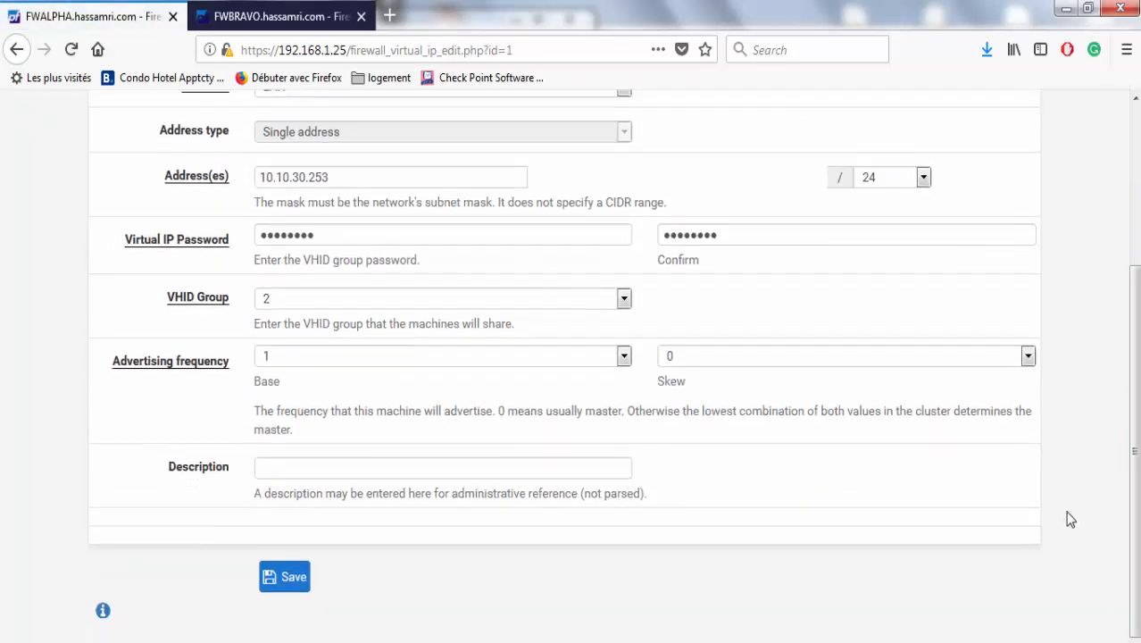
left_click(389, 473)
type("VI")
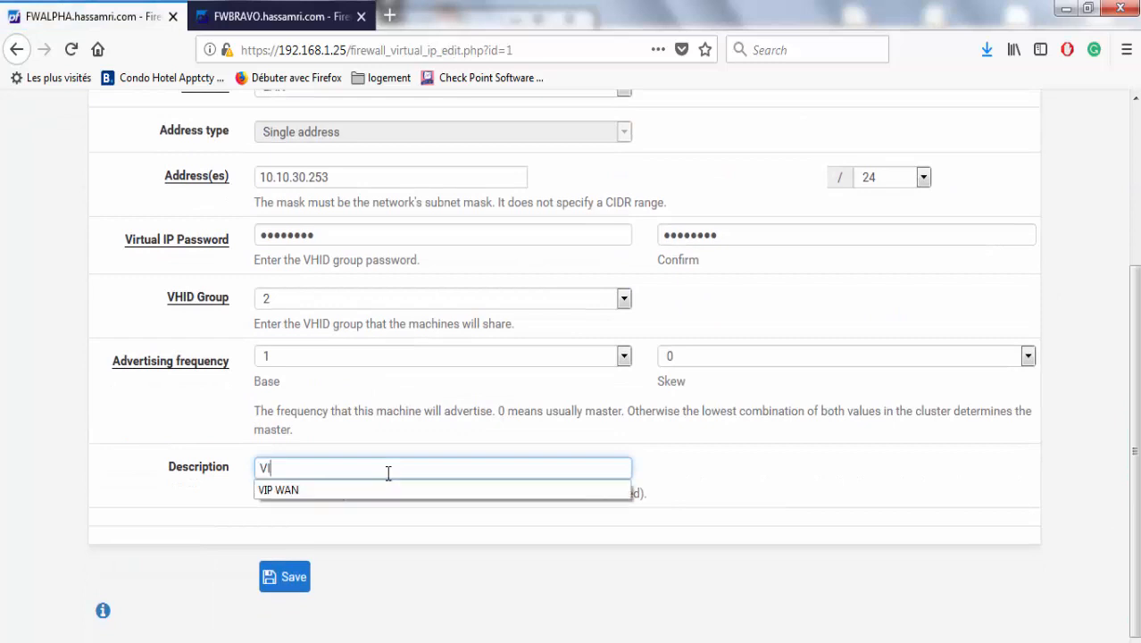
type("P LAN")
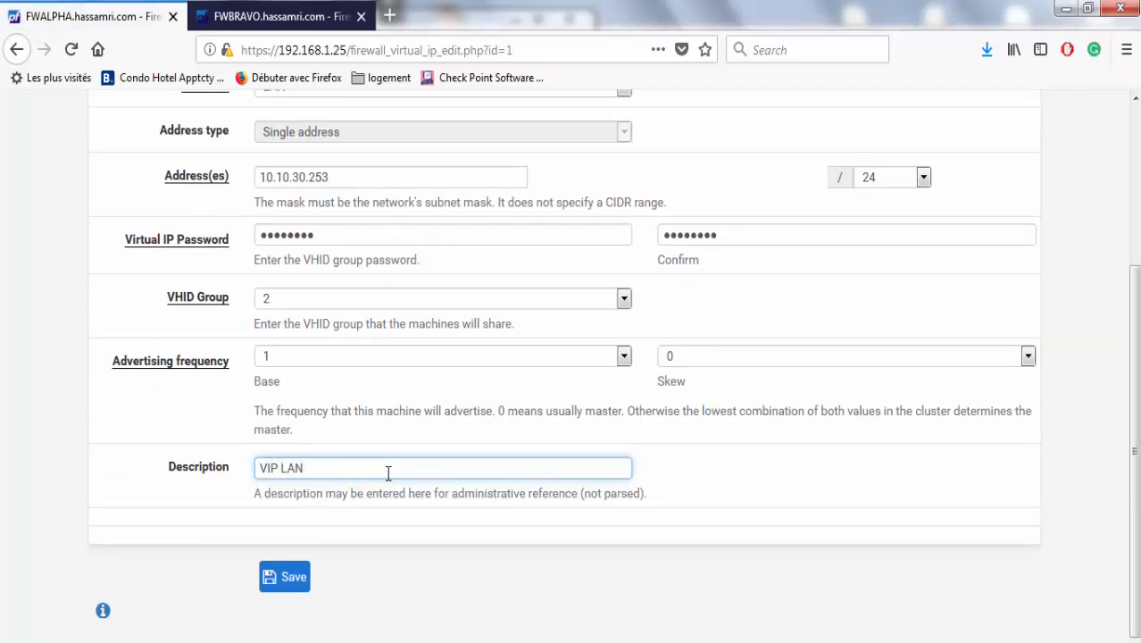
left_click(279, 576)
left_click(421, 216)
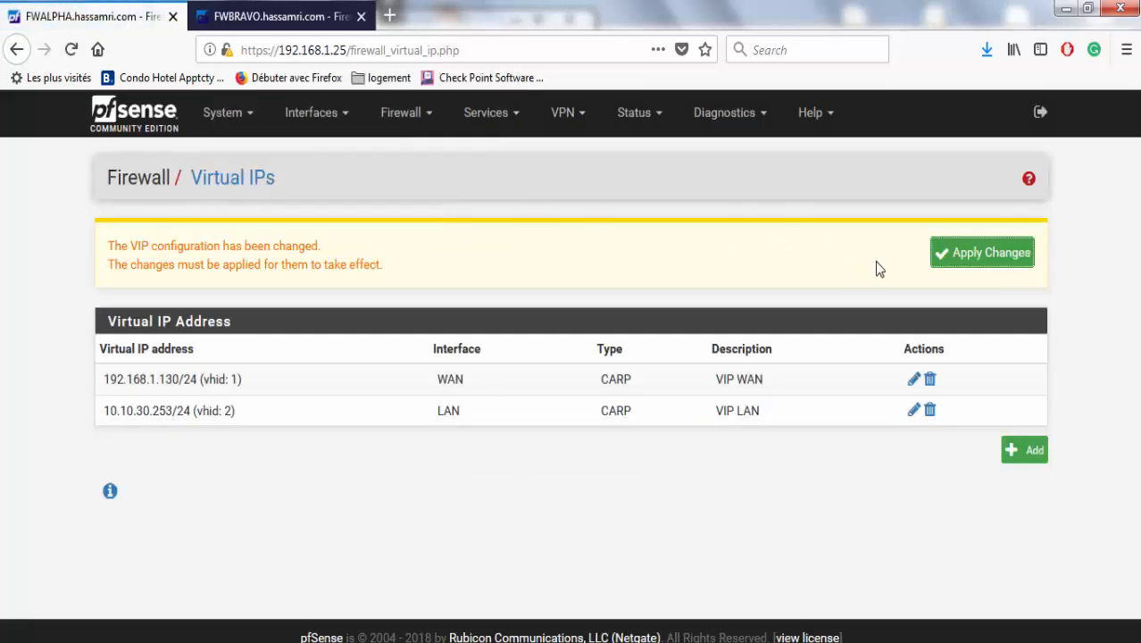
left_click(943, 261)
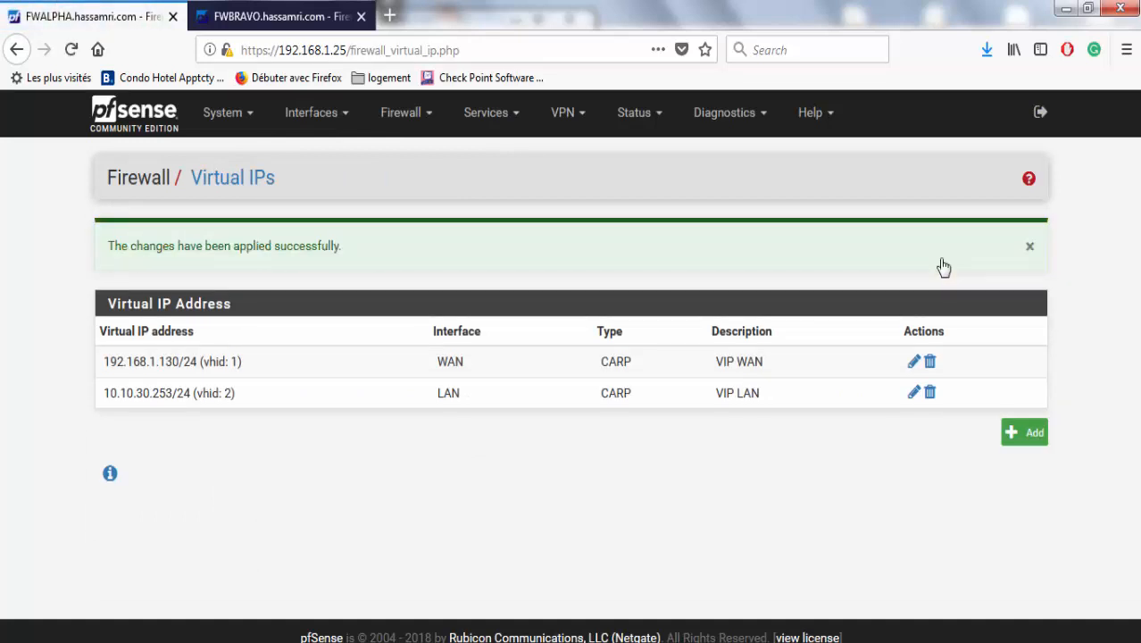
double_click(162, 393)
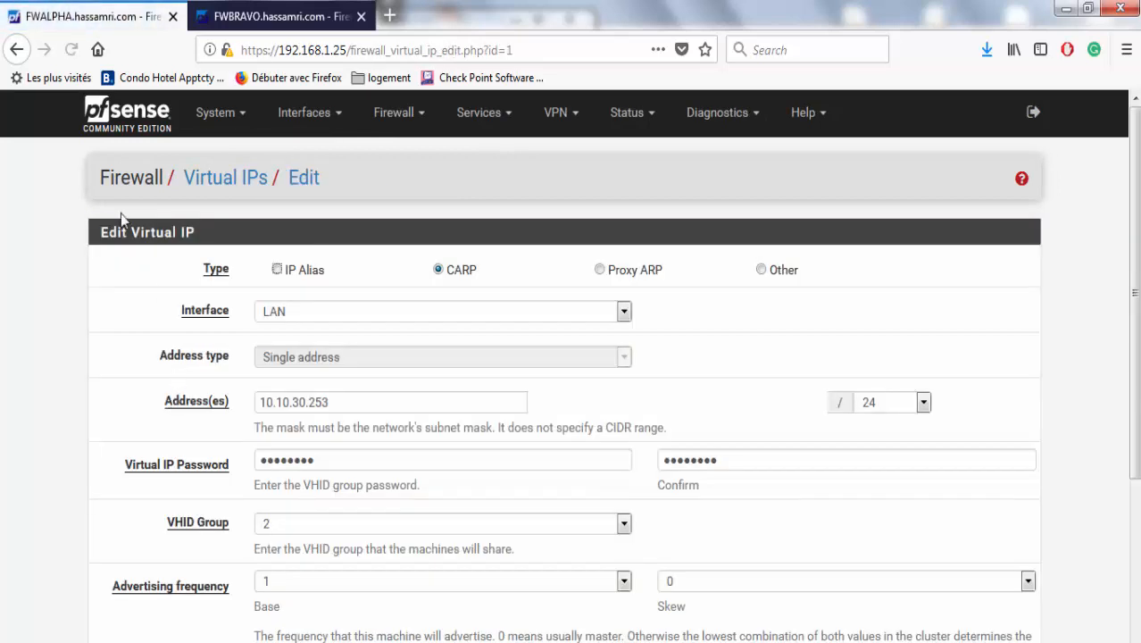
left_click(22, 52)
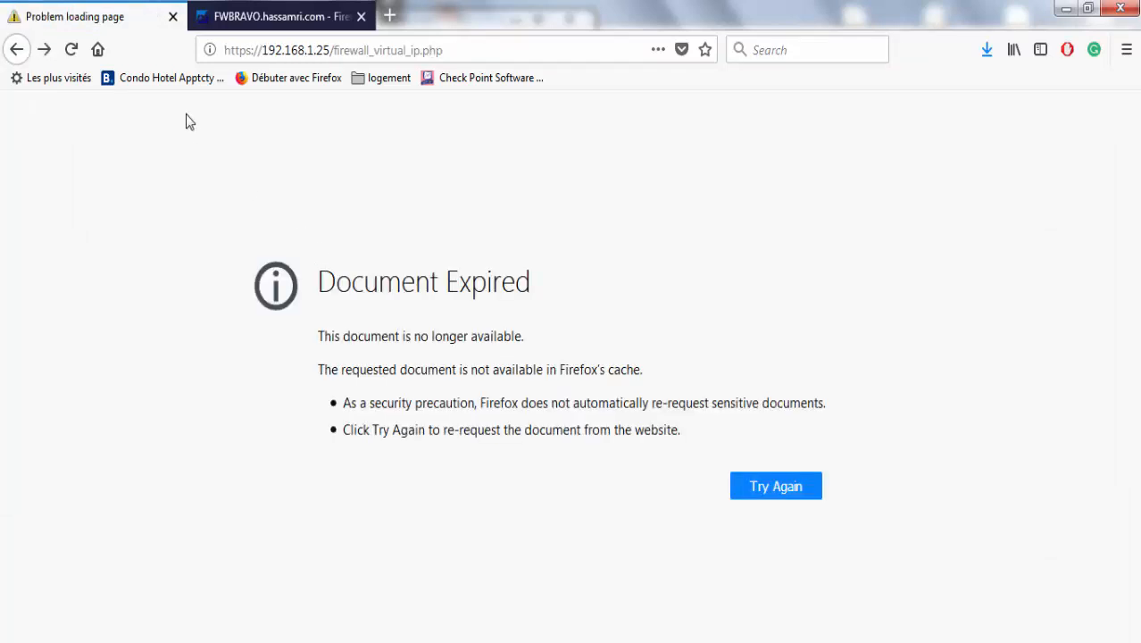
left_click(71, 49)
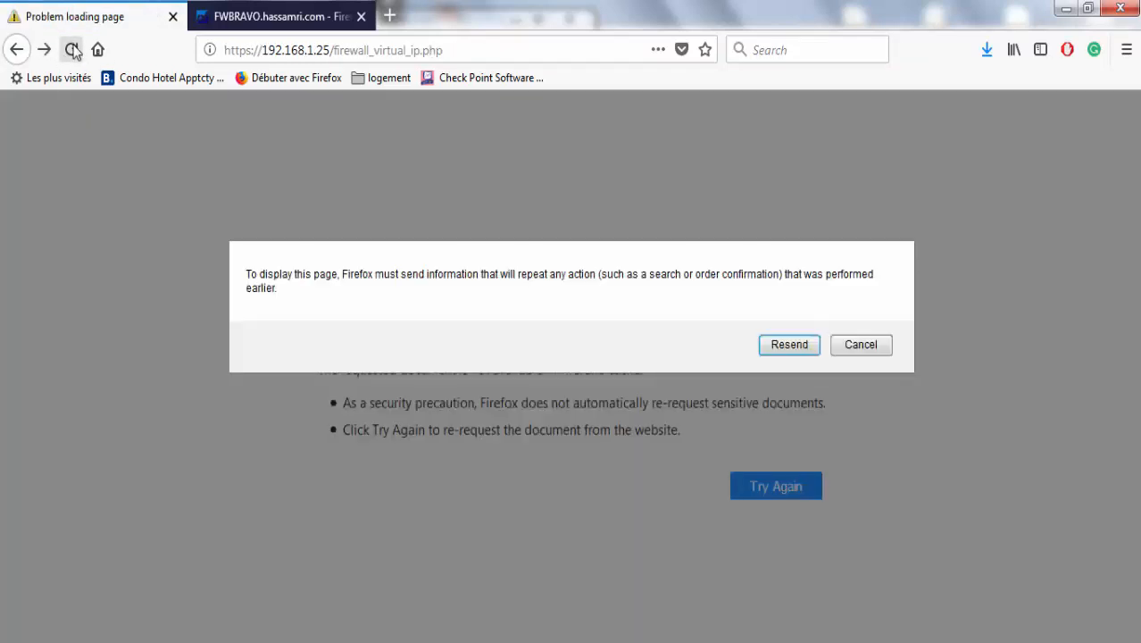
left_click(770, 344)
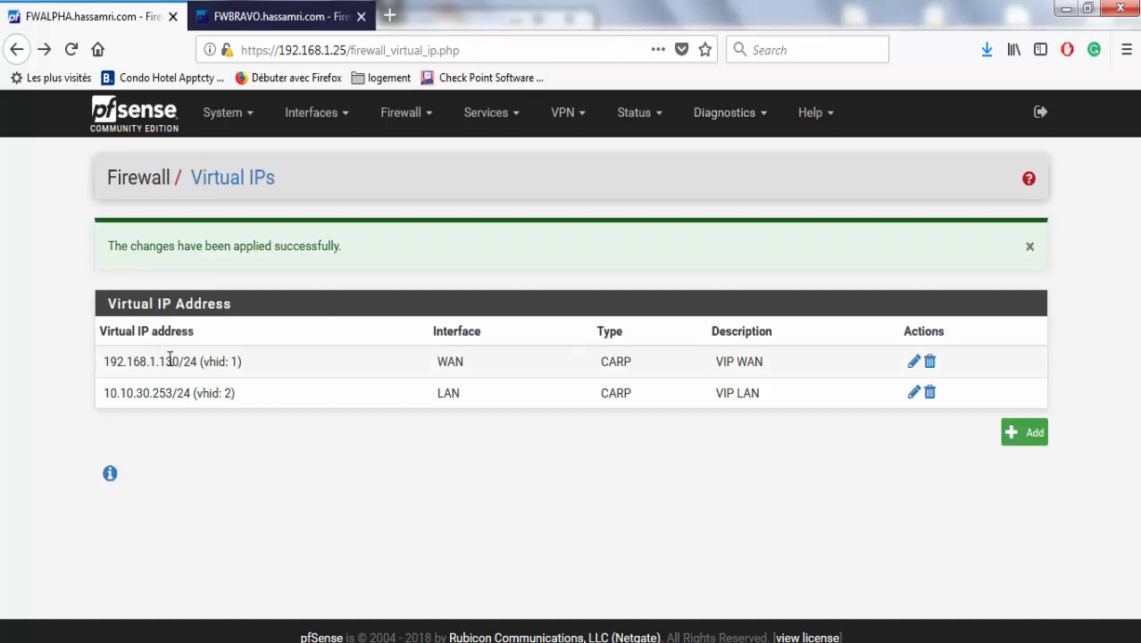
Note the WAN VIP 192.168.1.130, then set Outbound NAT to Manual rule generation and apply.
left_click_drag(107, 362, 83, 356)
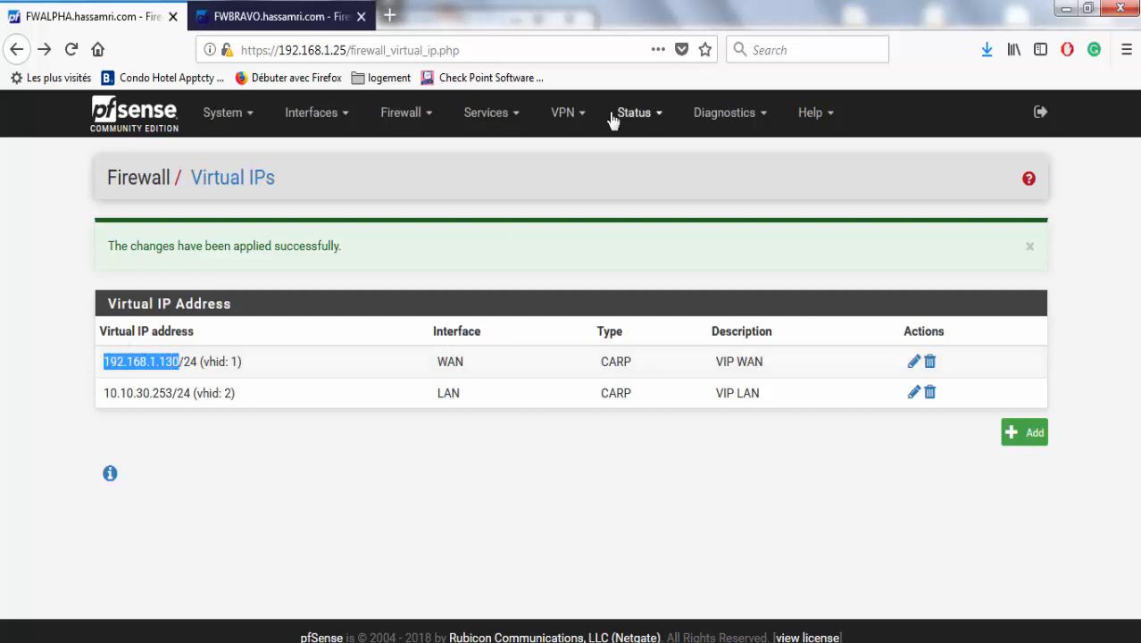
mouse_move(406, 116)
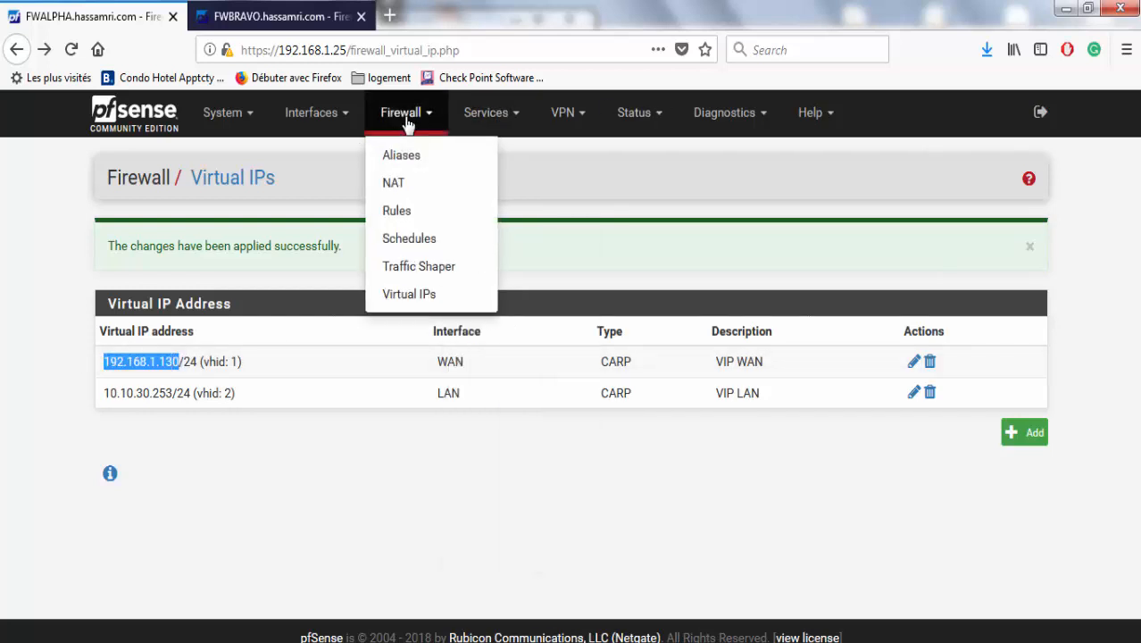
left_click(417, 194)
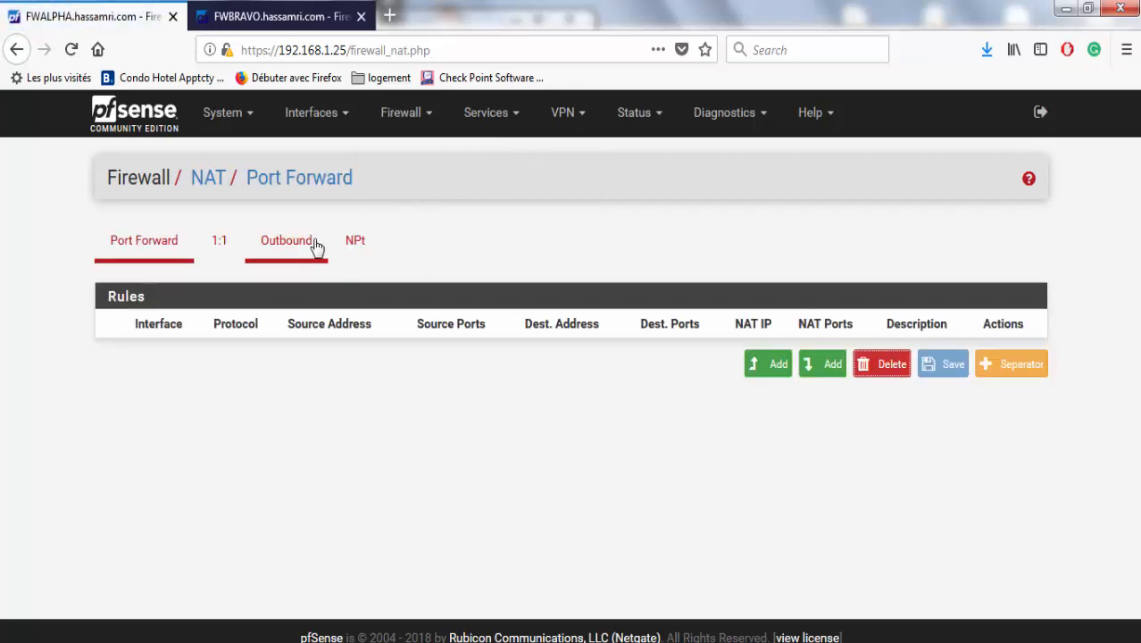
left_click(286, 242)
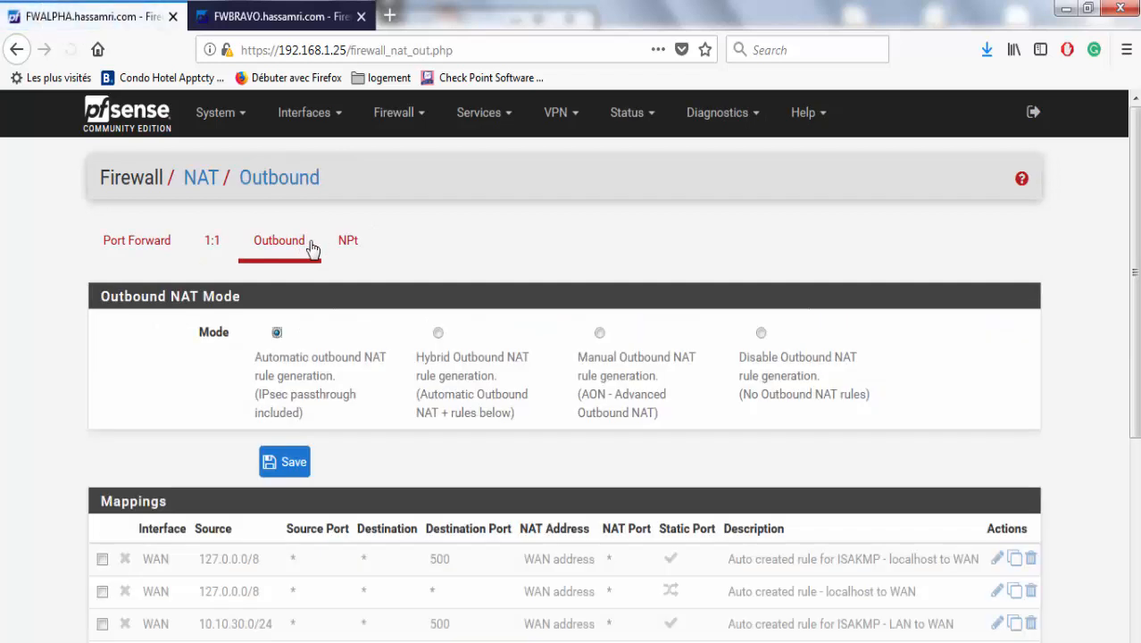
left_click_drag(1136, 270, 1137, 314)
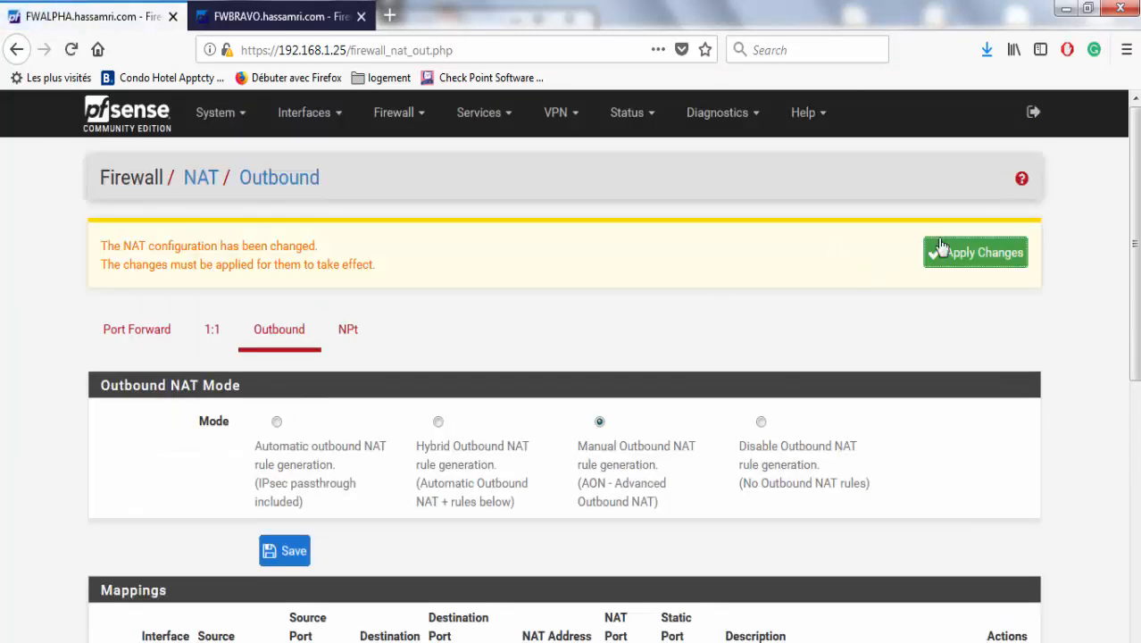
left_click(947, 252)
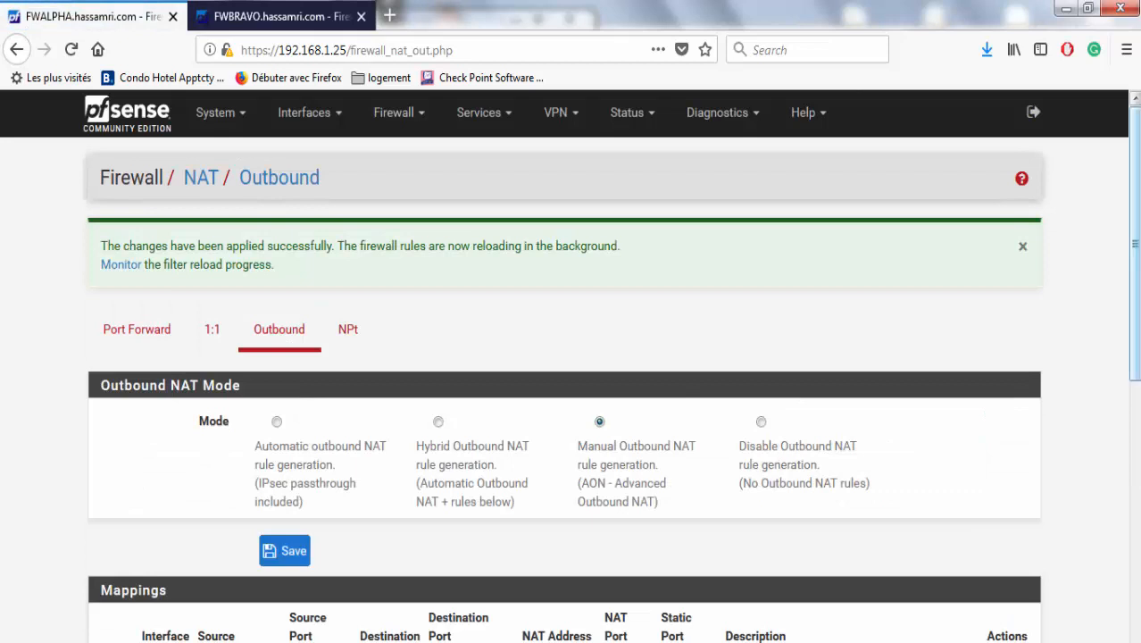
scroll(1130, 372, "down", 2)
left_click_drag(1130, 372, 1128, 556)
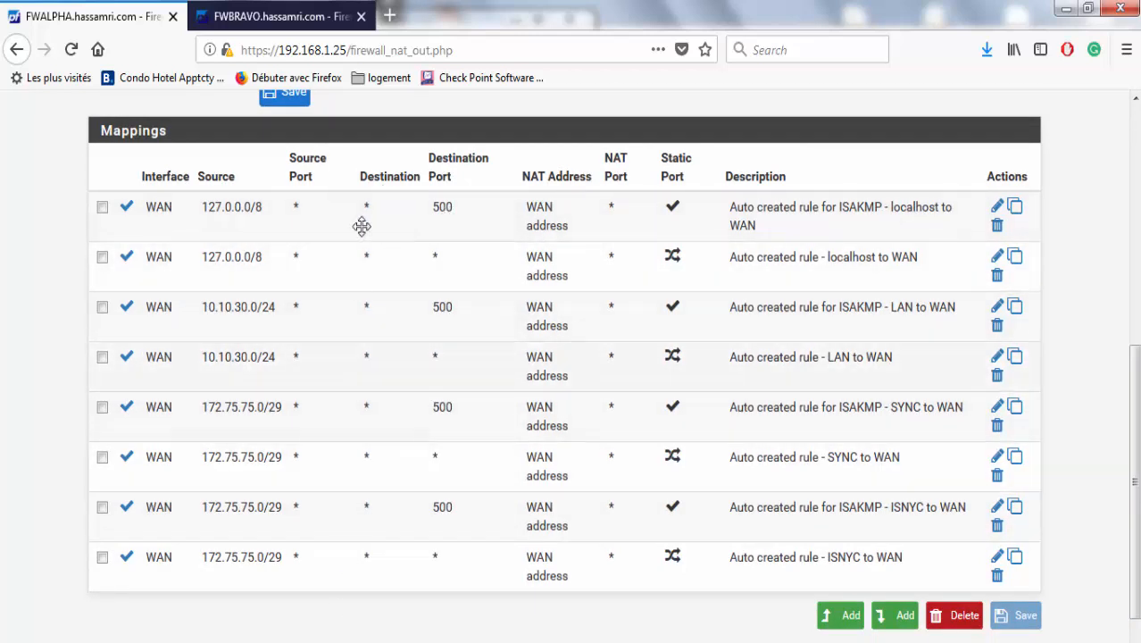
Start a new top outbound NAT rule on interface WAN with source Any.
left_click(840, 620)
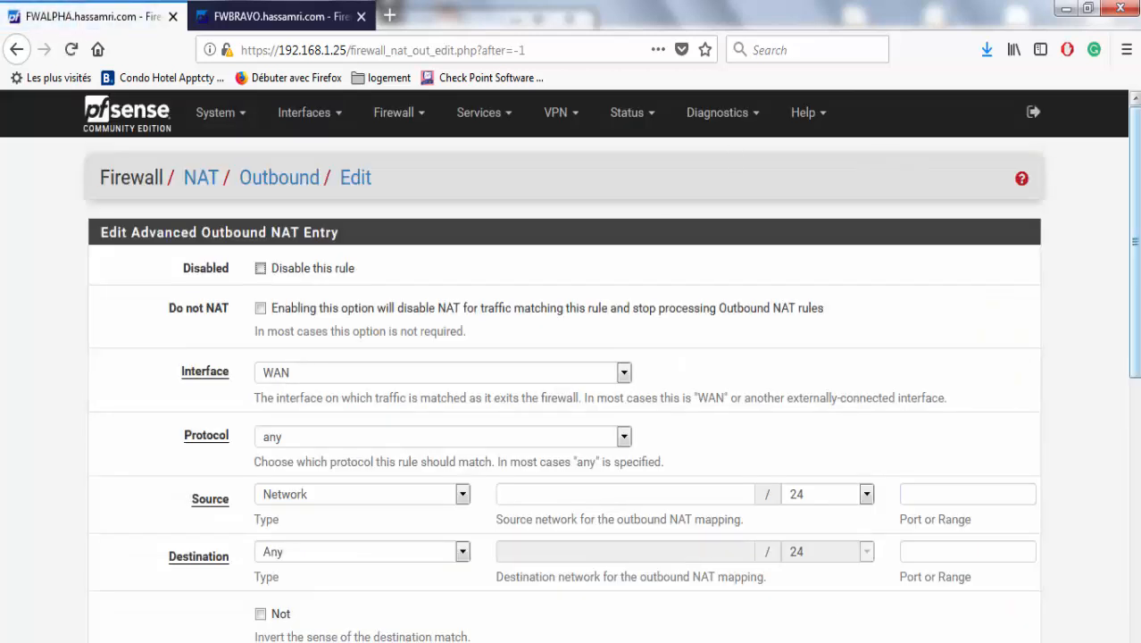
scroll(1104, 347, "down", 3)
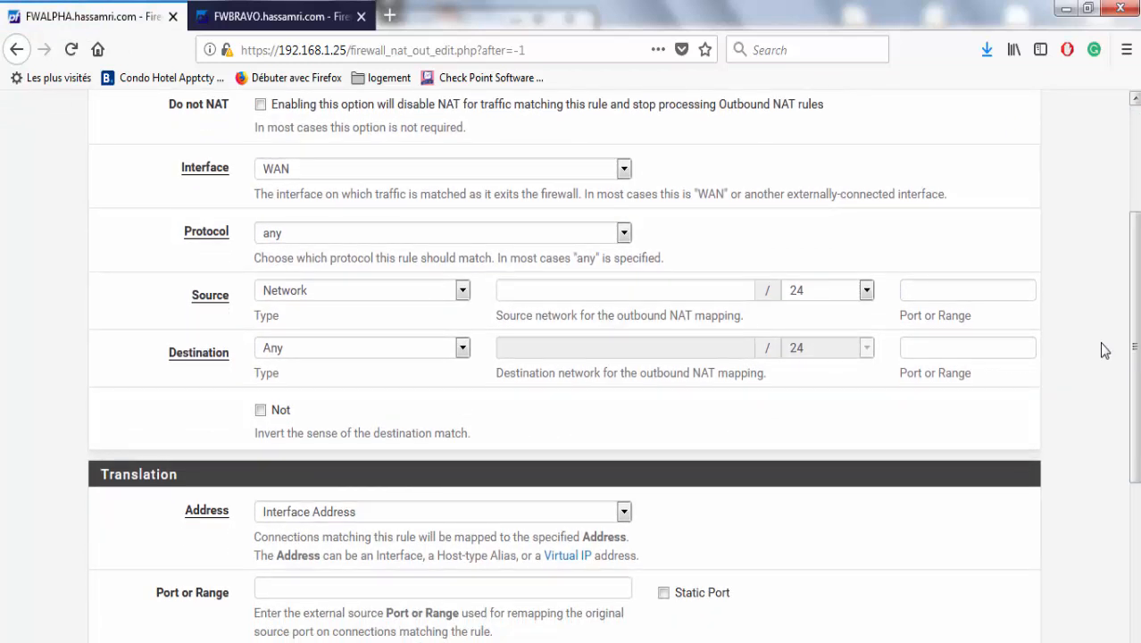
left_click(572, 167)
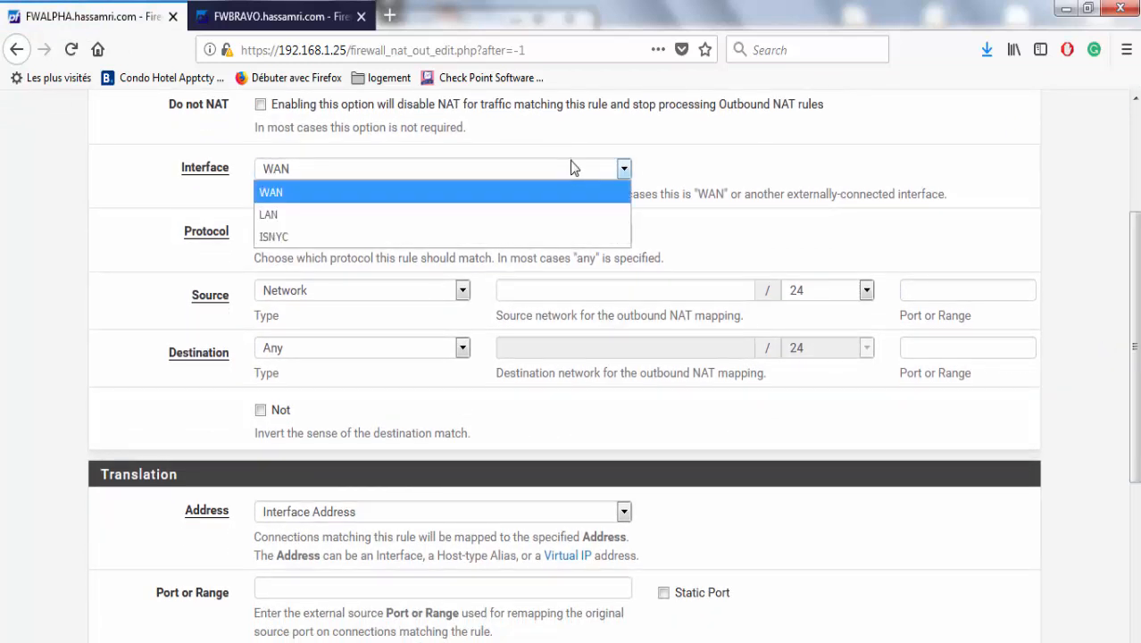
left_click(571, 164)
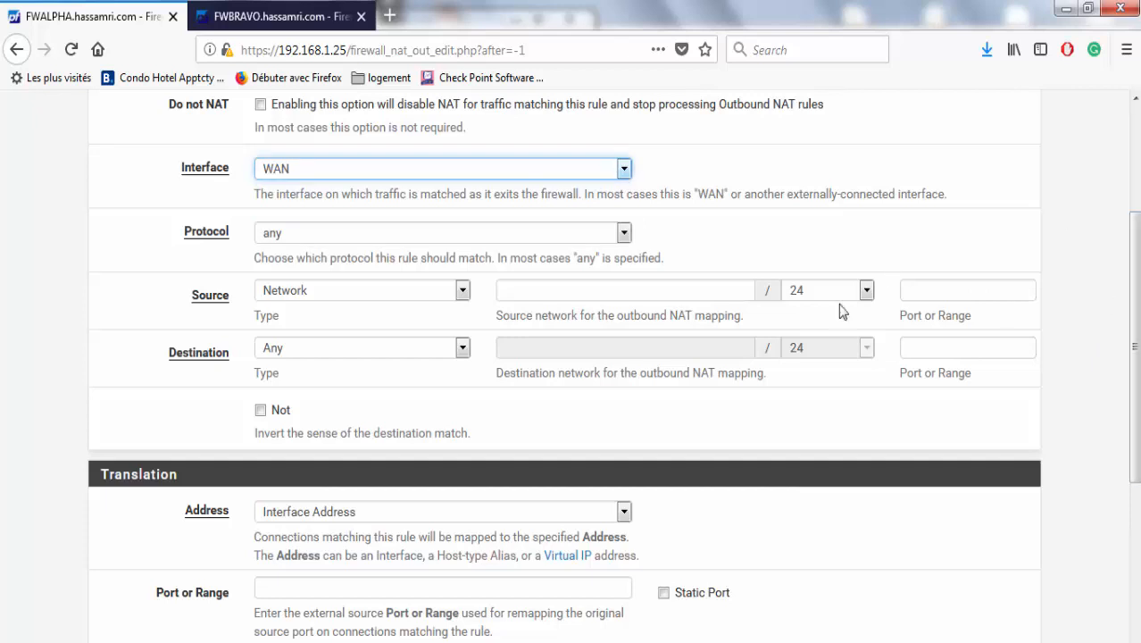
left_click(411, 291)
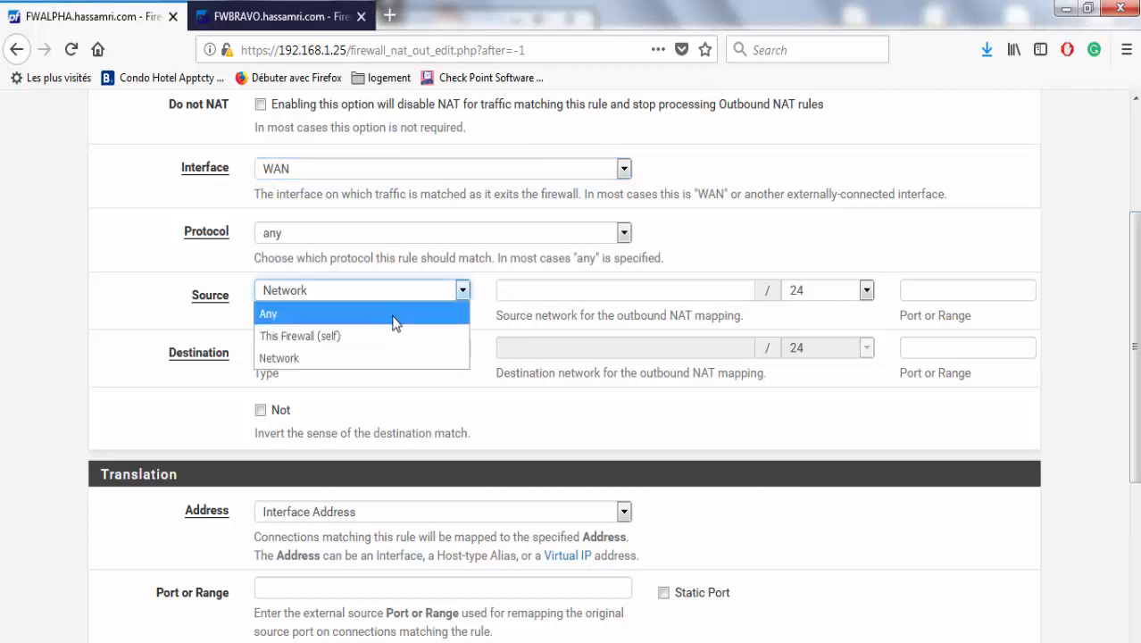
left_click(393, 314)
Set the translation address to the WAN VIP 192.168.1.130 and save the rule.
scroll(1121, 411, "down", 2)
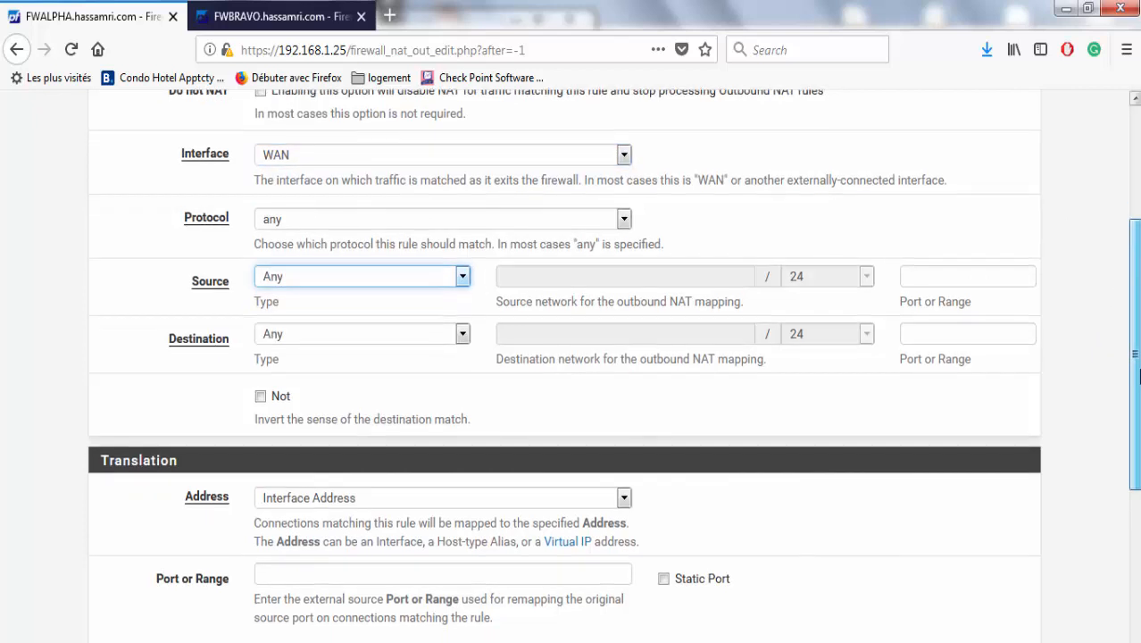
scroll(1116, 420, "down", 2)
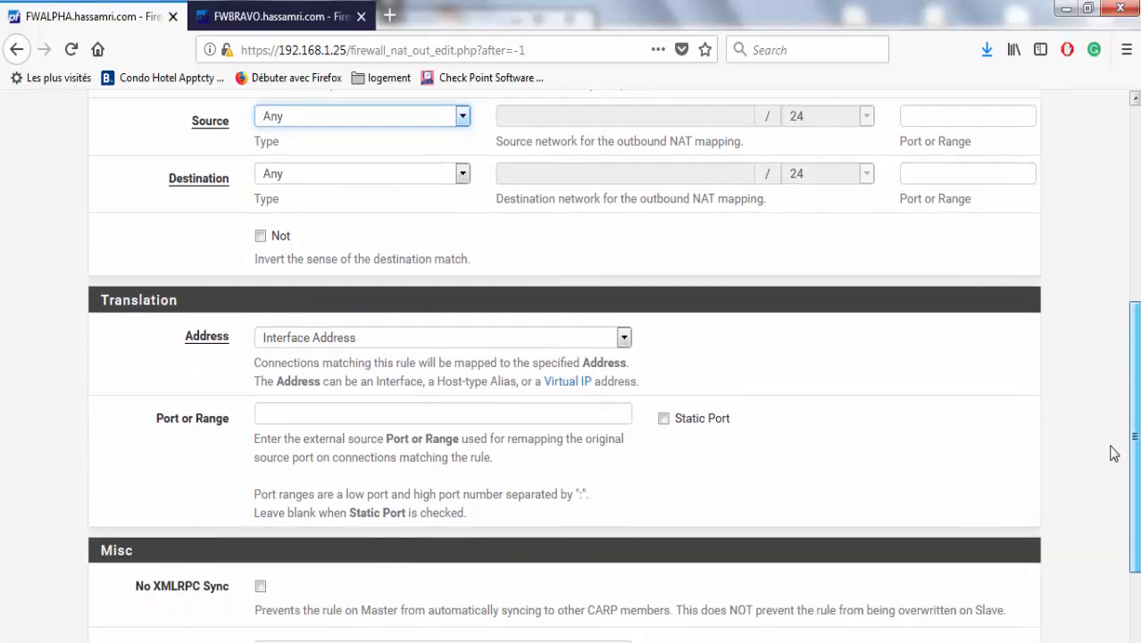
key("F9")
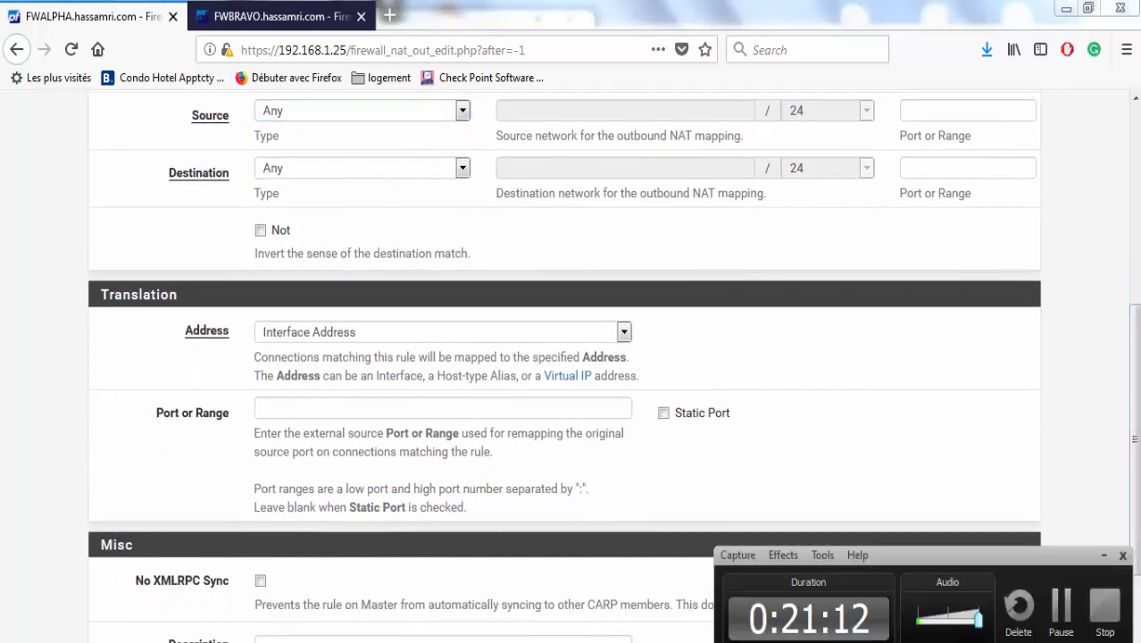
key("F9")
left_click(411, 336)
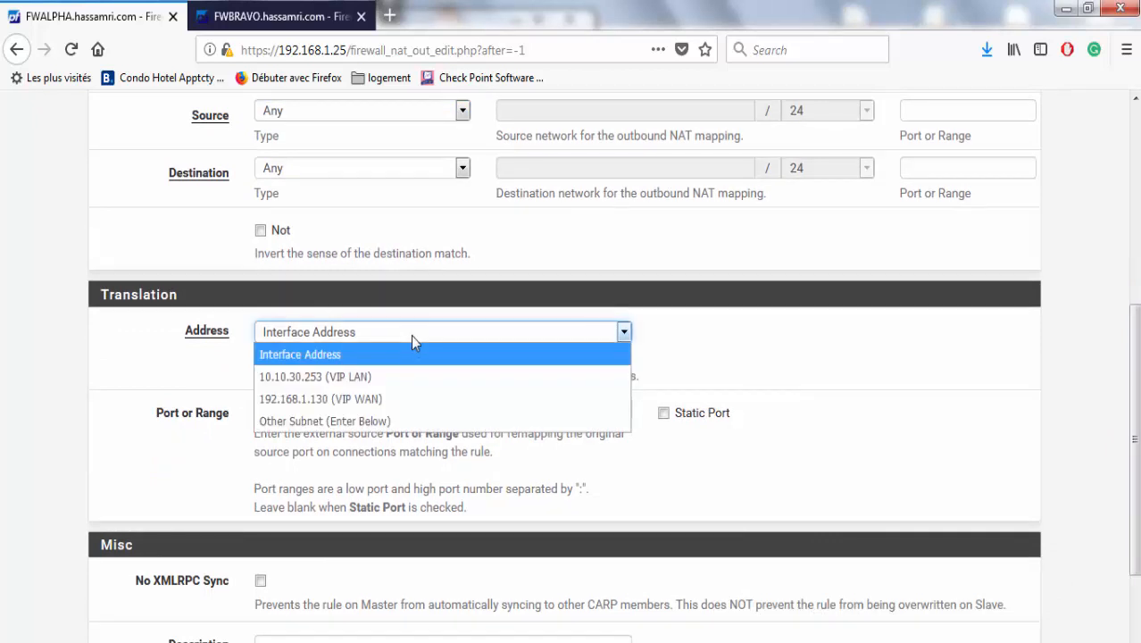
left_click(407, 399)
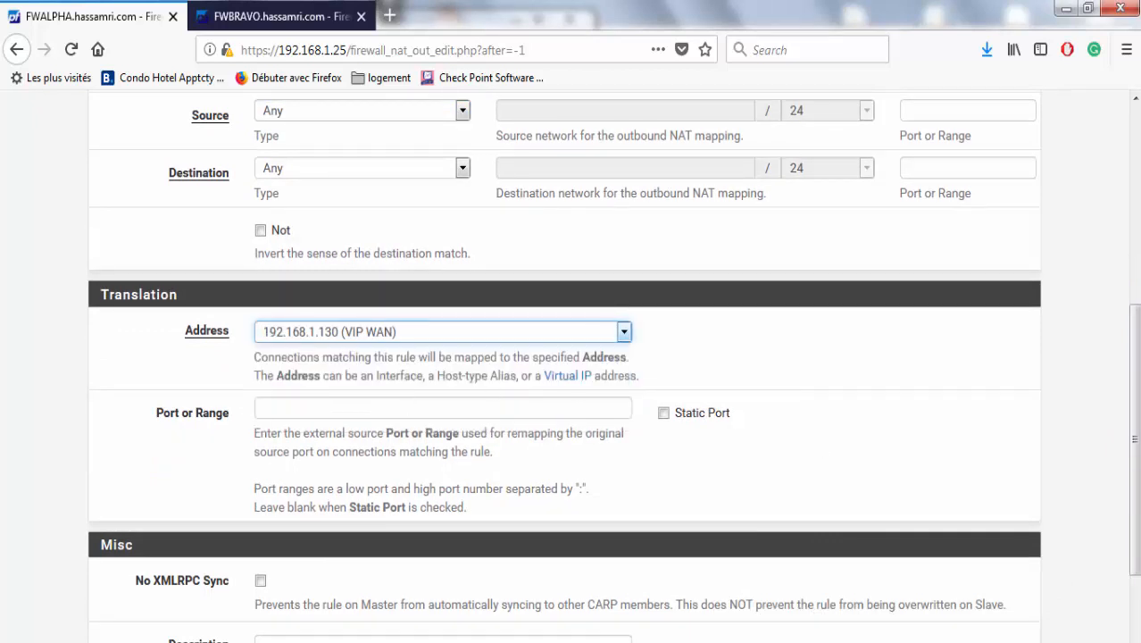
scroll(715, 447, "down", 3)
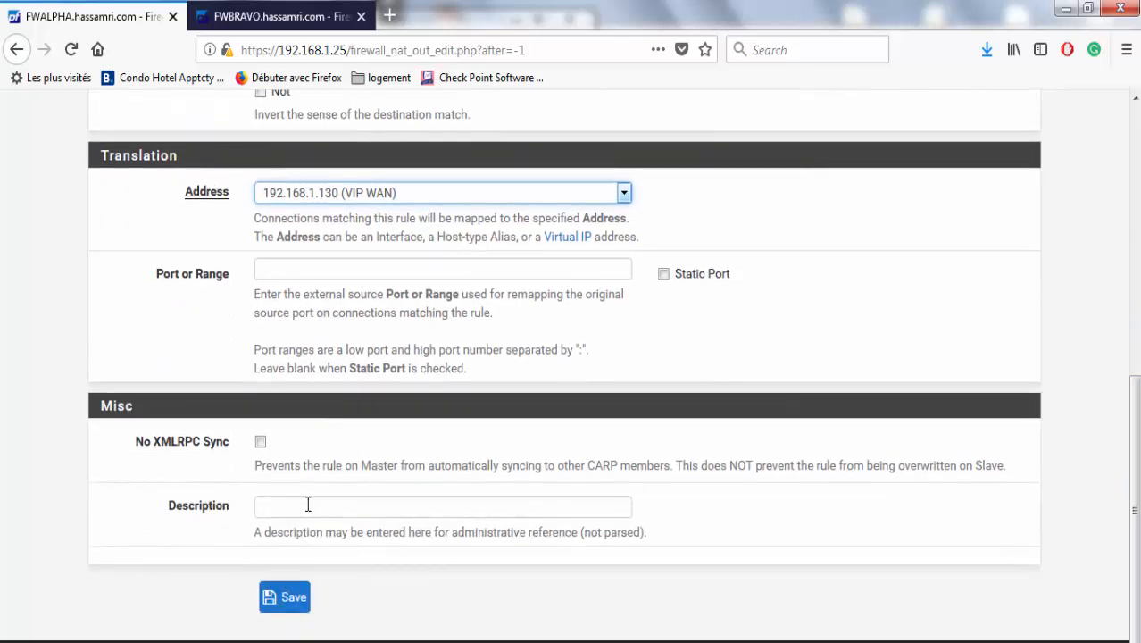
left_click(291, 596)
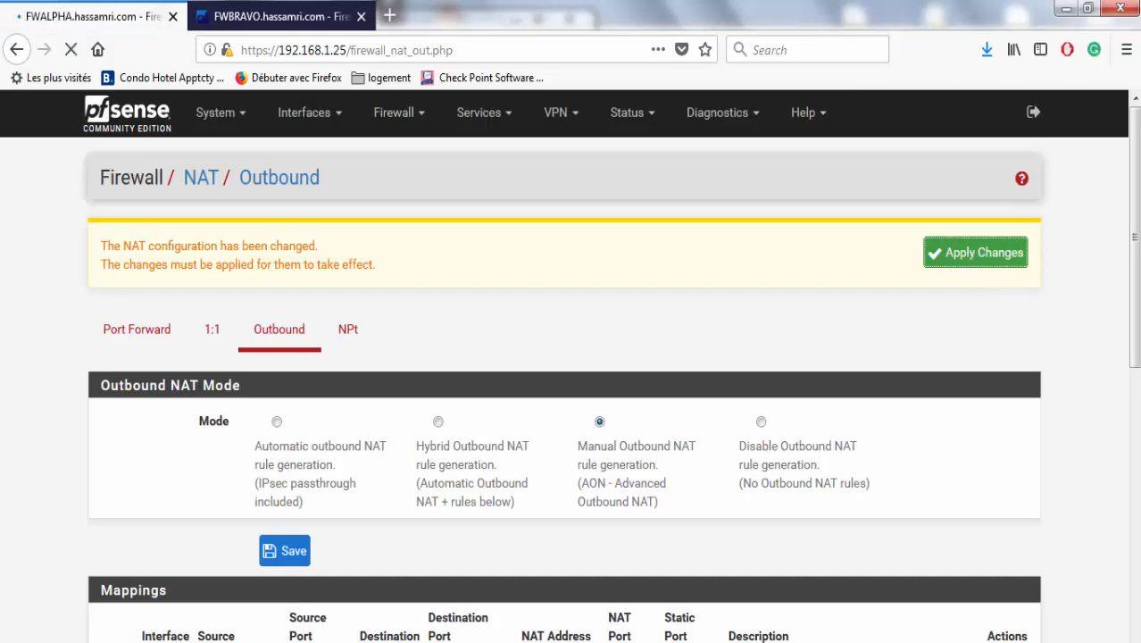
scroll(571, 357, "down", 5)
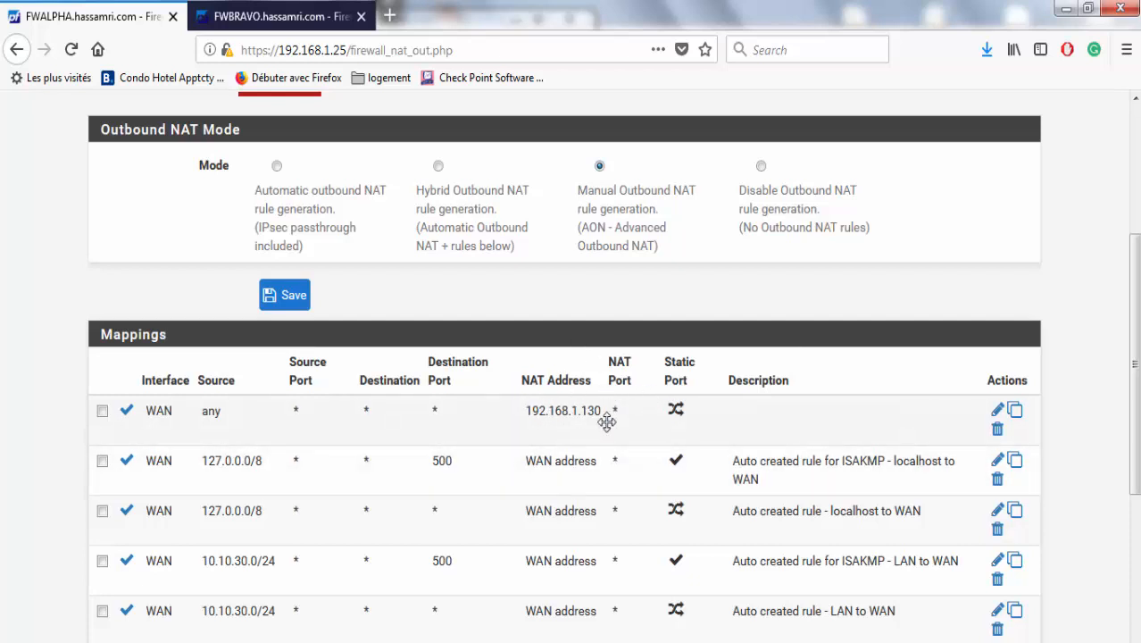
left_click_drag(1134, 309, 1135, 404)
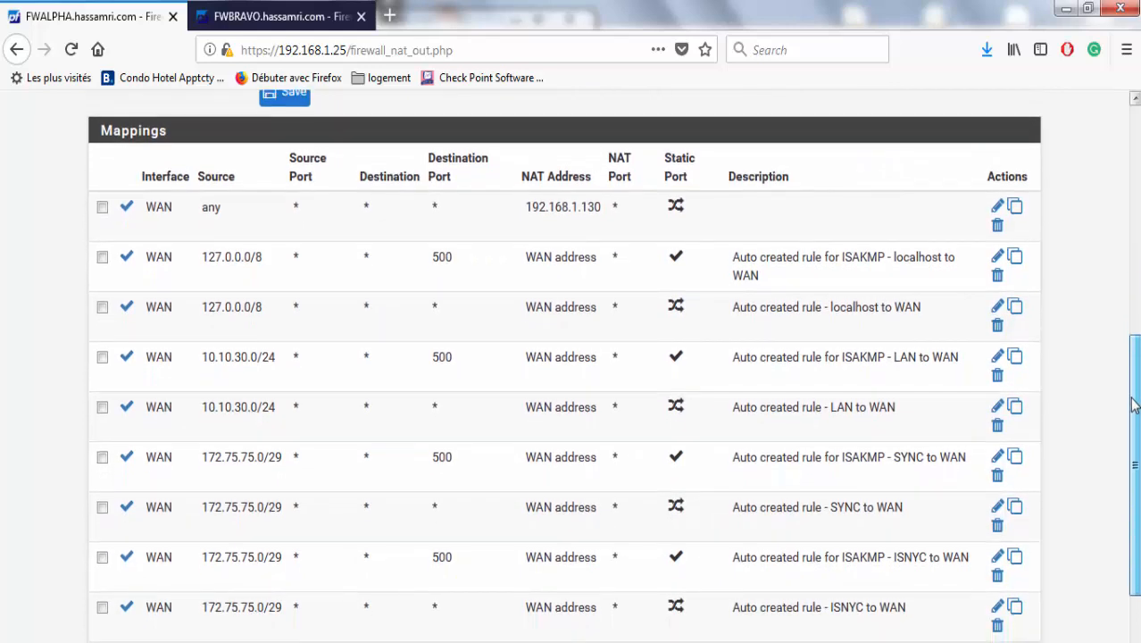
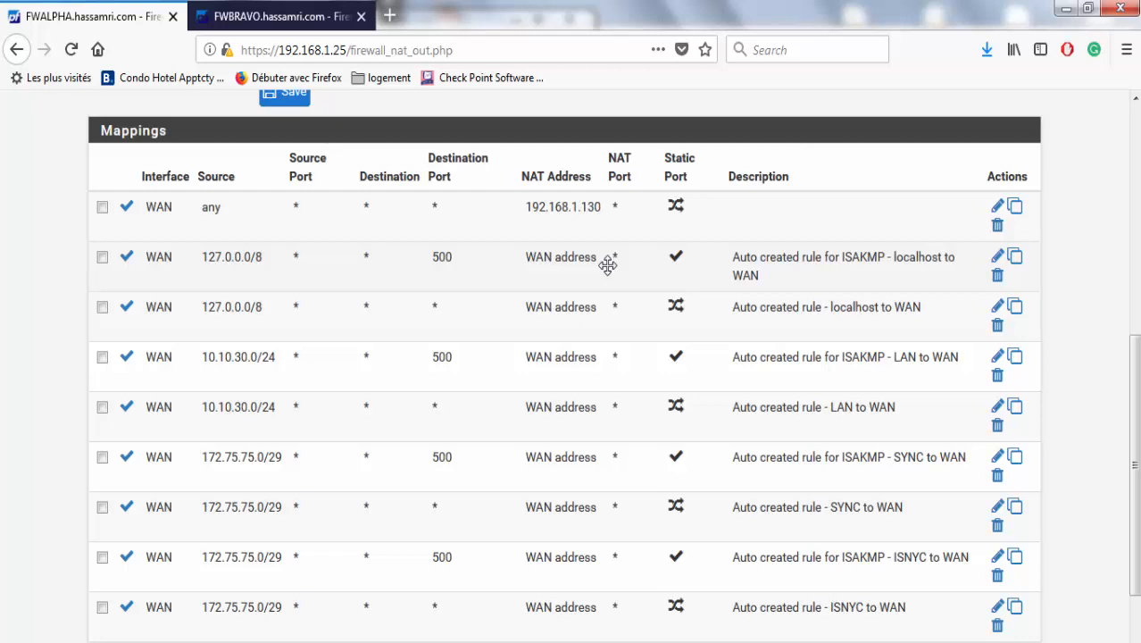
Scroll back up FWALPHA's Outbound NAT page and switch to the FWBRAVO firewall's tab.
scroll(1131, 331, "up", 5)
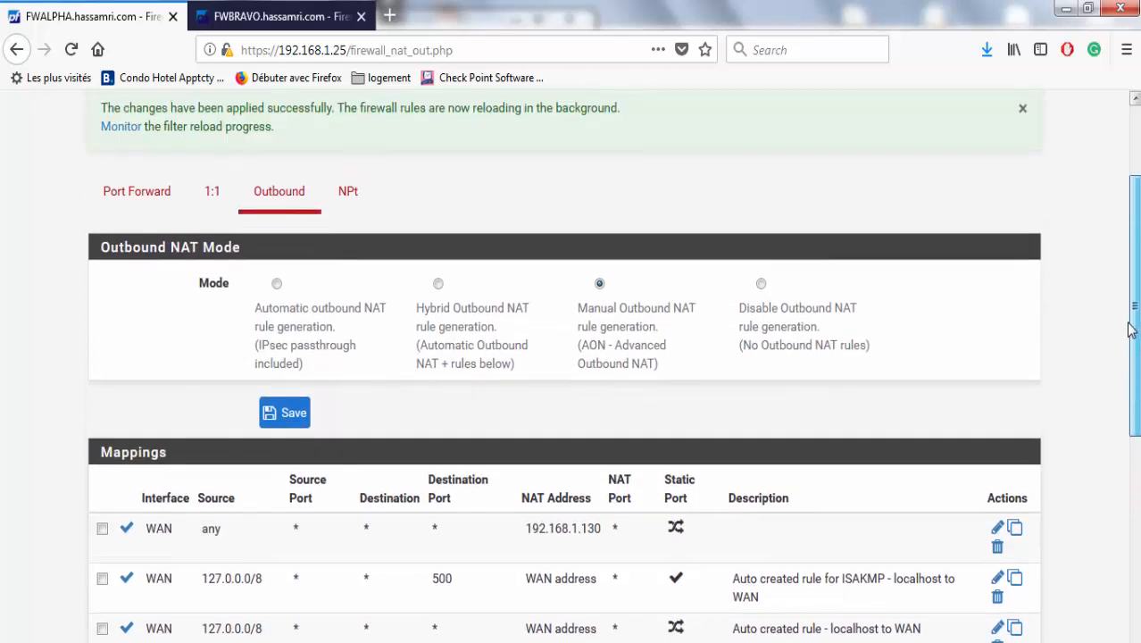
scroll(1130, 331, "up", 3)
left_click(330, 13)
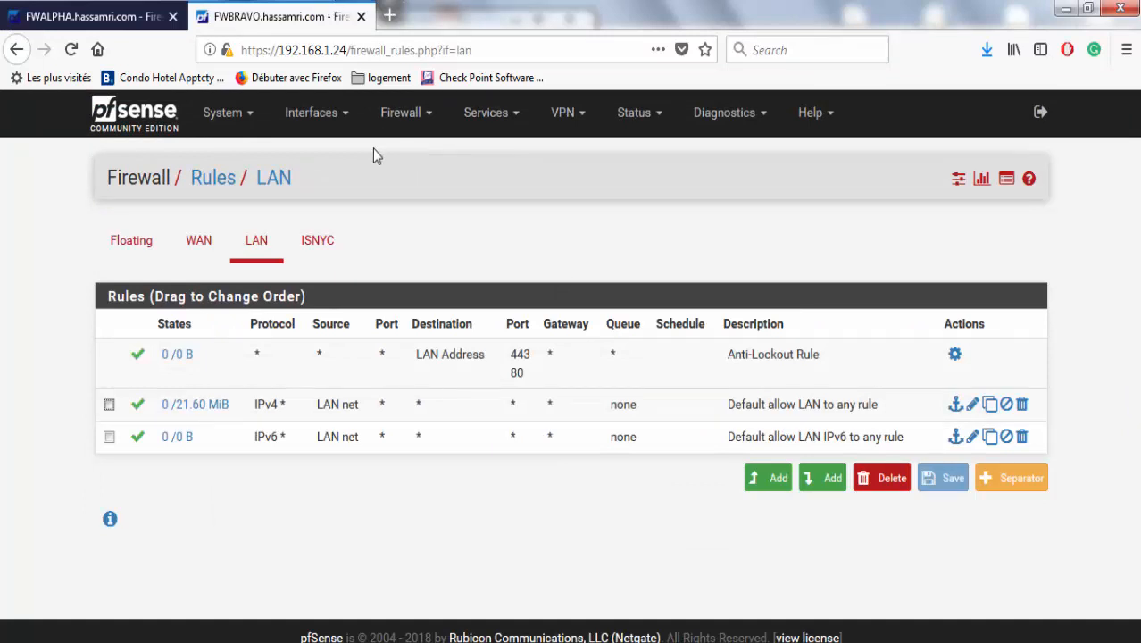
Check that FWBRAVO's Outbound NAT is in manual mode with the 192.168.1.130 mapping, then return to FWALPHA.
left_click(99, 16)
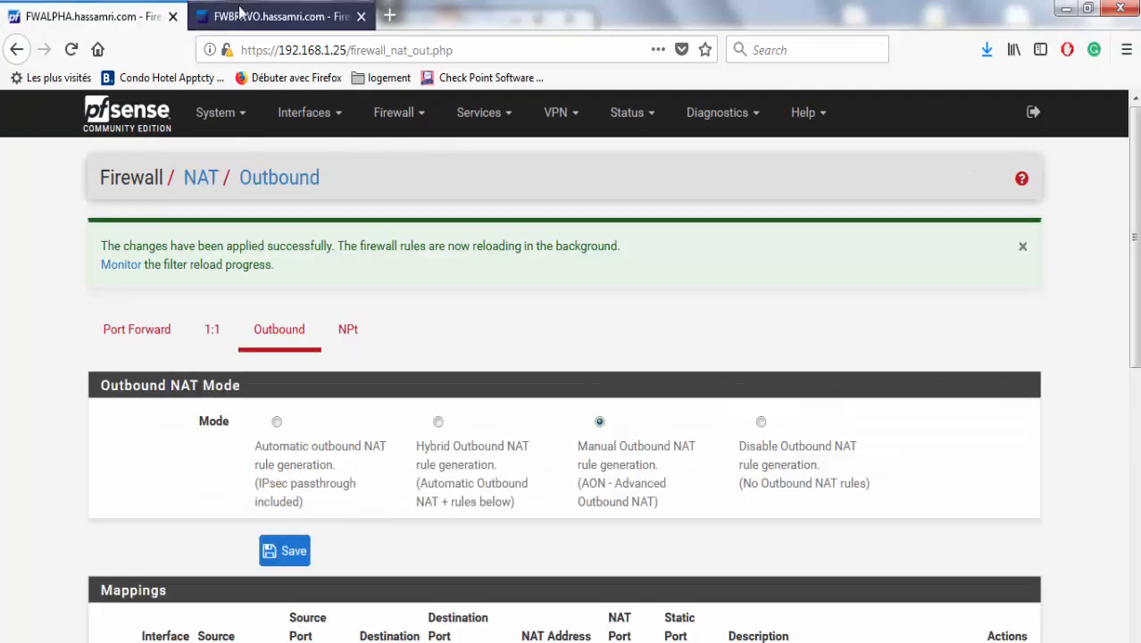
left_click(240, 12)
left_click(425, 113)
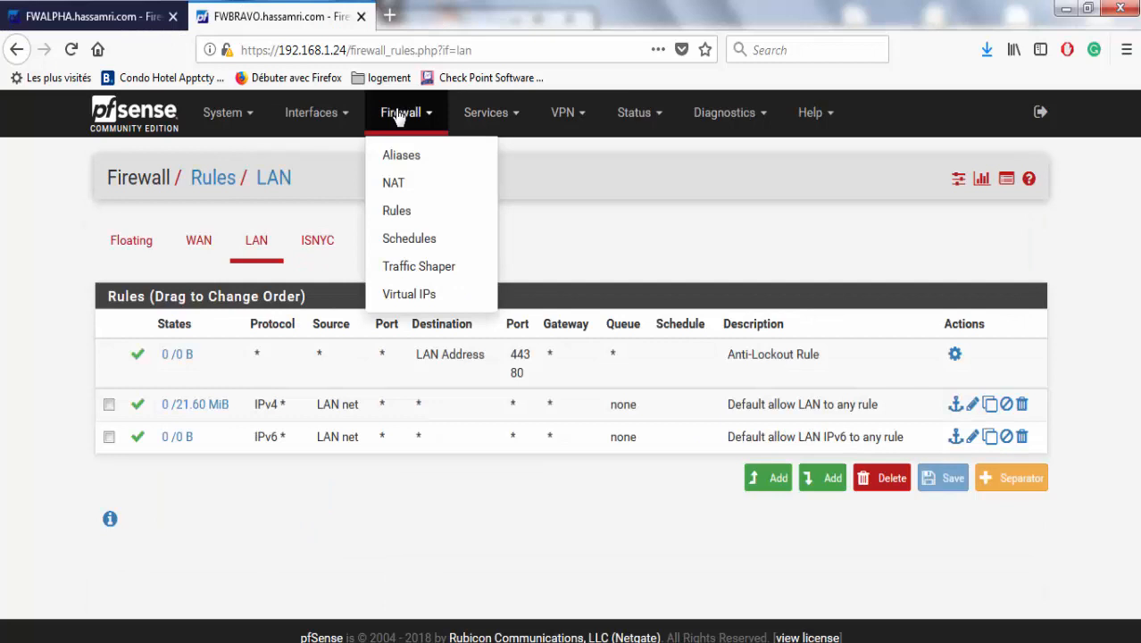
left_click(447, 185)
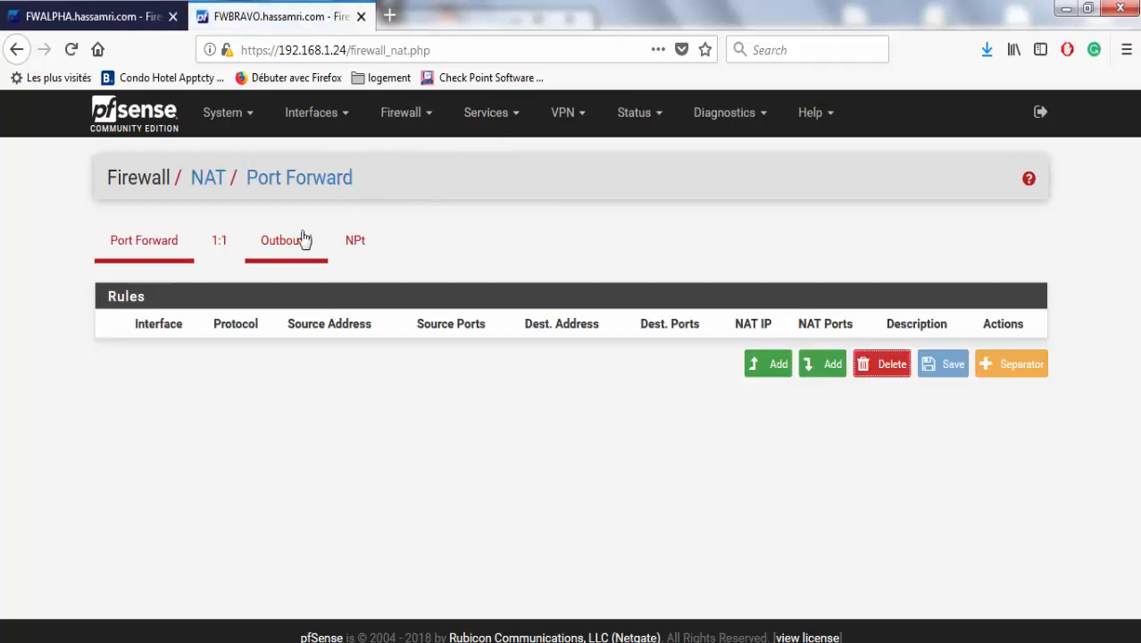
left_click(302, 239)
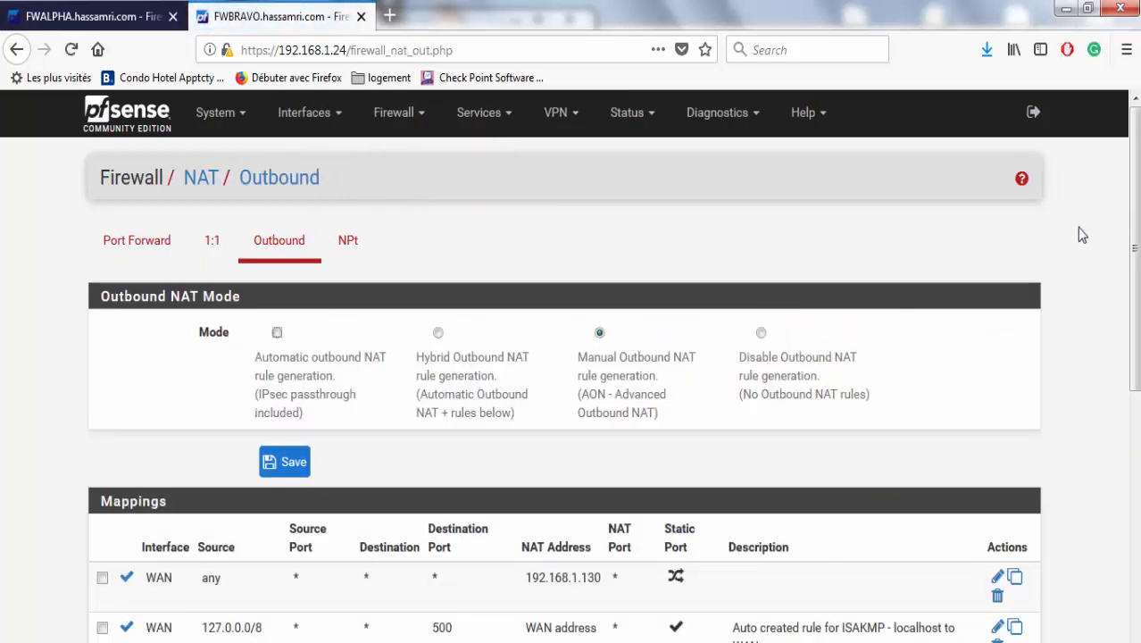
left_click_drag(1132, 232, 1096, 244)
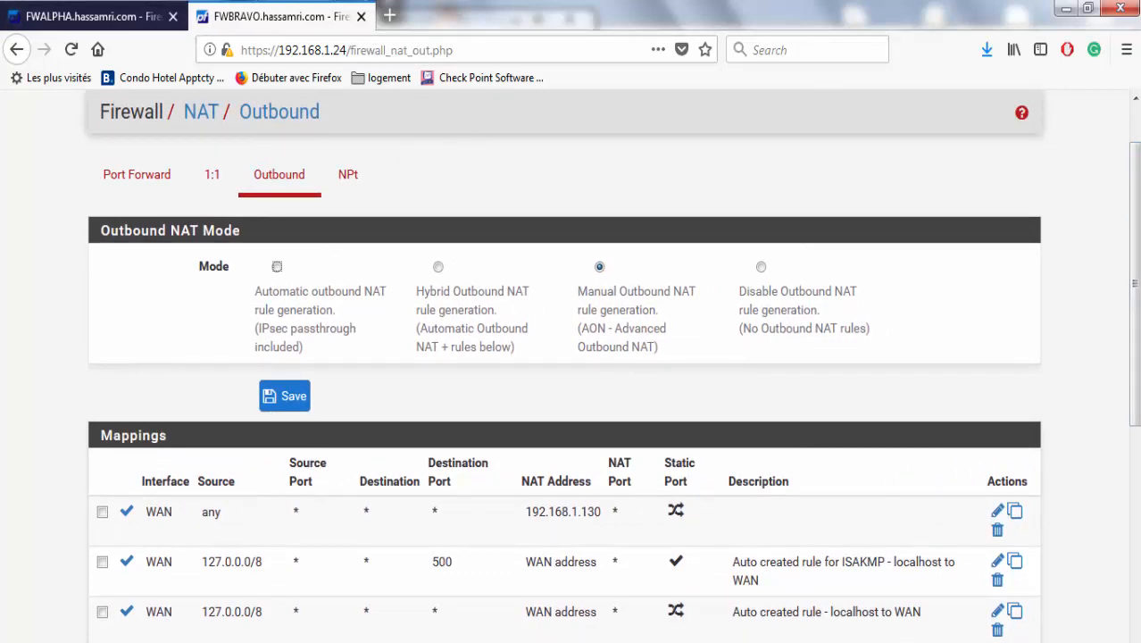
scroll(676, 190, "up", 2)
left_click(102, 9)
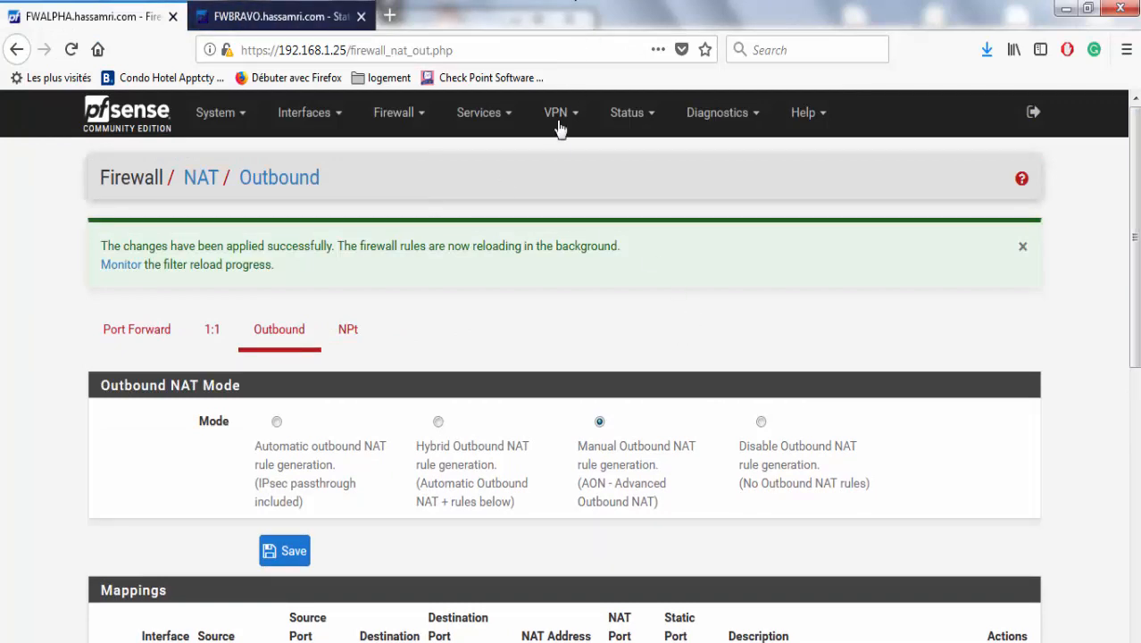
left_click(481, 131)
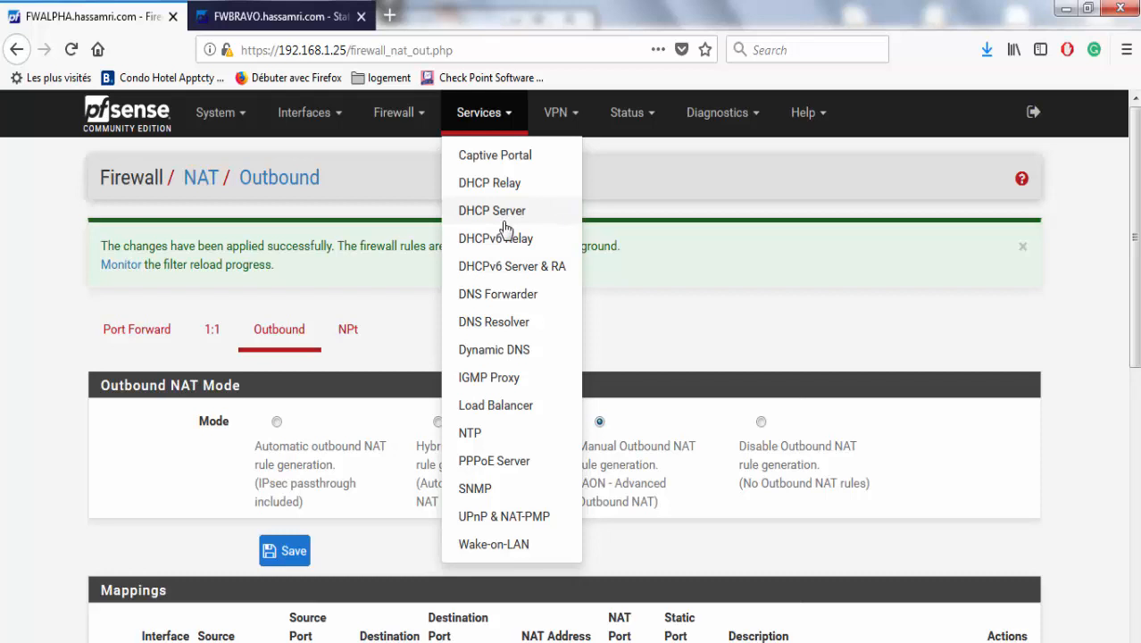
Set FWALPHA's DNS Resolver outgoing network interface to 192.168.1.130 (VIP WAN) and save.
left_click(510, 324)
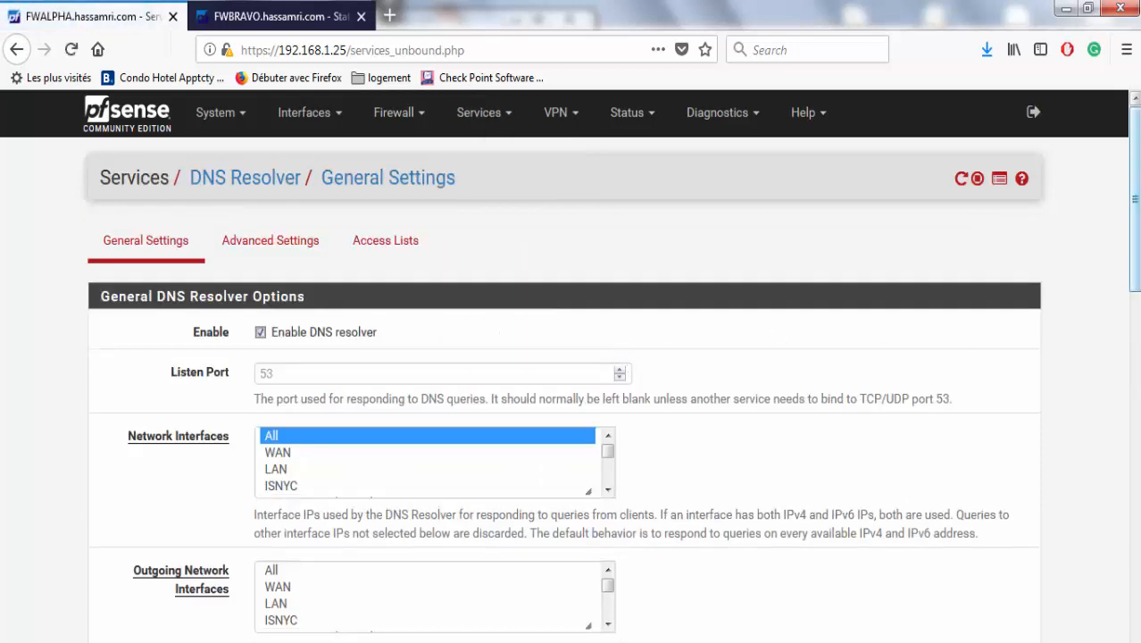
left_click_drag(1136, 268, 1137, 344)
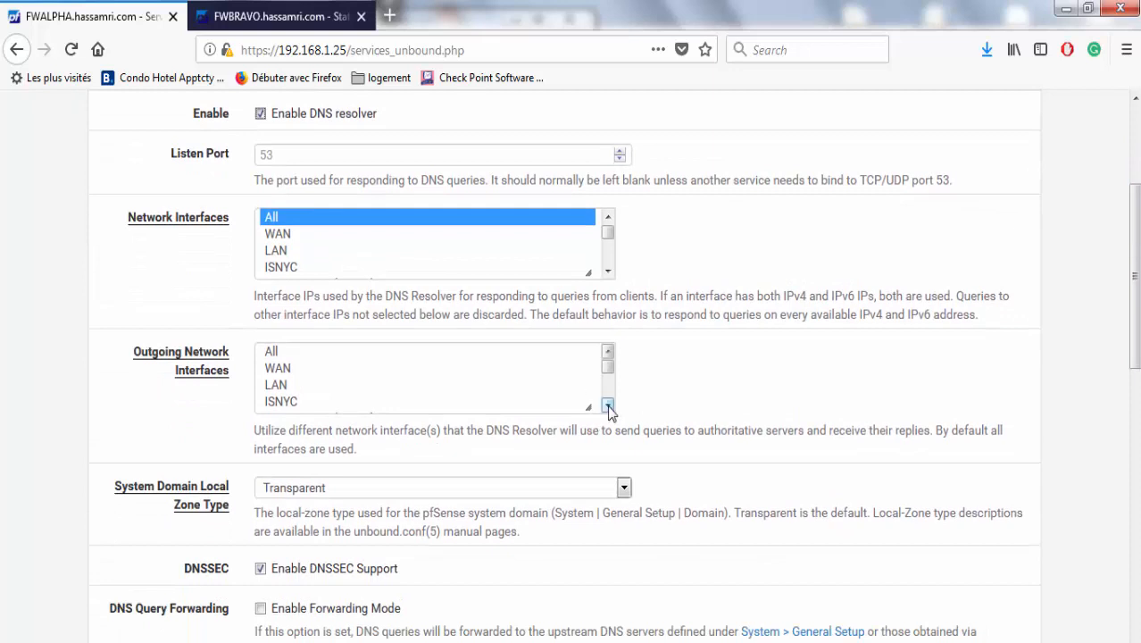
scroll(608, 406, "down", 2)
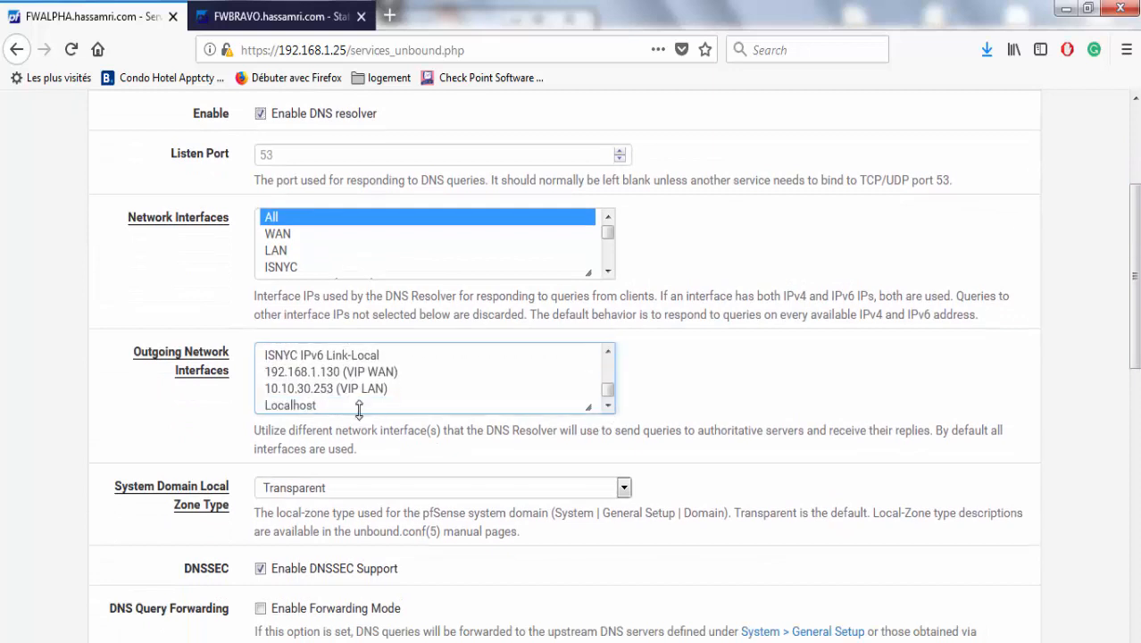
left_click(351, 373)
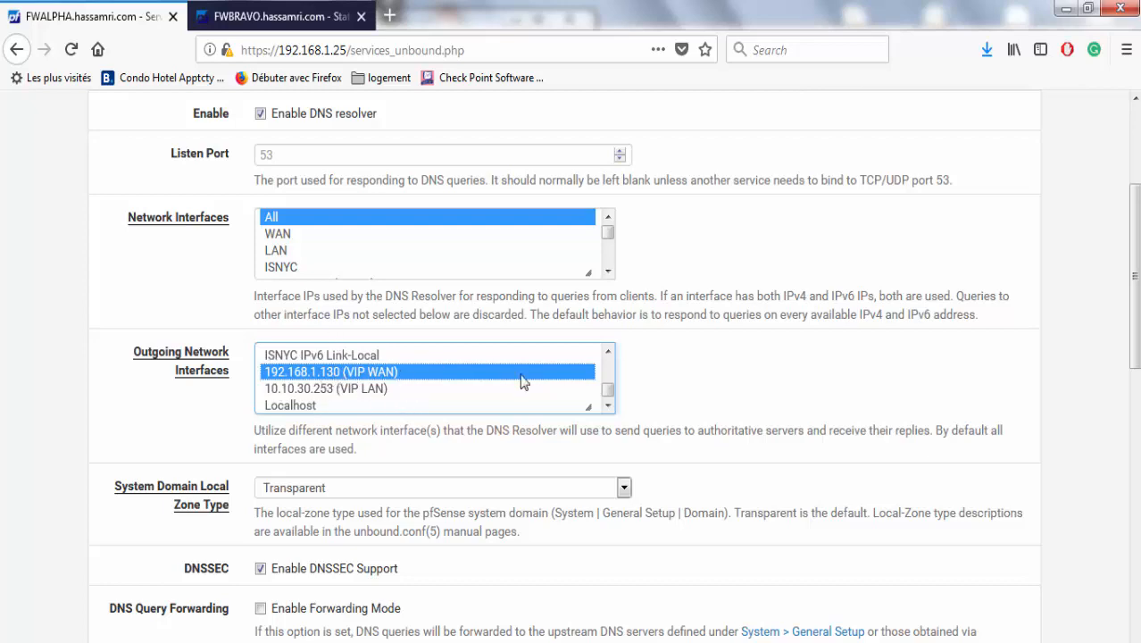
scroll(1109, 480, "down", 5)
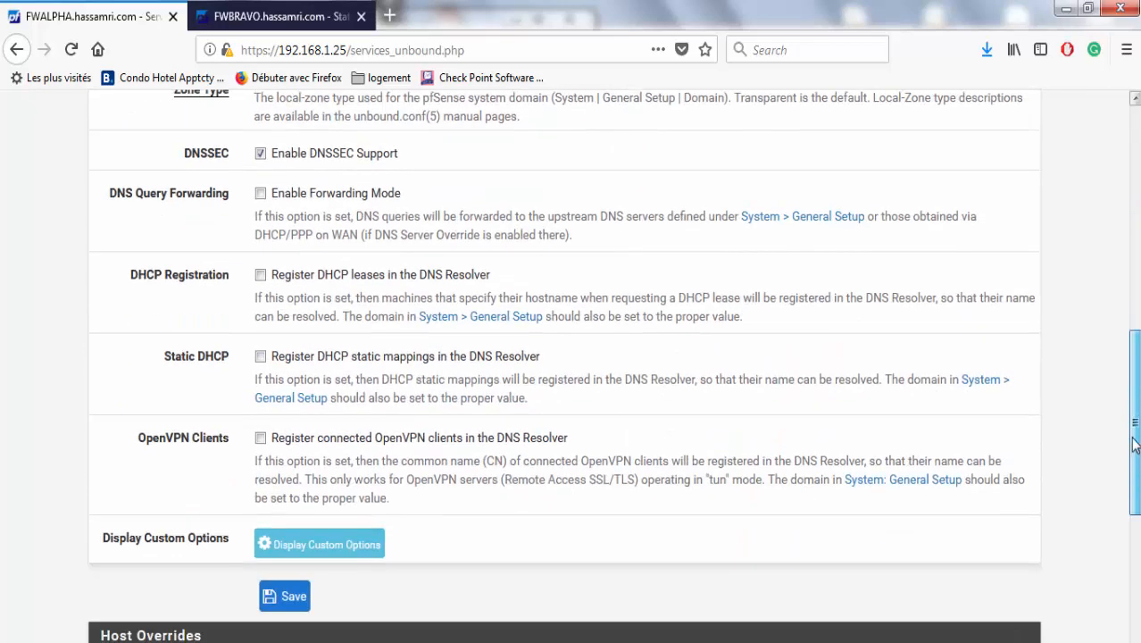
scroll(1109, 480, "up", 4)
scroll(1109, 480, "down", 2)
scroll(1110, 480, "down", 4)
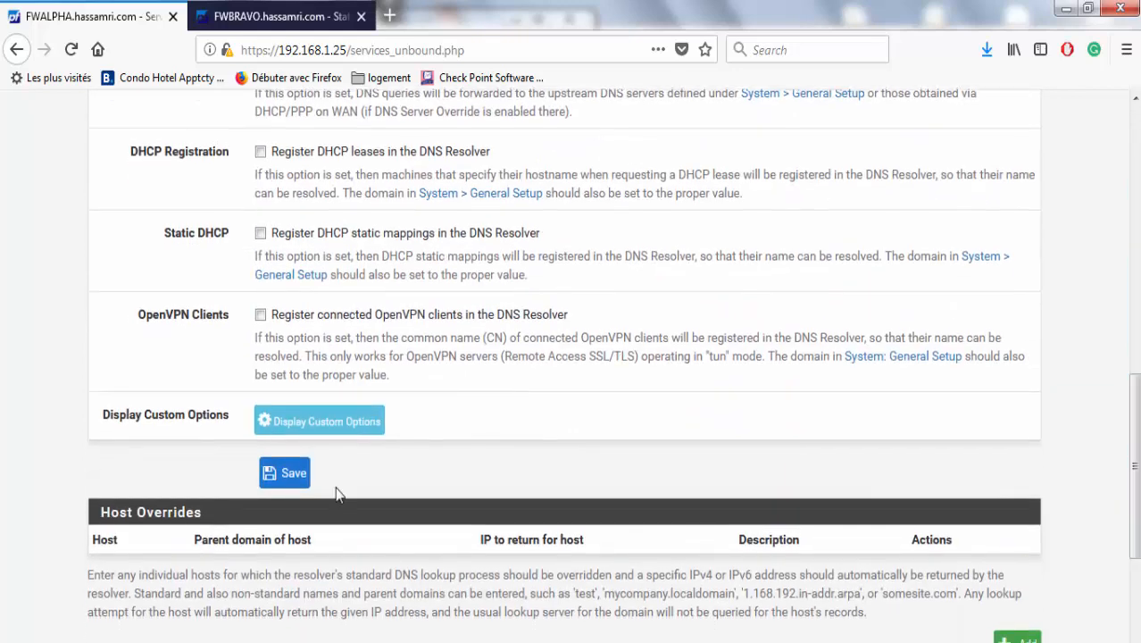
left_click(284, 473)
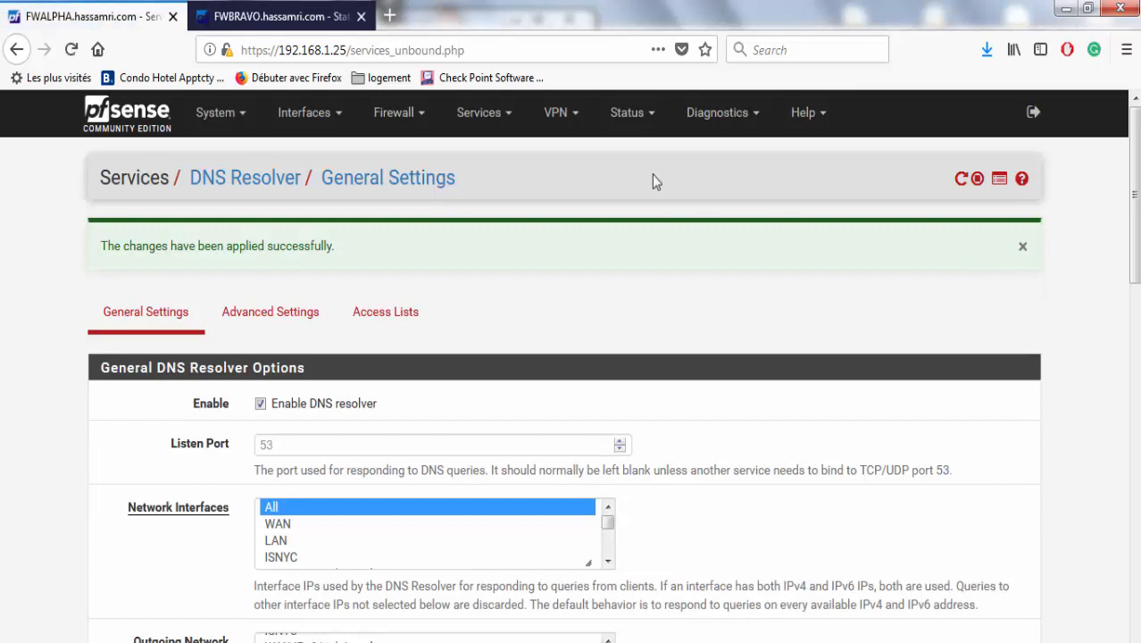
left_click(556, 113)
Open FWALPHA's LAN DHCP server and check its range 10.10.30.100 to 10.10.30.120.
left_click(481, 114)
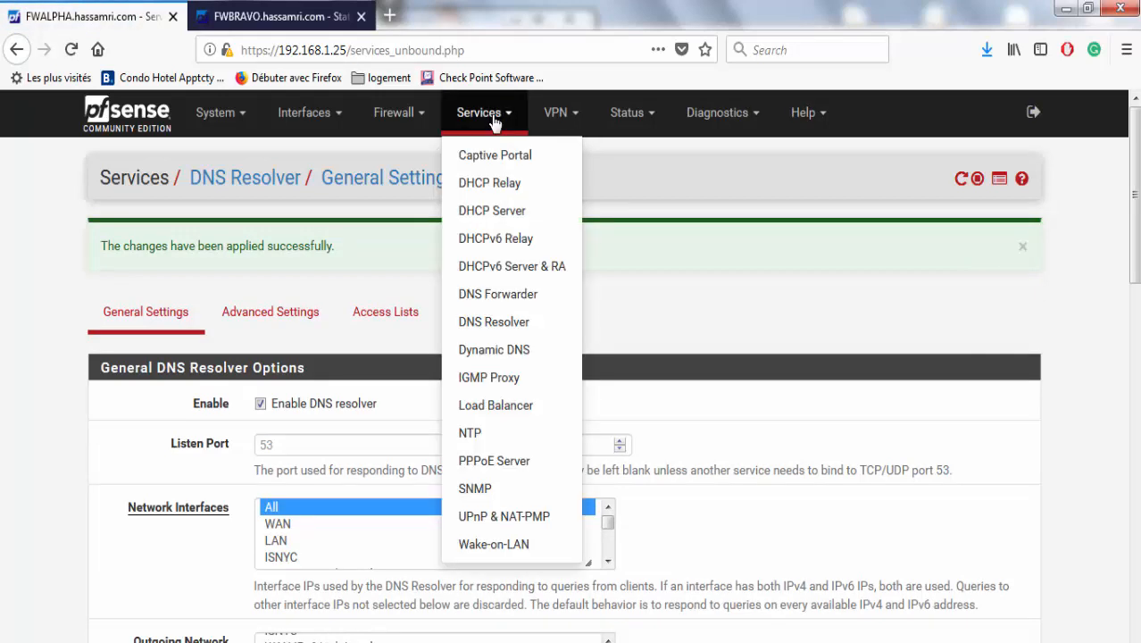
left_click(510, 213)
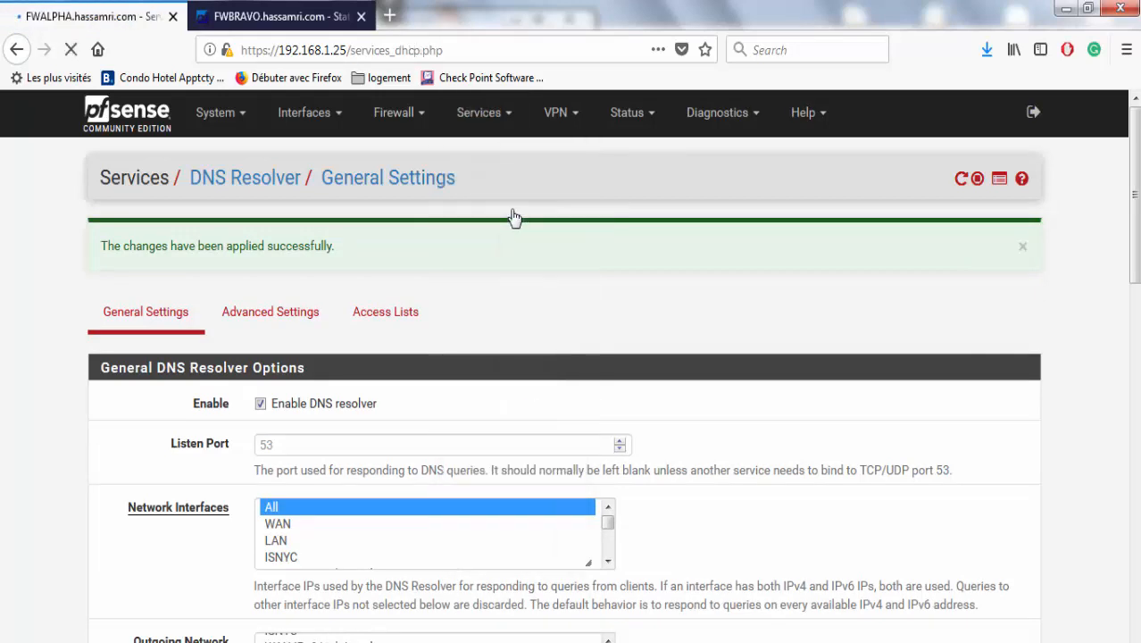
left_click_drag(1132, 178, 1133, 256)
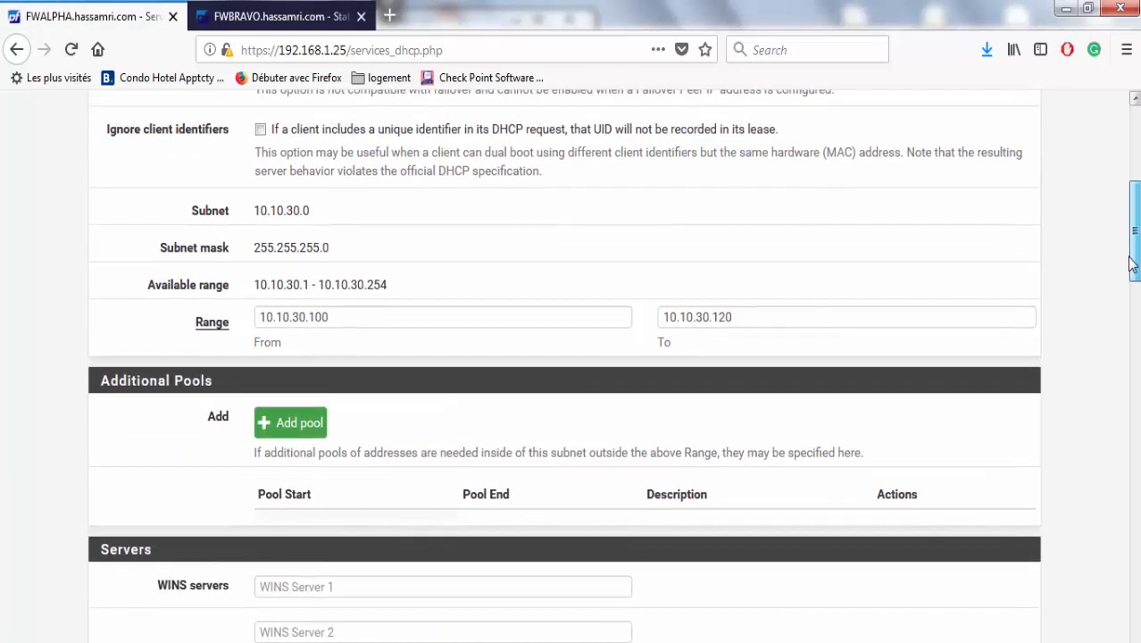
left_click_drag(1133, 263, 1133, 239)
left_click_drag(404, 453, 206, 438)
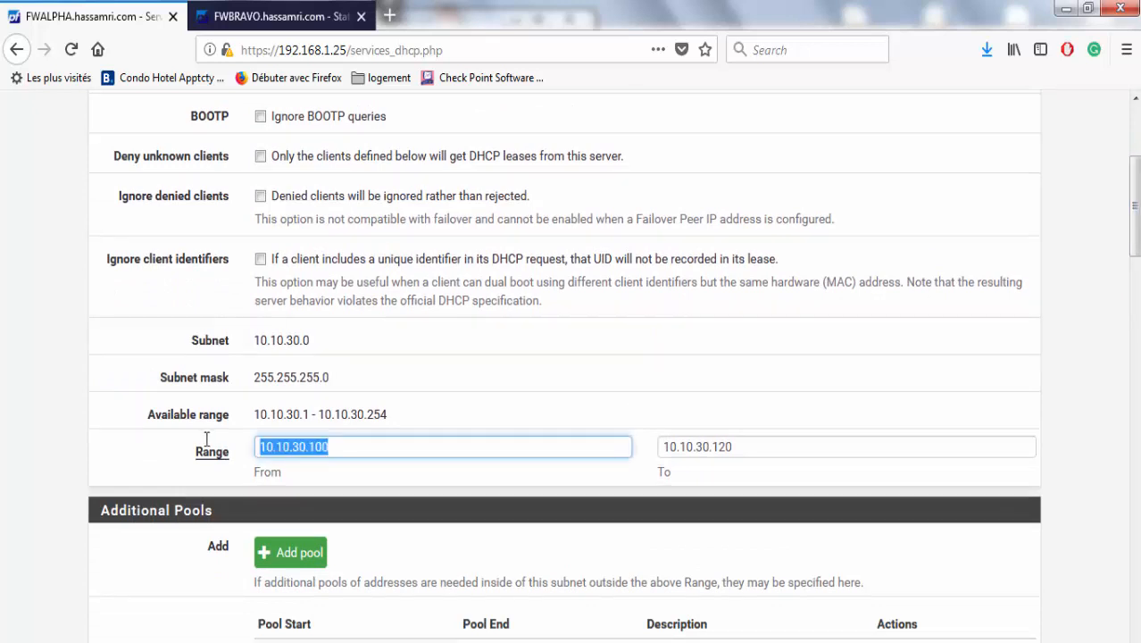
left_click_drag(732, 442, 654, 452)
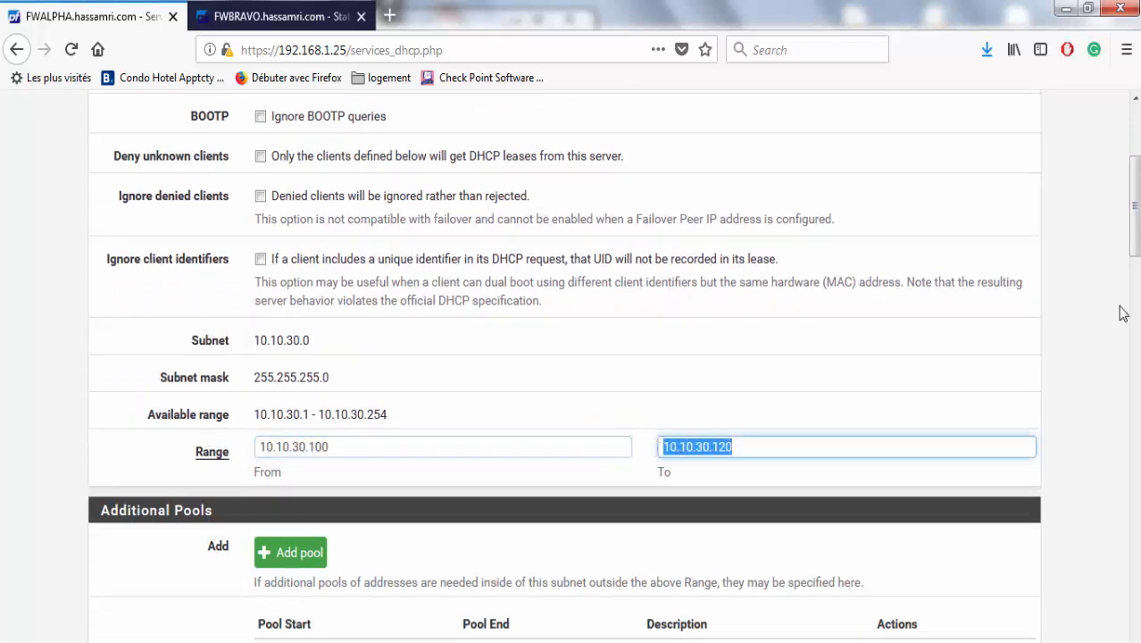
scroll(1124, 317, "down", 5)
scroll(1126, 327, "down", 5)
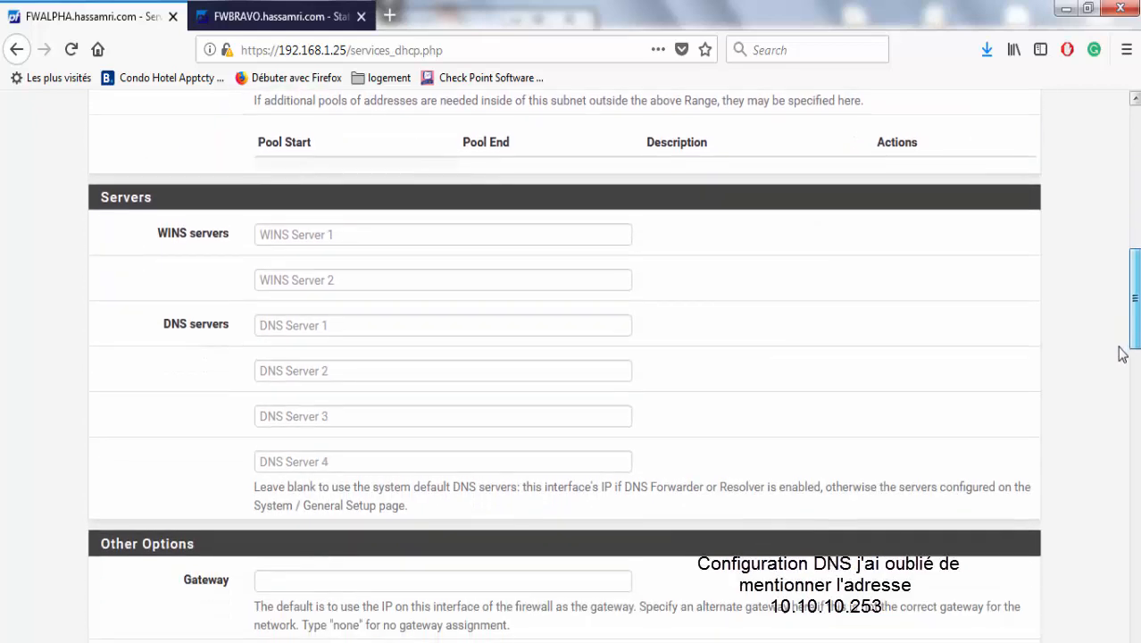
Copy the VIP LAN address 10.10.30.253 from the Edraw Max diagram for the Gateway field.
left_click(481, 481)
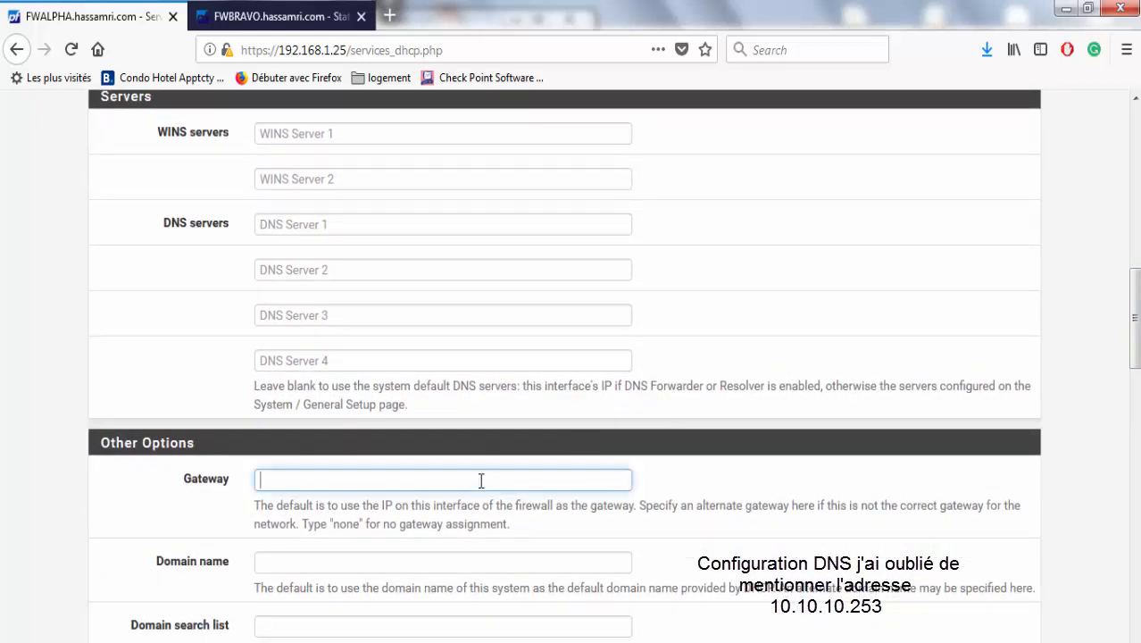
left_click(920, 615)
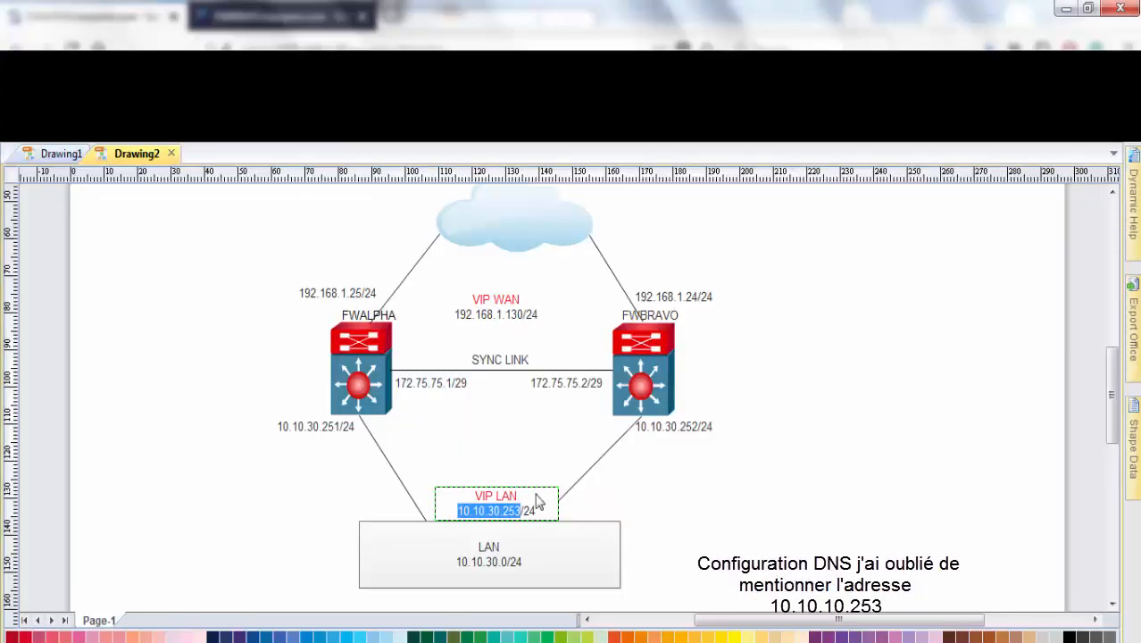
right_click(501, 508)
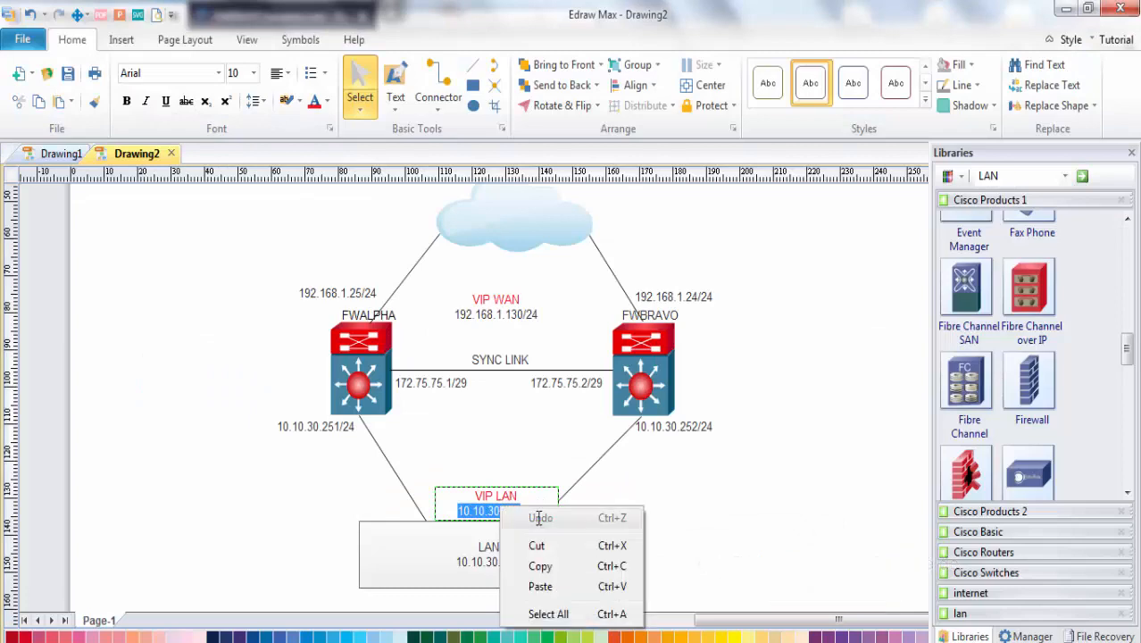
left_click(542, 564)
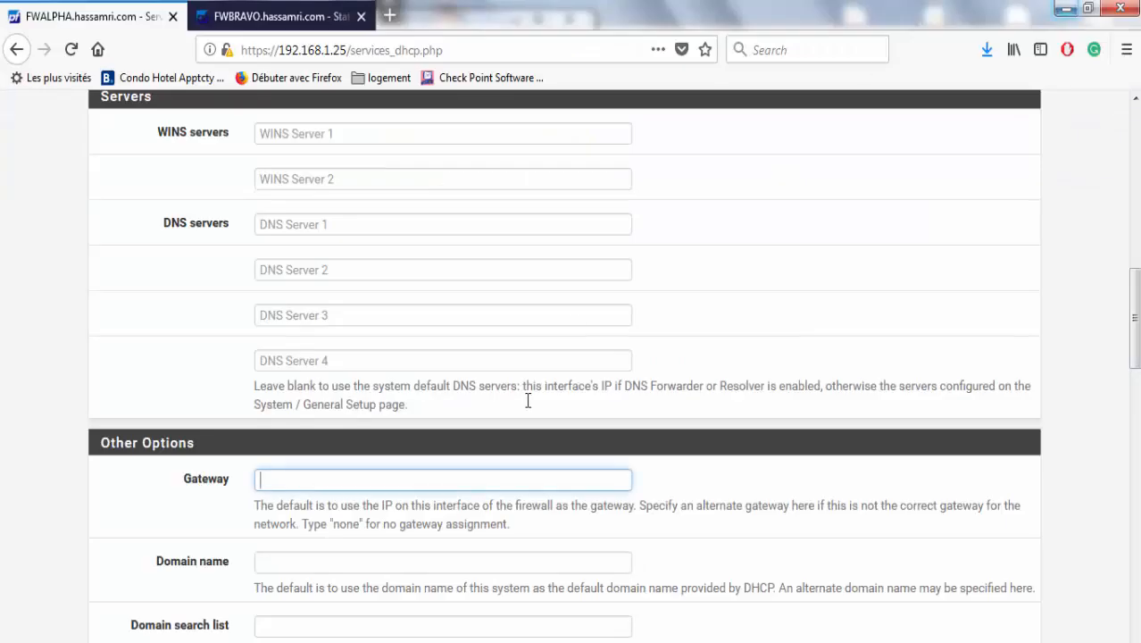
Paste 10.10.30.253 into FWALPHA's LAN DHCP Gateway field.
left_click(1065, 8)
key("ctrl+v")
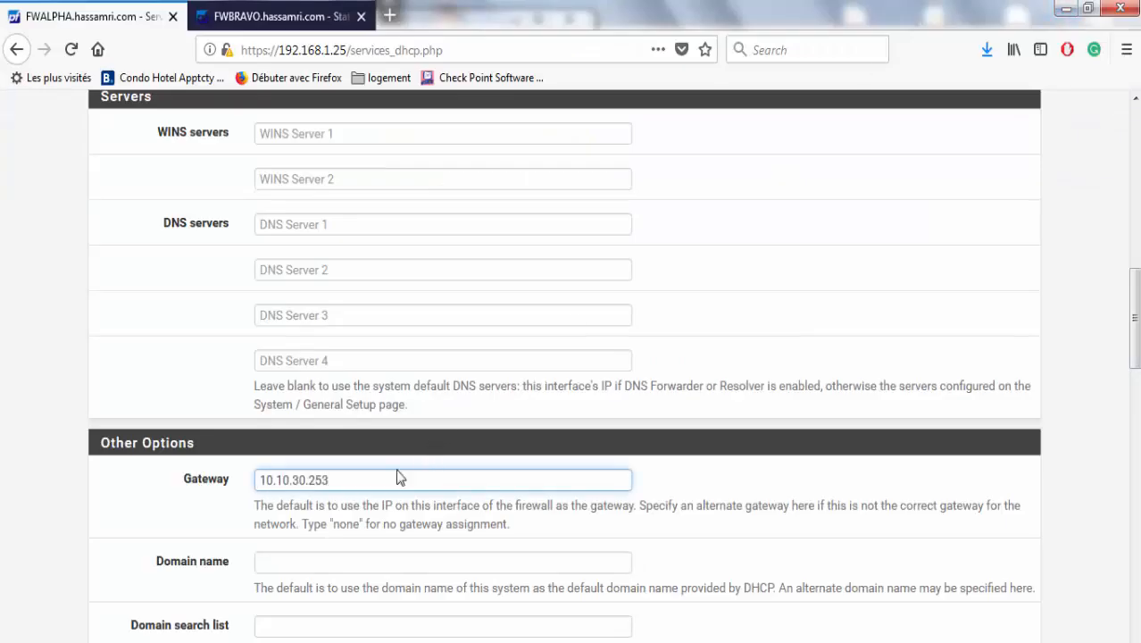
left_click(211, 523)
left_click_drag(1135, 317, 1101, 397)
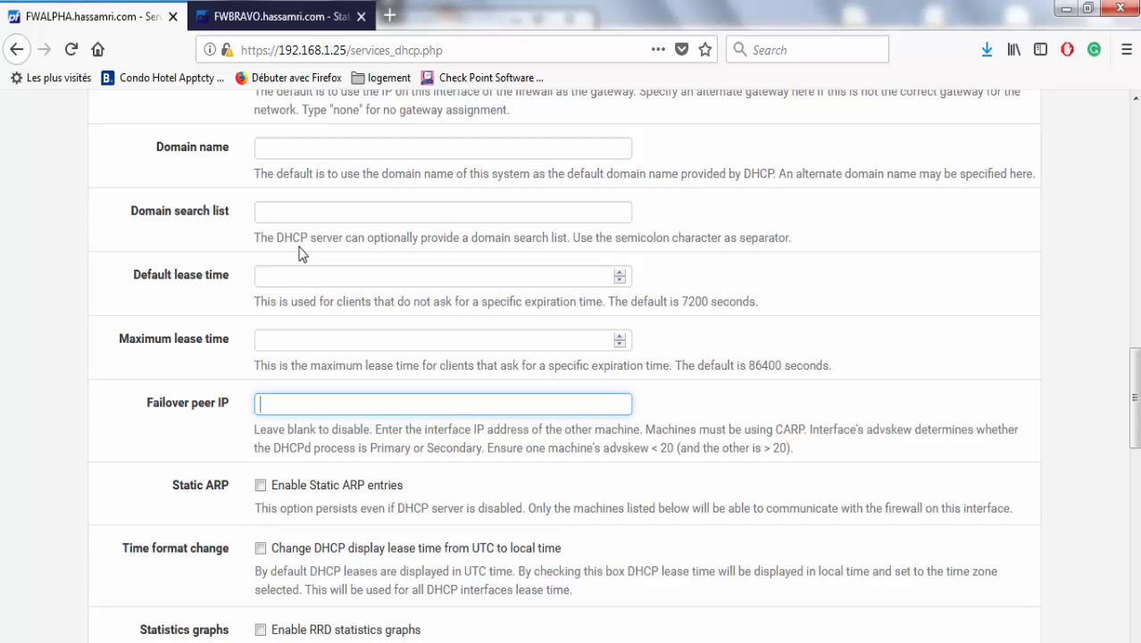
Scroll to Failover peer IP and select FWBRAVO's LAN address 10.10.30.252 in the diagram label.
left_click(254, 17)
left_click(103, 9)
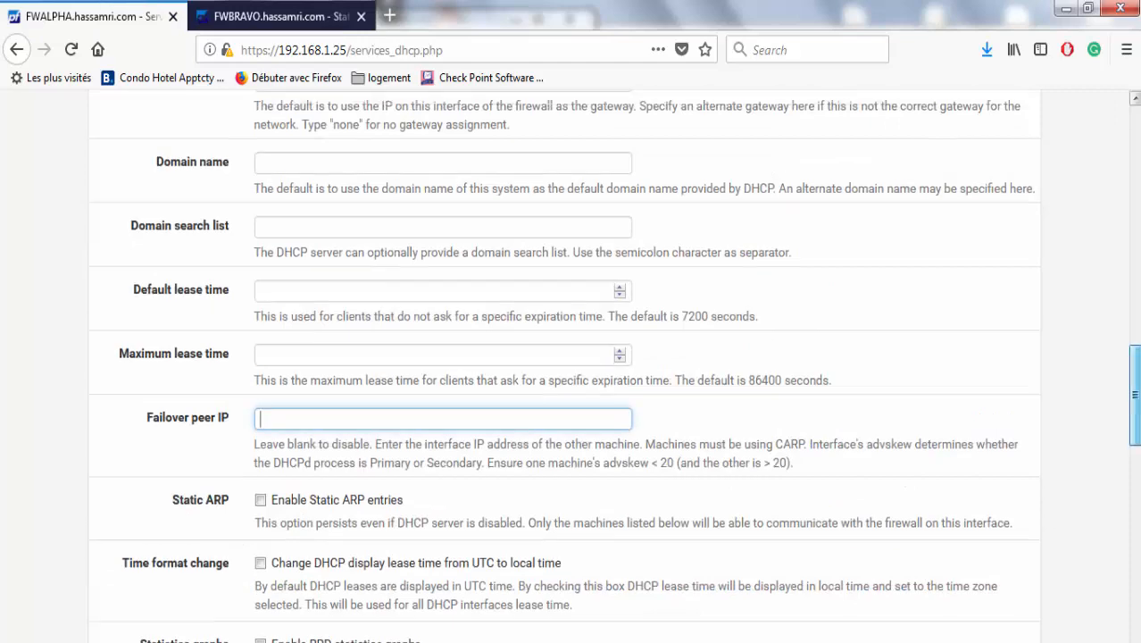
scroll(1114, 221, "up", 10)
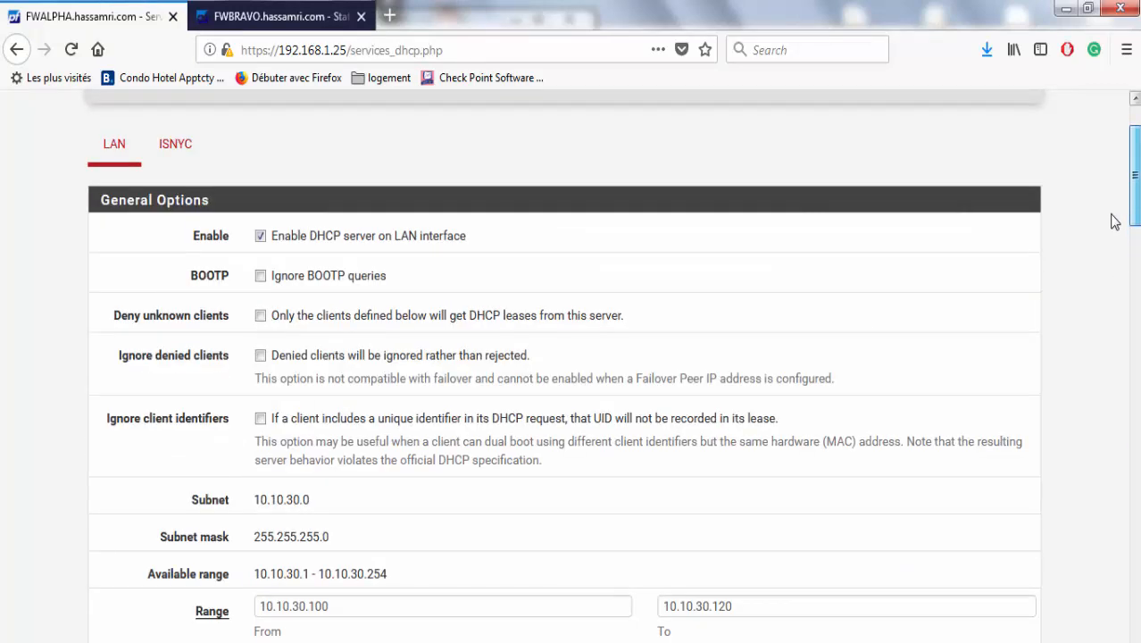
scroll(1115, 220, "down", 8)
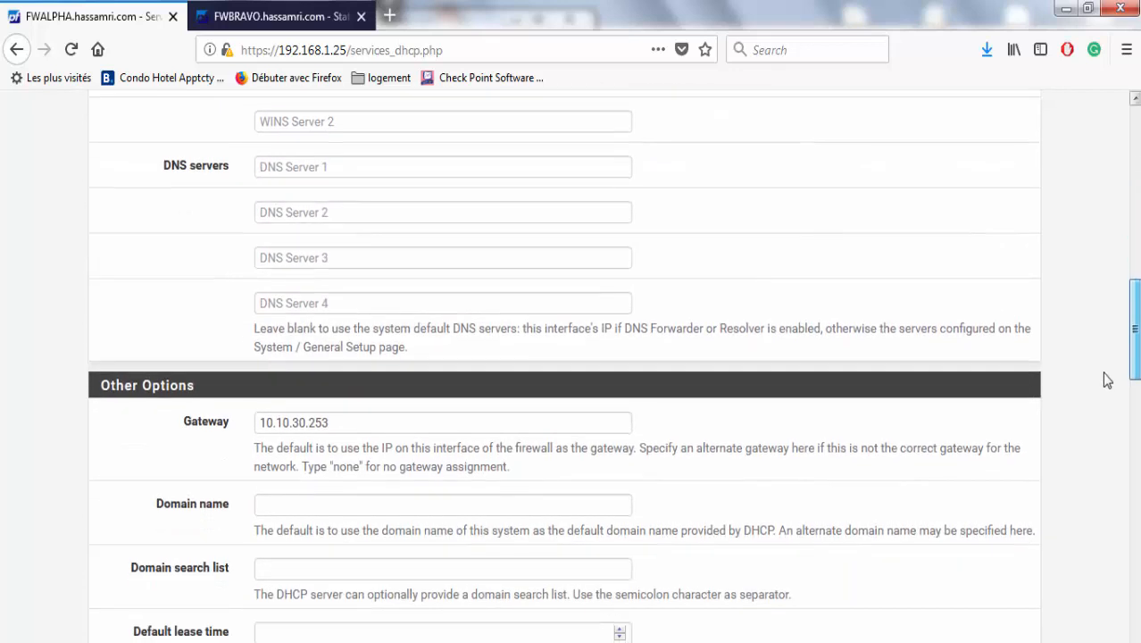
scroll(1106, 381, "down", 5)
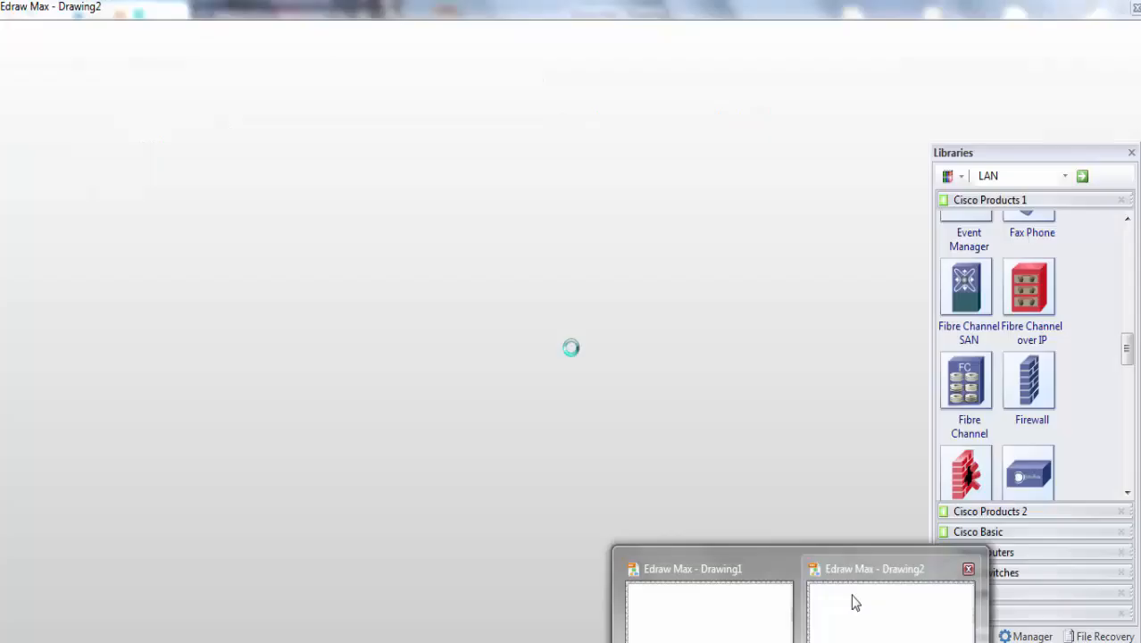
left_click(854, 601)
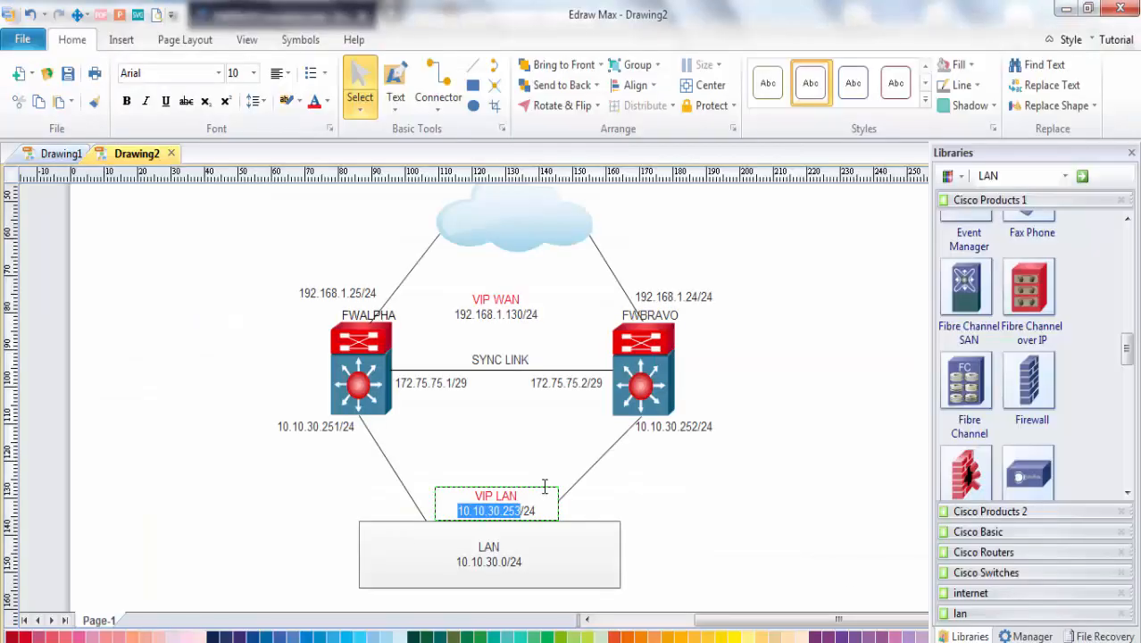
left_click(663, 433)
double_click(662, 427)
left_click(678, 428)
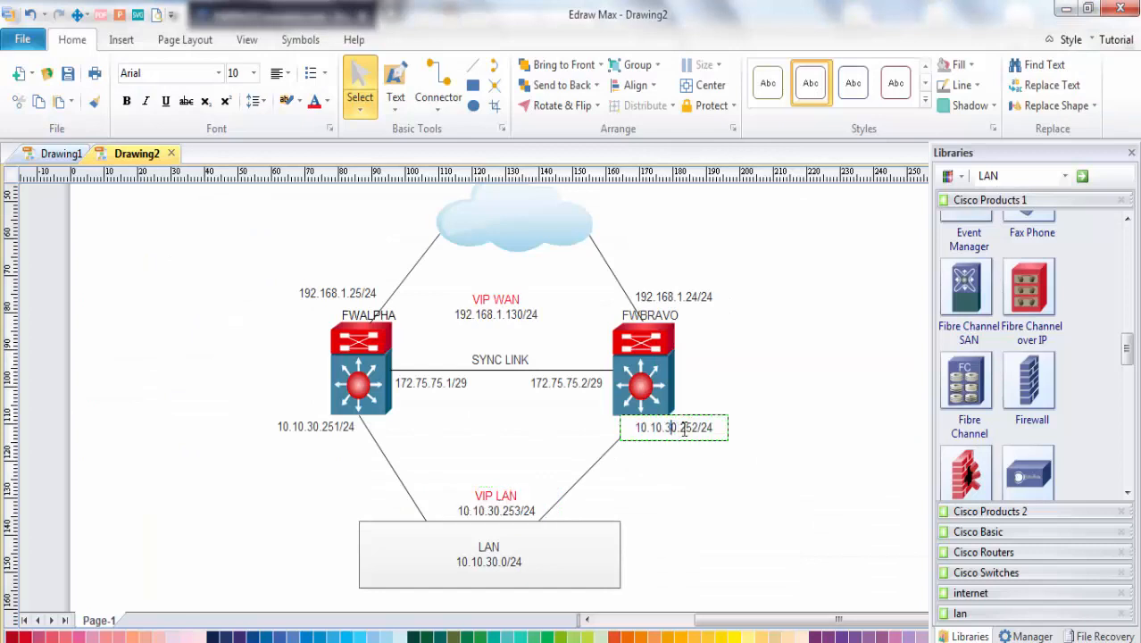
left_click_drag(698, 428, 637, 428)
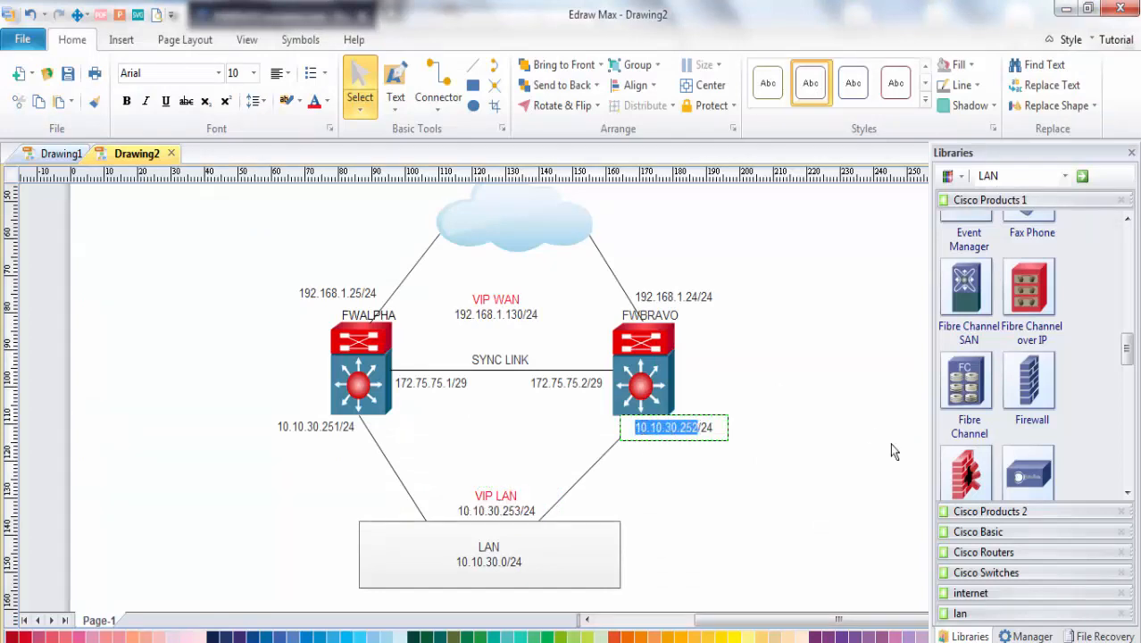
Paste 10.10.30.252 as FWALPHA's DHCP failover peer IP and save the settings.
left_click(1063, 10)
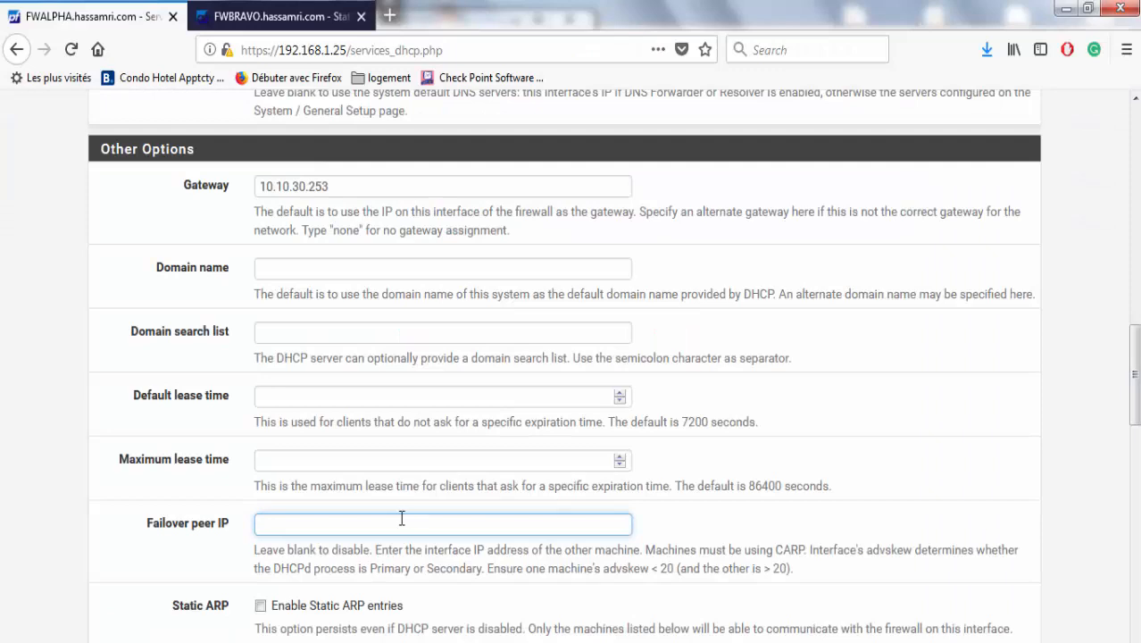
key("ctrl+v")
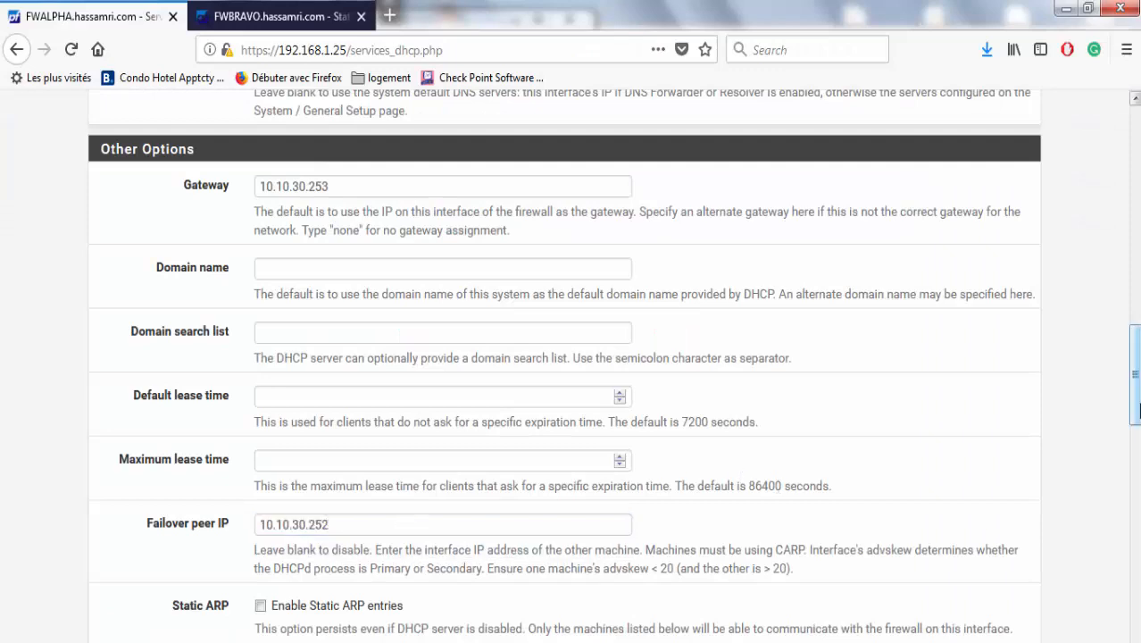
left_click_drag(1136, 410, 1133, 582)
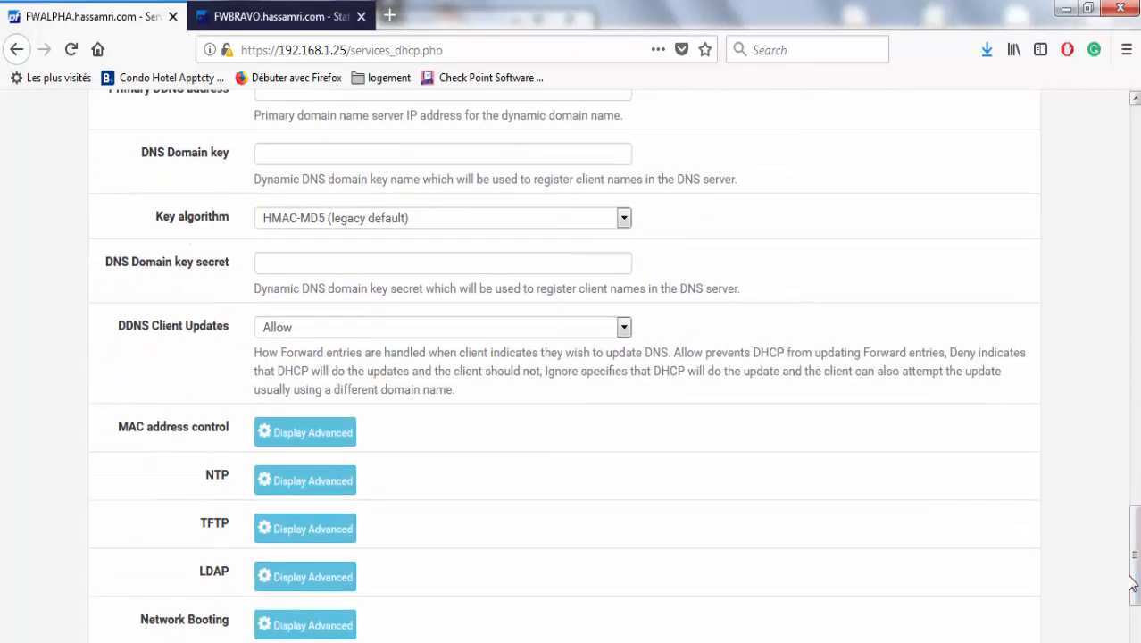
scroll(703, 595, "down", 3)
left_click(287, 470)
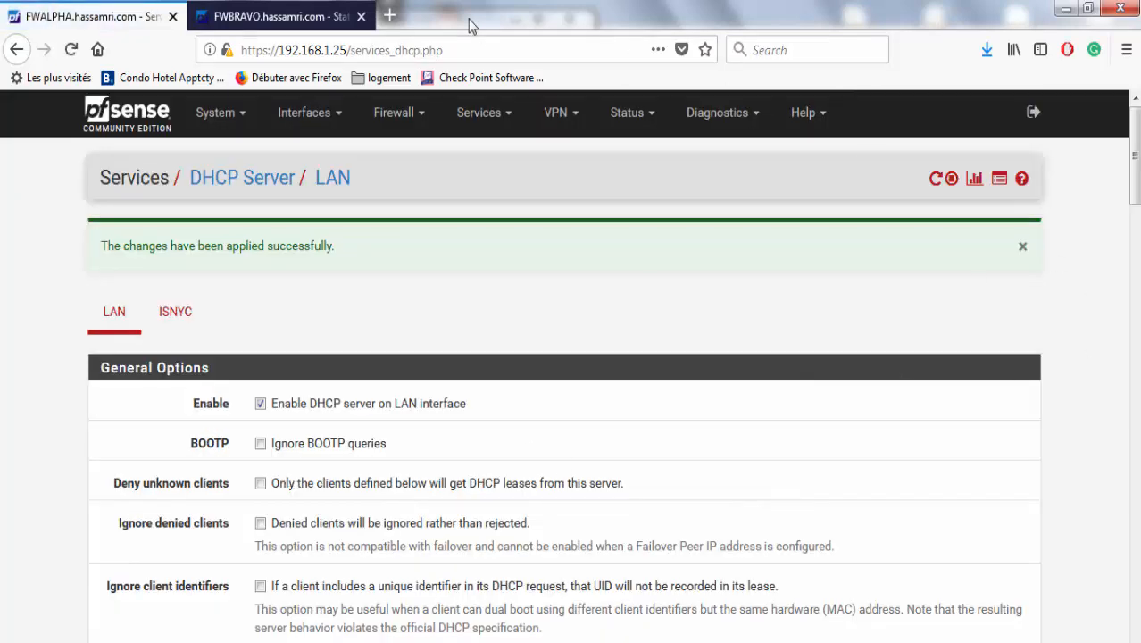
left_click(223, 13)
Open FWBRAVO's LAN DHCP settings and compare its failover peer IP 10.10.30.251 against FWALPHA's 10.10.30.252.
left_click(479, 112)
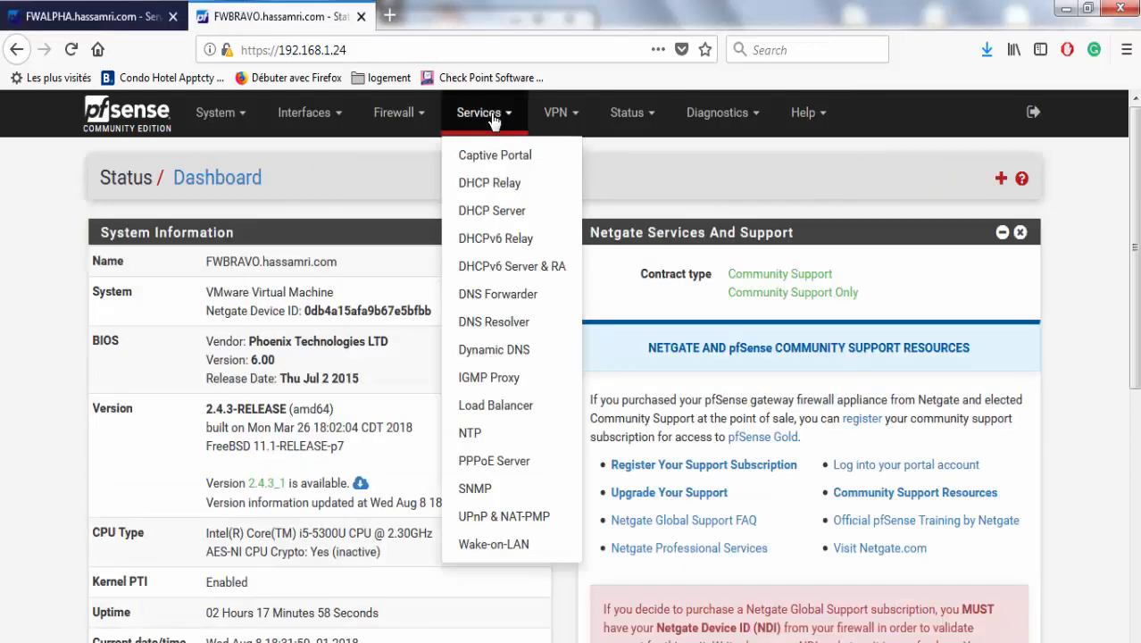
left_click(505, 218)
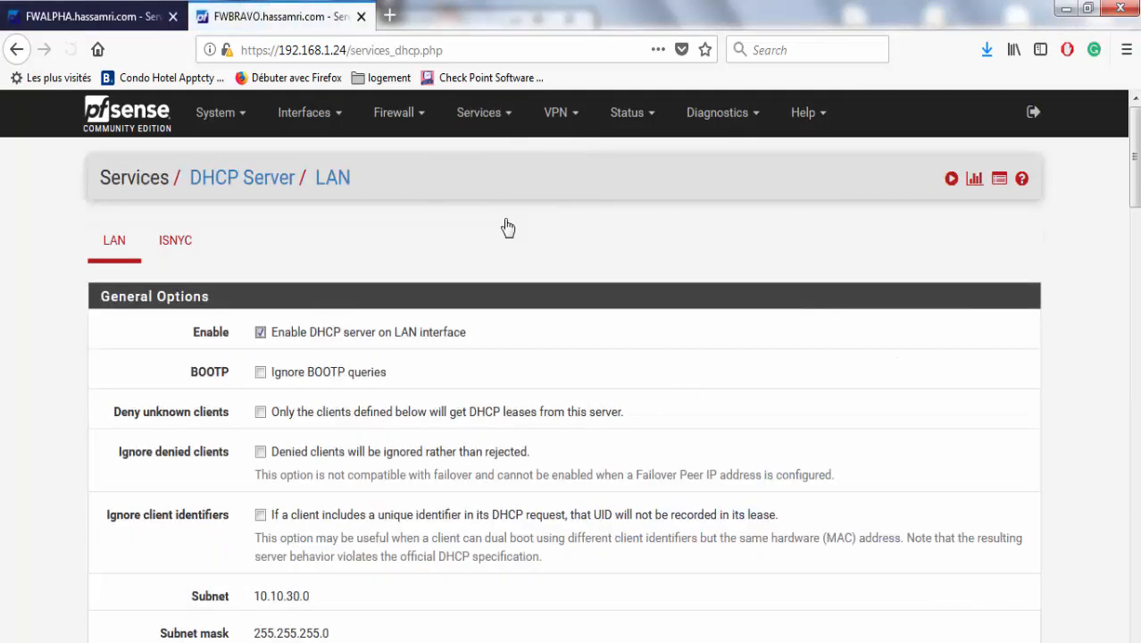
scroll(1124, 334, "down", 8)
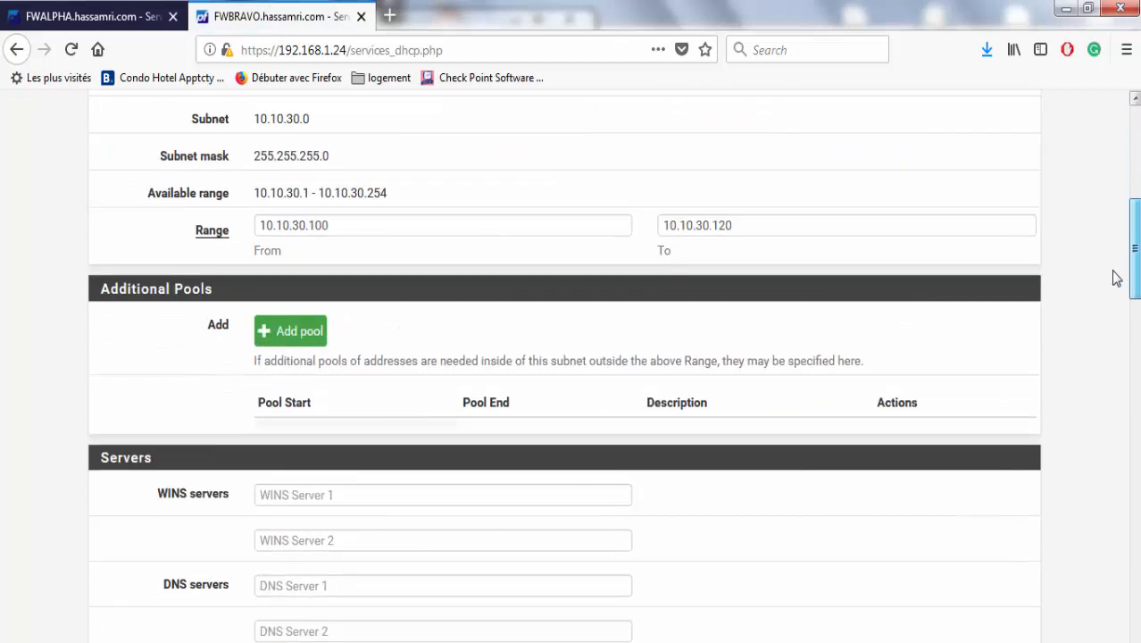
scroll(1124, 340, "down", 3)
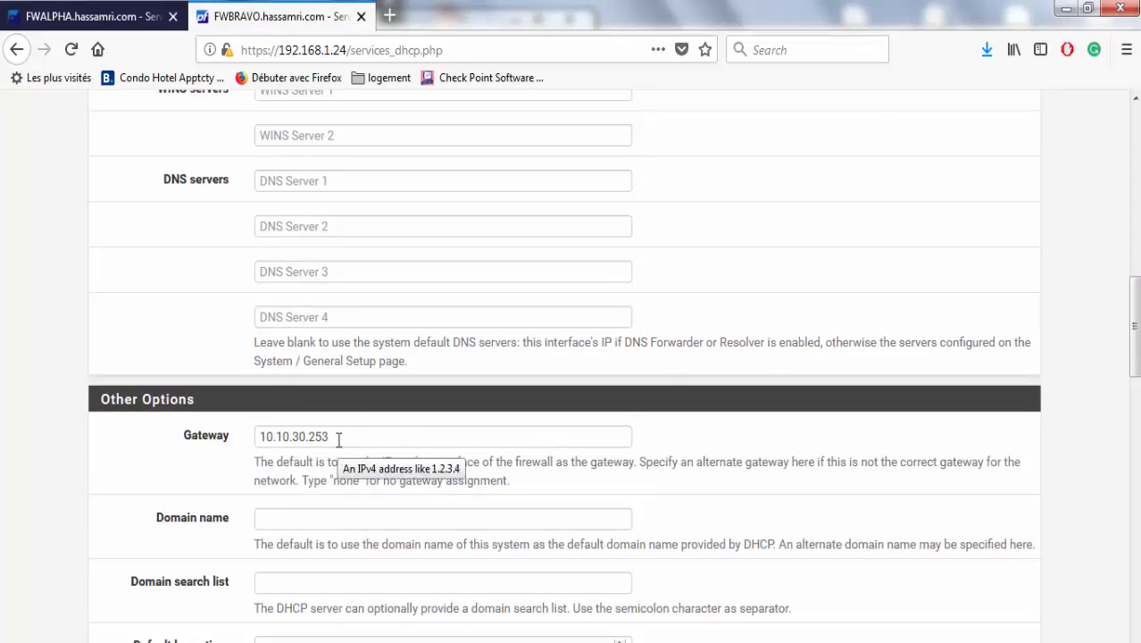
left_click_drag(337, 439, 243, 439)
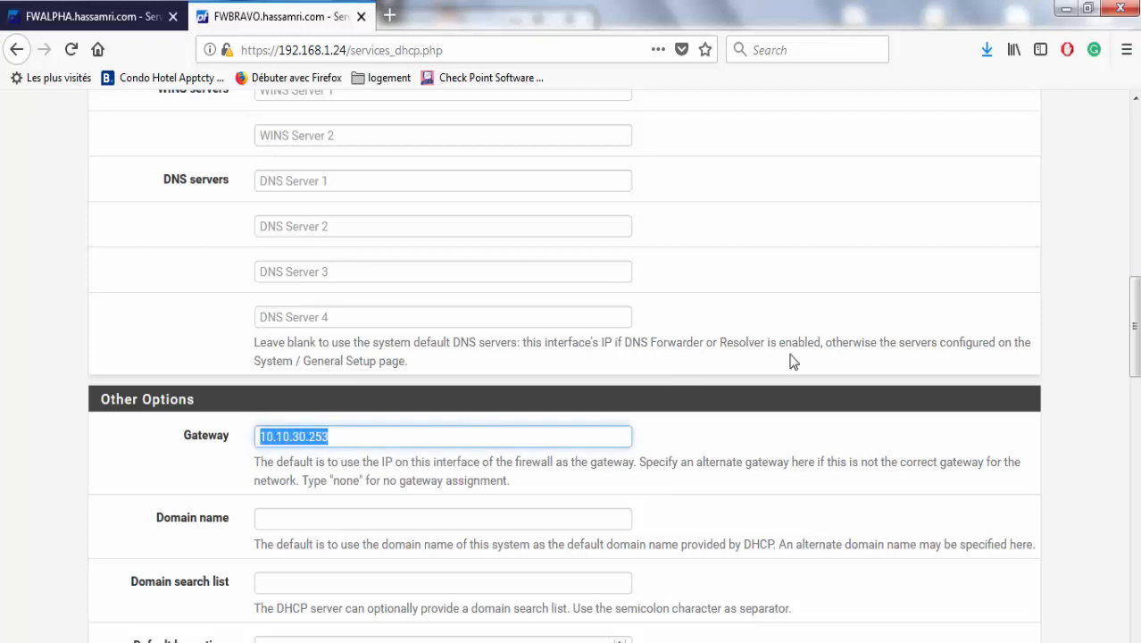
scroll(1126, 436, "down", 8)
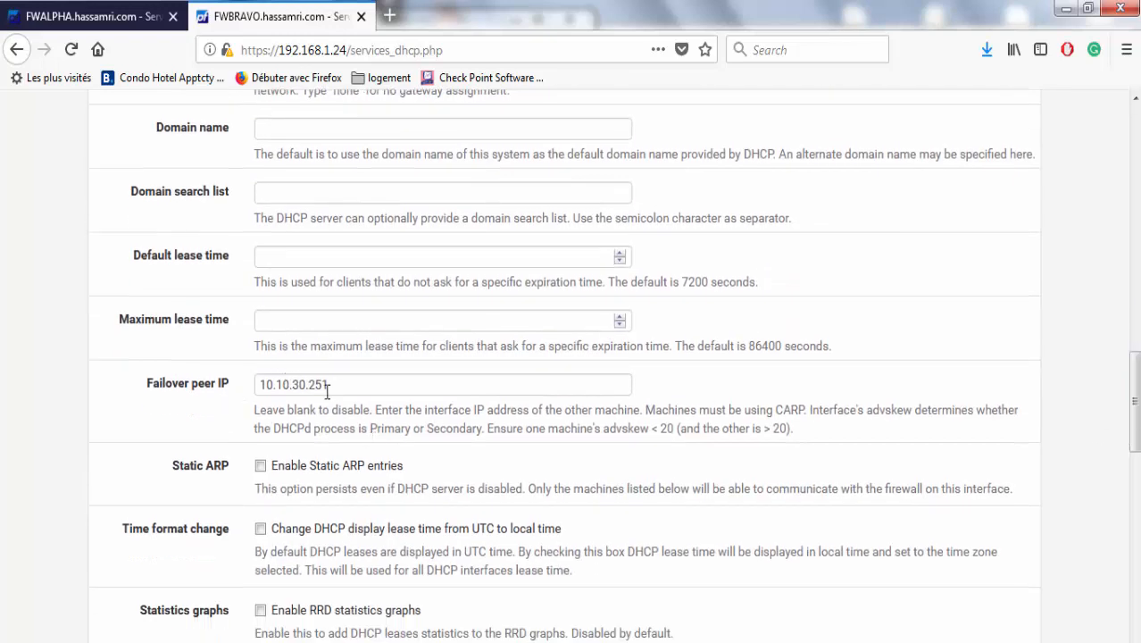
left_click_drag(329, 384, 264, 384)
left_click(90, 16)
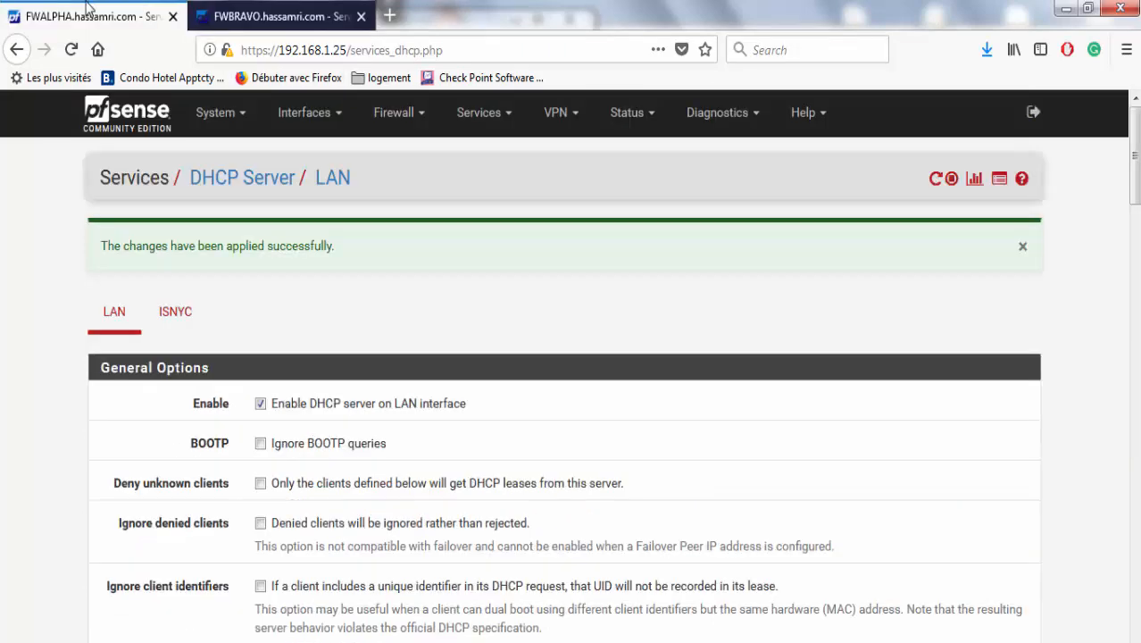
left_click_drag(1134, 170, 1137, 411)
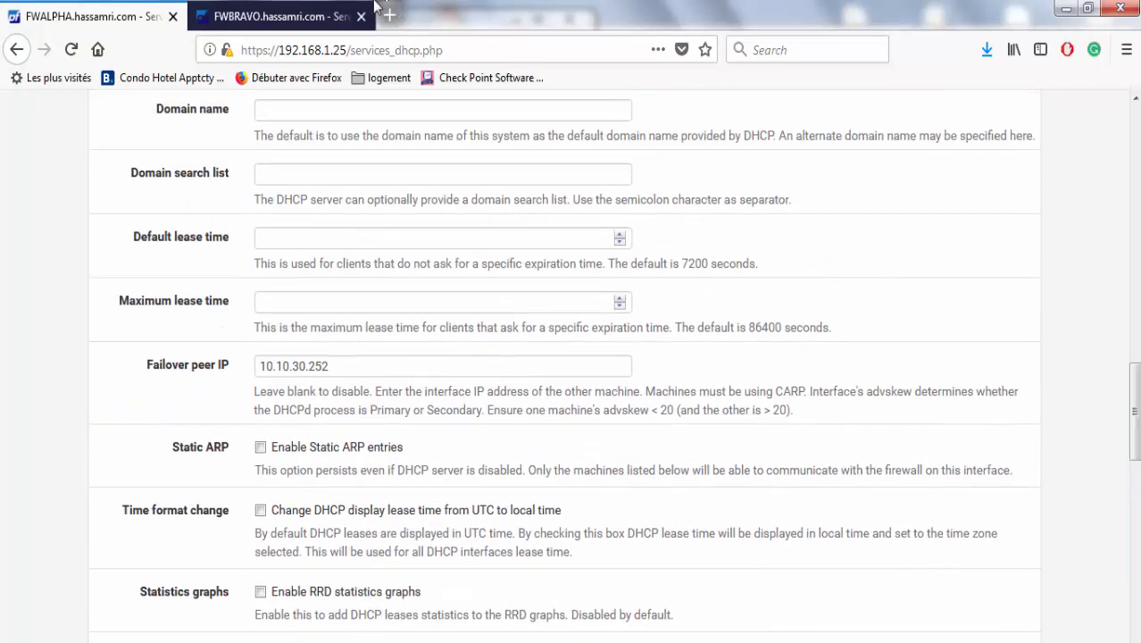
left_click(315, 11)
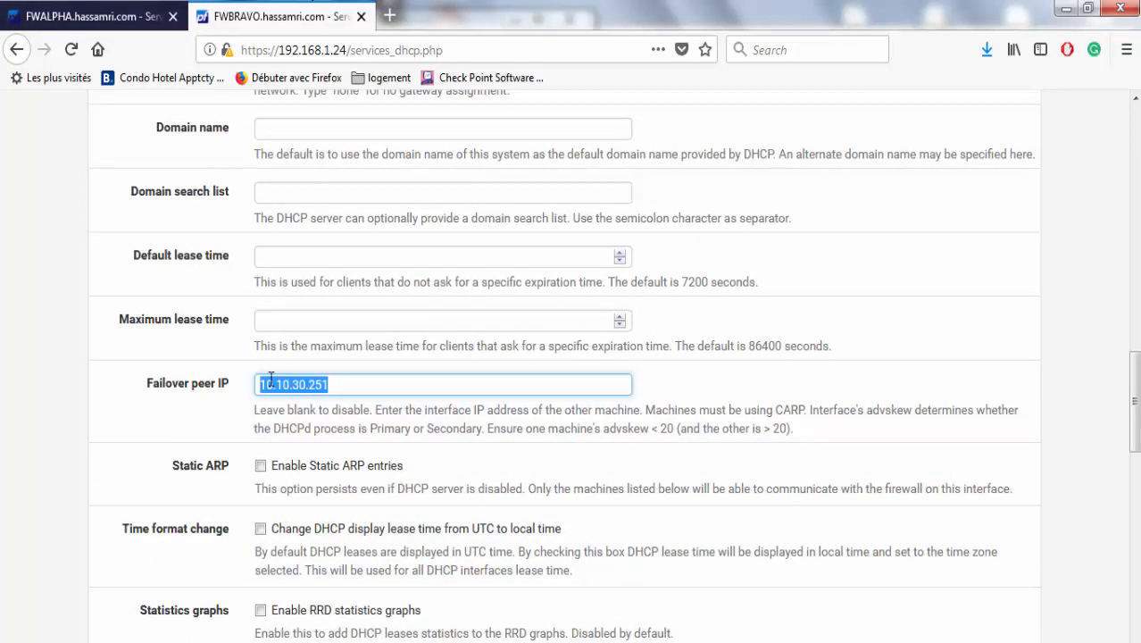
Confirm the Drawing2 diagram labels FWALPHA's LAN as 10.10.30.251/24, matching FWBRAVO's peer IP.
mouse_move(789, 637)
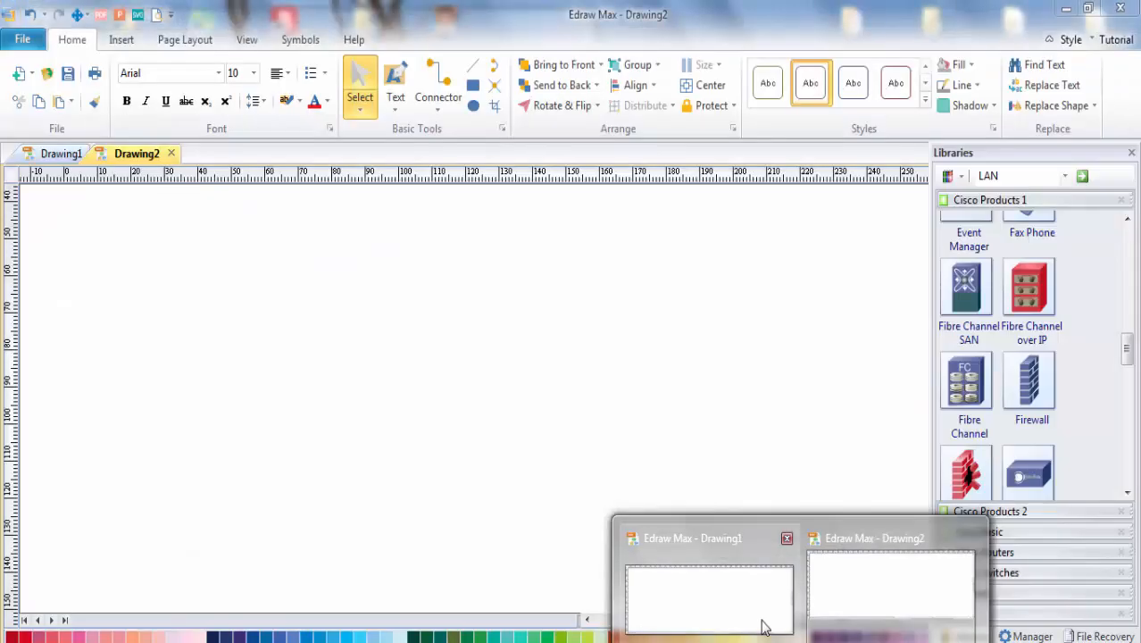
left_click(764, 619)
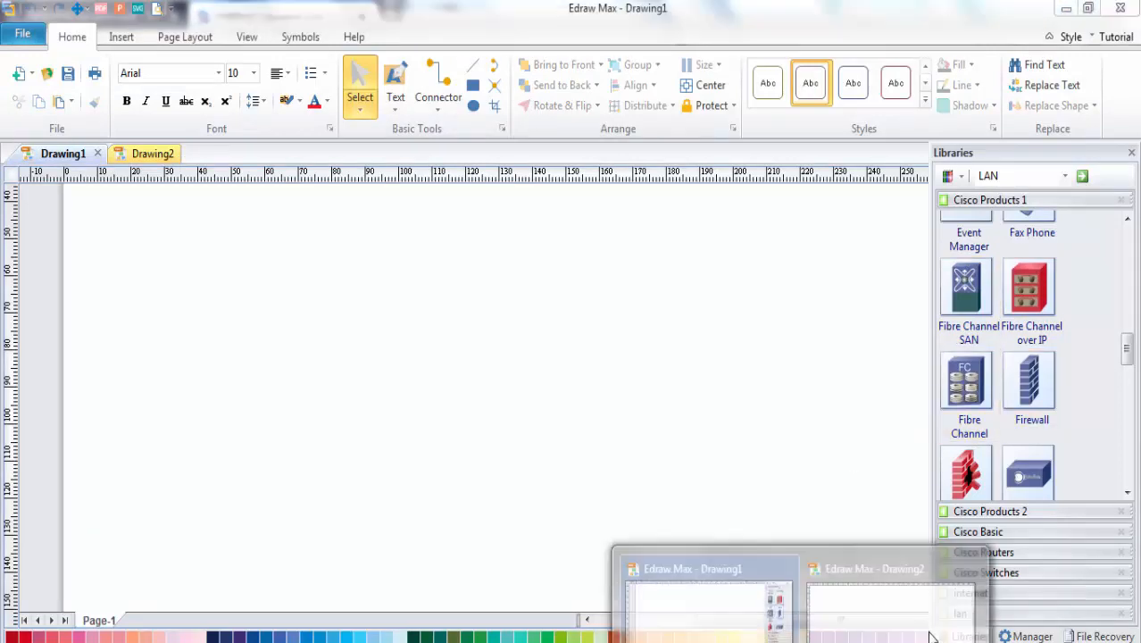
left_click(936, 628)
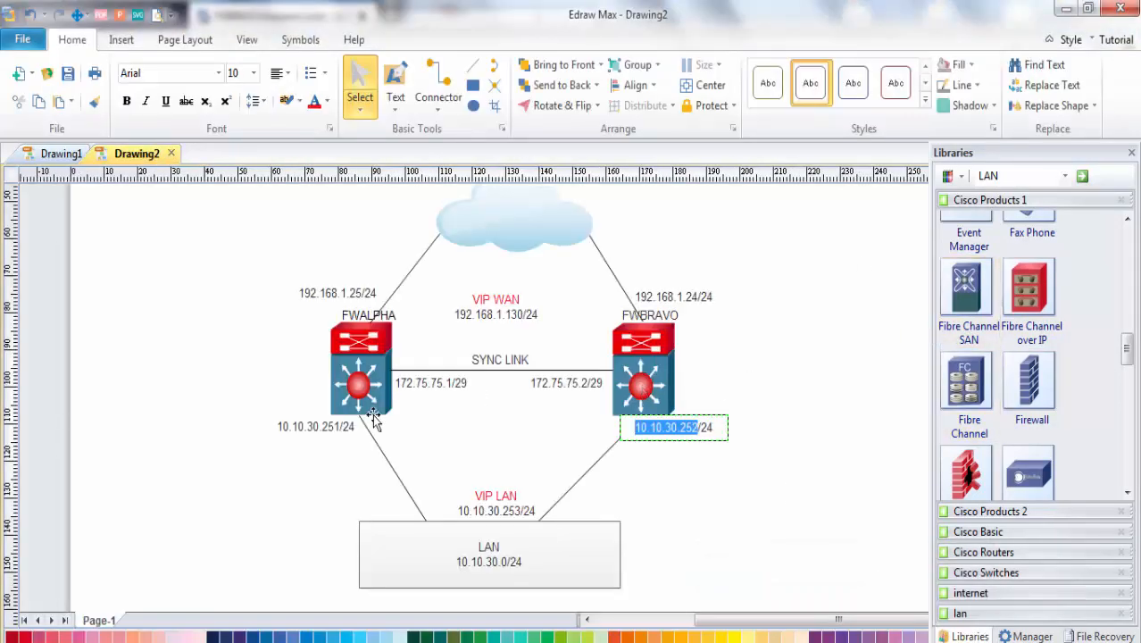
double_click(322, 427)
left_click(324, 428)
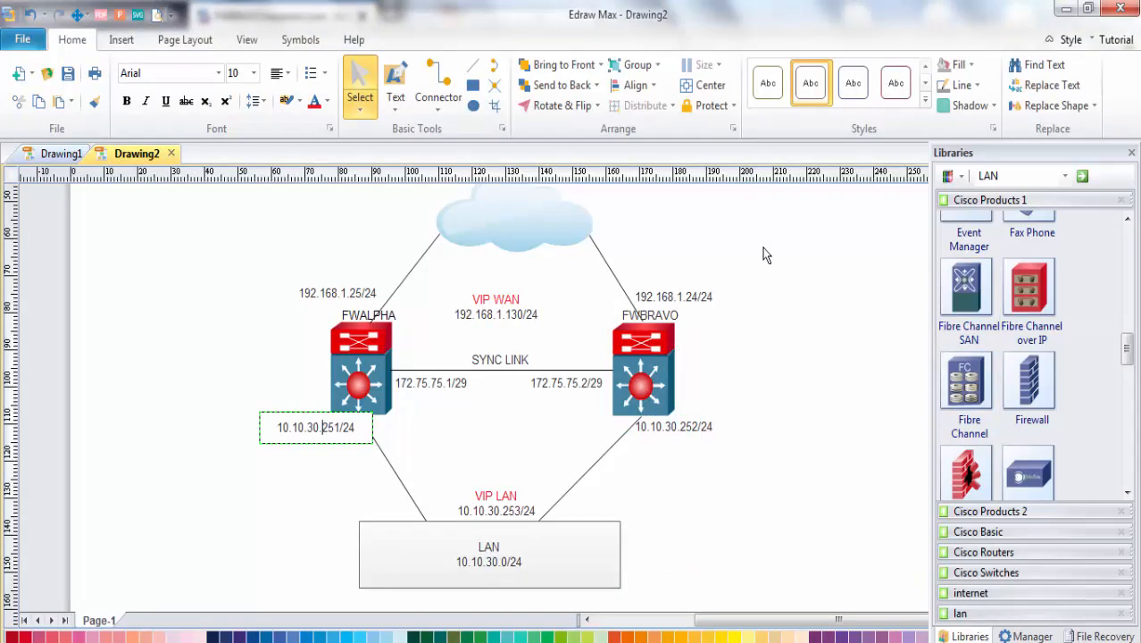
left_click(1066, 8)
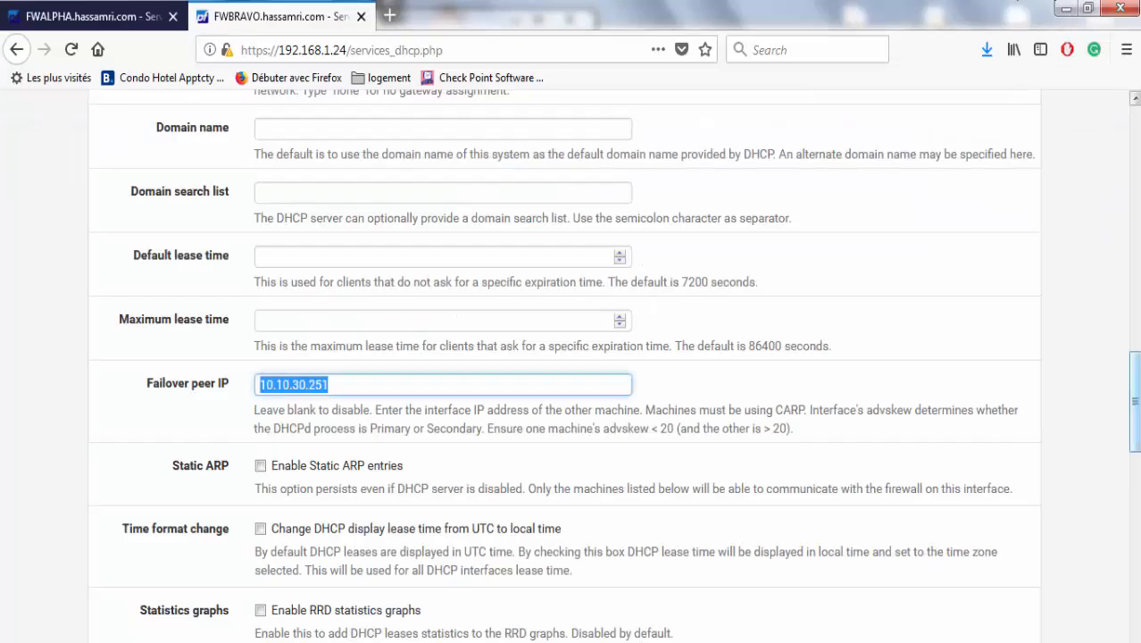
Save FWALPHA's DHCP Server LAN settings and switch to the Windows 7 - 2 virtual machine.
scroll(1116, 331, "down", 1)
scroll(1116, 331, "up", 8)
left_click(140, 16)
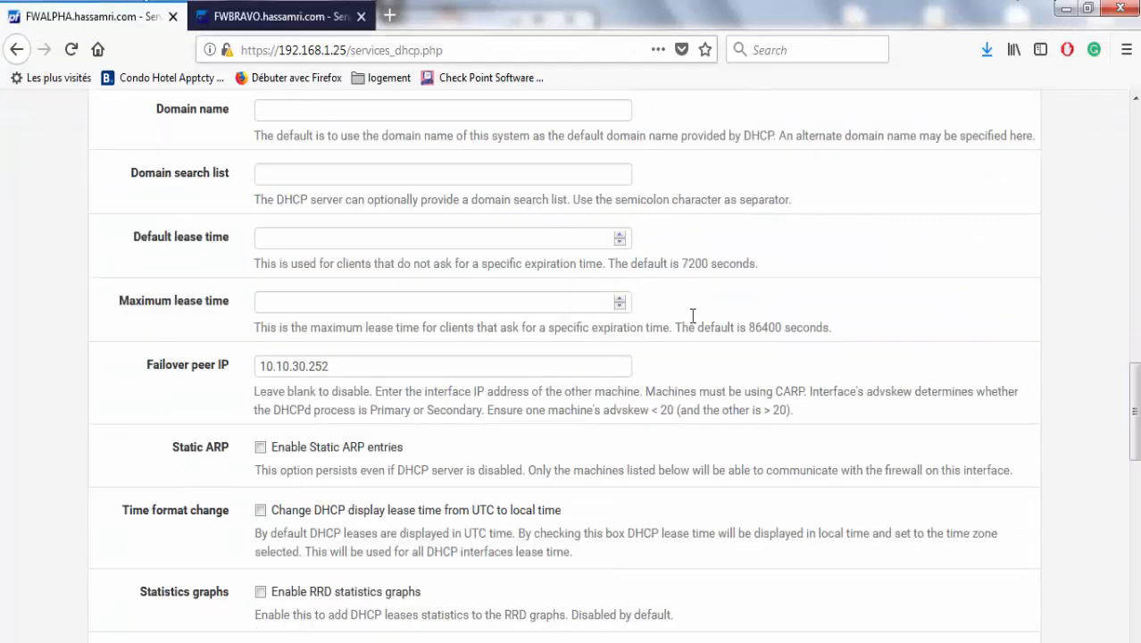
scroll(1132, 99, "down", 10)
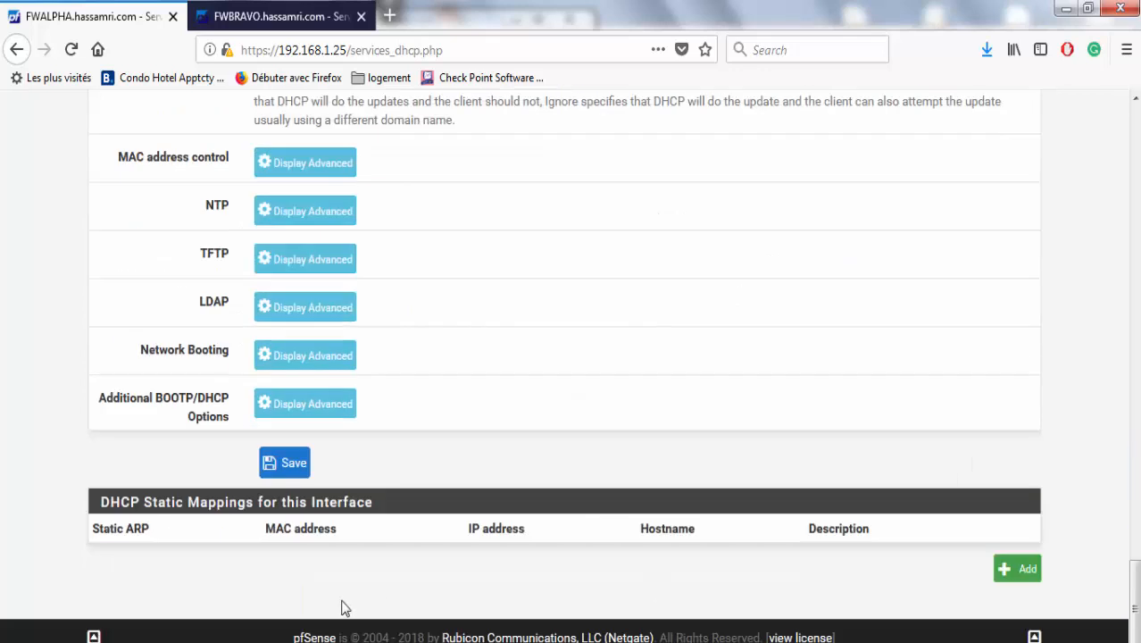
left_click(275, 468)
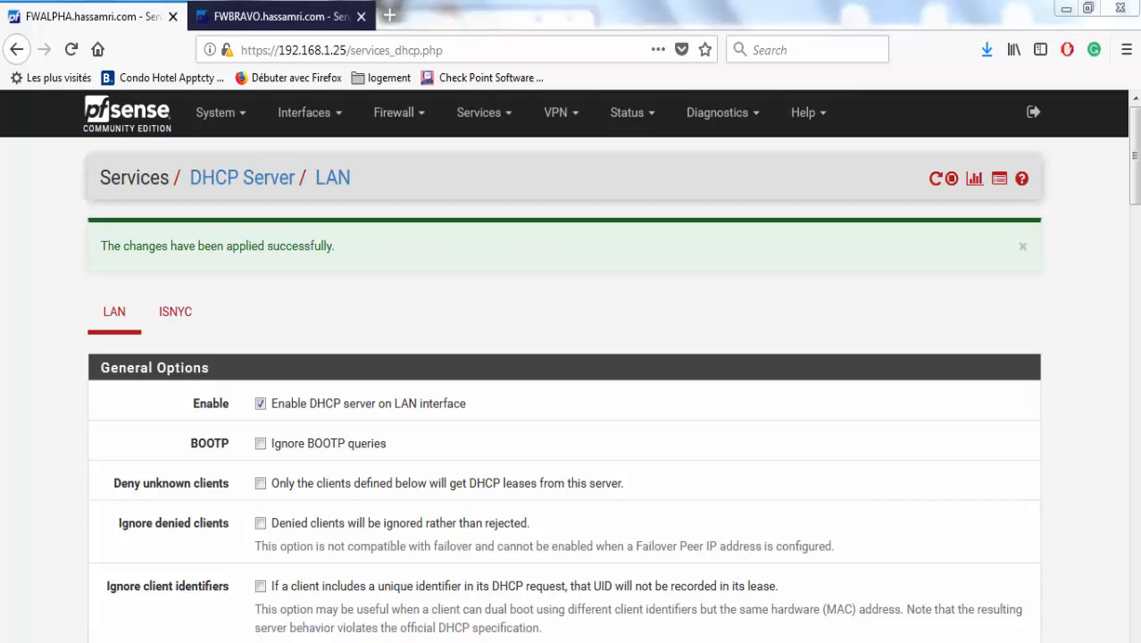
left_click(1063, 616)
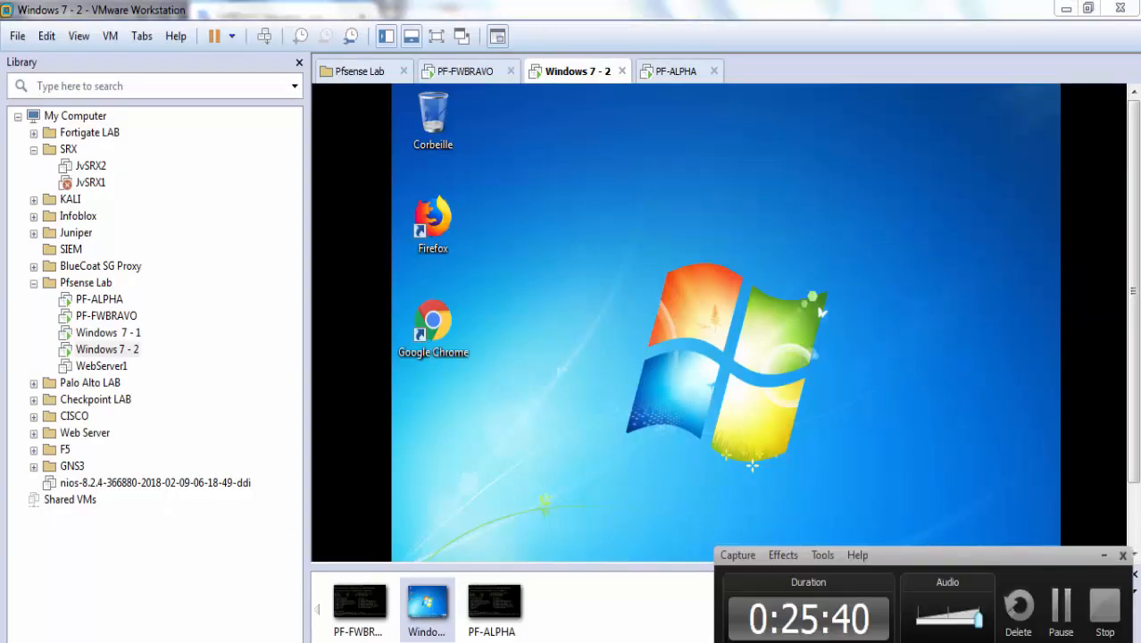
Open a command prompt on the full-screen Windows 7 client via Run > cmd.
left_click(759, 359)
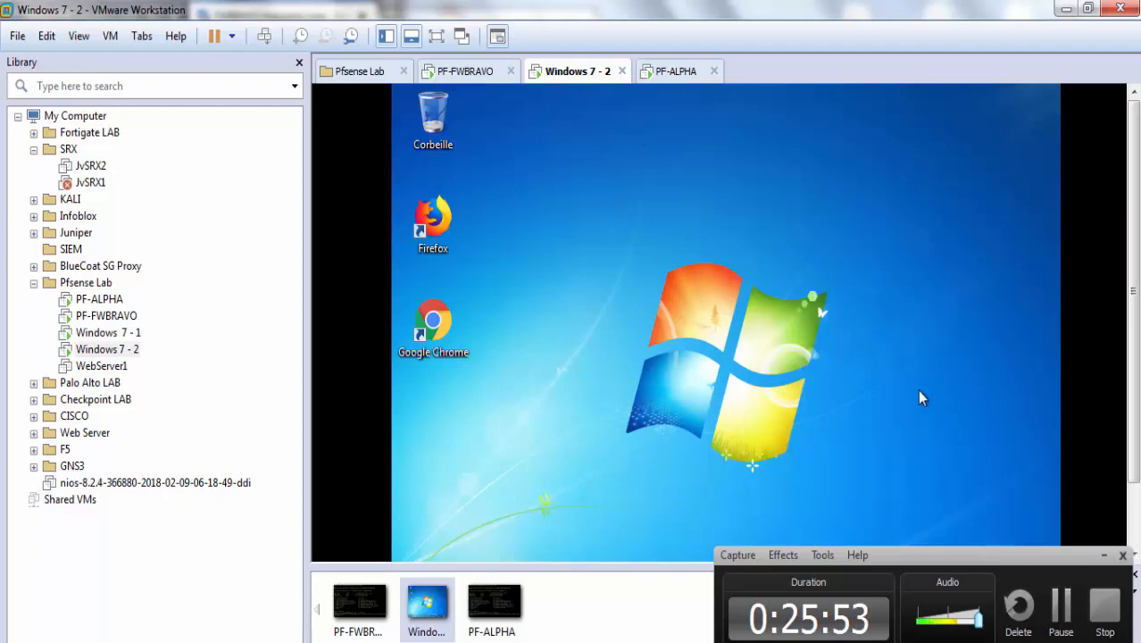
left_click(437, 37)
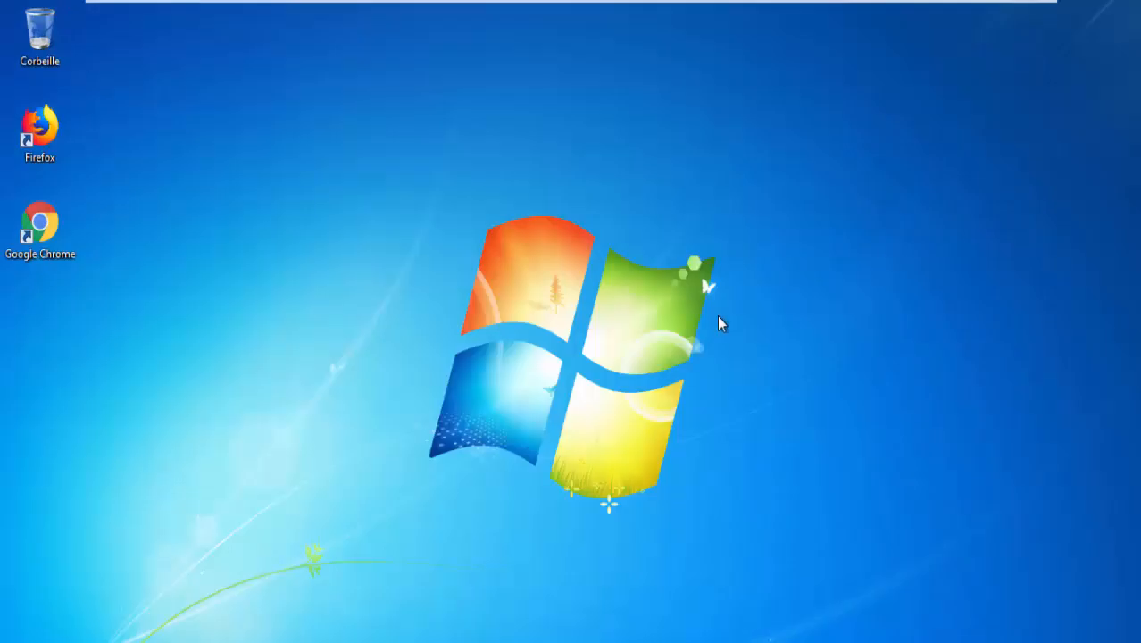
key("super+r")
type("cmd")
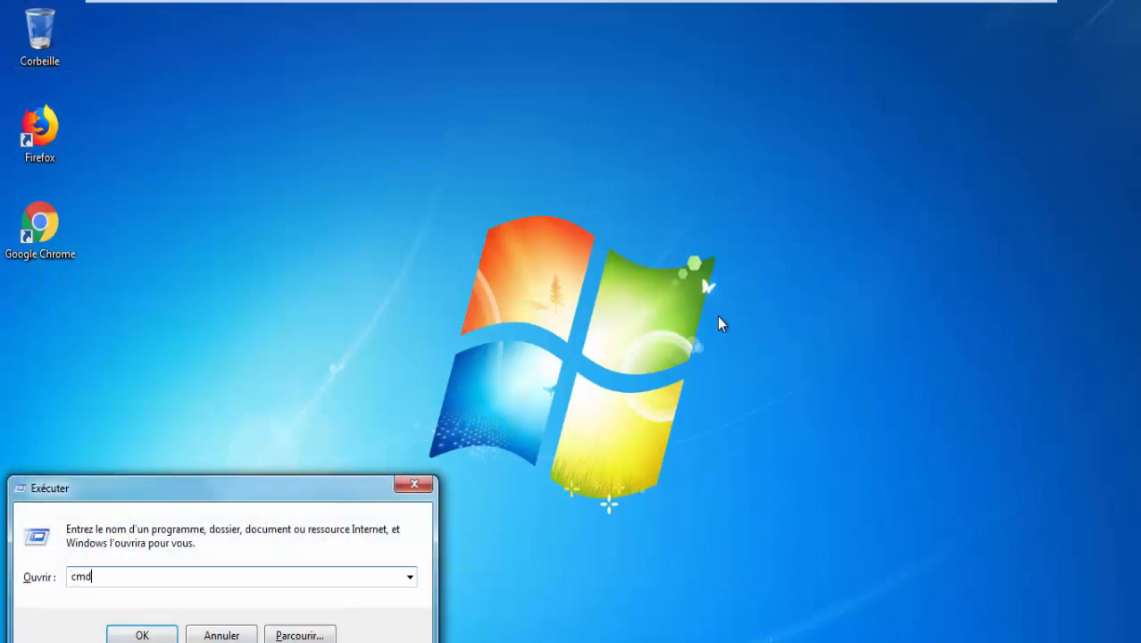
key("Return")
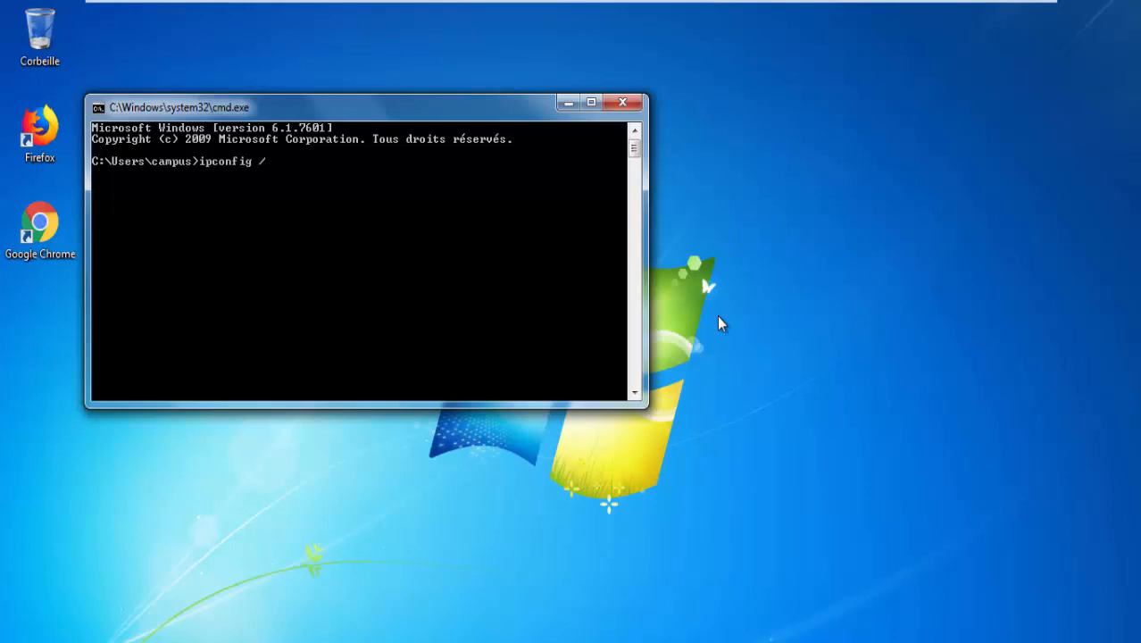
Run ipconfig /release and then ipconfig /renew to get a fresh DHCP lease.
type("ipconfig /release")
key("Return")
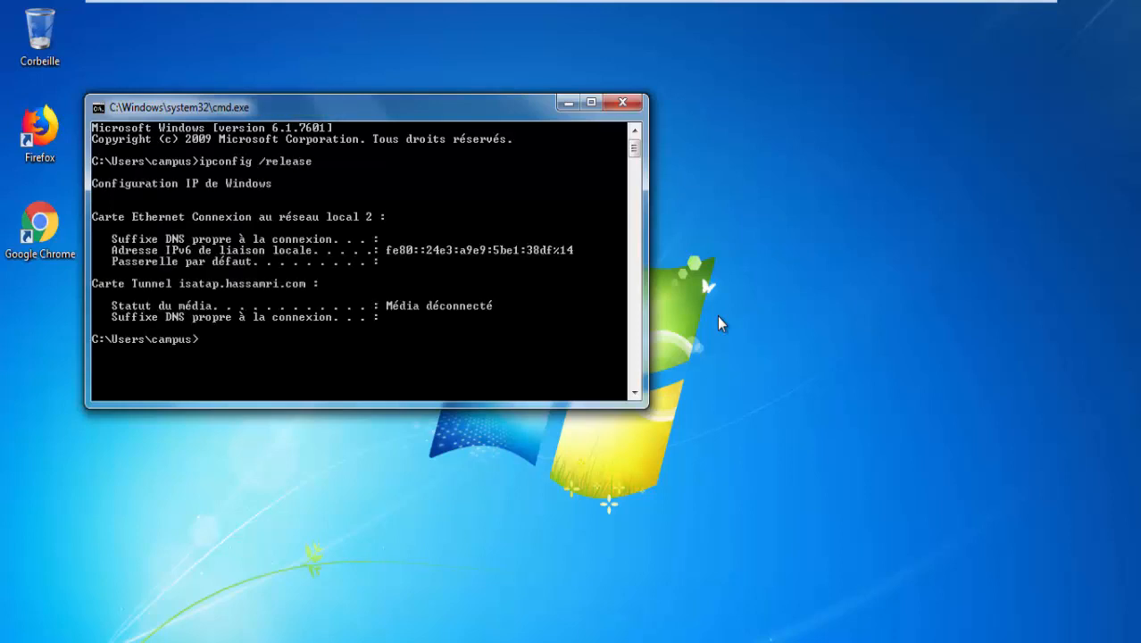
key("Up")
key("Return")
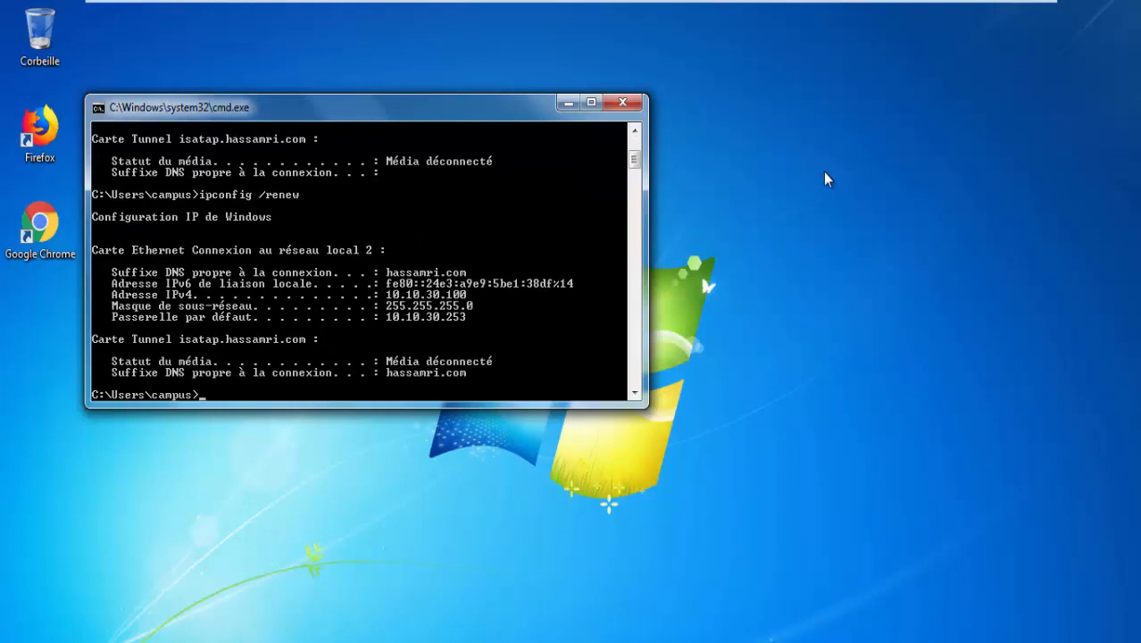
Snap the console left and run ipconfig /all to show 10.10.30.100 via gateway 10.10.30.253.
key("super+Left")
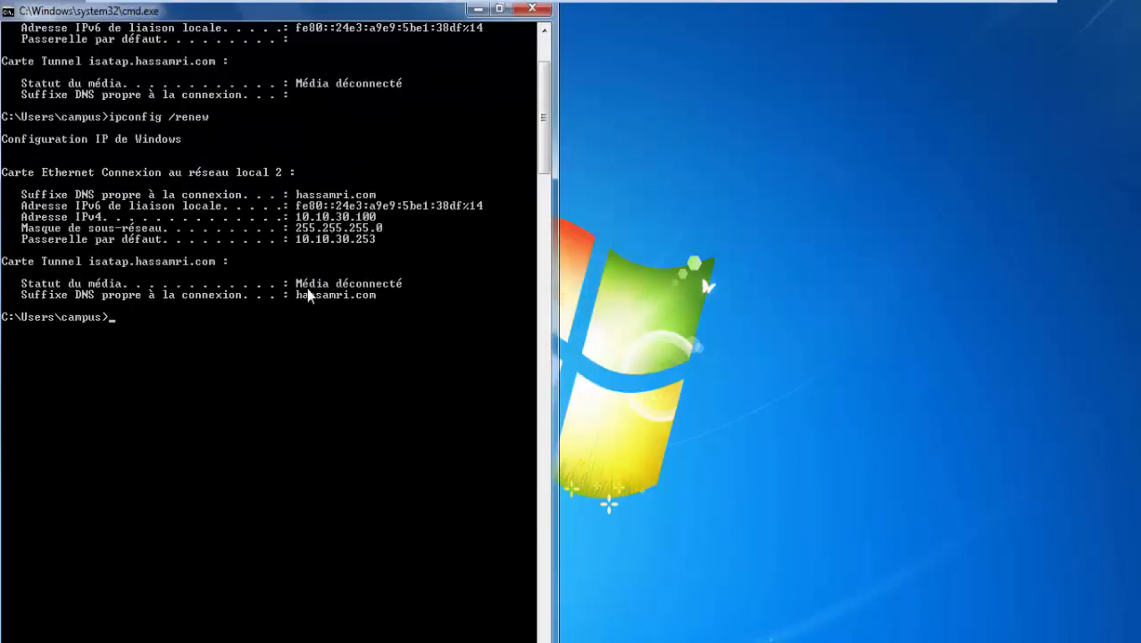
key("Return")
key("Return")
key("Return")
key("Return")
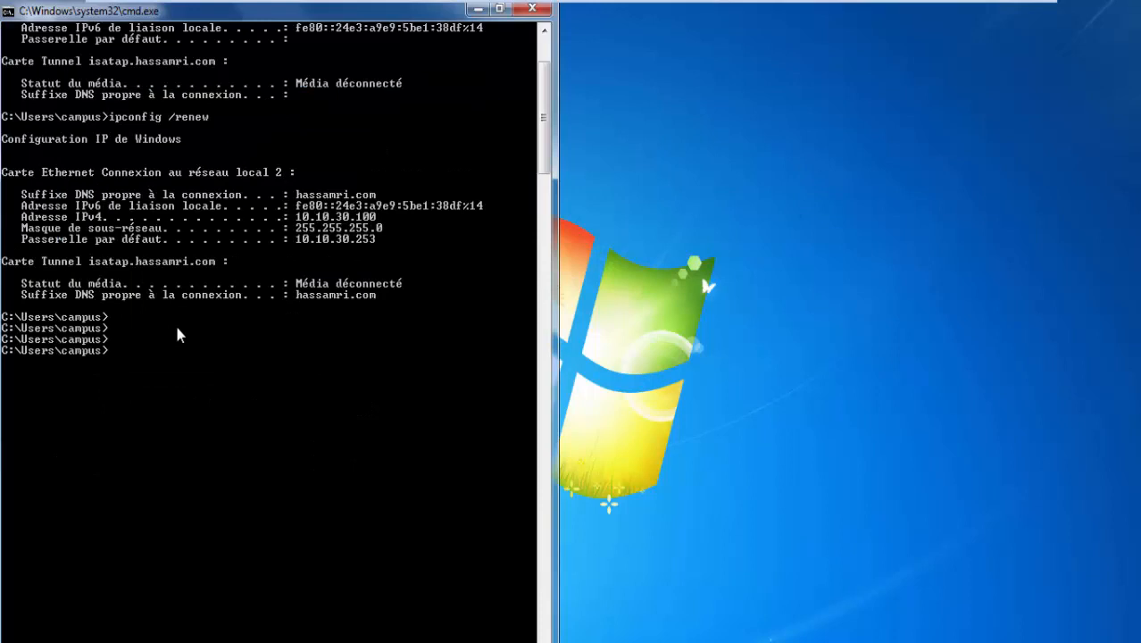
type("ipconfig /")
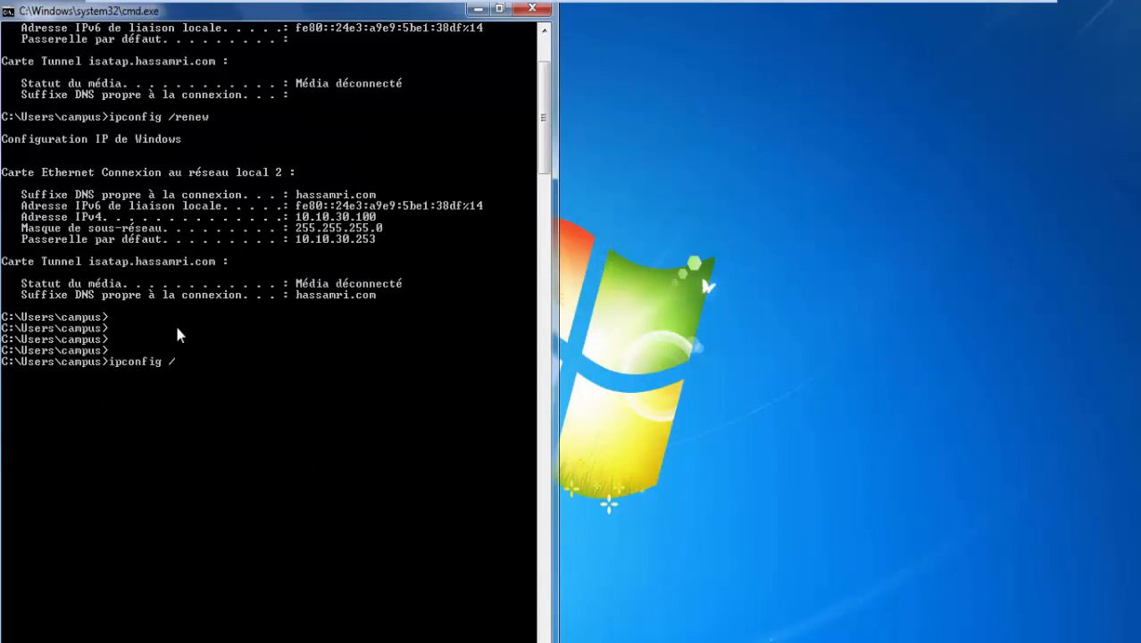
type("all")
key("Return")
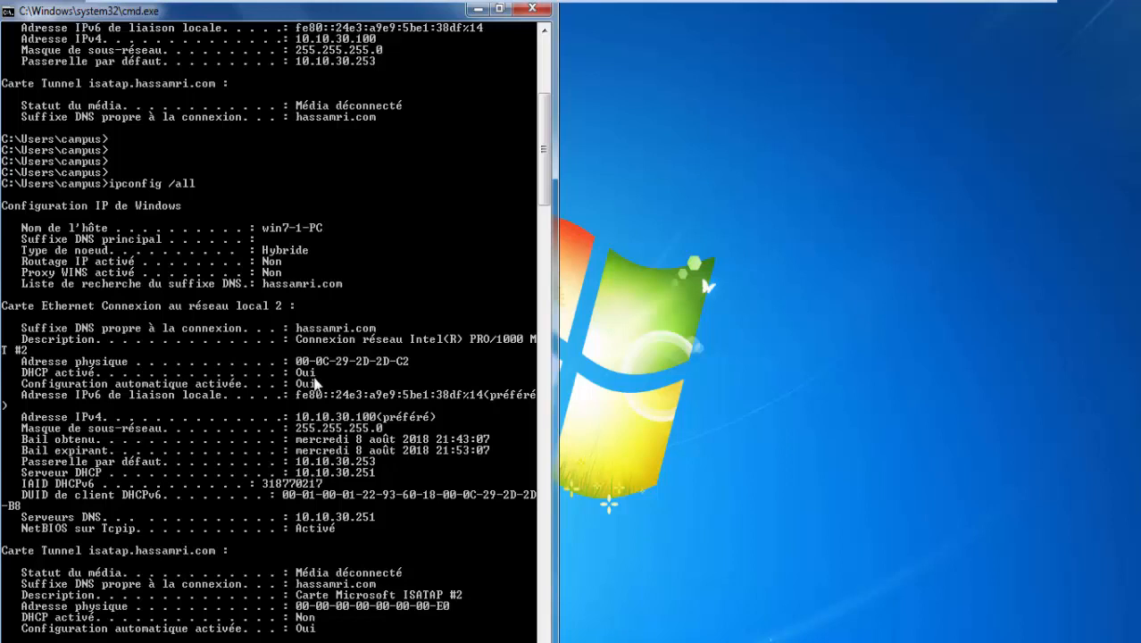
mouse_move(536, 1)
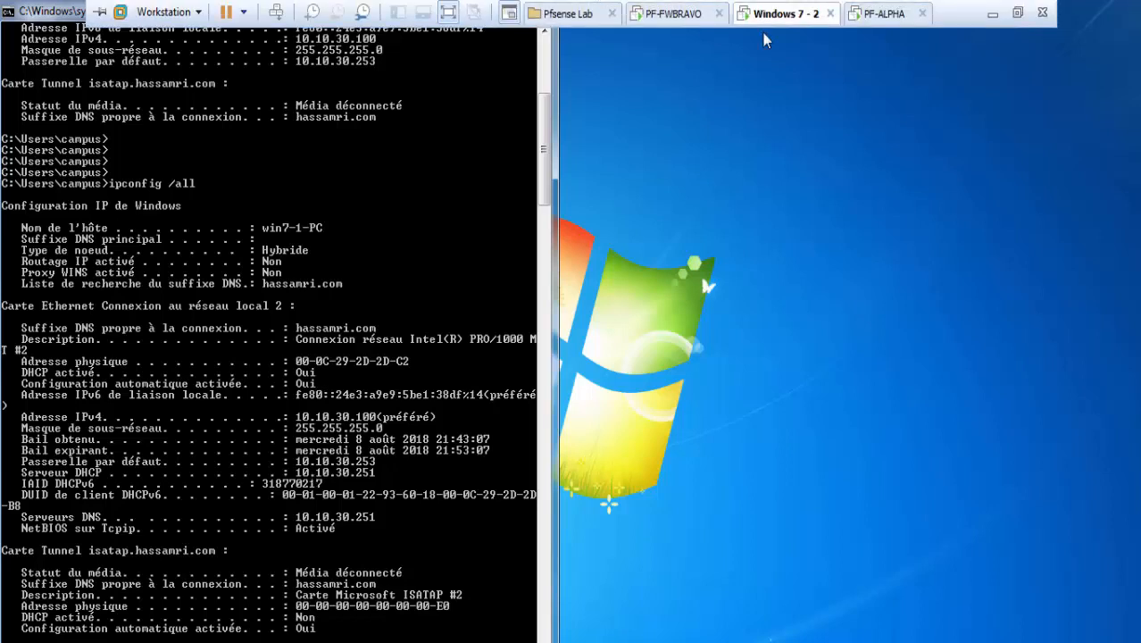
Check FWALPHA's Status > CARP page, showing MASTER on both WAN@1 and LAN@2.
left_click(994, 7)
left_click(95, 20)
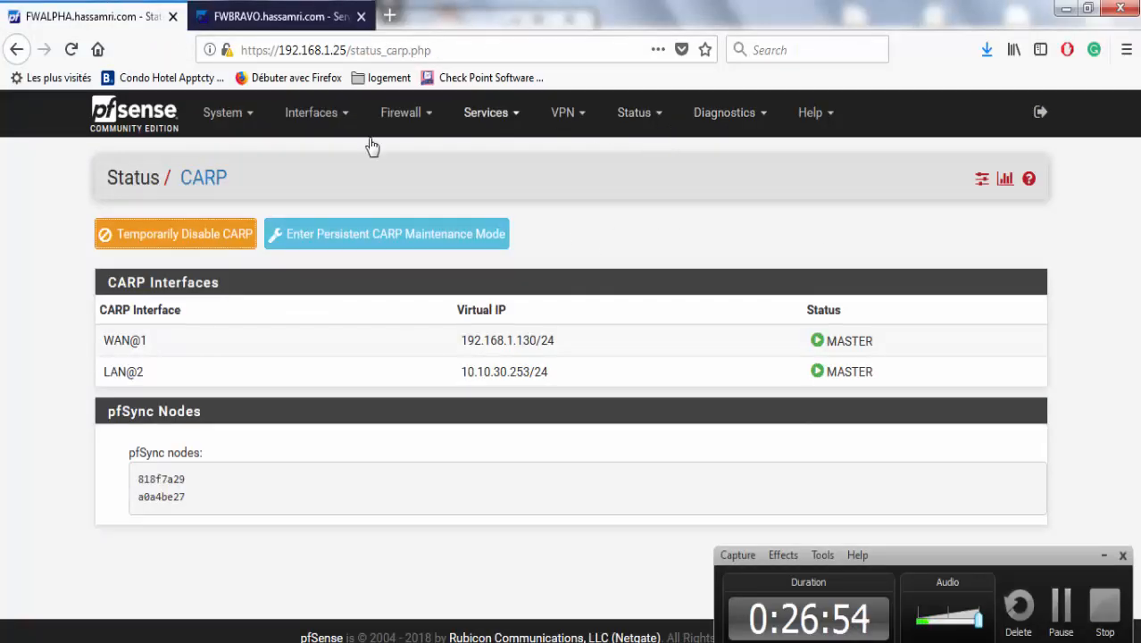
left_click(634, 114)
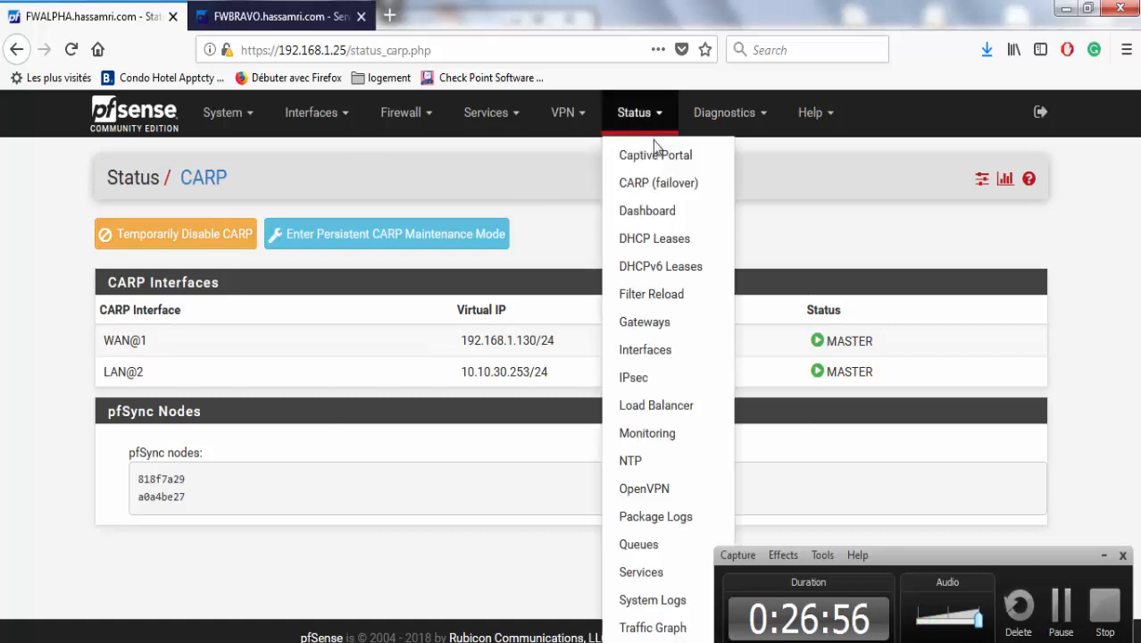
left_click(659, 185)
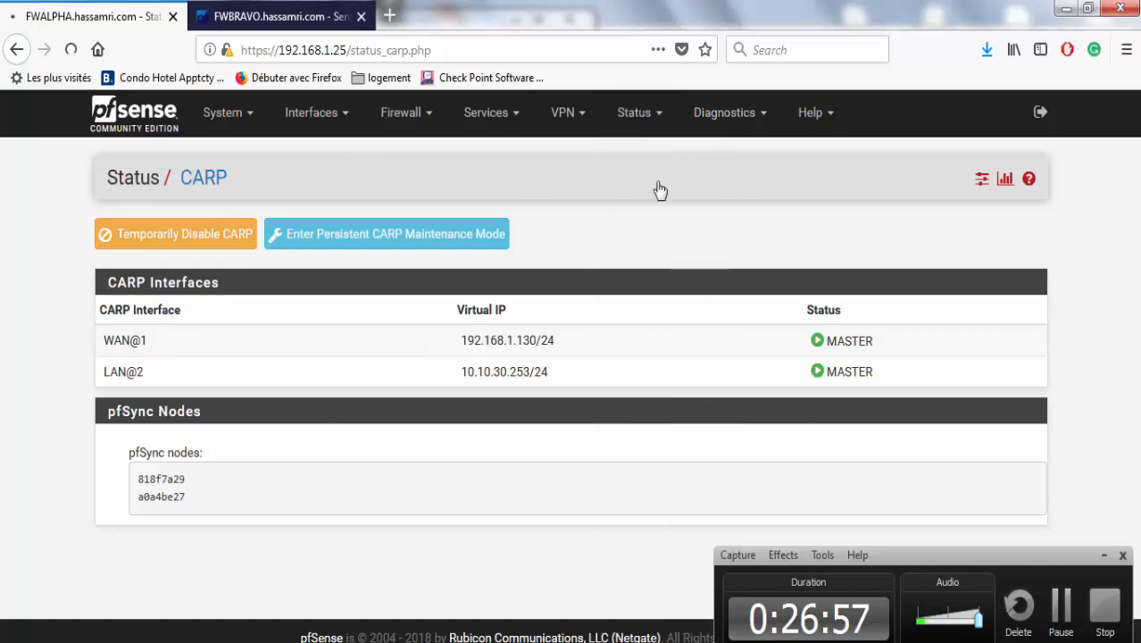
double_click(840, 368)
double_click(847, 340)
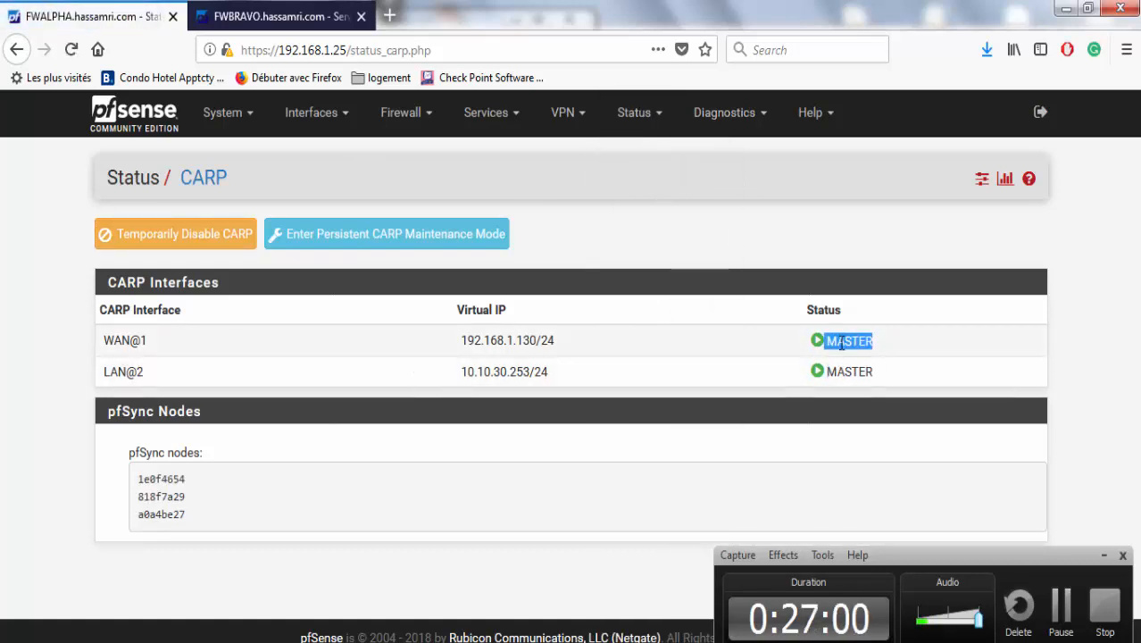
left_click(1114, 556)
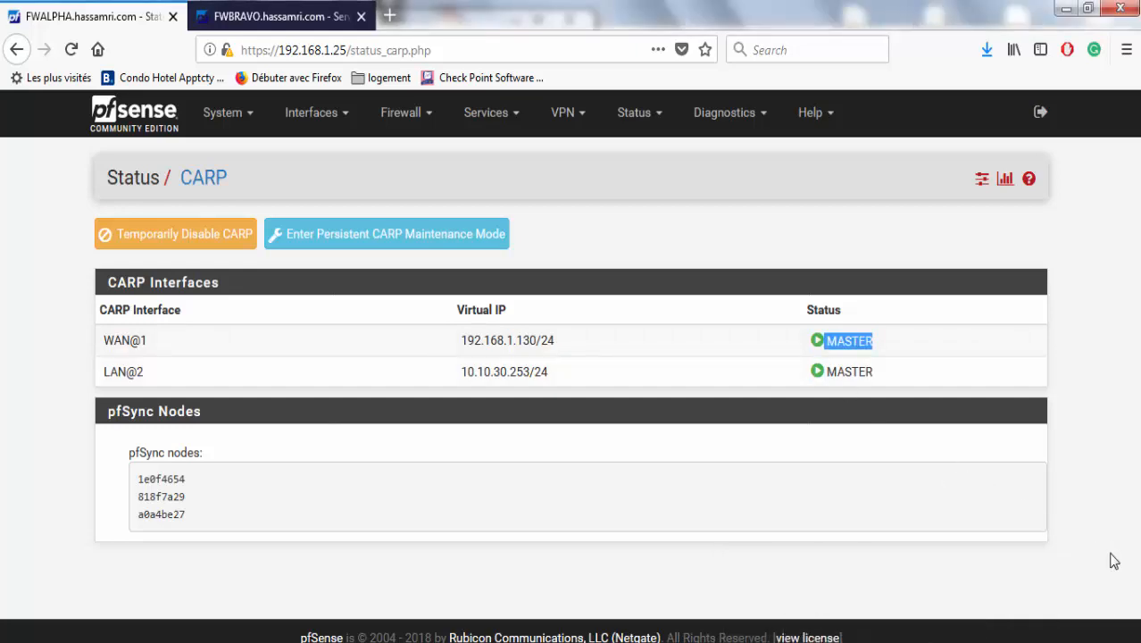
Check FWBRAVO's CARP failover status shows BACKUP, then return to the Windows 7 client.
left_click(276, 9)
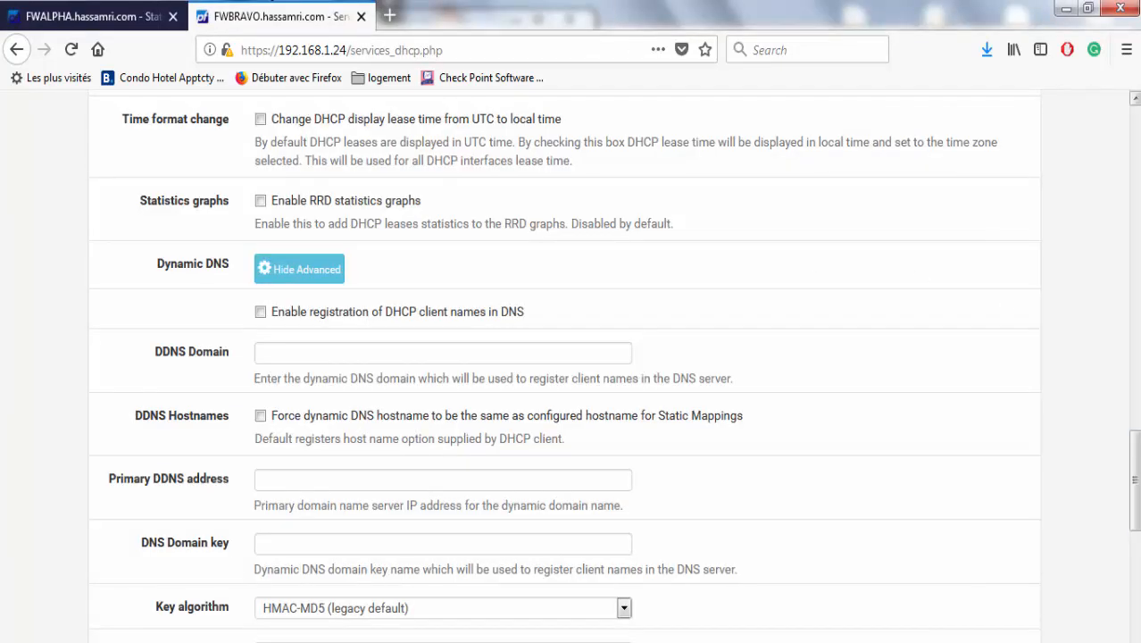
left_click_drag(1134, 441, 1072, 109)
left_click(638, 118)
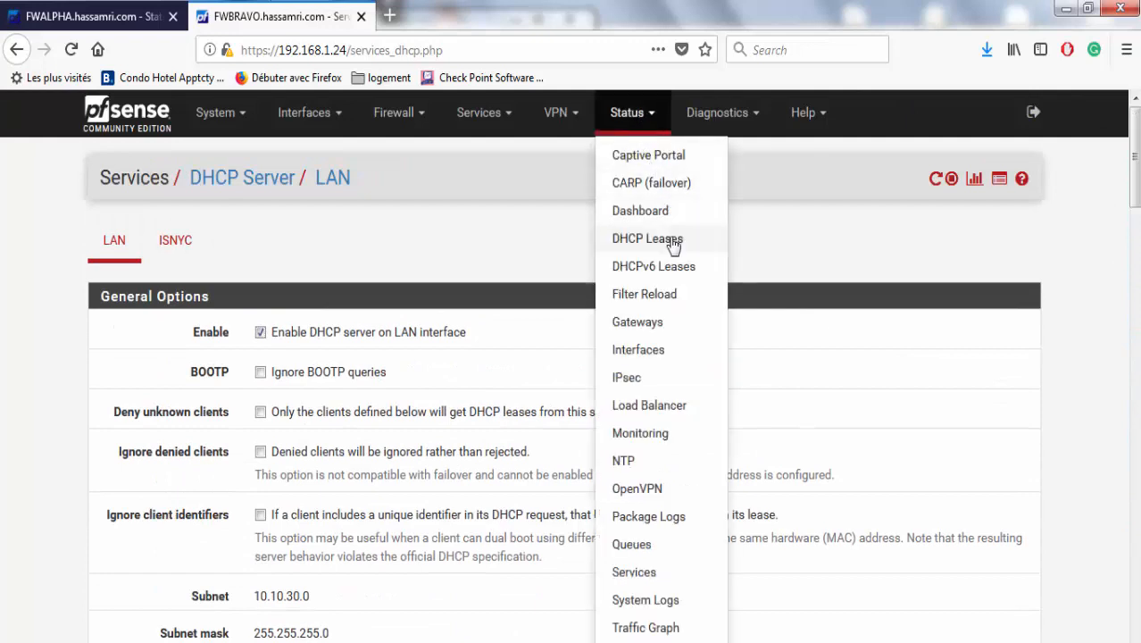
left_click(658, 190)
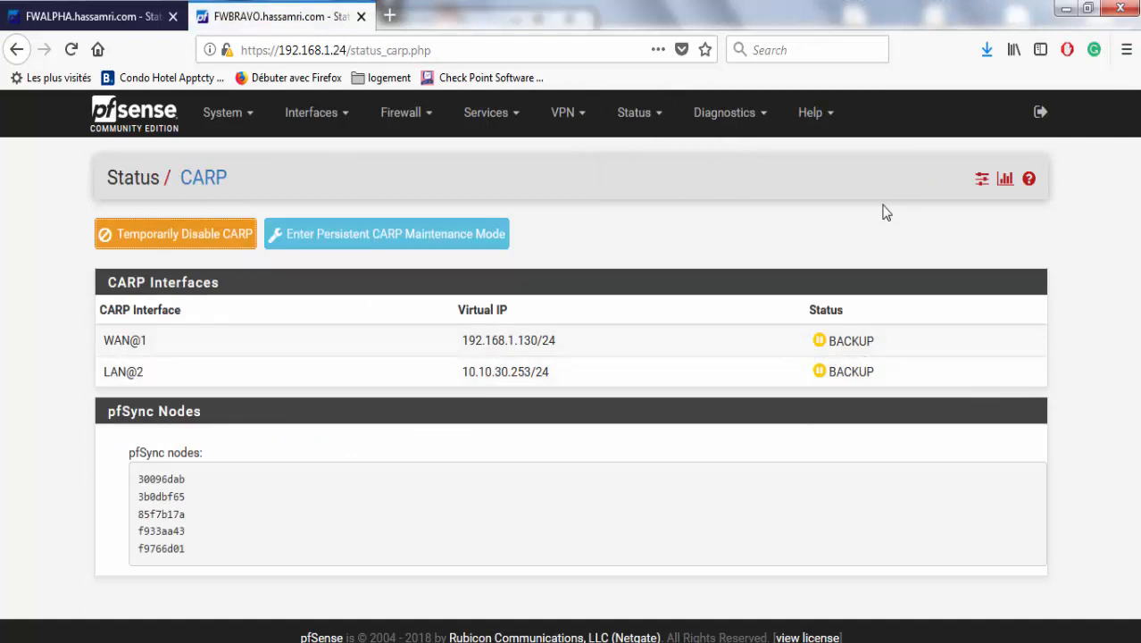
mouse_move(747, 642)
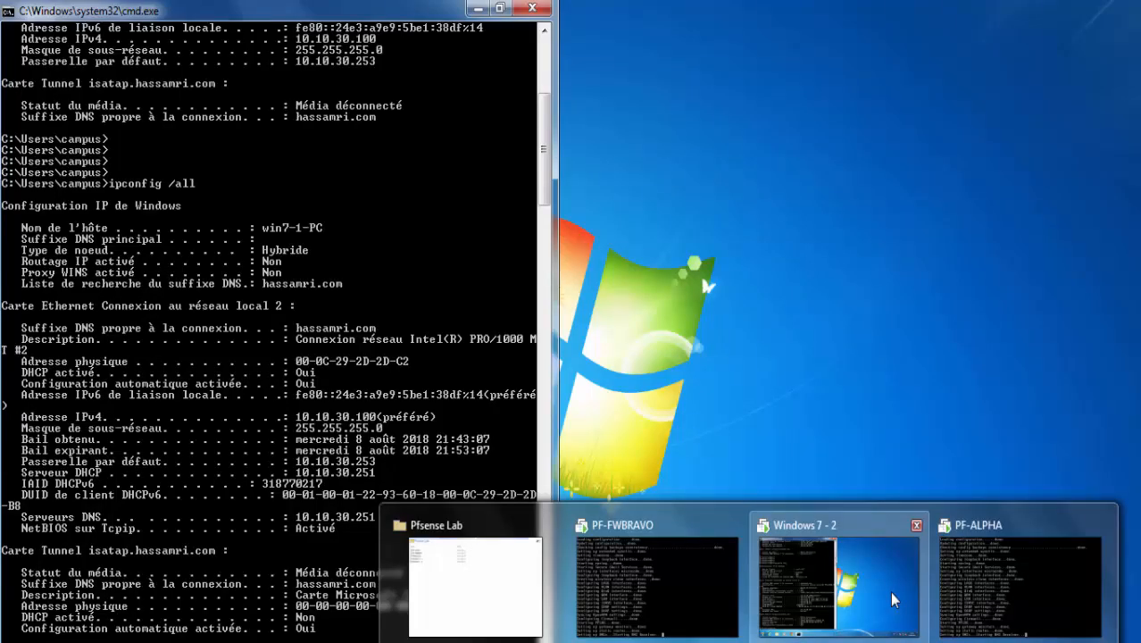
left_click(892, 596)
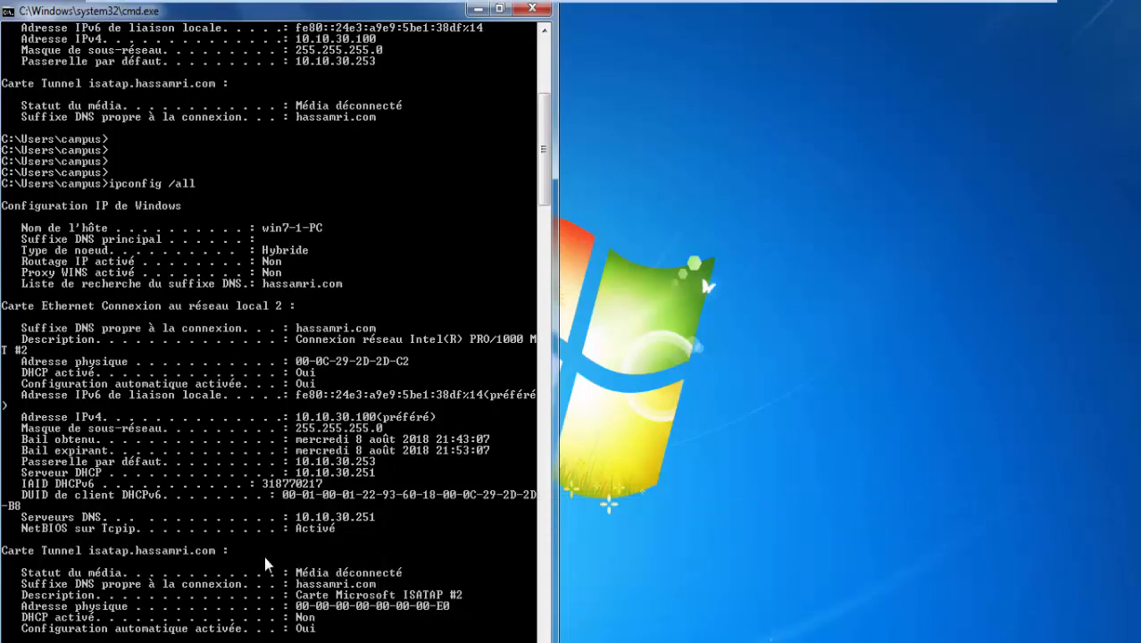
Add blank lines in the command prompt and launch Google Chrome on a new tab.
key("Return")
key("Return")
key("Return")
key("Return")
key("Return")
key("Return")
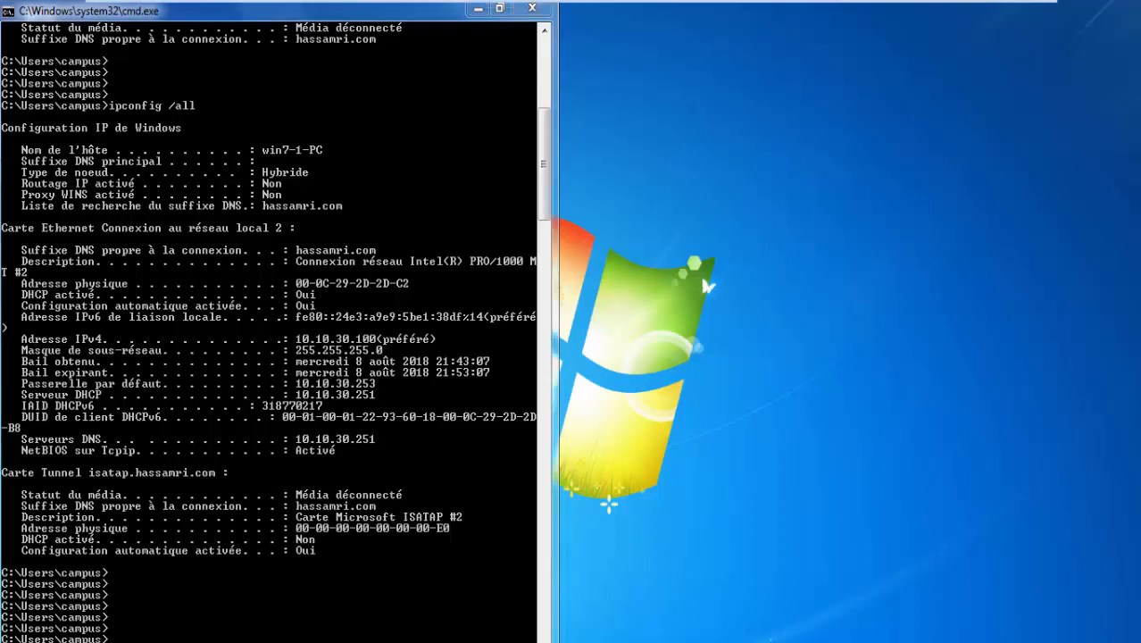
key("super+e")
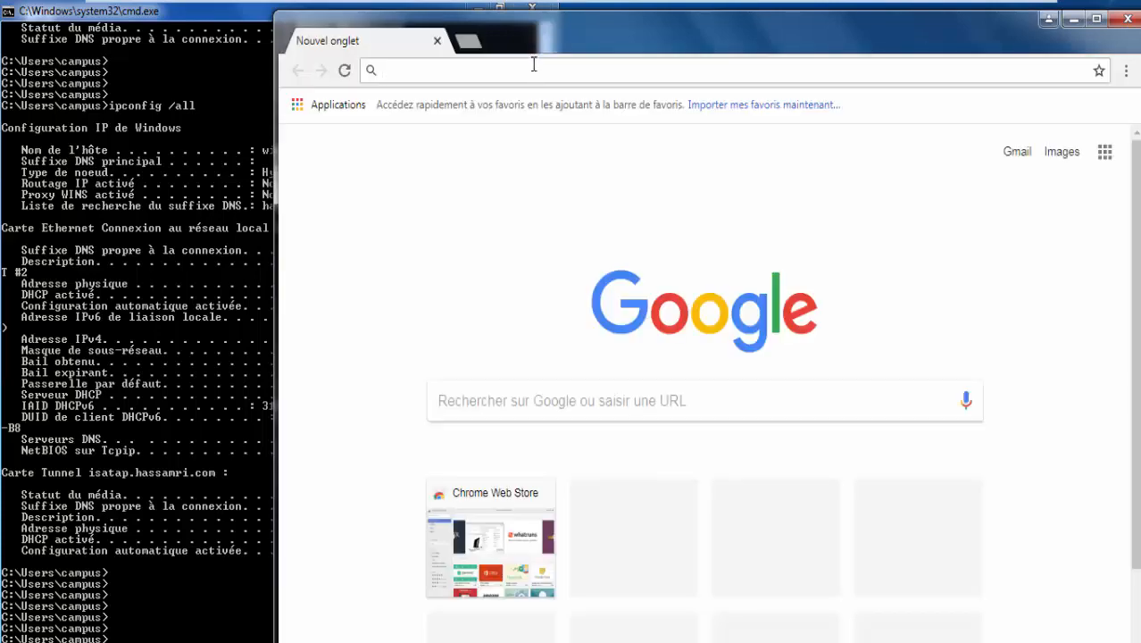
Search Google for 'test debit' to find a connection speed test.
type("google")
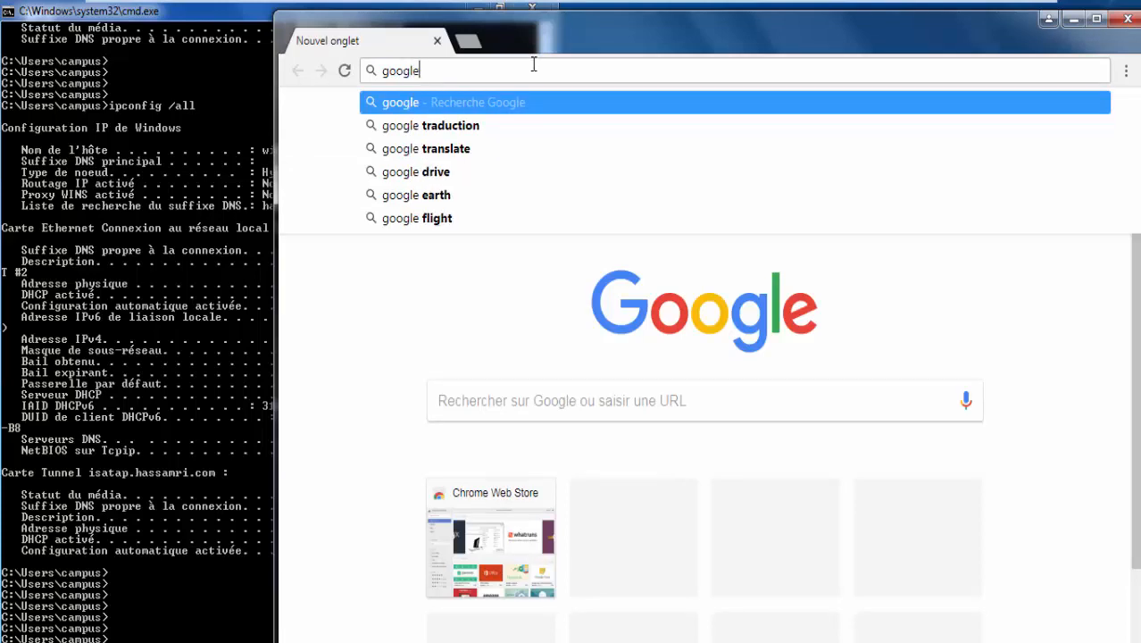
key("Return")
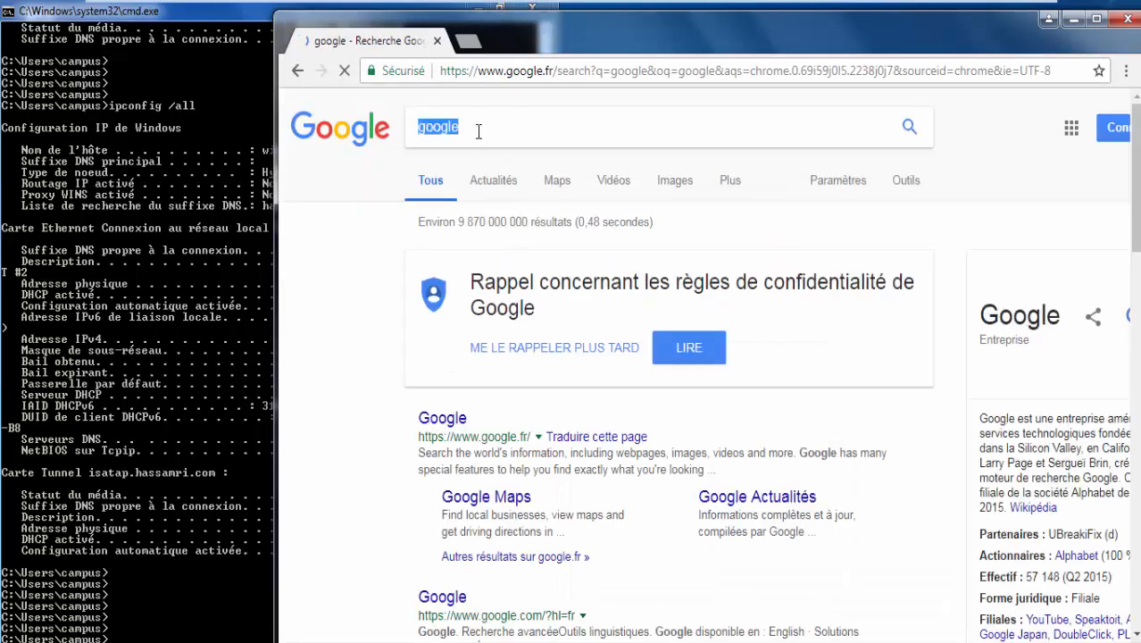
type("test debit")
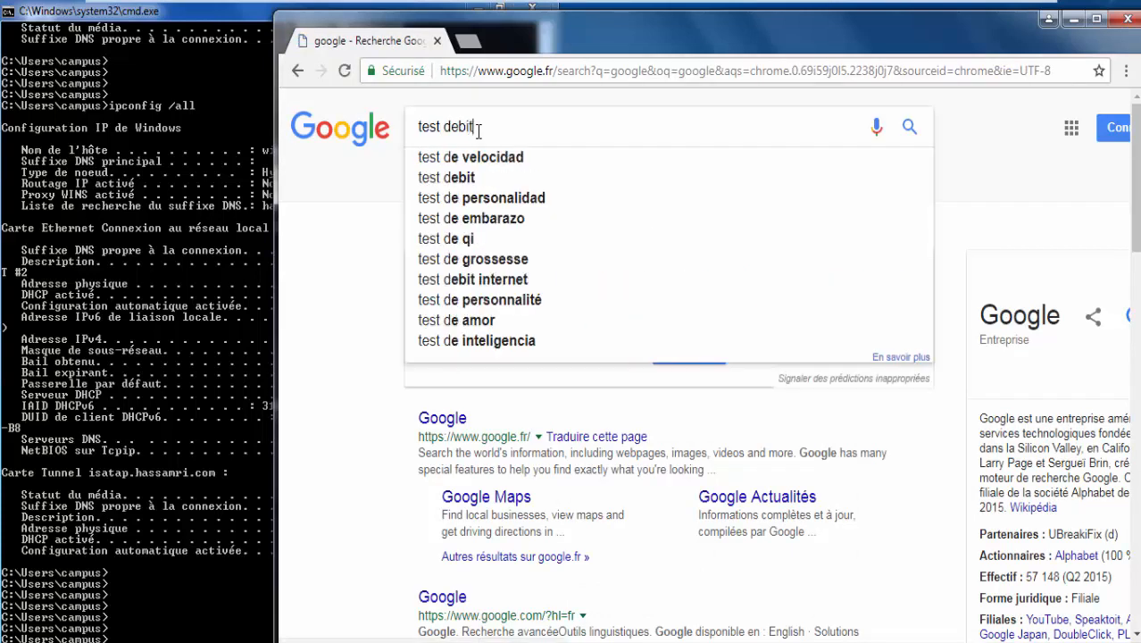
key("Return")
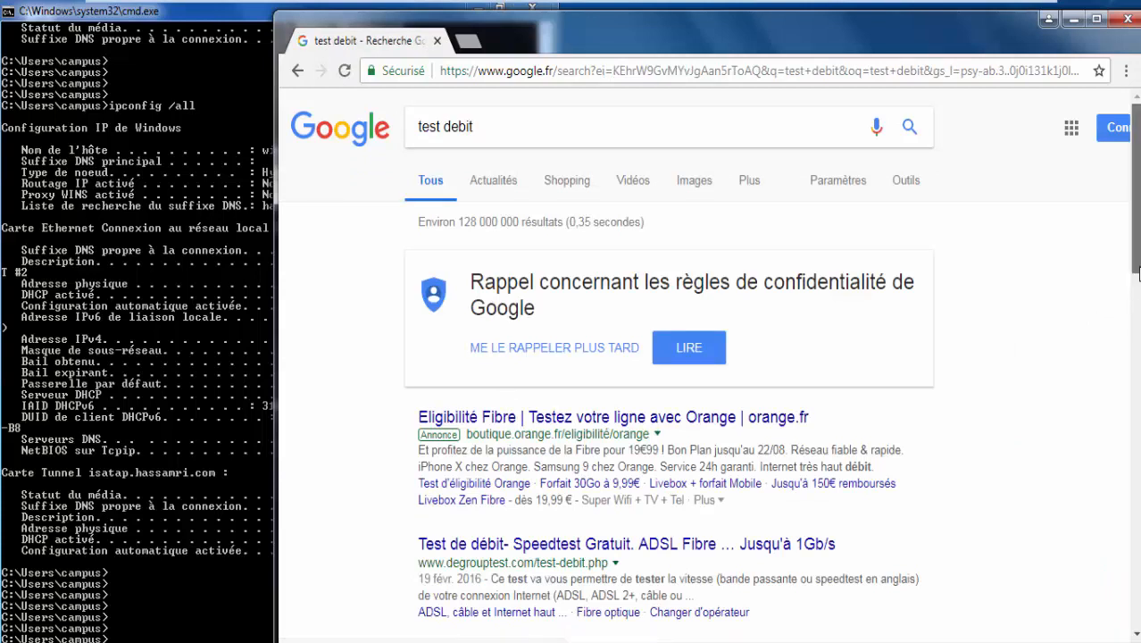
scroll(1135, 290, "down", 2)
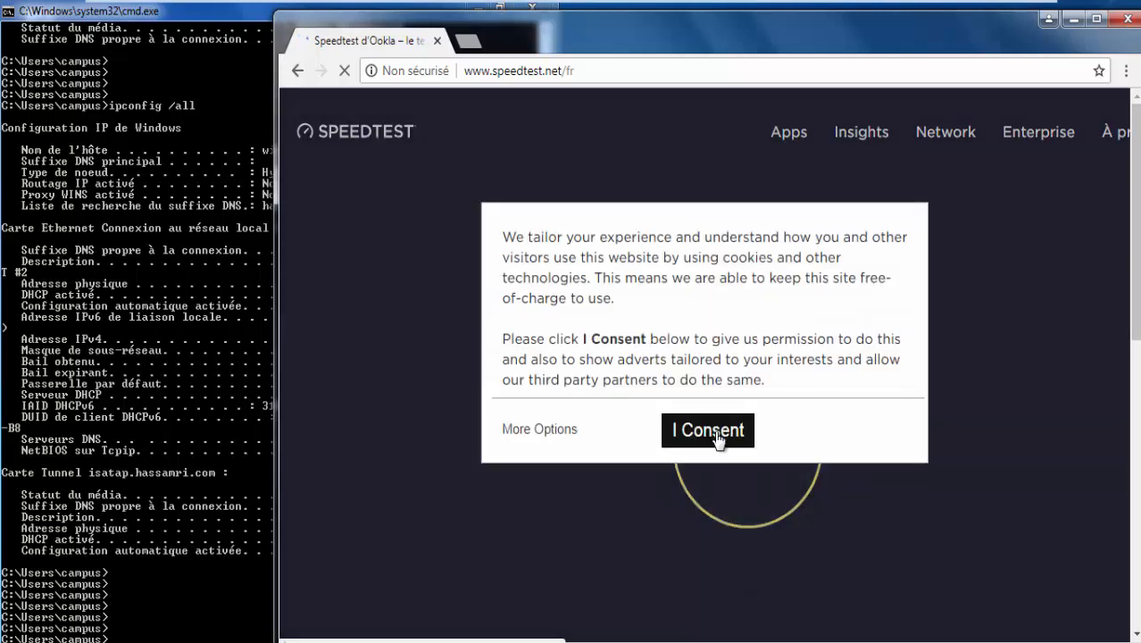
Accept speedtest.net's cookie consent, maximize Chrome, and start the speed test.
left_click(718, 438)
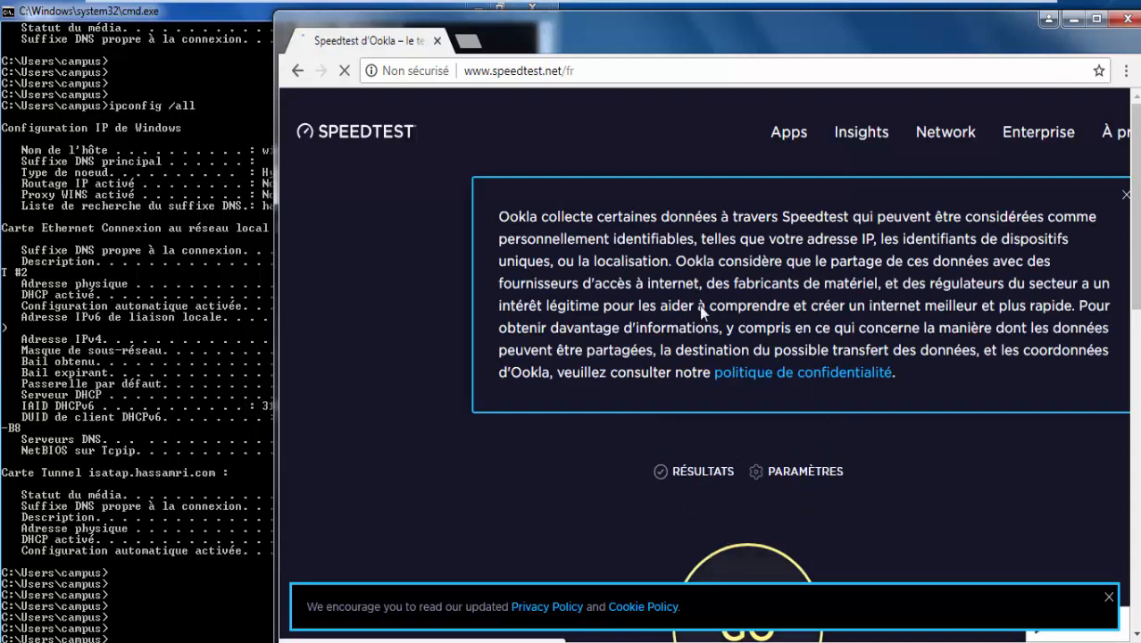
double_click(692, 39)
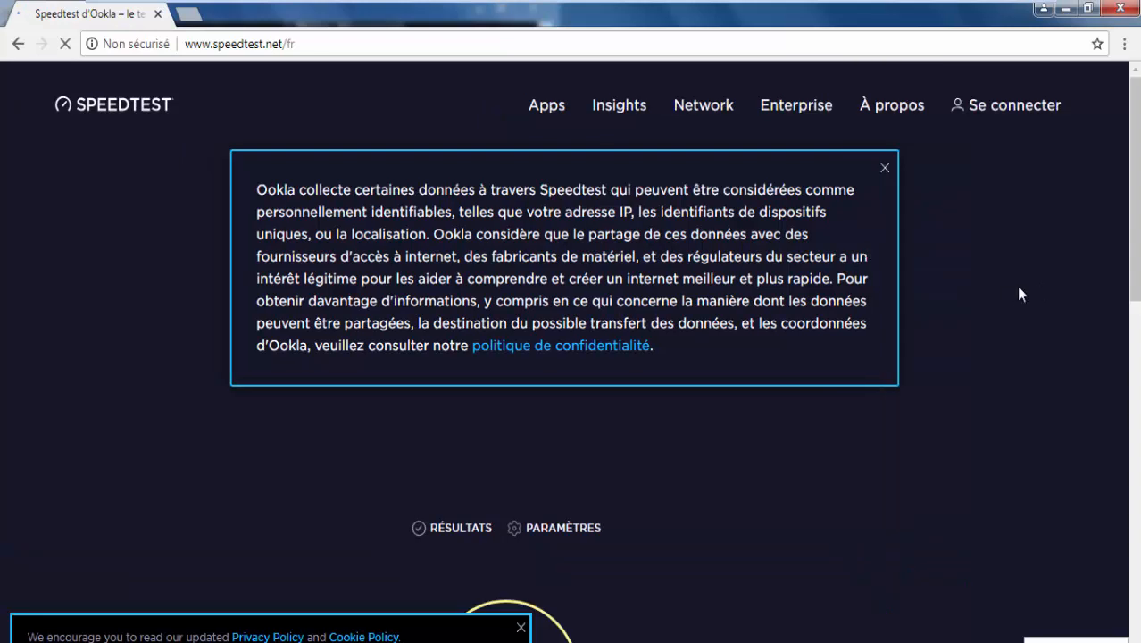
scroll(1127, 351, "down", 2)
scroll(665, 446, "down", 2)
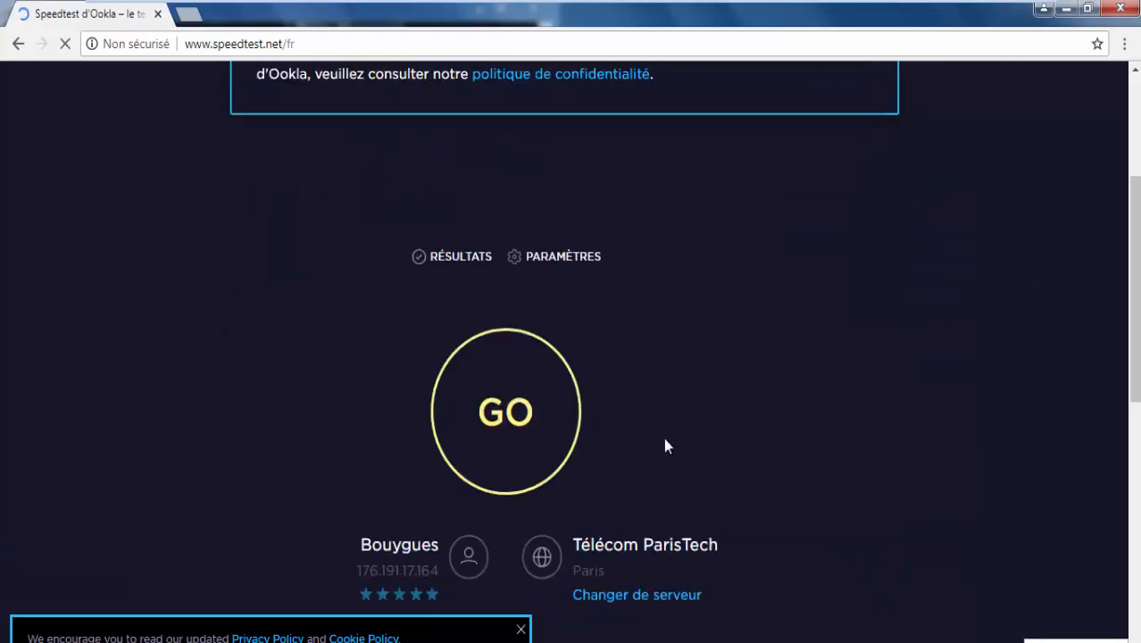
left_click(499, 415)
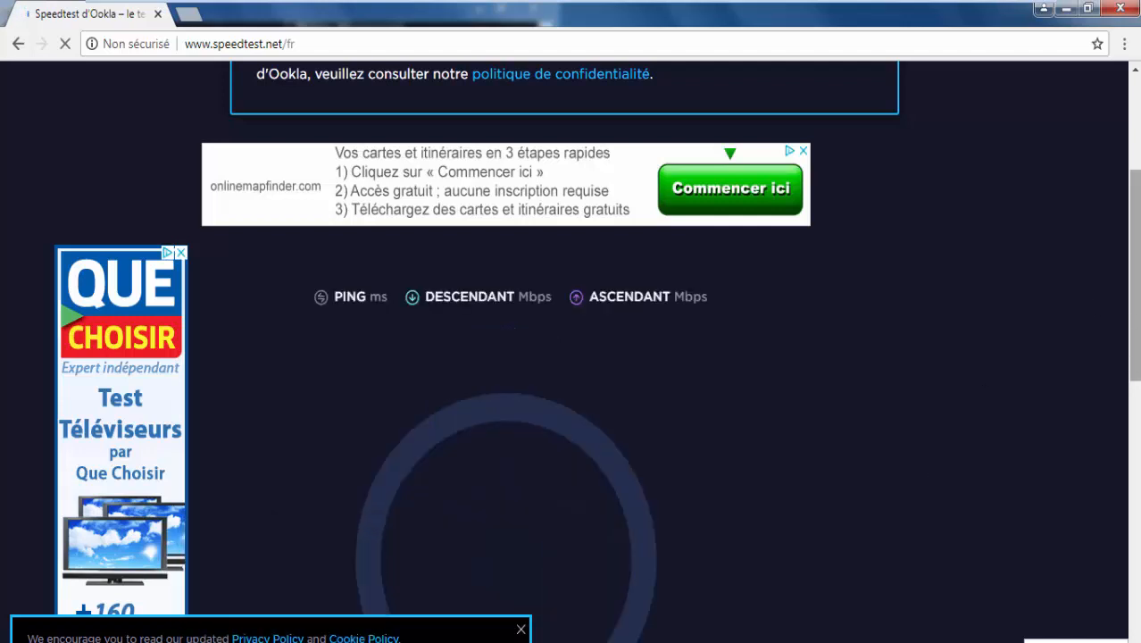
scroll(514, 358, "down", 2)
key("alt+Tab")
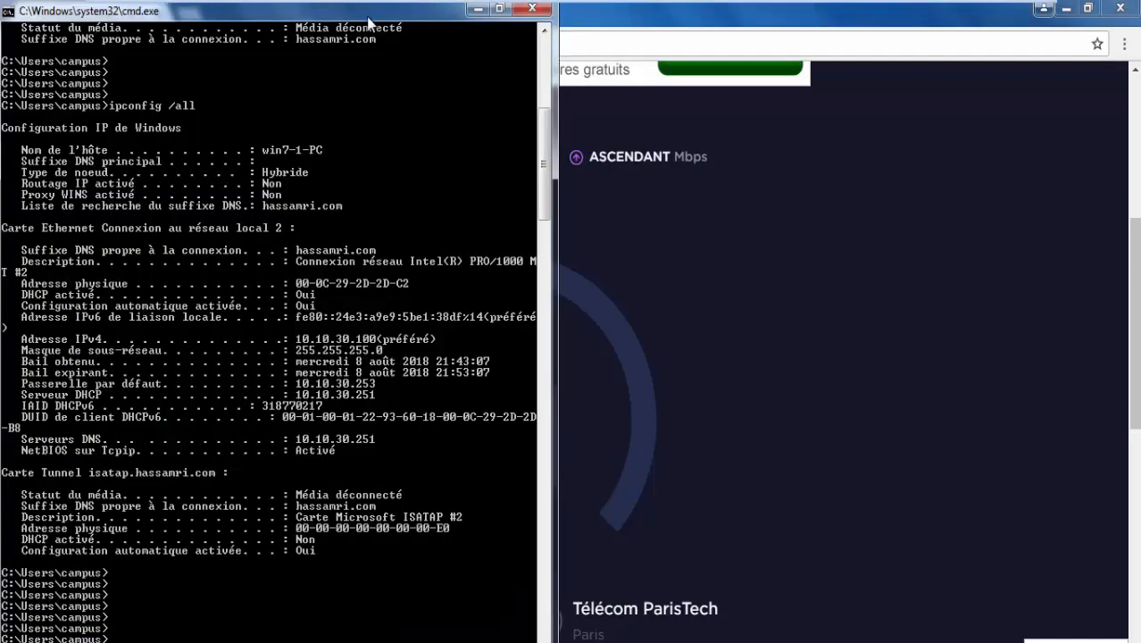
Run ping -t google.com and stop it after 28 replies with 0% loss.
left_click_drag(369, 24, 706, 19)
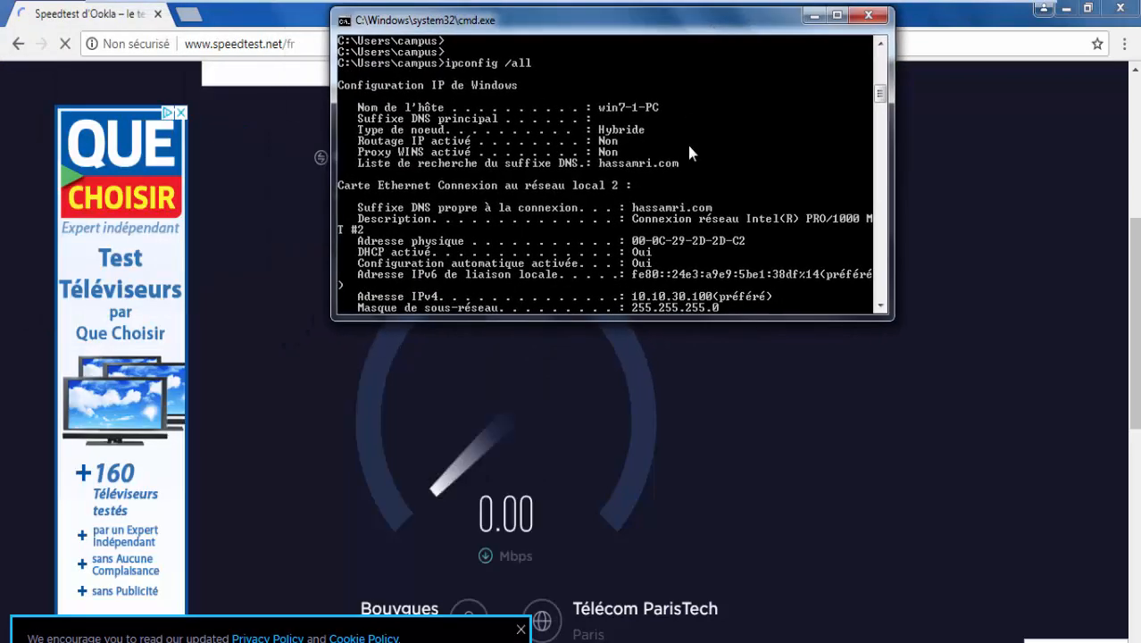
key("Return")
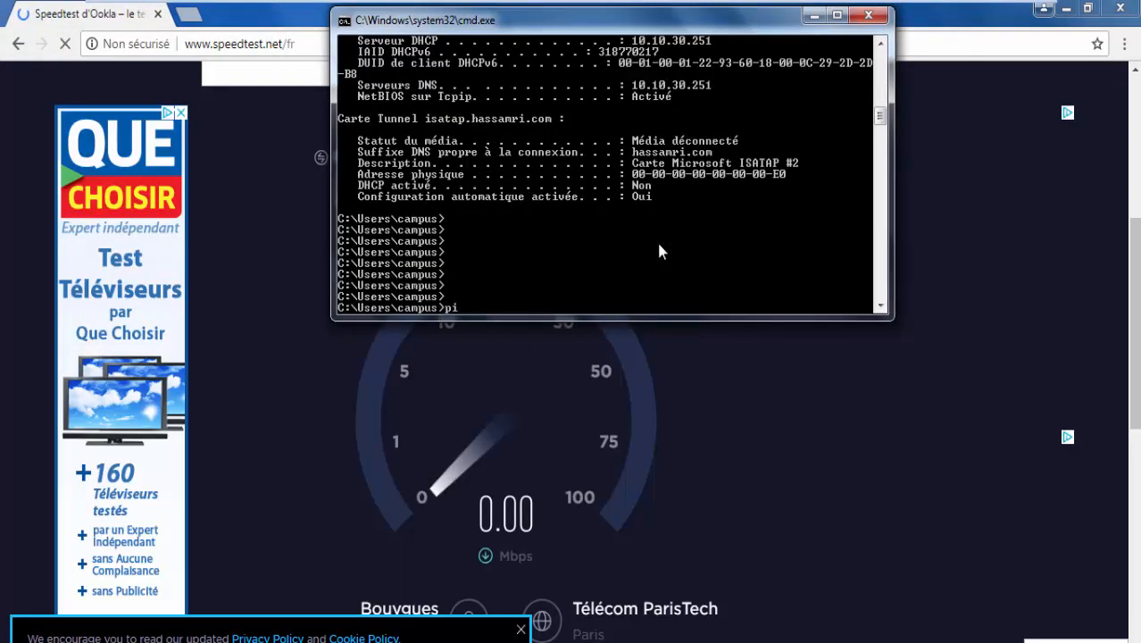
type("ping -t google.co")
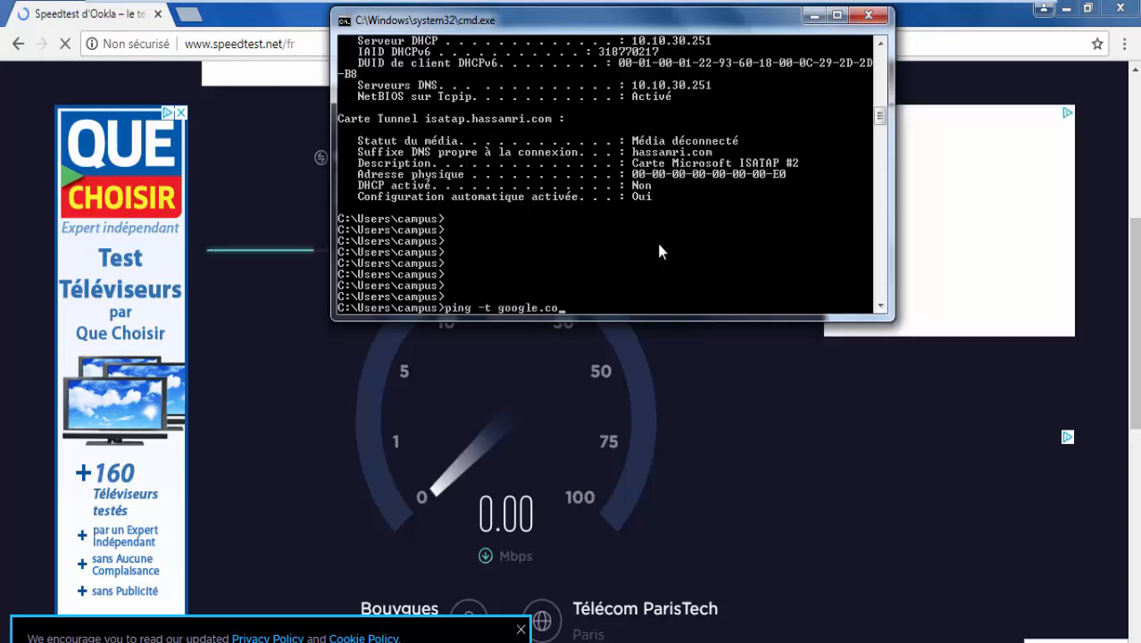
type("m")
key("Return")
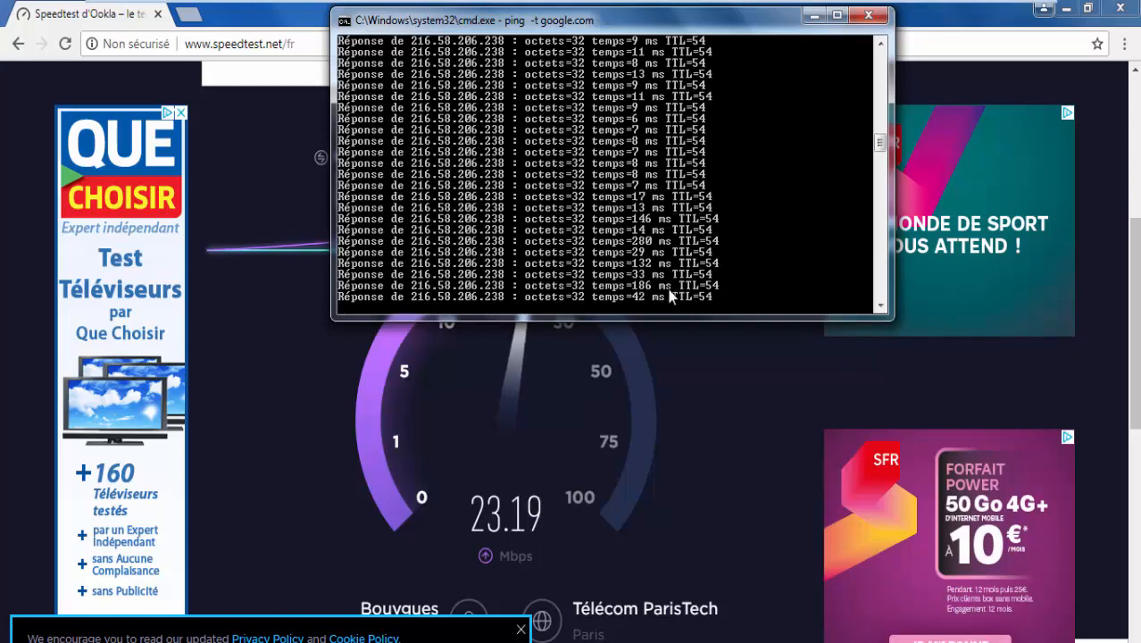
key("ctrl+c")
key("Return")
key("Return")
key("Return")
key("Return")
key("Return")
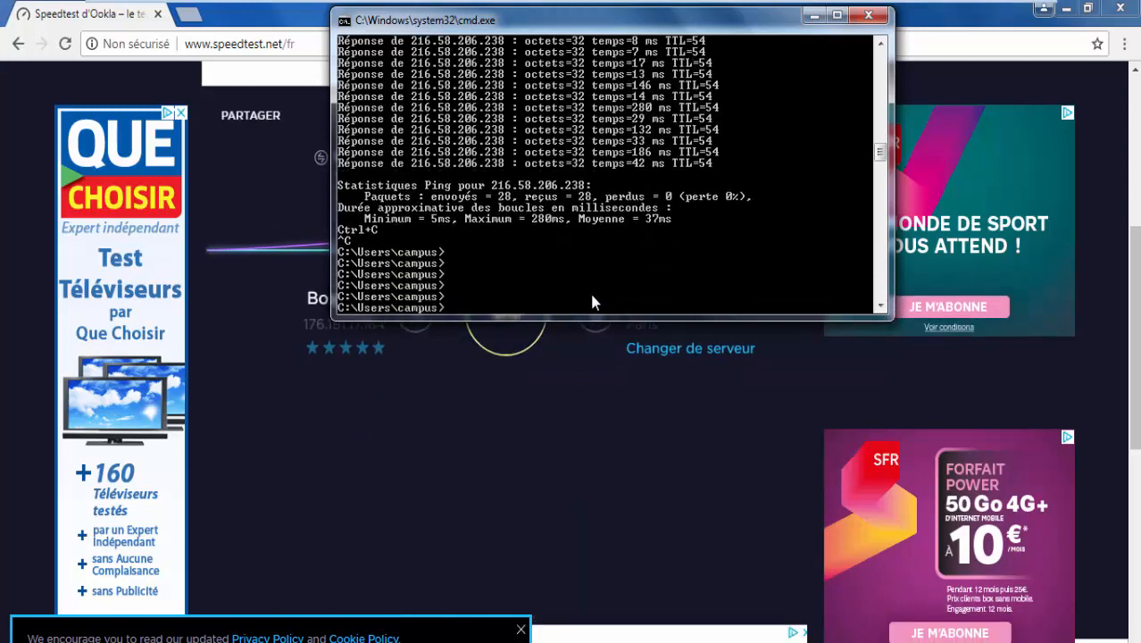
Run ipconfig to show the client's settings with gateway 10.10.30.253.
type("i")
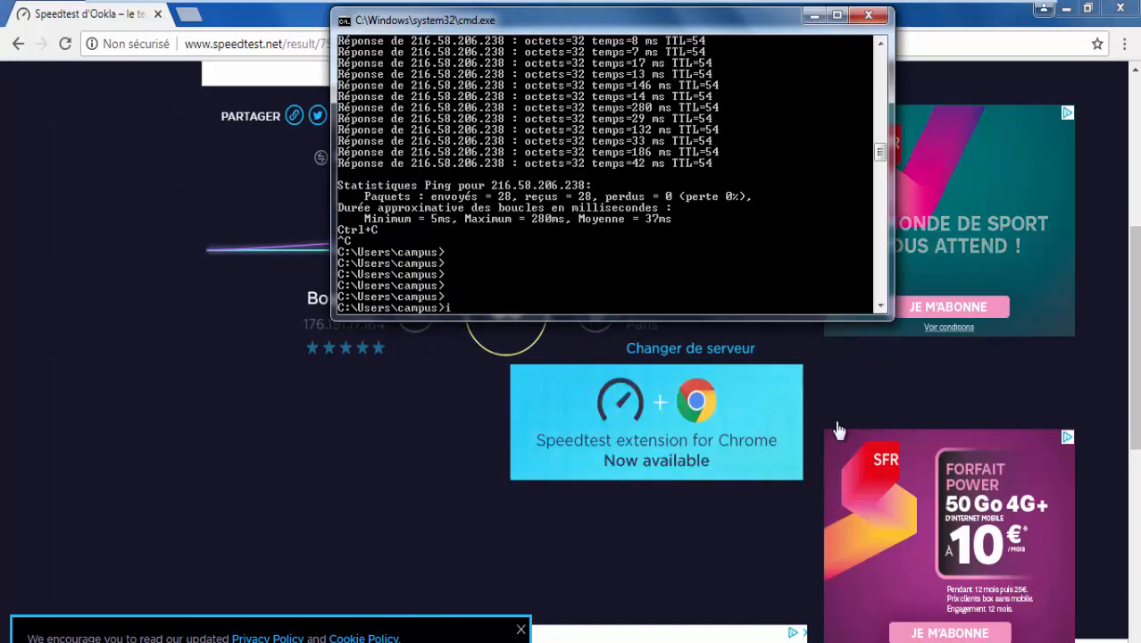
type("pconfig")
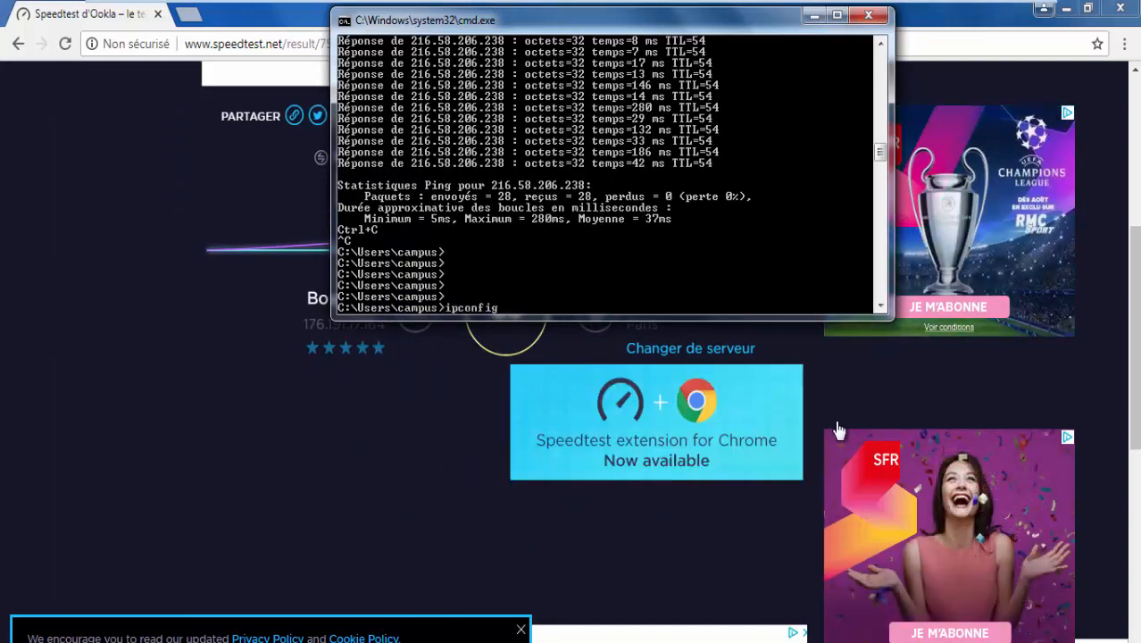
key("Return")
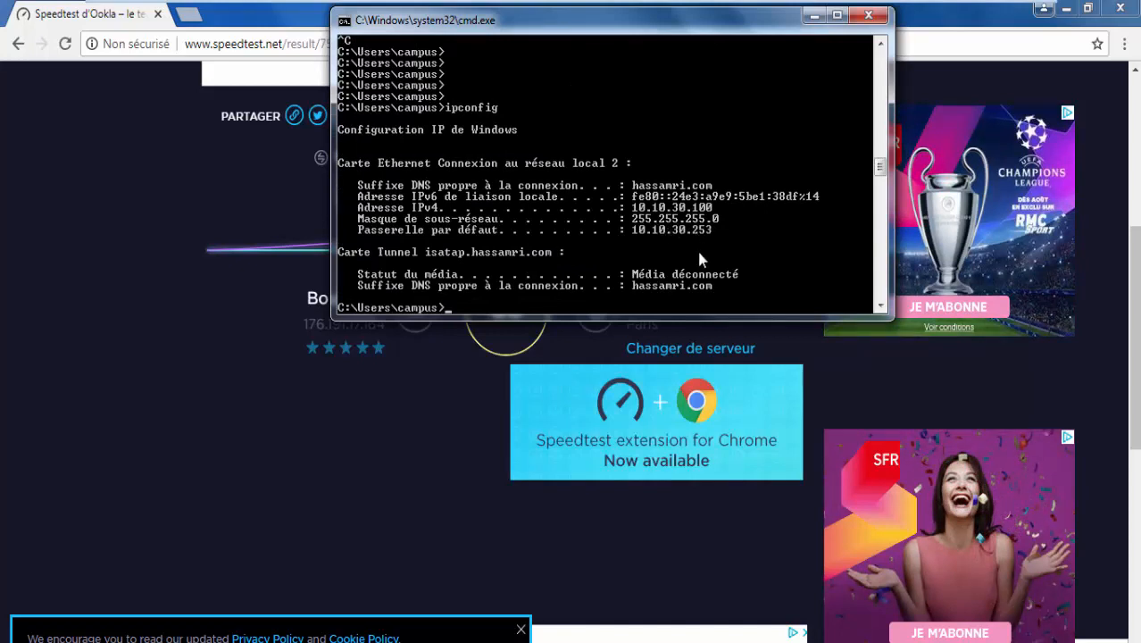
key("Return")
key("Return")
key("Return")
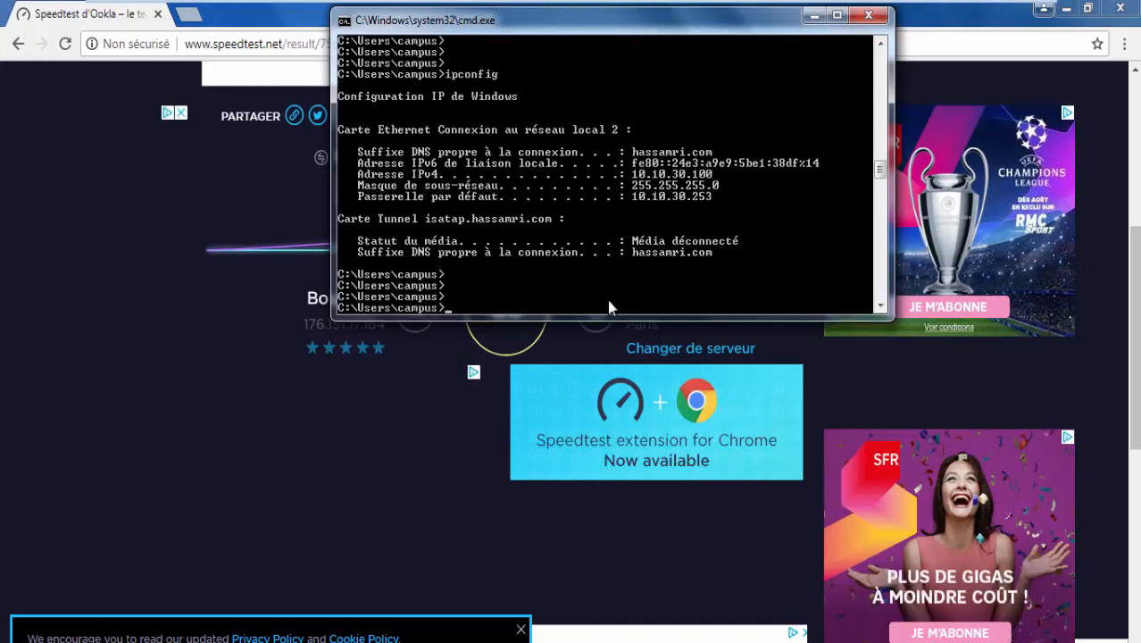
Trace the route to google.fr, with FWALPHA 10.10.30.251 as the first hop.
type("tracer")
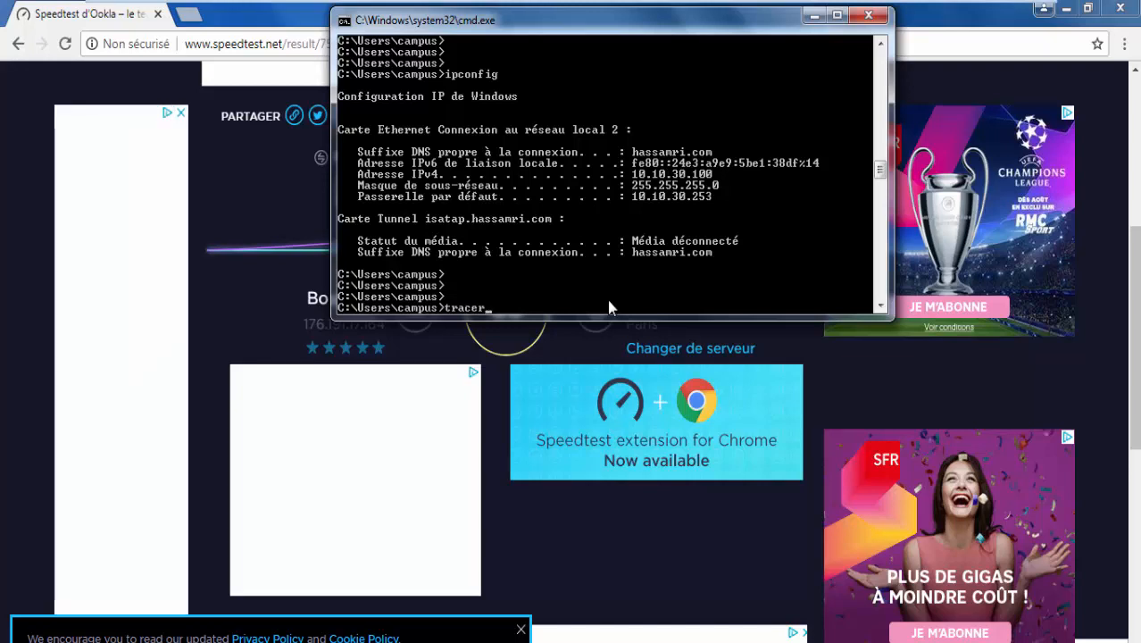
type("t google")
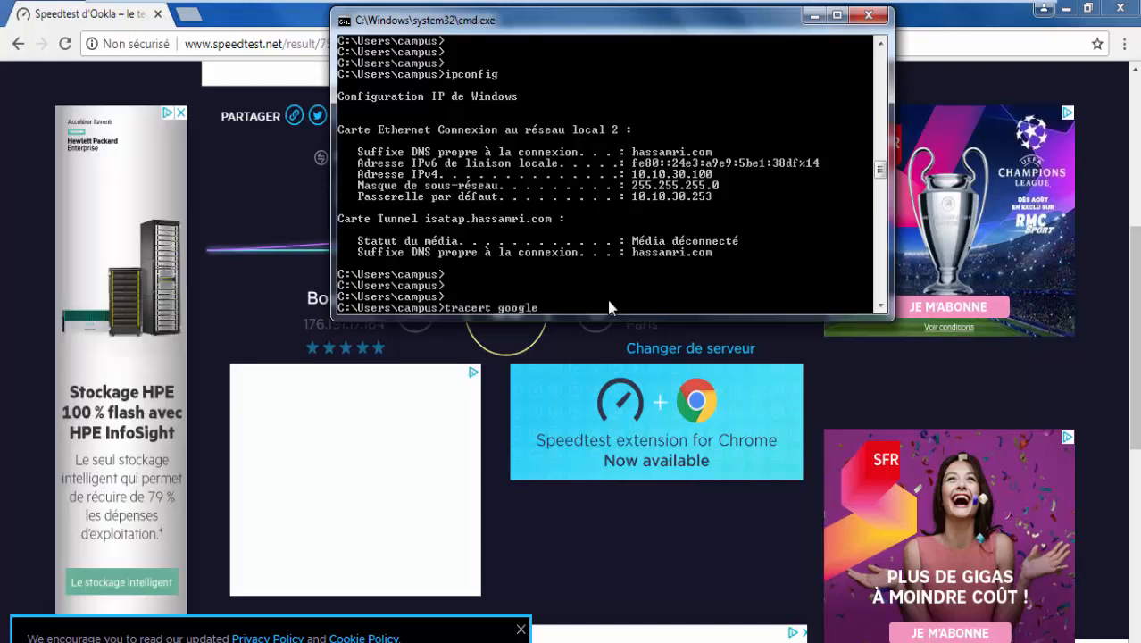
type(".fr")
key("Return")
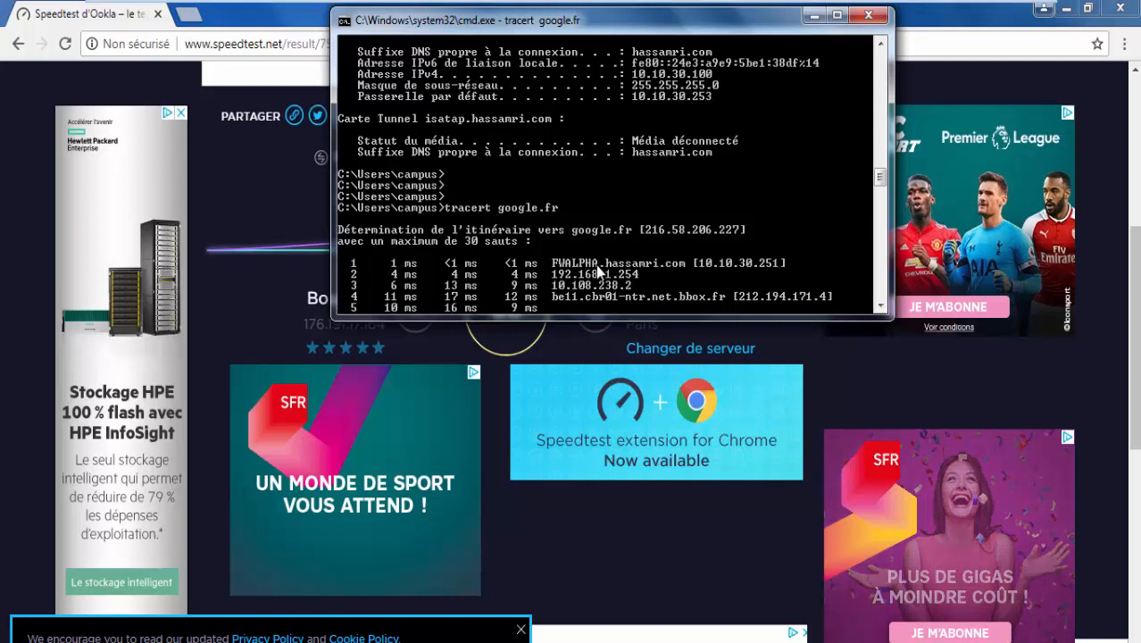
mouse_move(907, 18)
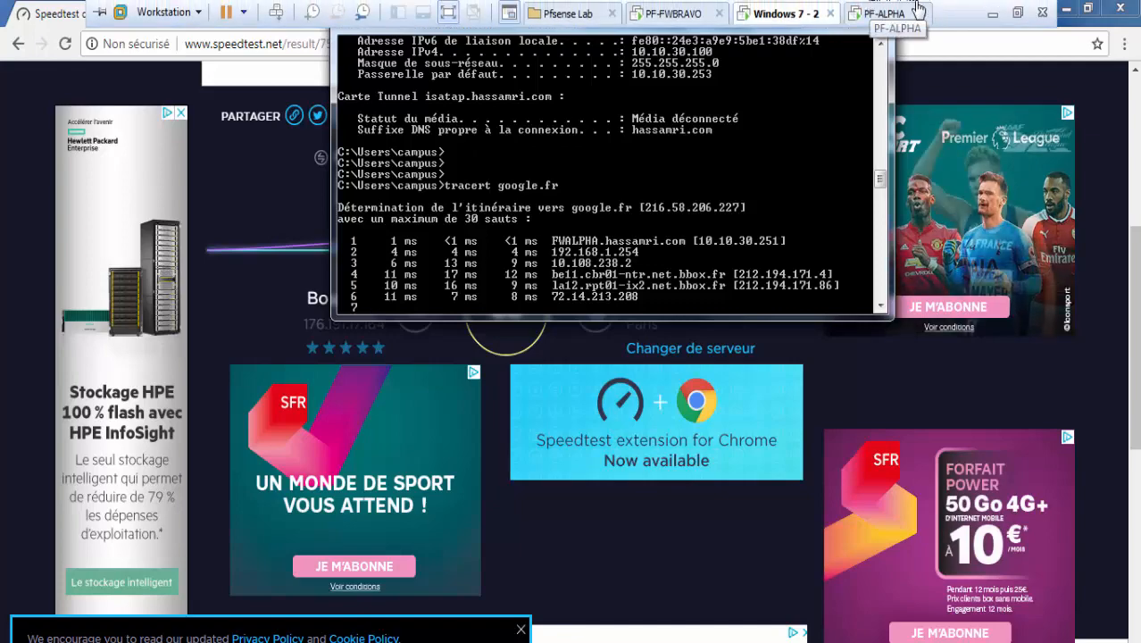
On the PF-ALPHA VM, return to FWBRAVO's CARP failover status page showing BACKUP.
left_click(860, 16)
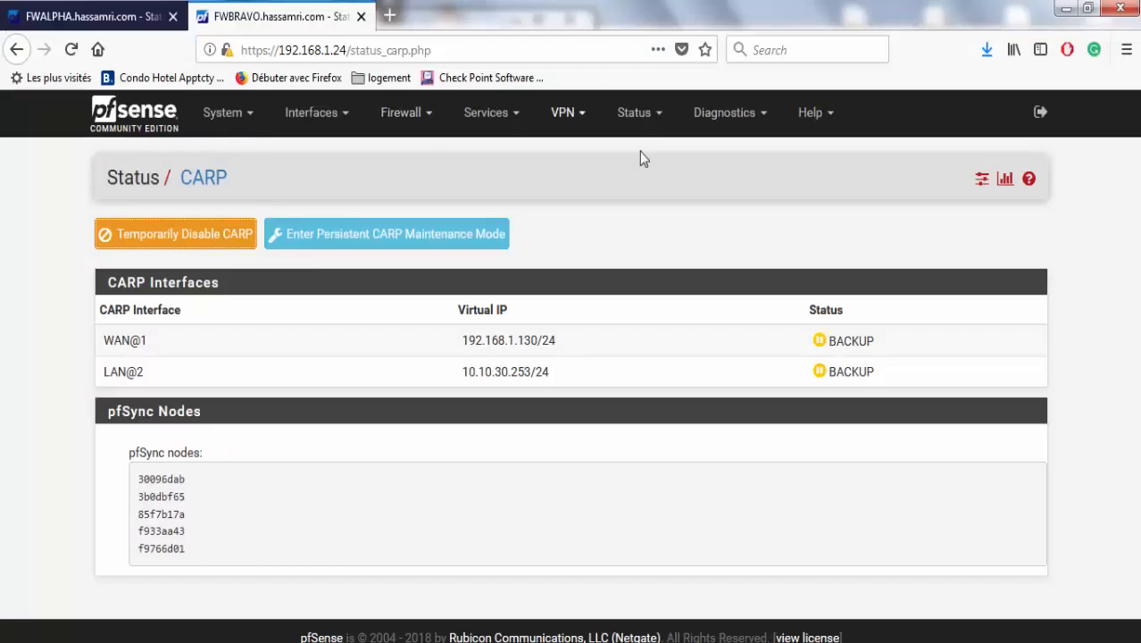
left_click(717, 116)
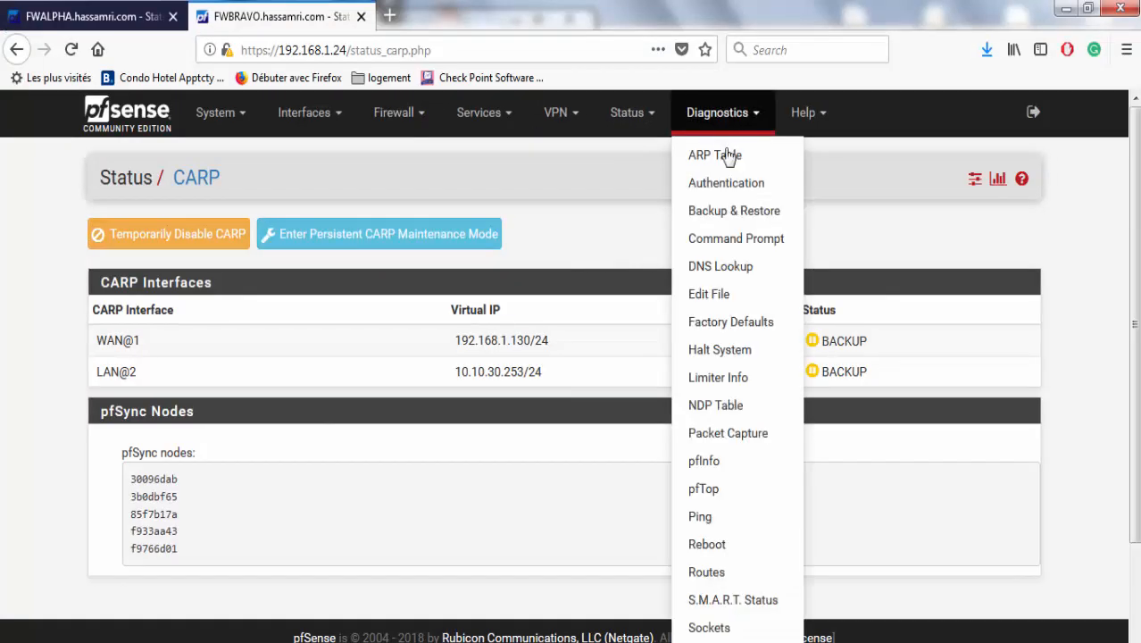
left_click(630, 114)
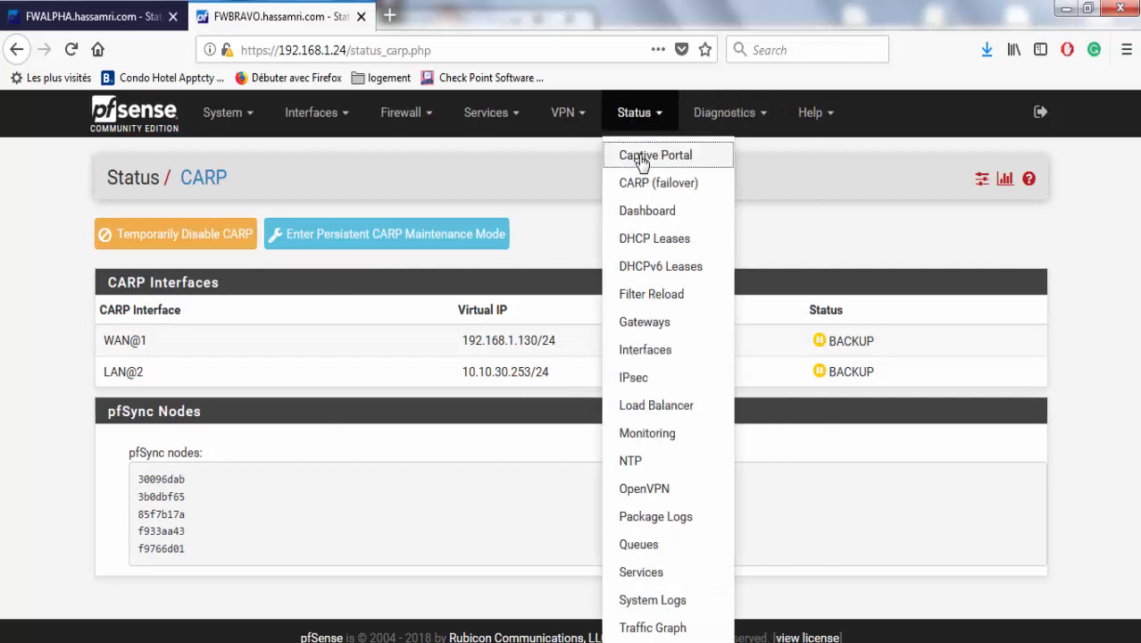
left_click(643, 159)
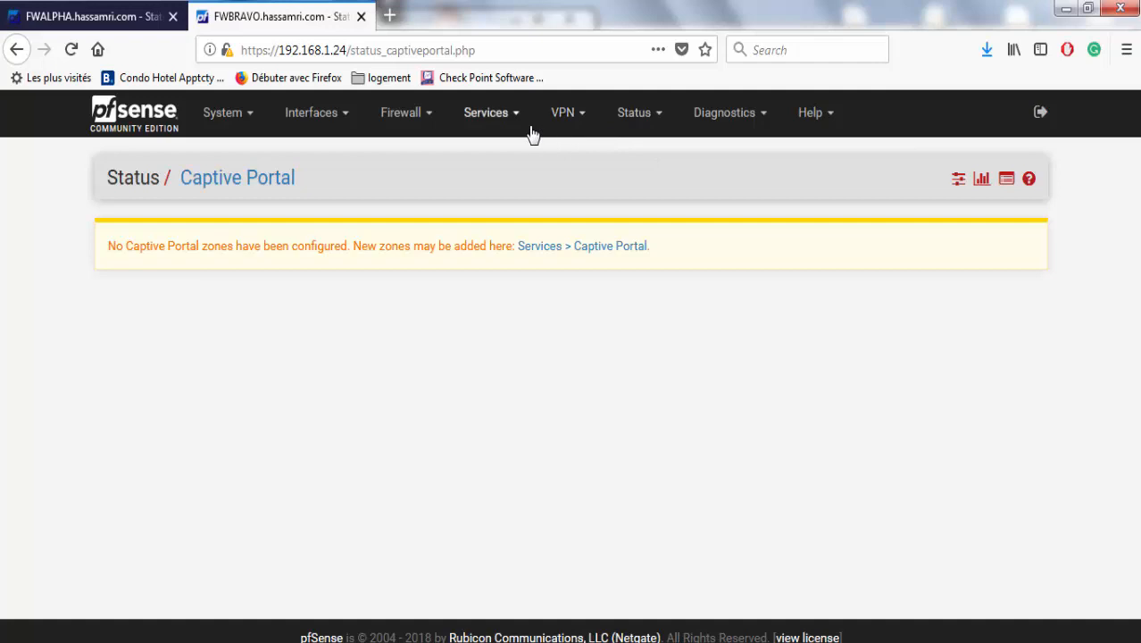
left_click(407, 125)
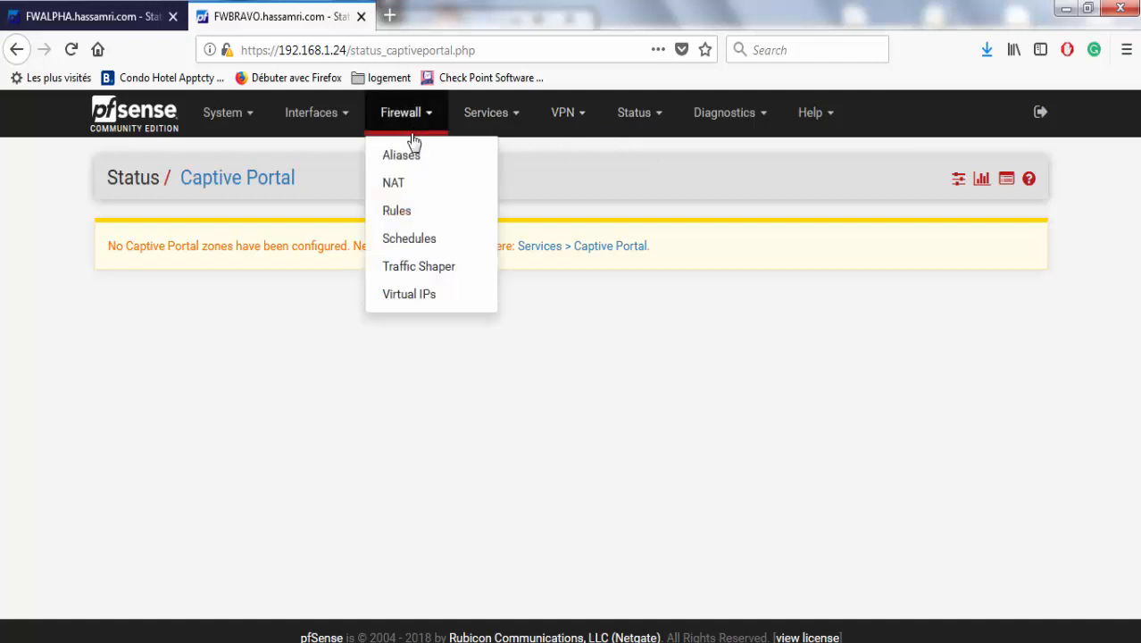
left_click(637, 125)
left_click(667, 183)
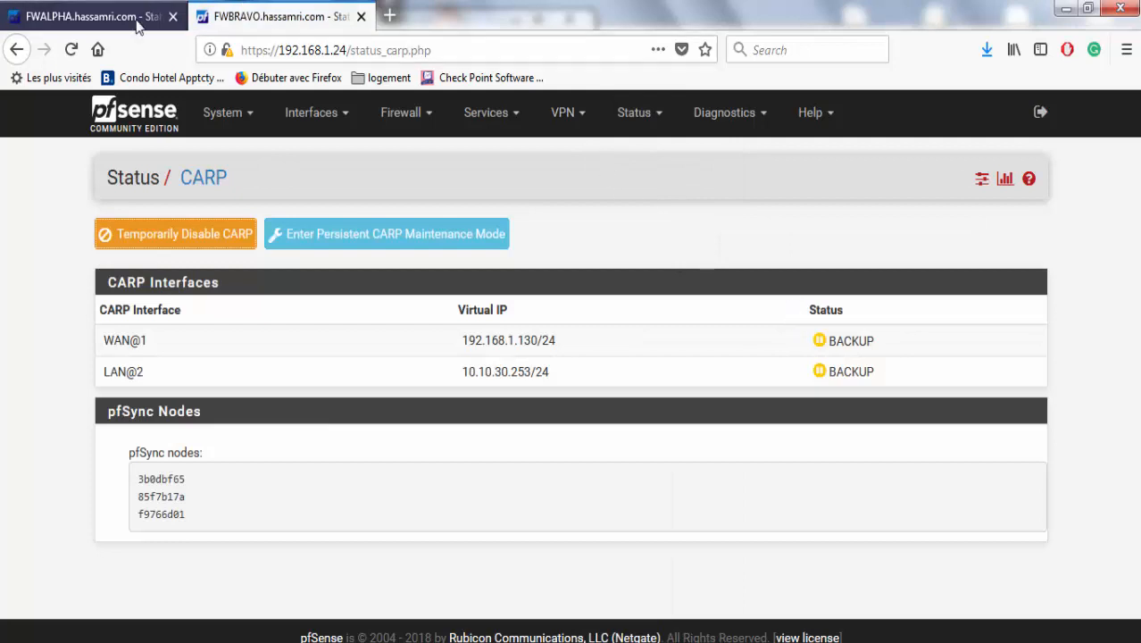
Reload FWALPHA's CARP status showing MASTER on both interfaces, then show the FWBRAVO console.
left_click(89, 16)
left_click(662, 113)
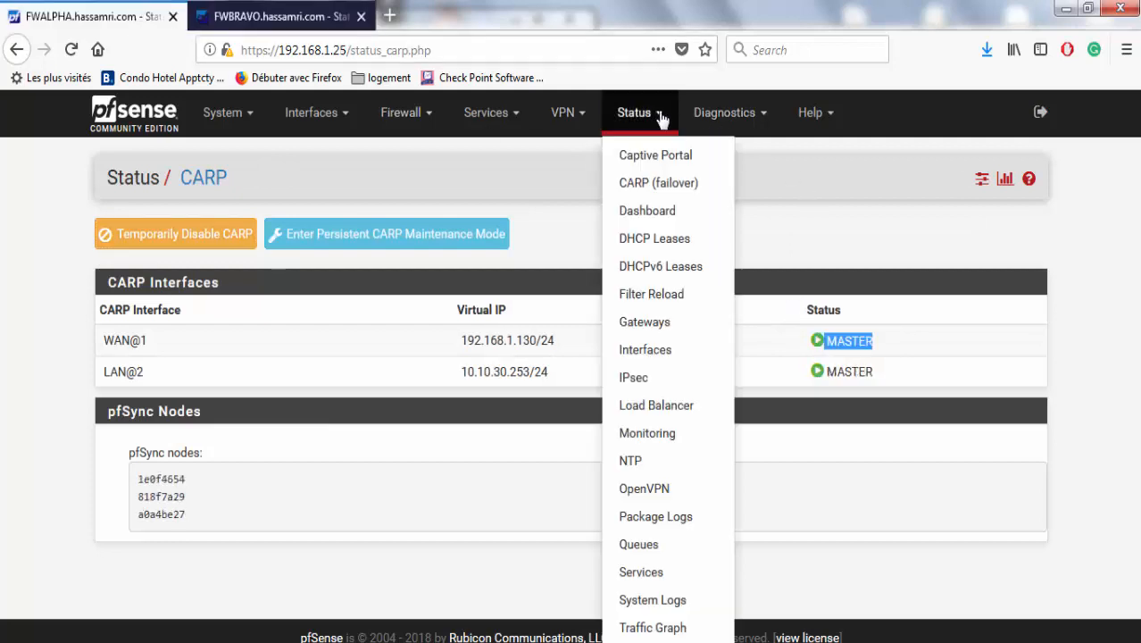
left_click(670, 183)
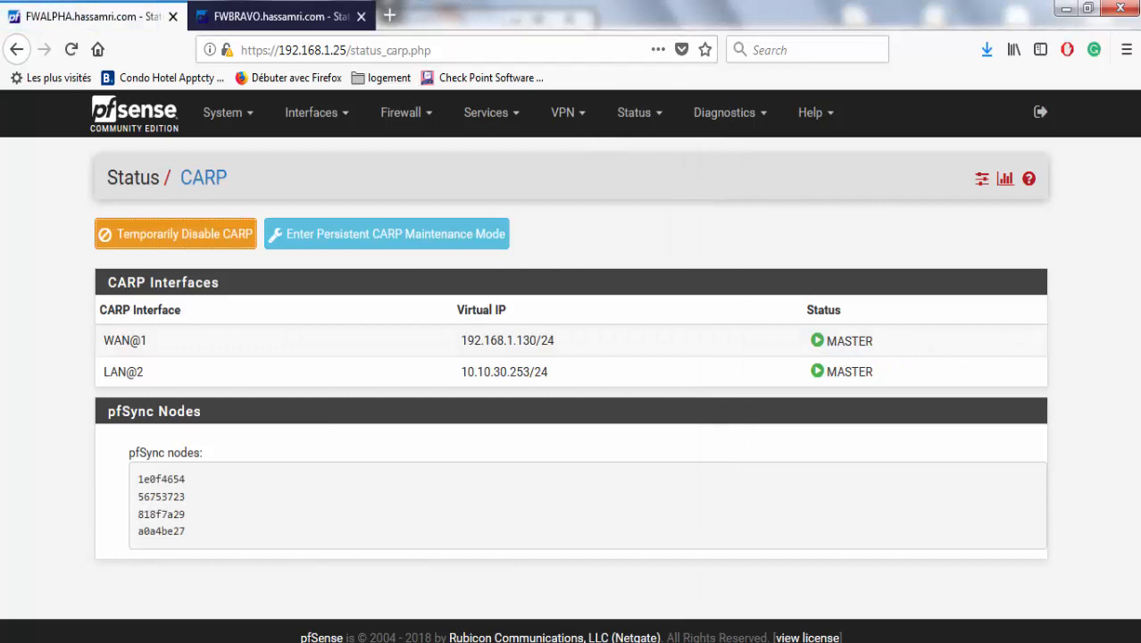
left_click(775, 641)
left_click(977, 589)
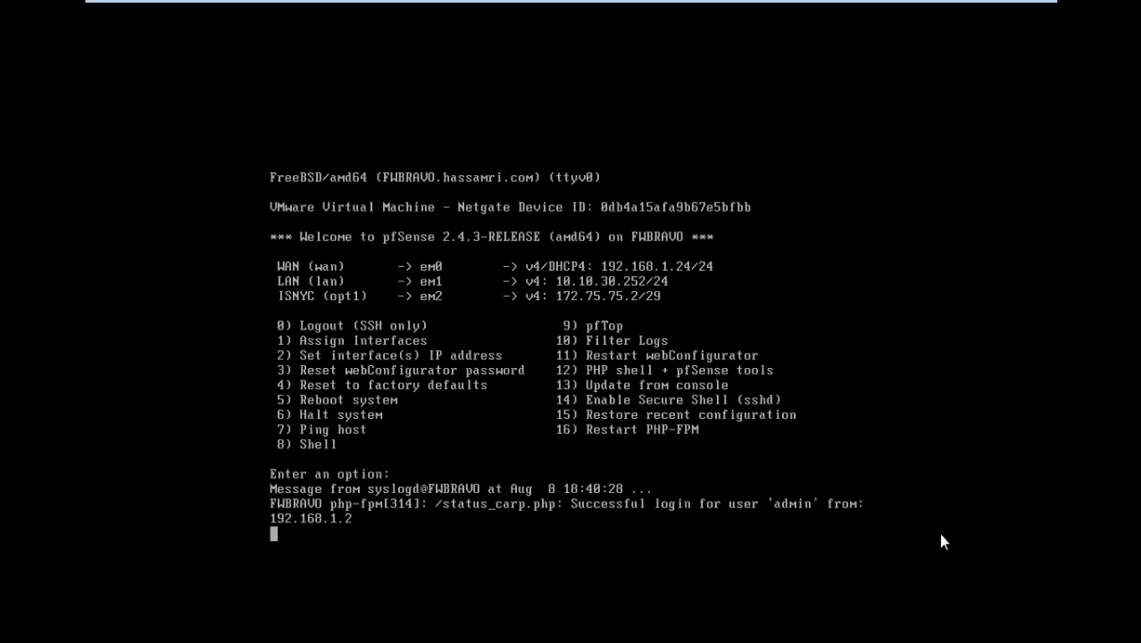
On the Windows 7 client, run ping -t google.fr, getting replies from 216.58.206.227.
mouse_move(848, 8)
left_click(782, 14)
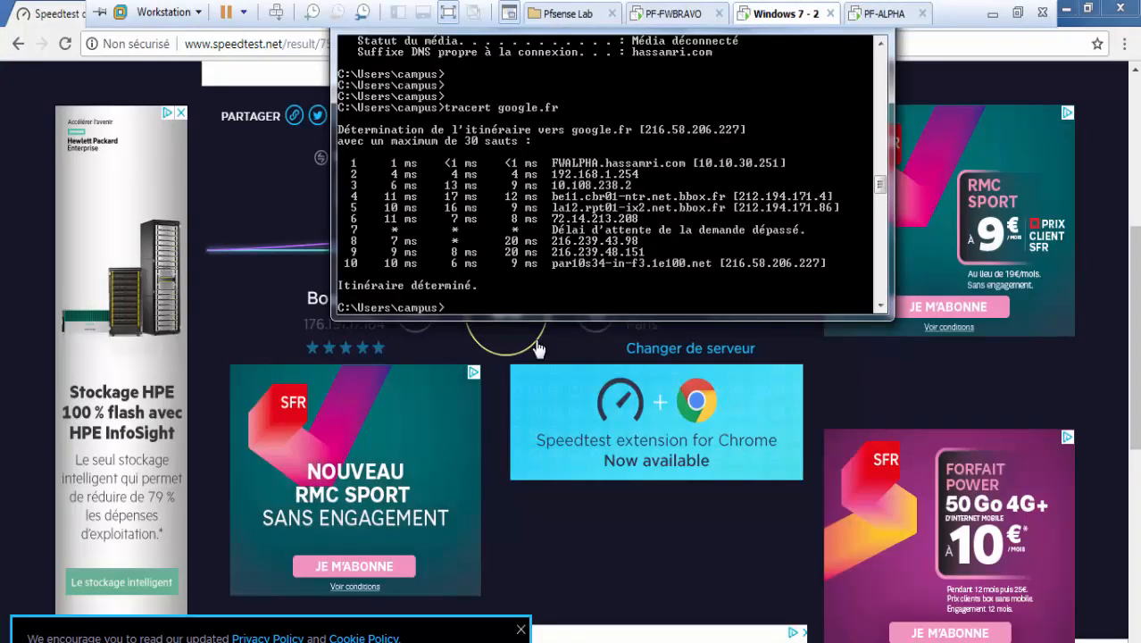
type("p")
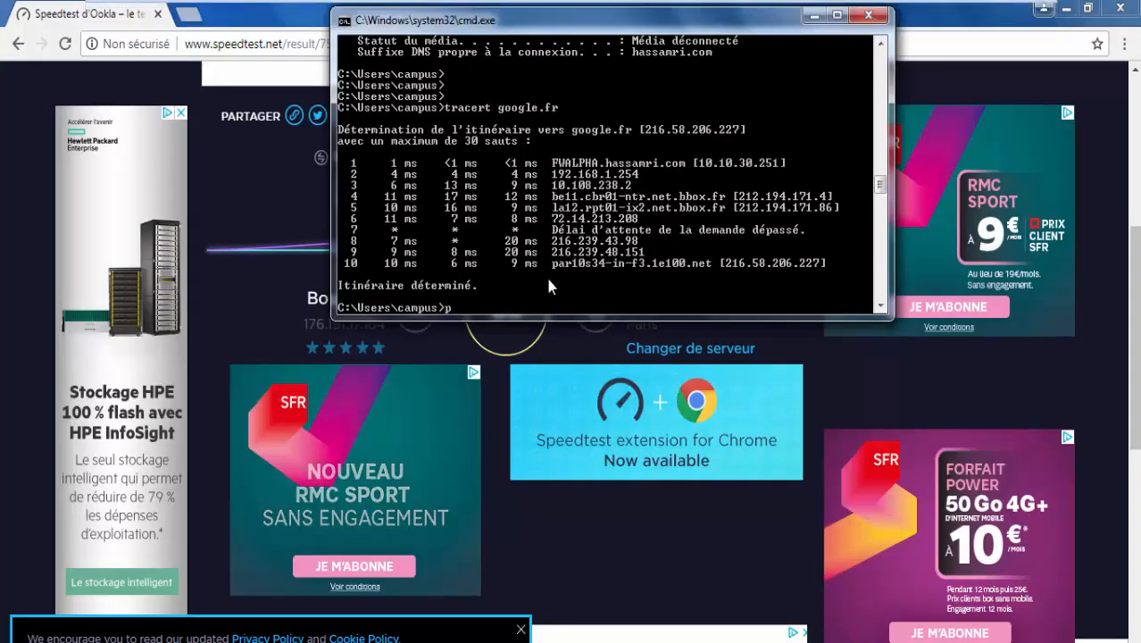
type("ing -t")
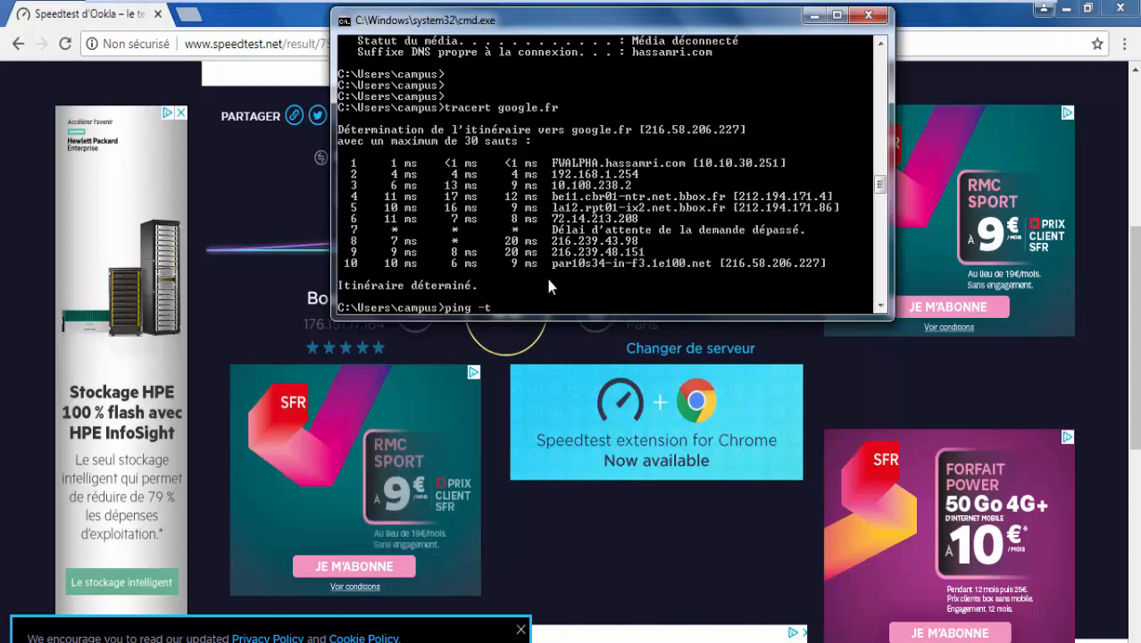
type(" google")
type(".fr")
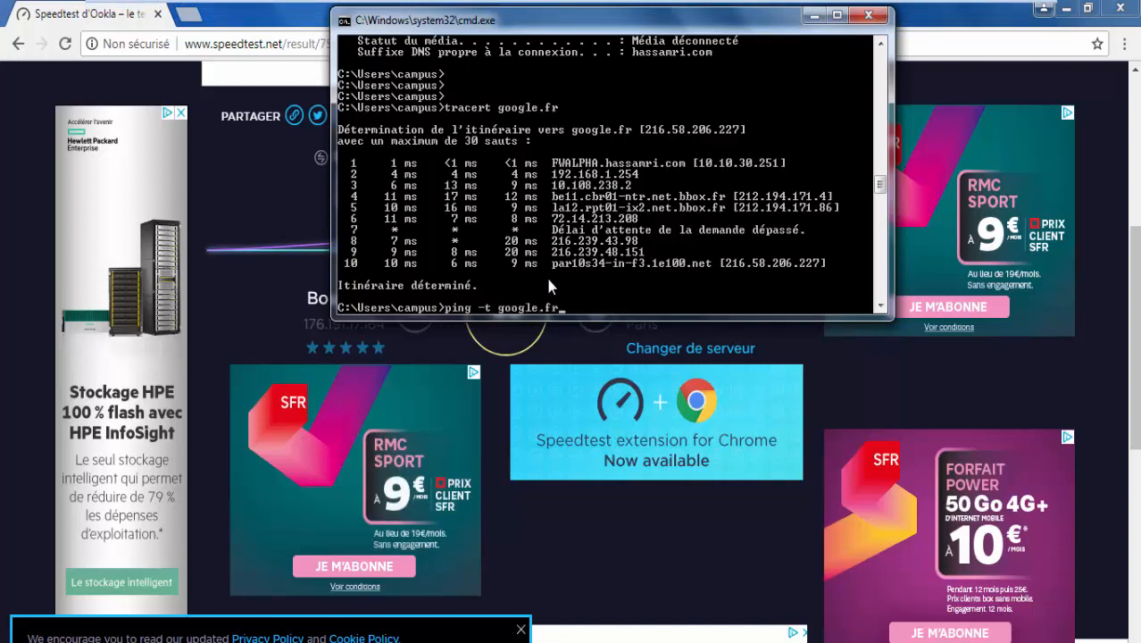
key("Return")
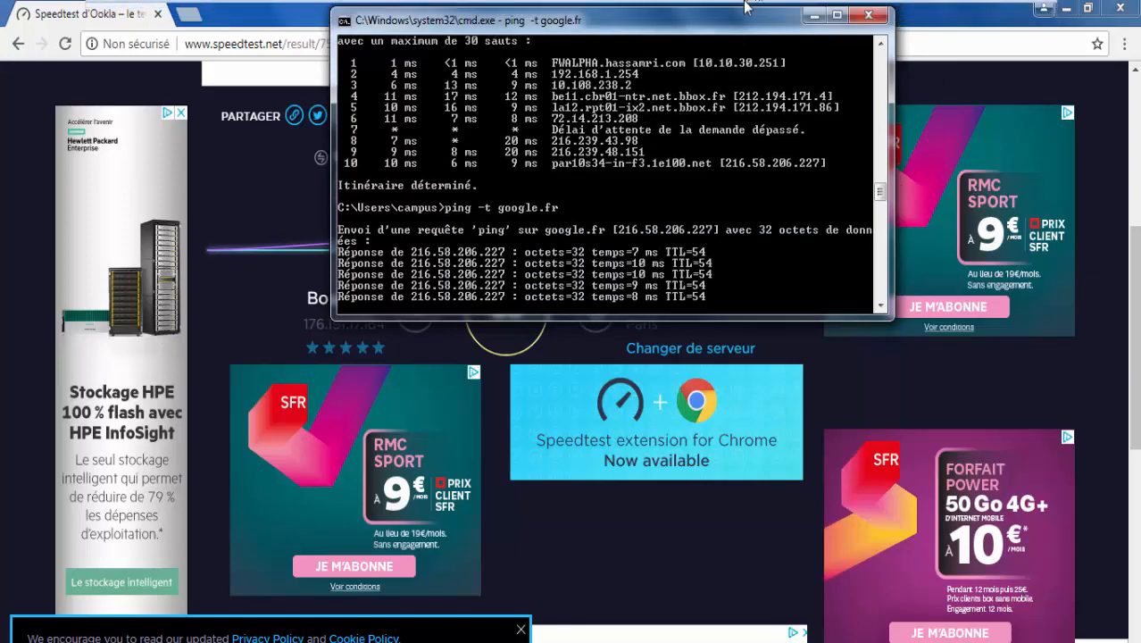
Redisplay the pfSense console menus on PF-ALPHA and FWALPHA, releasing input back to the host.
left_click(887, 15)
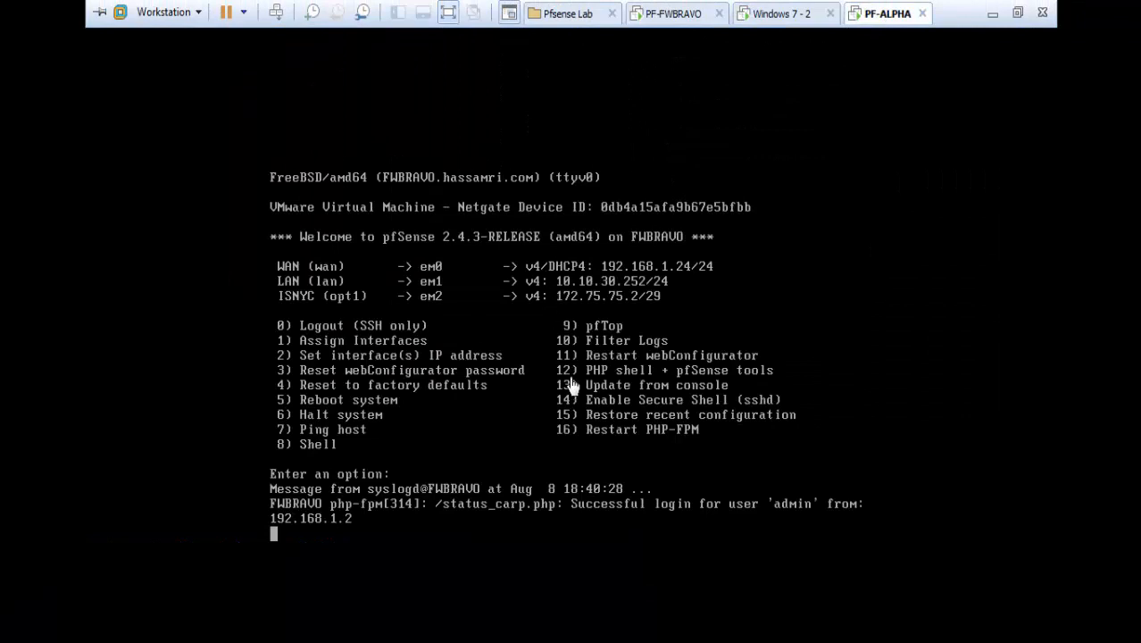
left_click(591, 497)
key("Return")
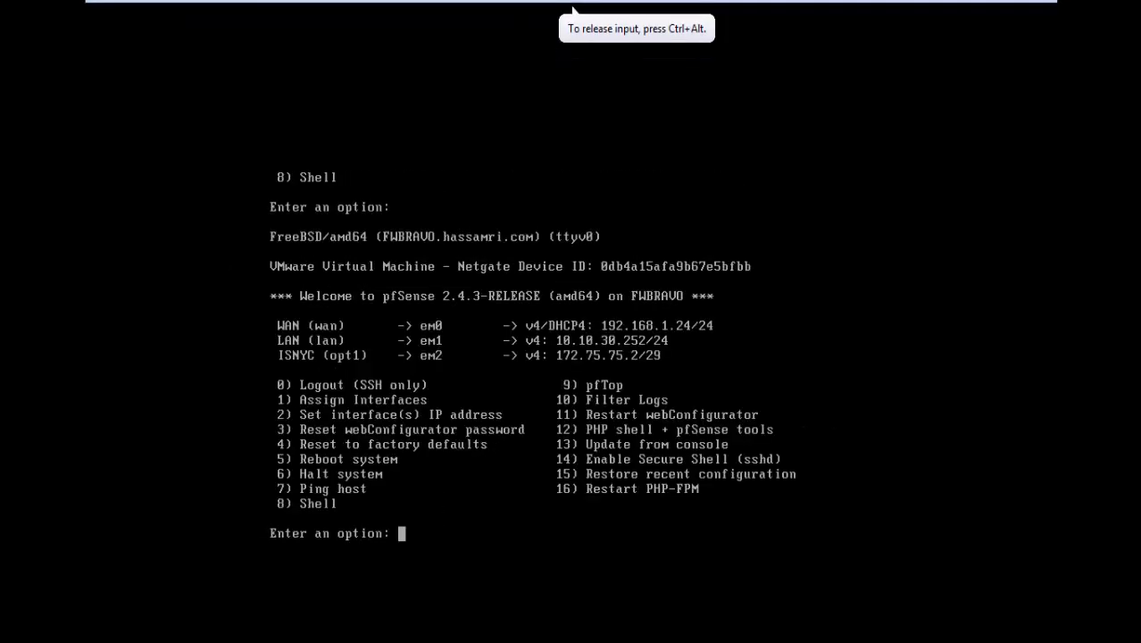
key("ctrl+alt")
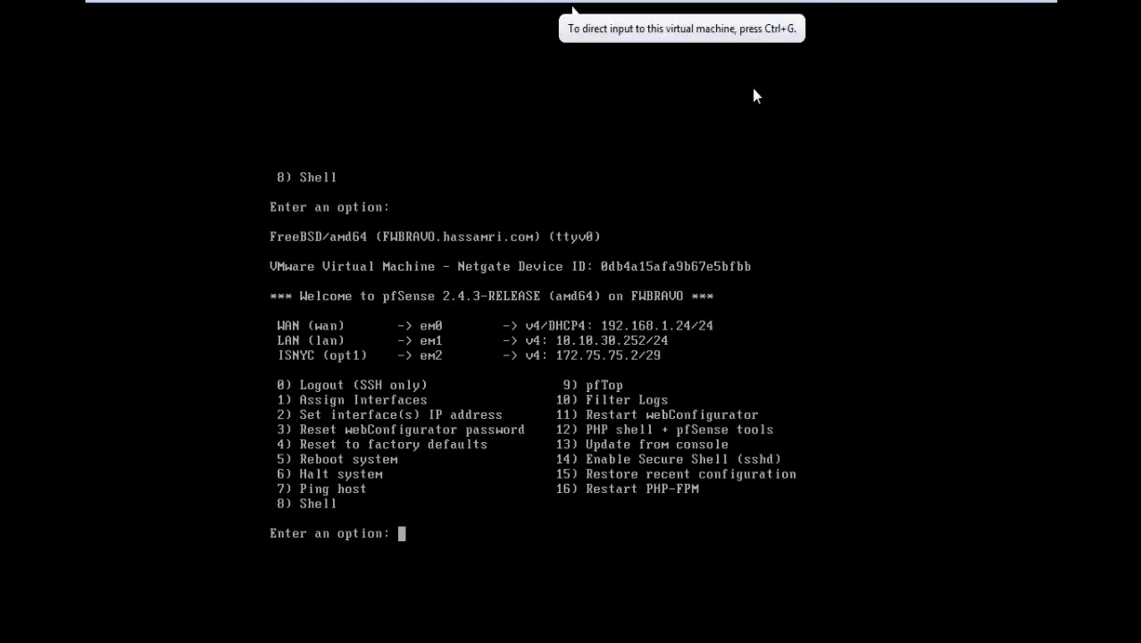
mouse_move(817, 7)
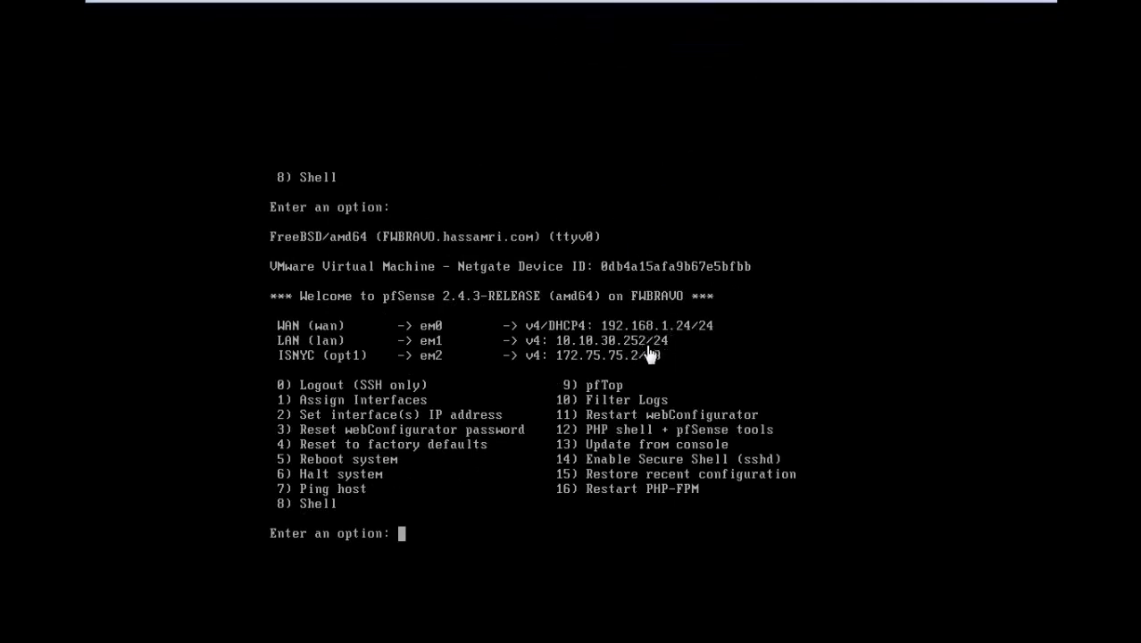
left_click(682, 12)
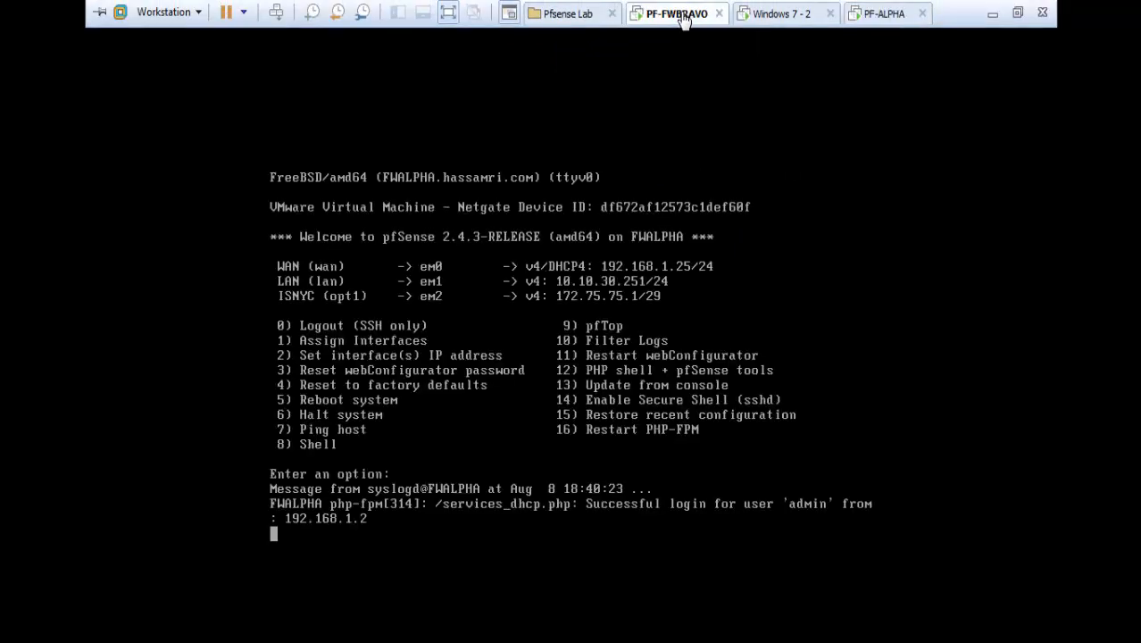
left_click(514, 444)
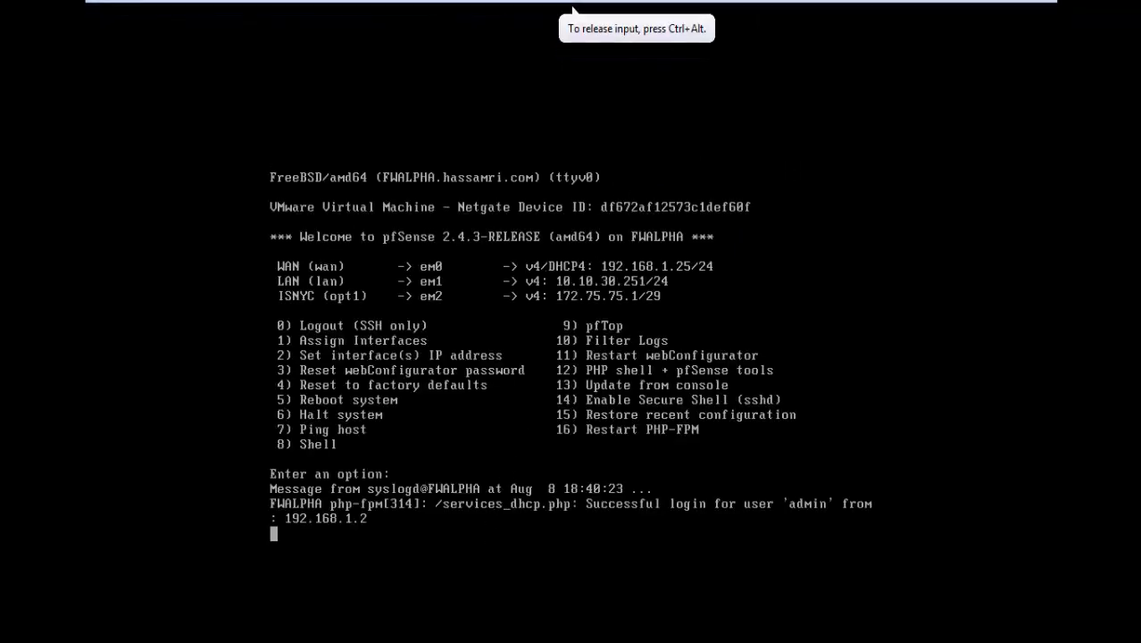
key("Return")
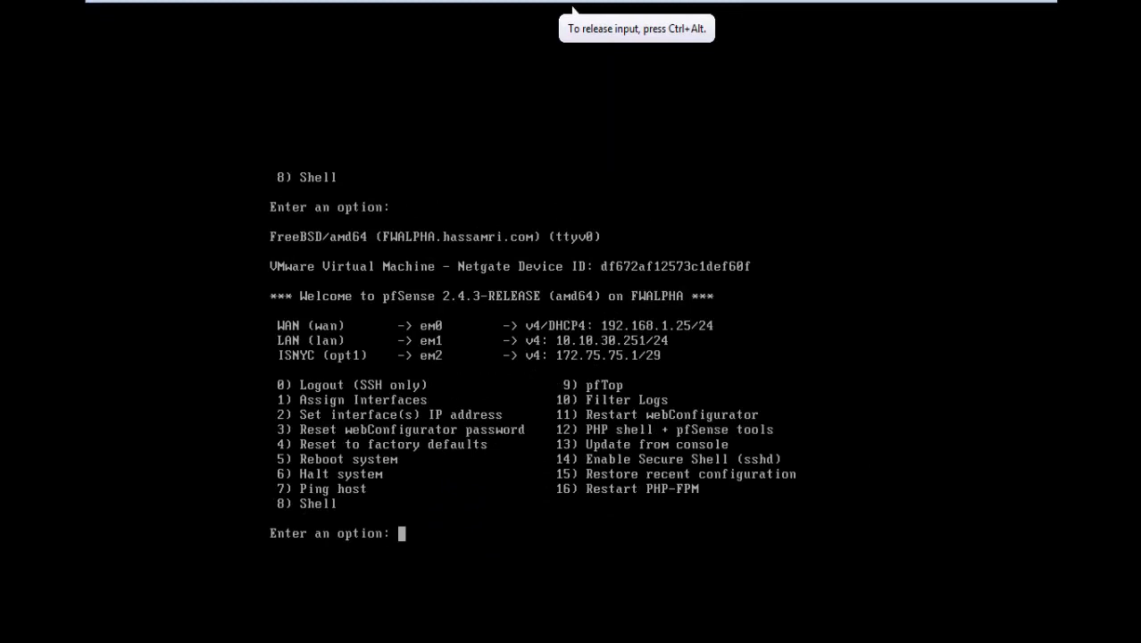
key("ctrl+alt")
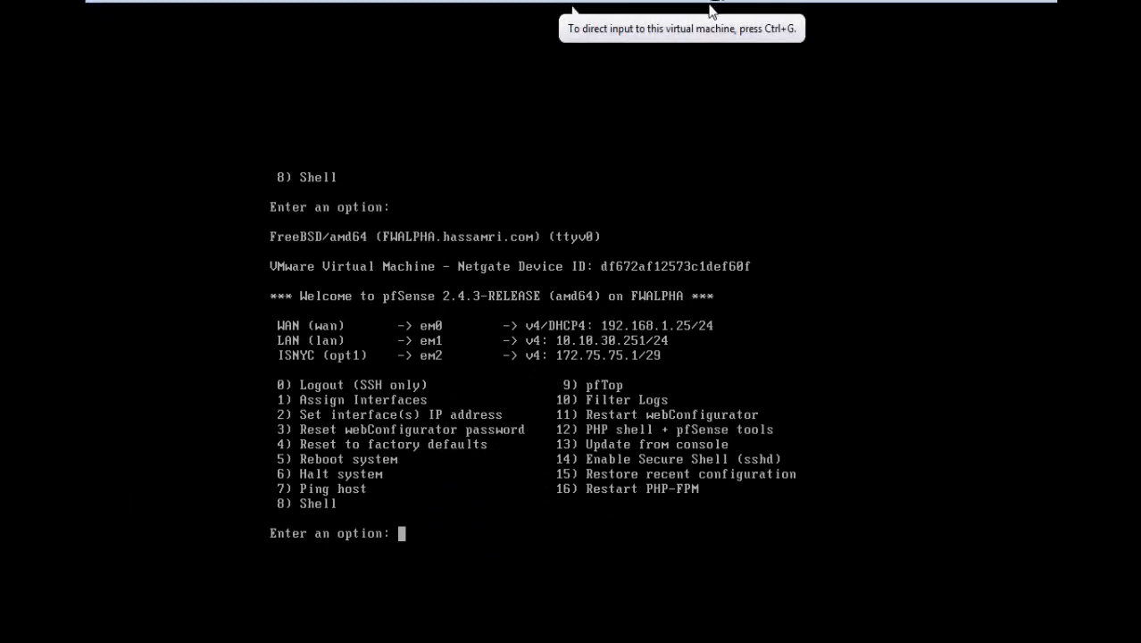
Suspend the FWALPHA virtual machine from the power dropdown.
mouse_move(659, 3)
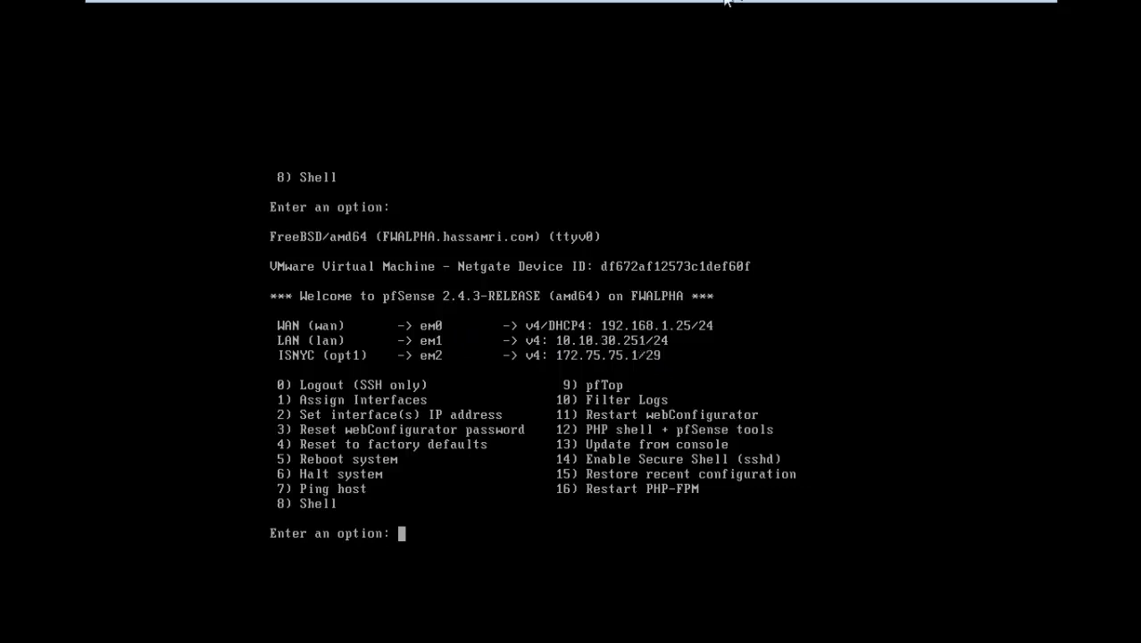
mouse_move(720, 7)
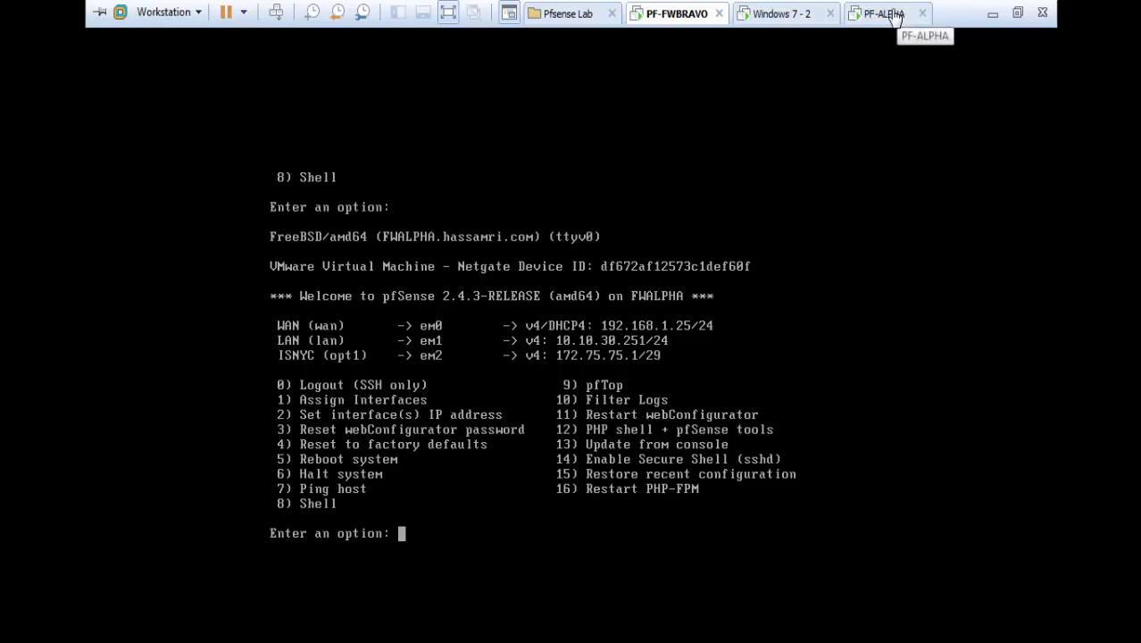
left_click(247, 13)
left_click(282, 79)
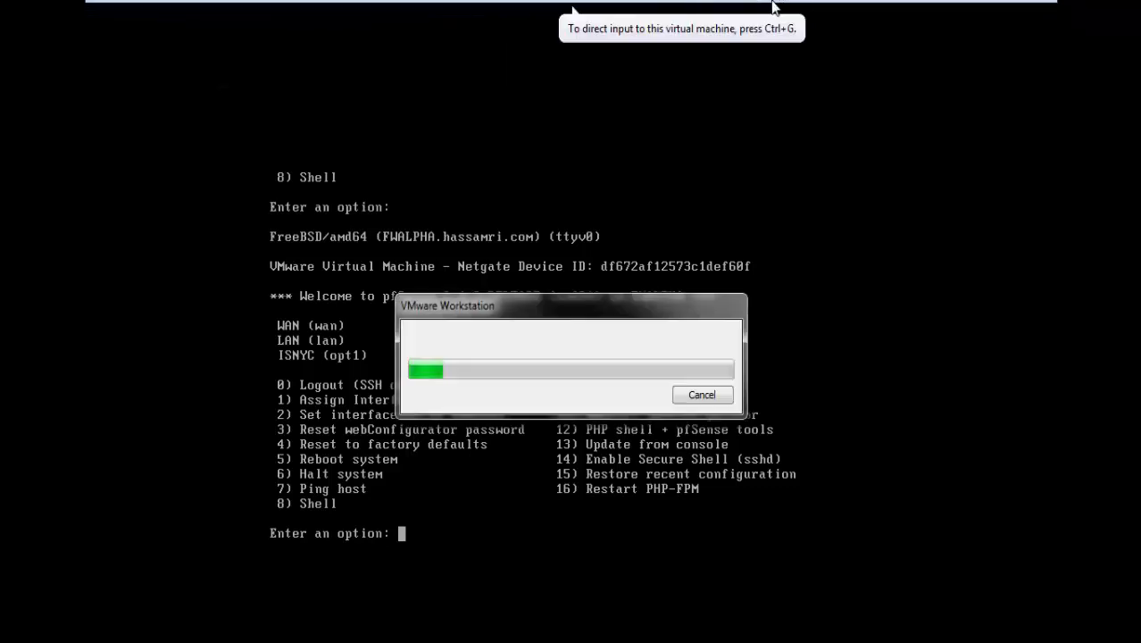
Snap the command prompt left and stop the google.fr ping: 65 sent, 63 received, 2 lost.
left_click(773, 12)
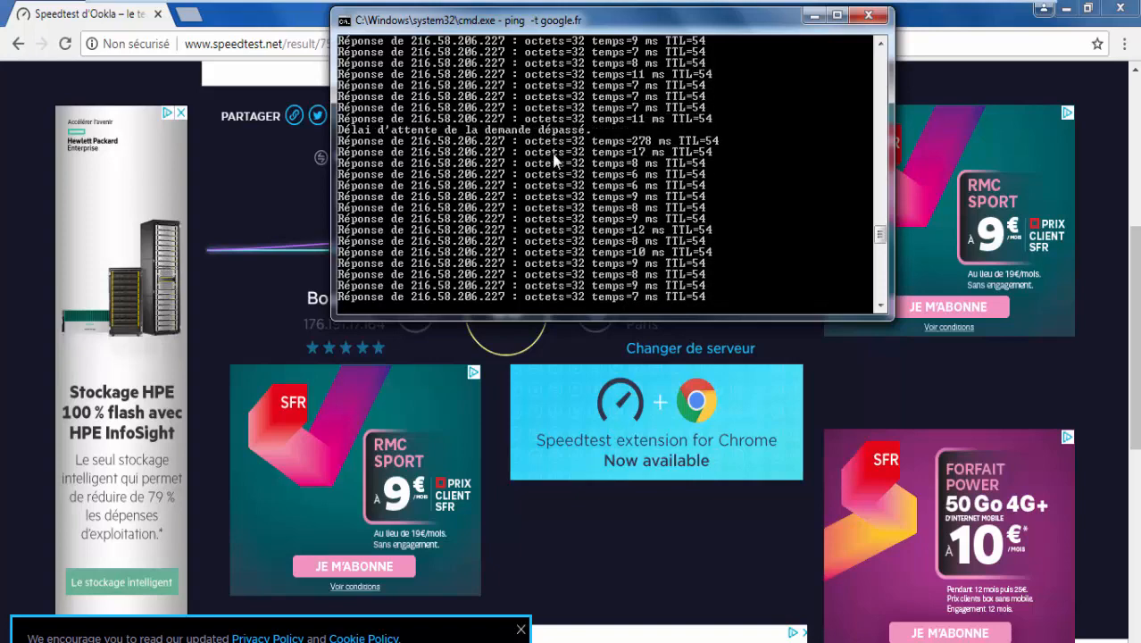
key("super+Left")
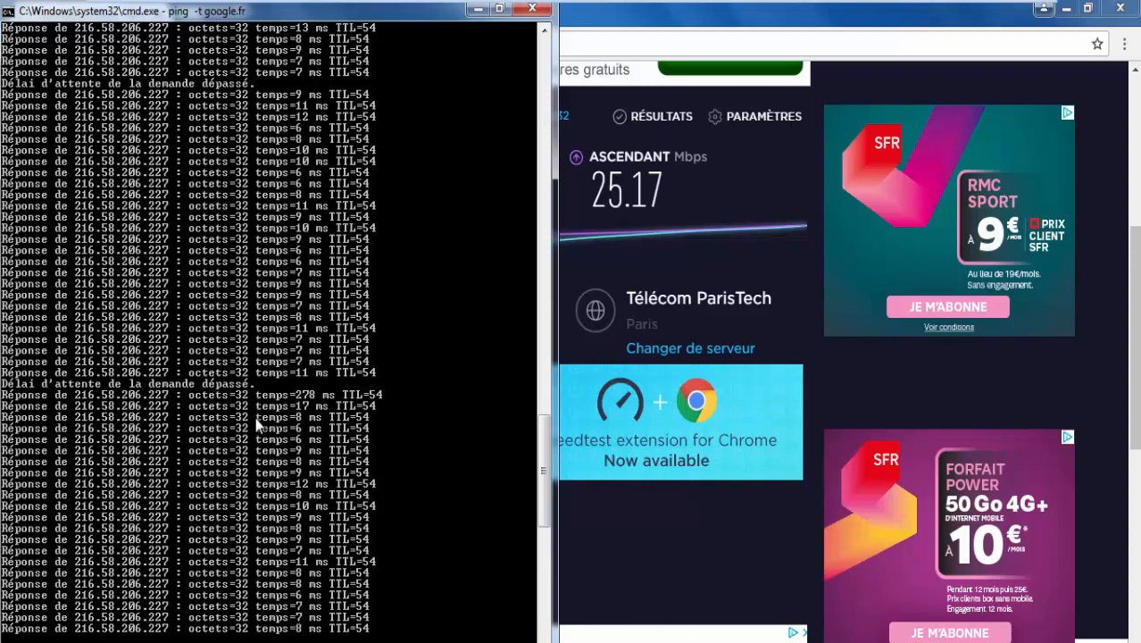
key("ctrl+c")
key("Return")
key("Return")
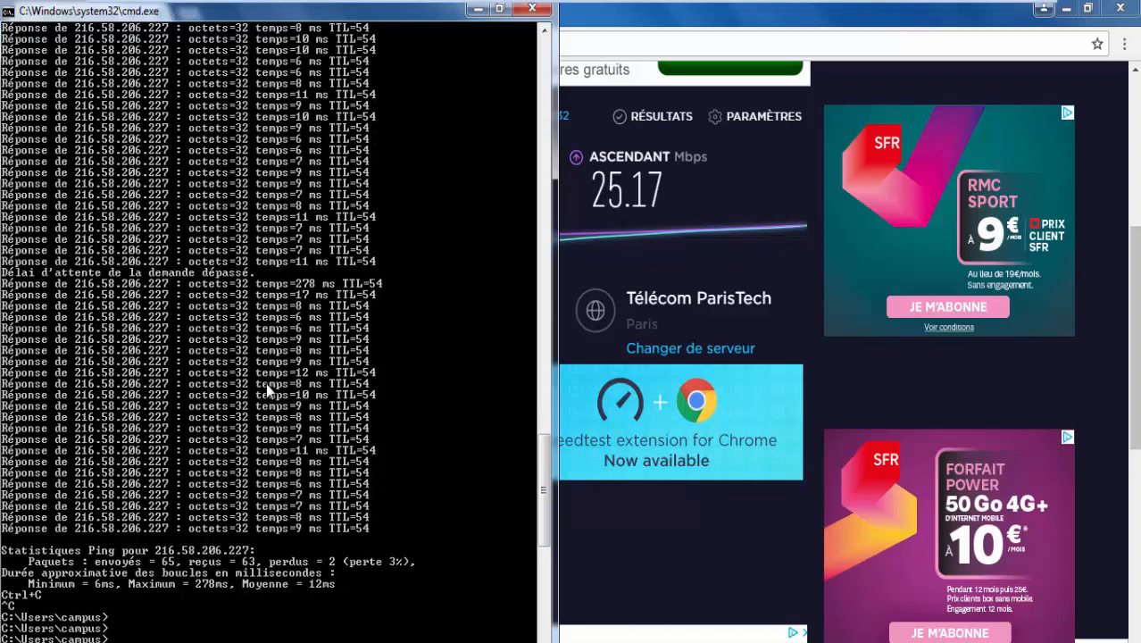
Trace the route to google.fr twice, showing FWBRAVO 10.10.30.252 as the first hop.
key("Return")
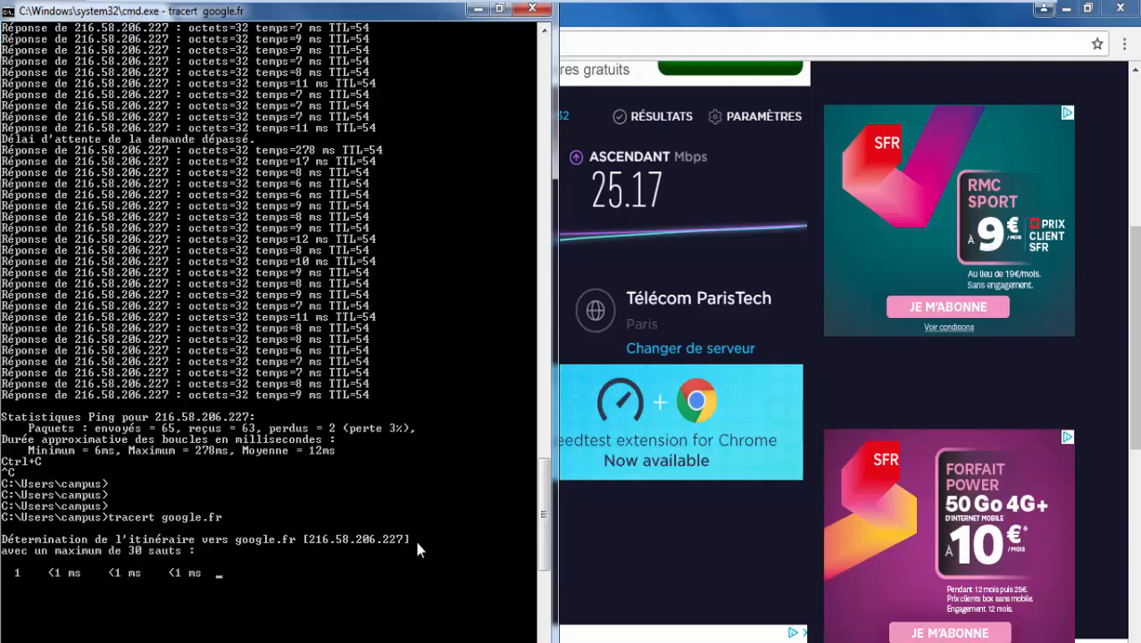
mouse_move(211, 5)
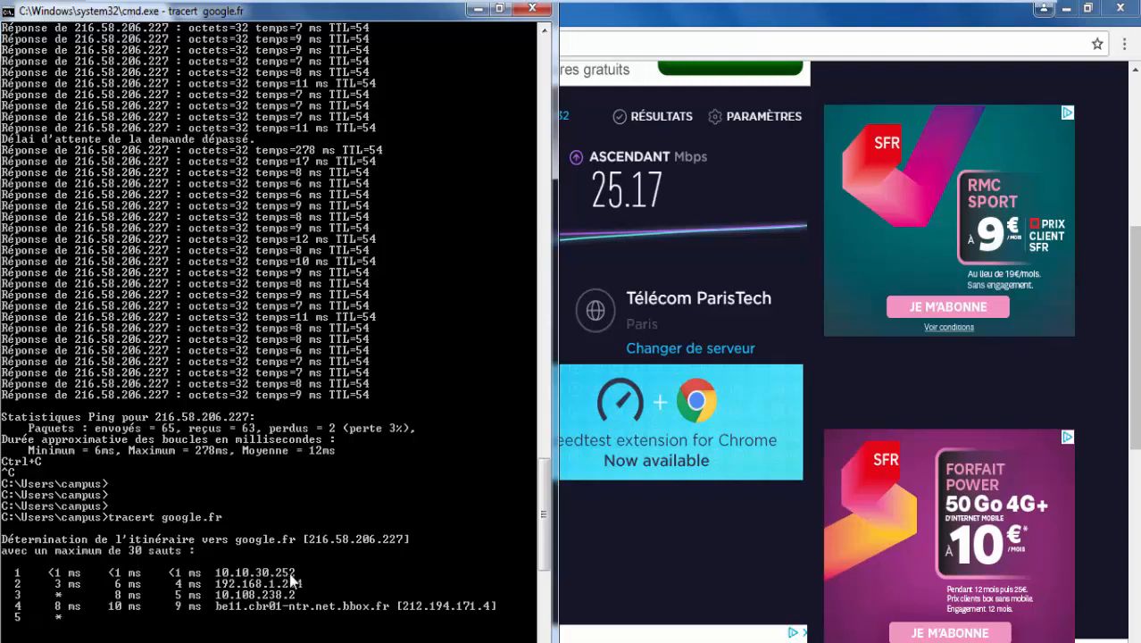
key("ctrl+c")
key("Up")
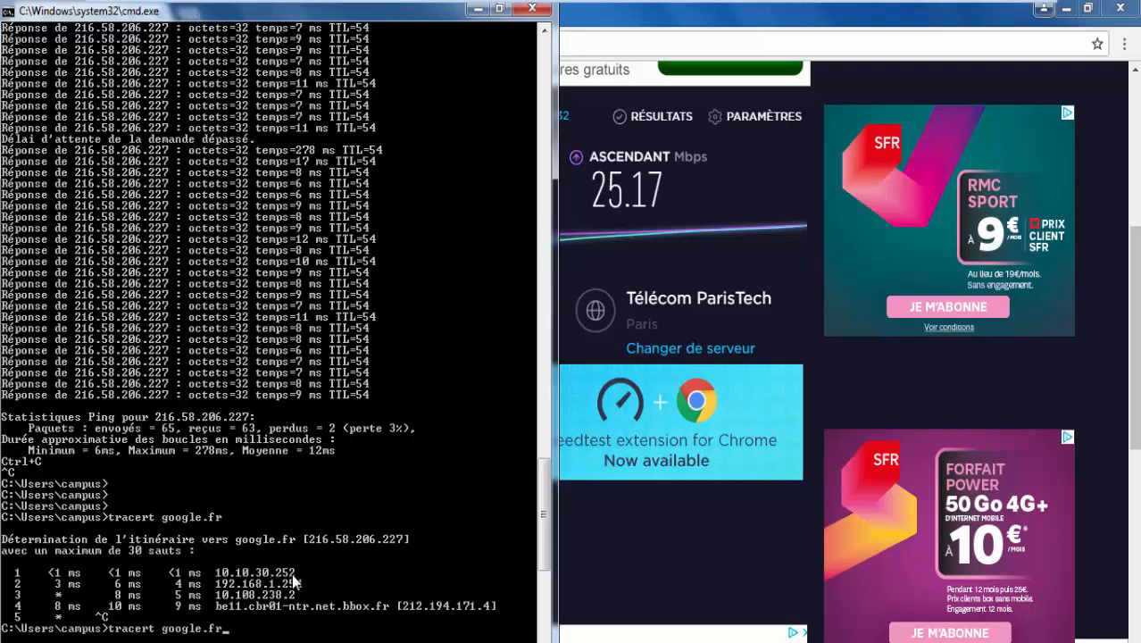
key("Return")
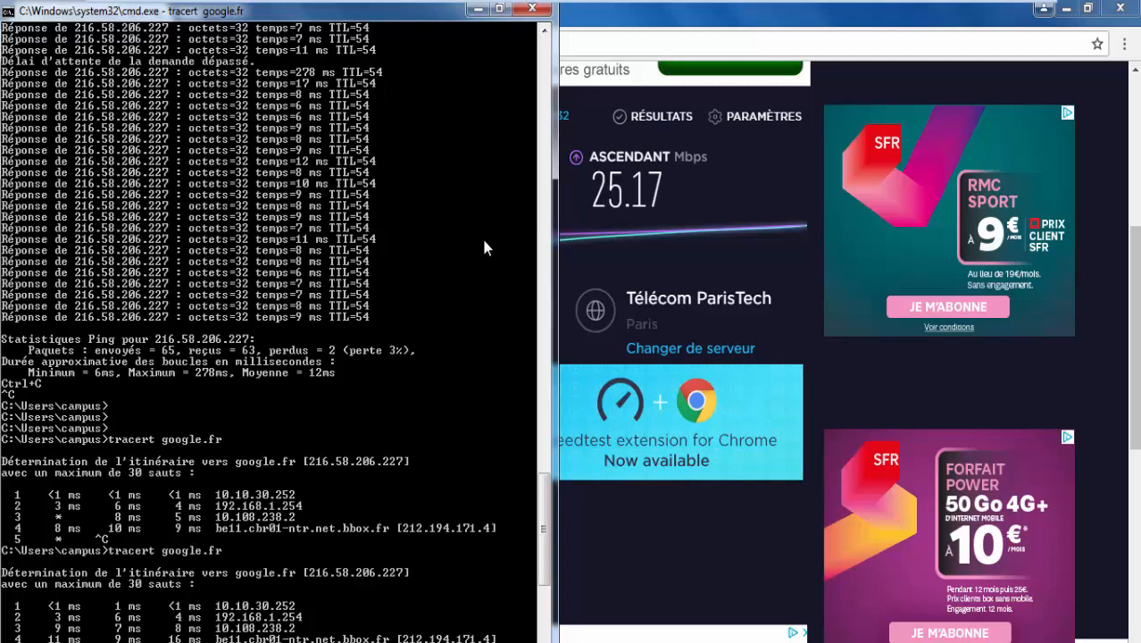
key("ctrl+c")
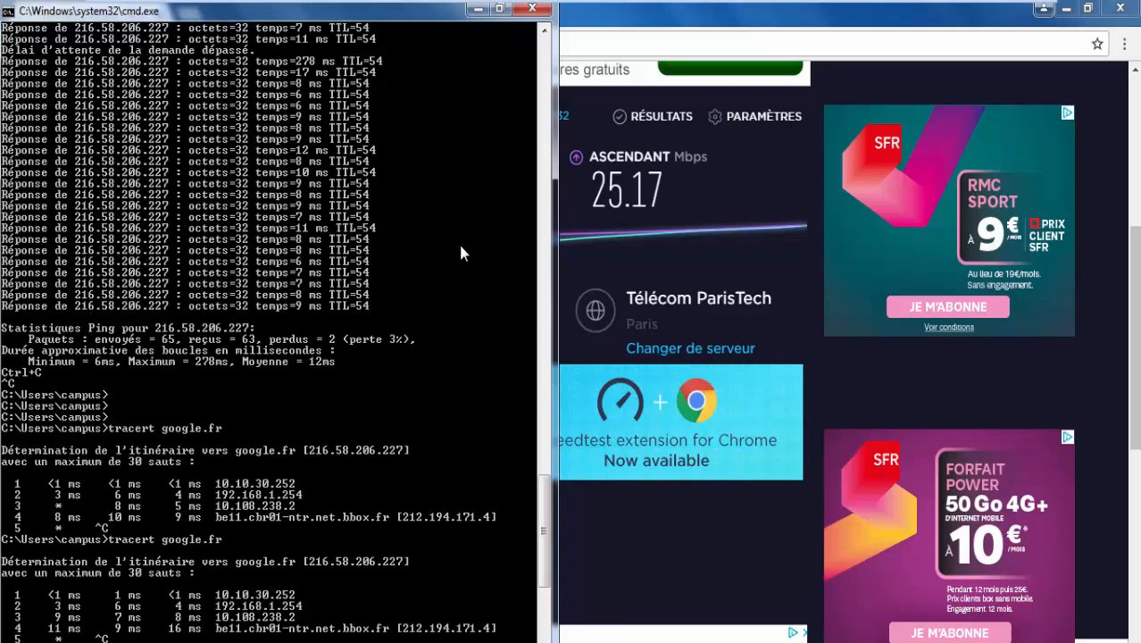
Start a continuous ping to google.com, getting 9 ms replies.
type("ping -t google.com")
key("Return")
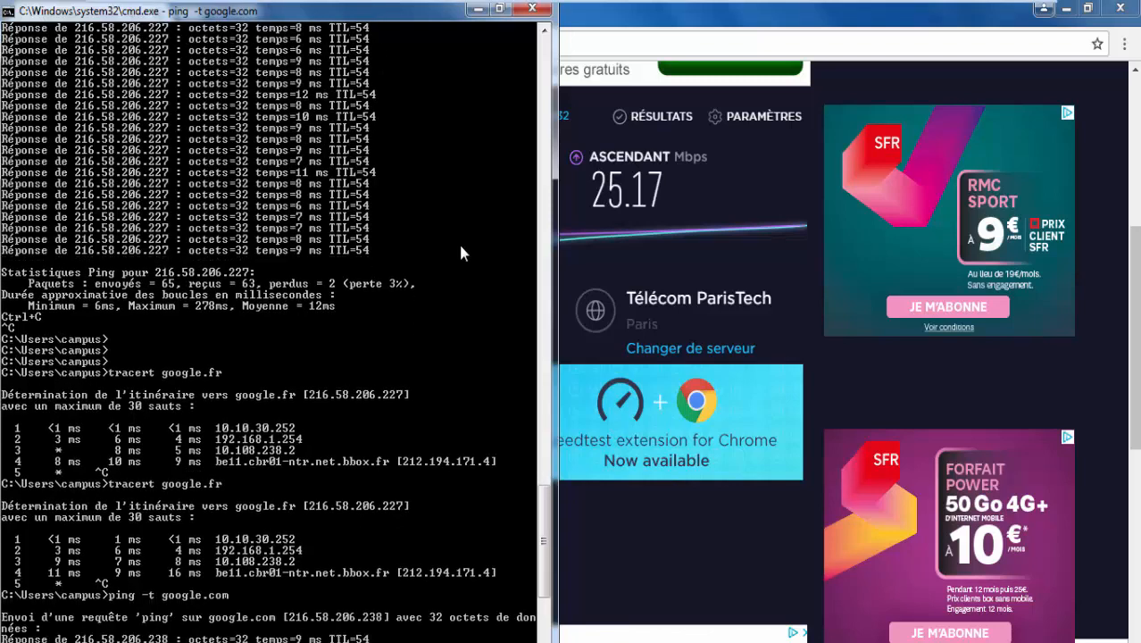
mouse_move(599, 11)
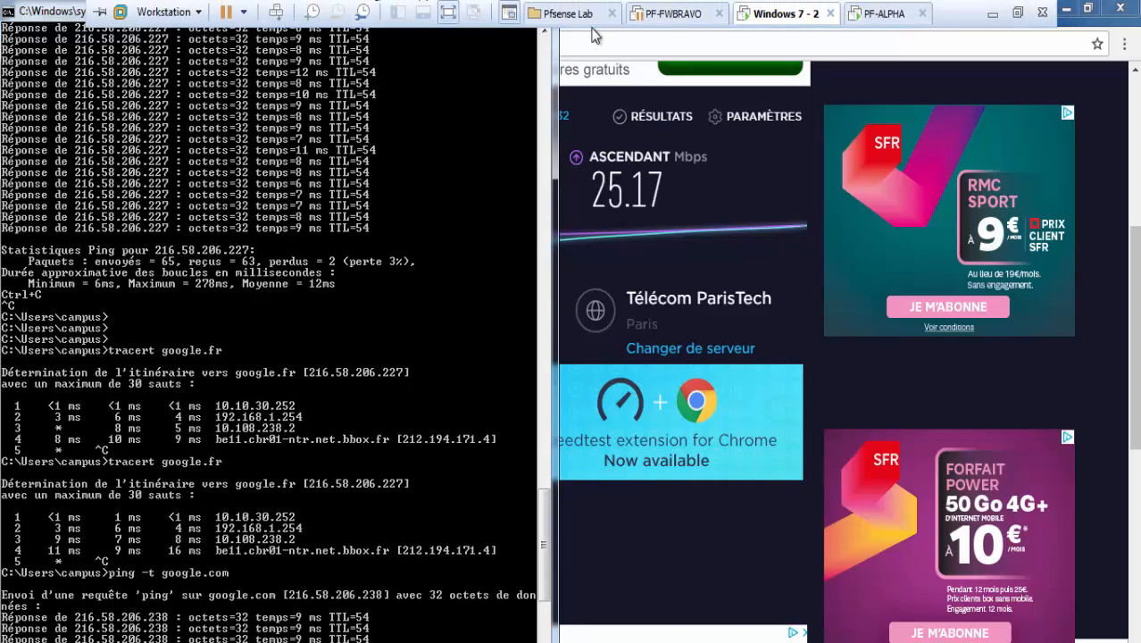
Try a Google search for 'google' in Chrome, in both the current tab and a new tab.
left_click(593, 47)
left_click(592, 47)
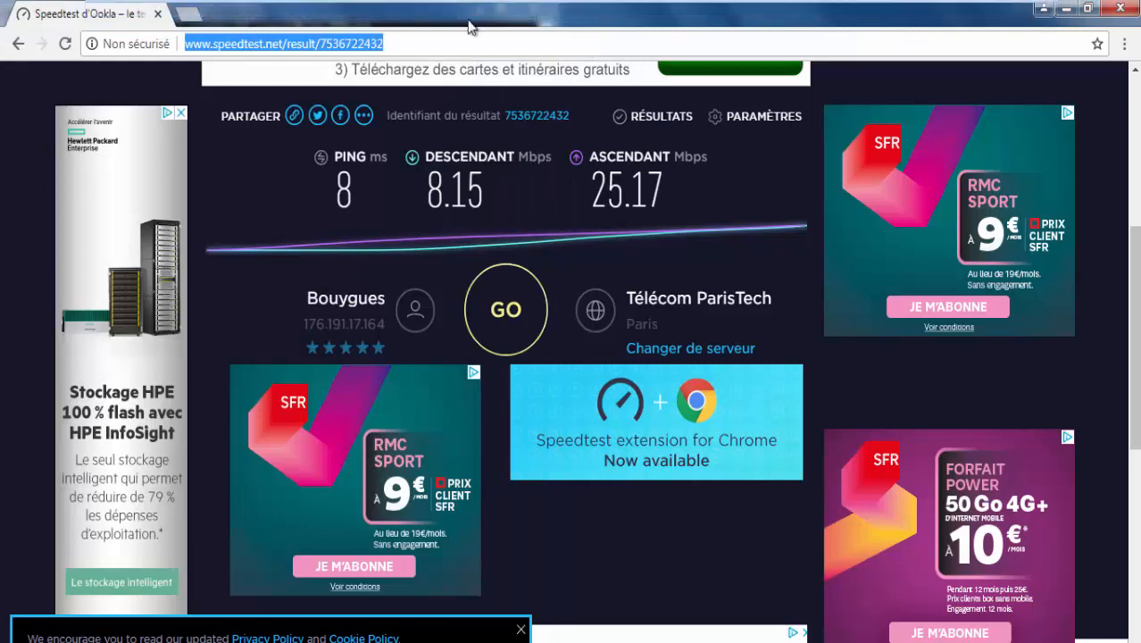
type("google")
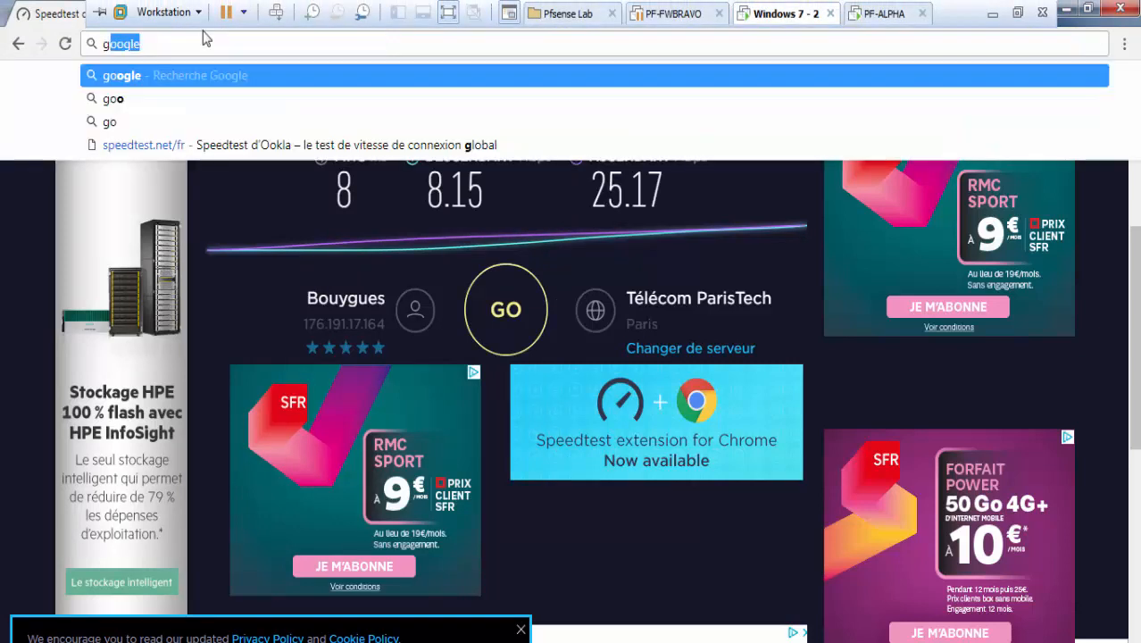
key("Return")
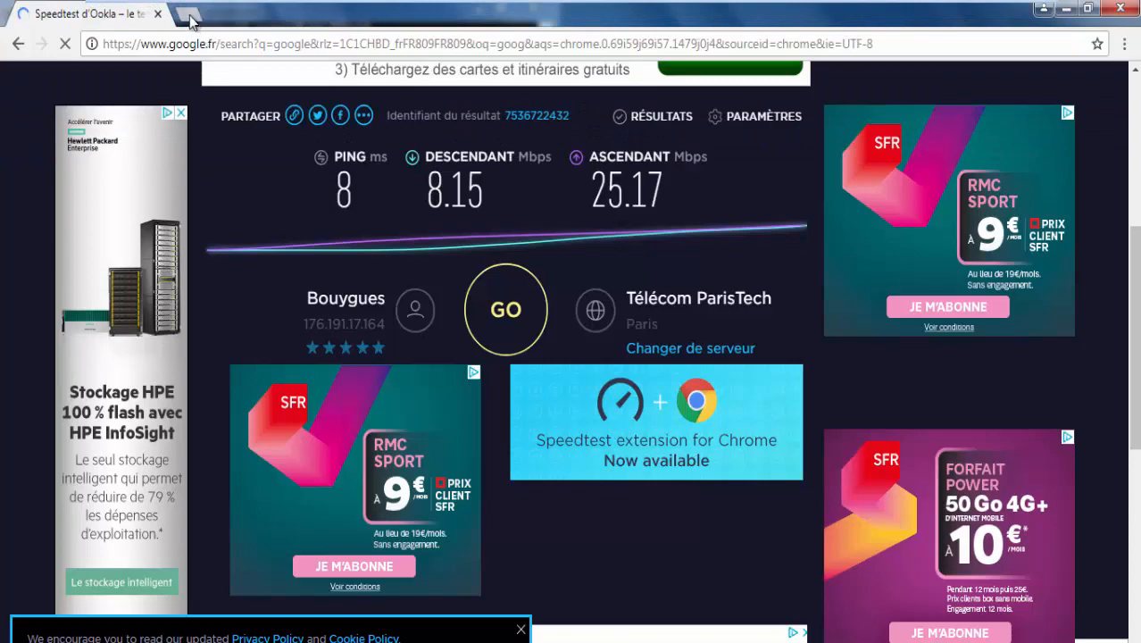
left_click(191, 18)
left_click(78, 11)
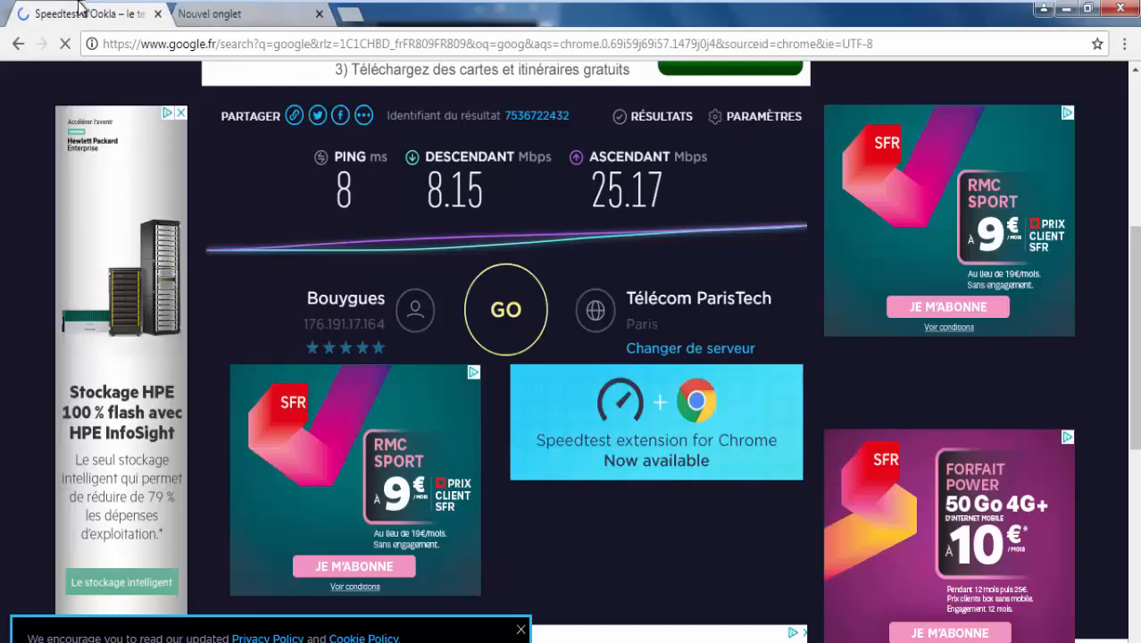
left_click(196, 25)
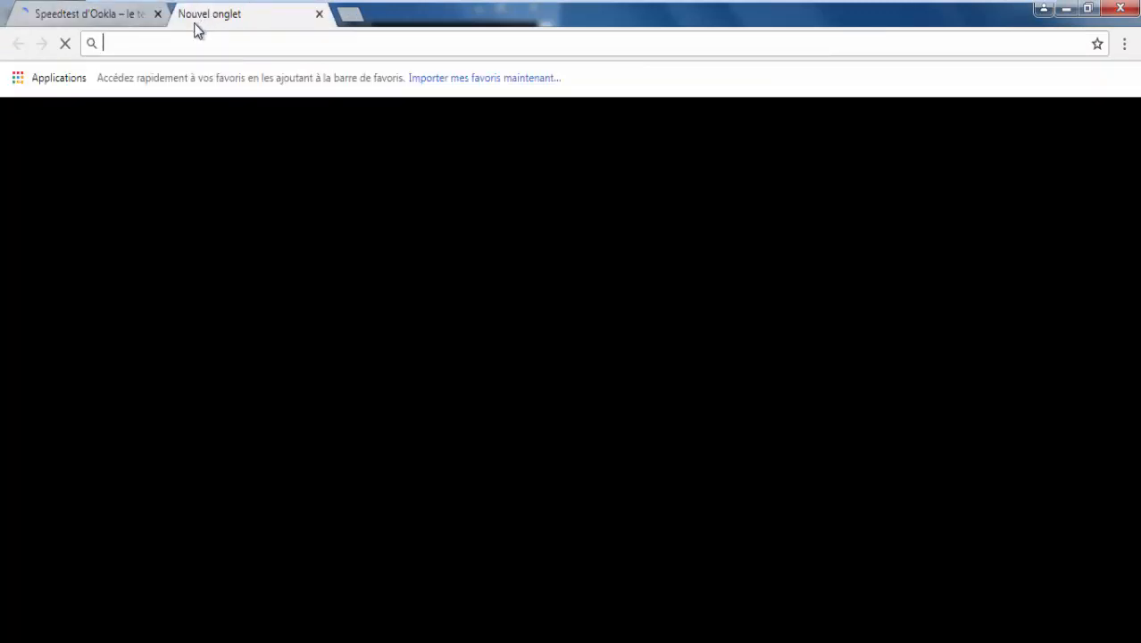
type("google")
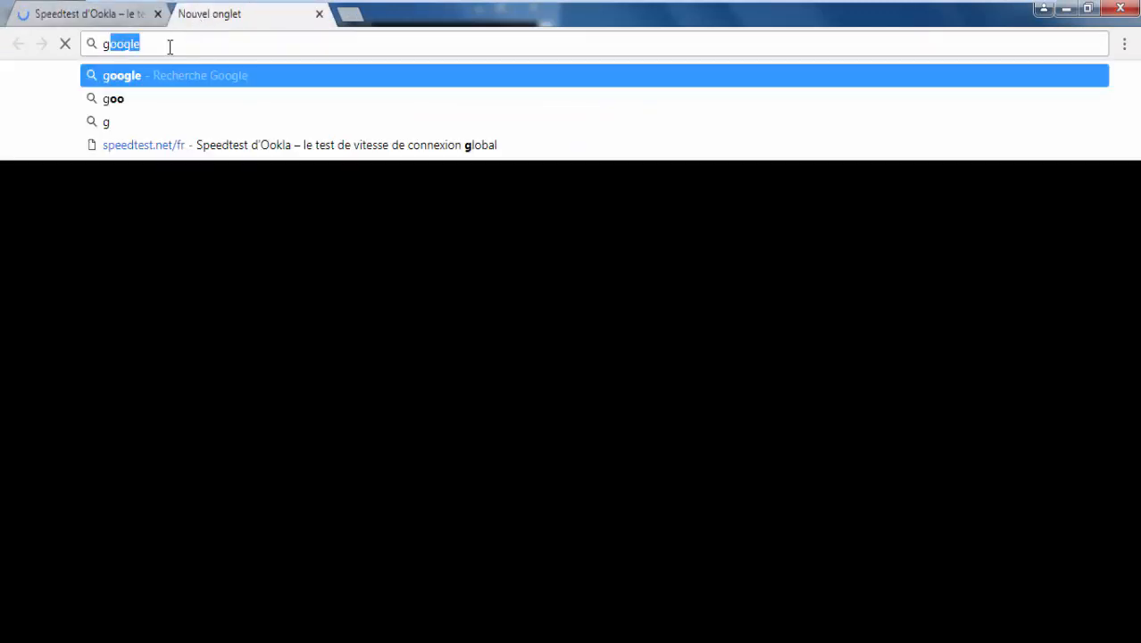
left_click(160, 78)
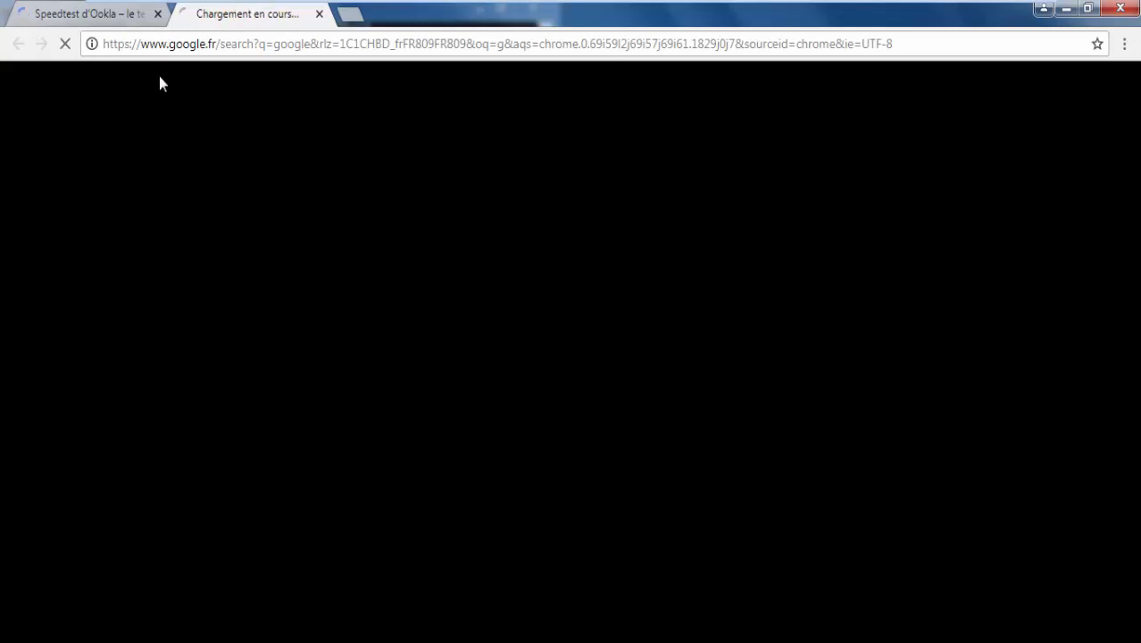
Float a shrunk ping window over the browser, then close Chrome with its DNS_PROBE_FINISHED_NXDOMAIN error.
key("alt+Tab")
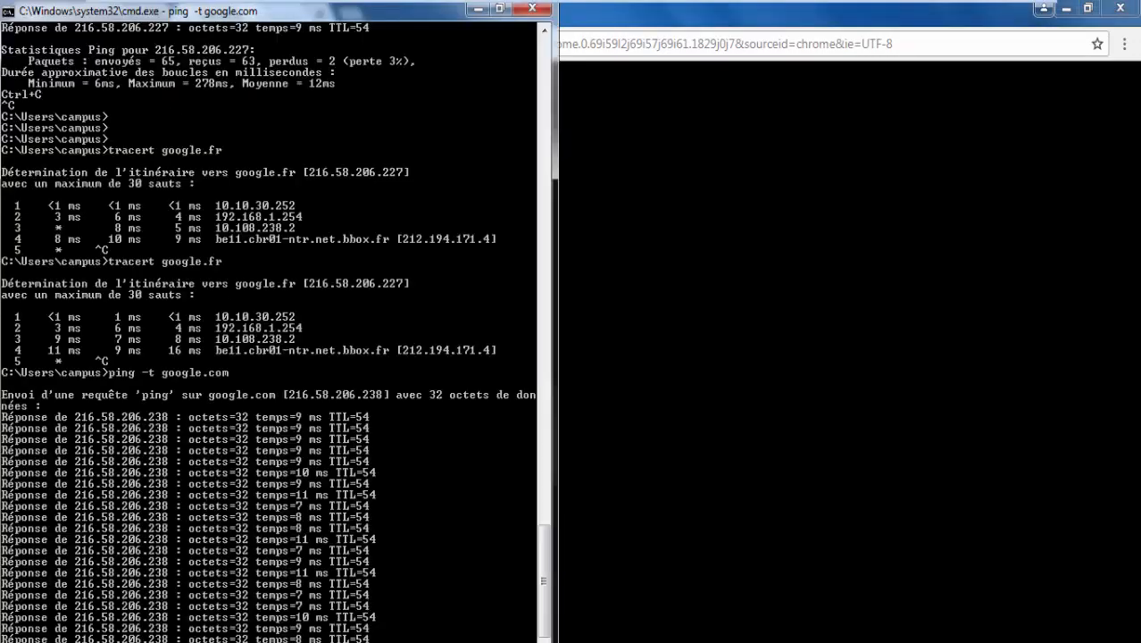
left_click_drag(429, 10, 963, 184)
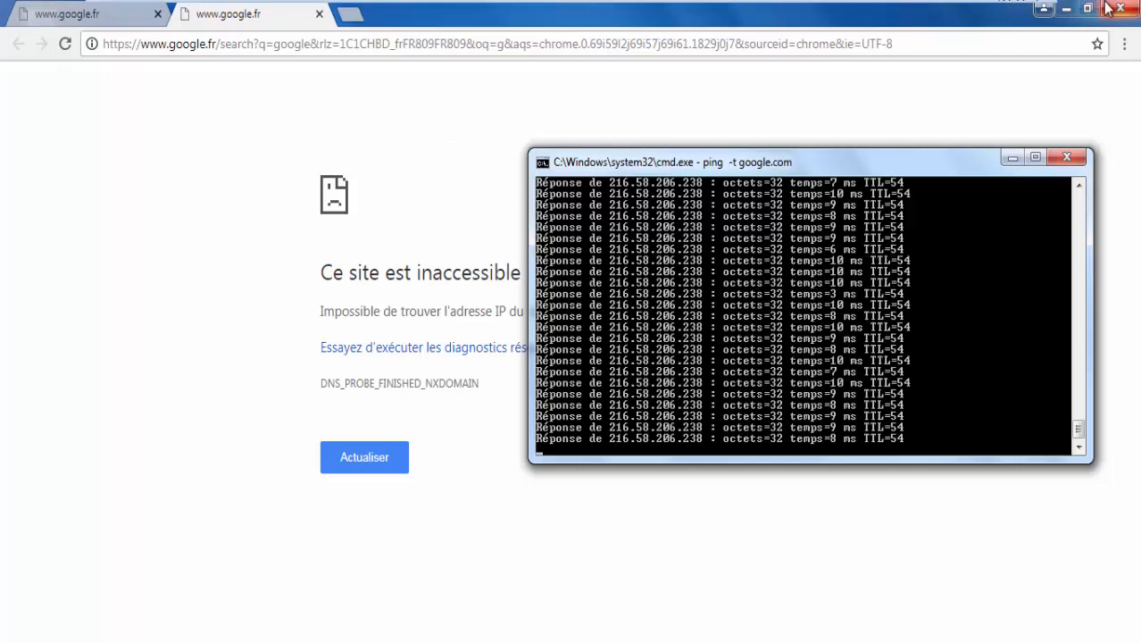
left_click(221, 51)
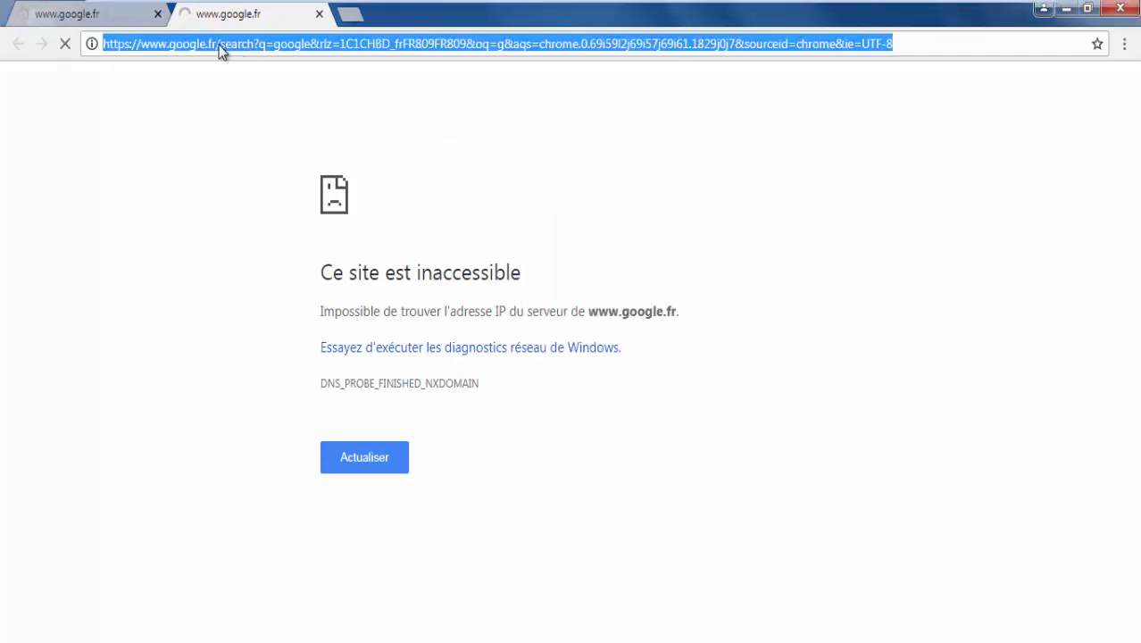
type("g")
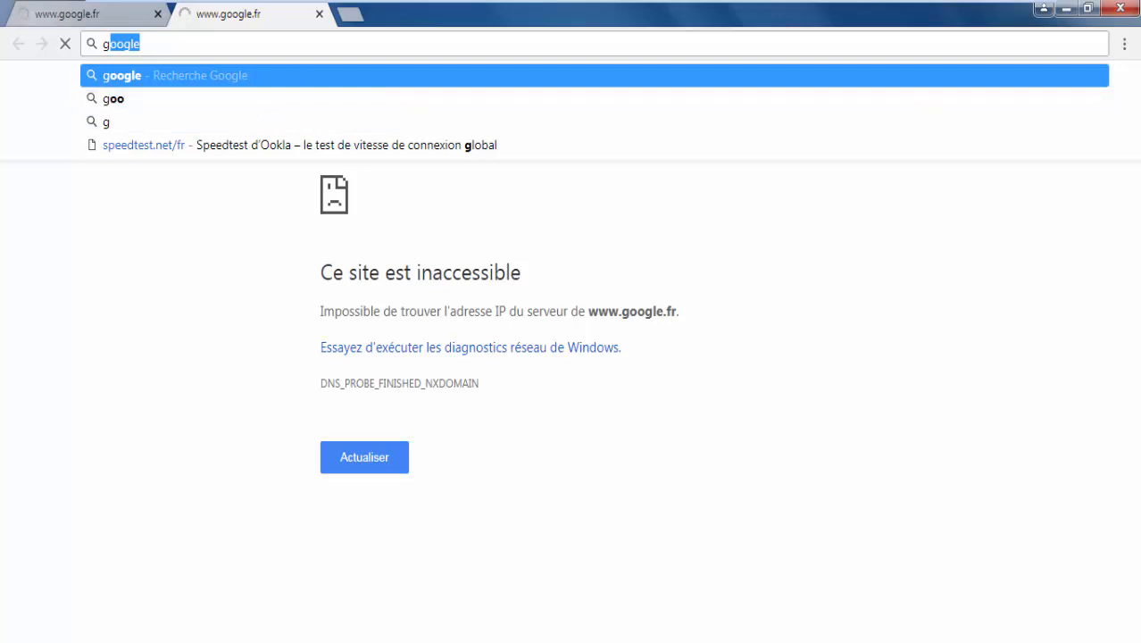
left_click(266, 642)
mouse_move(502, 4)
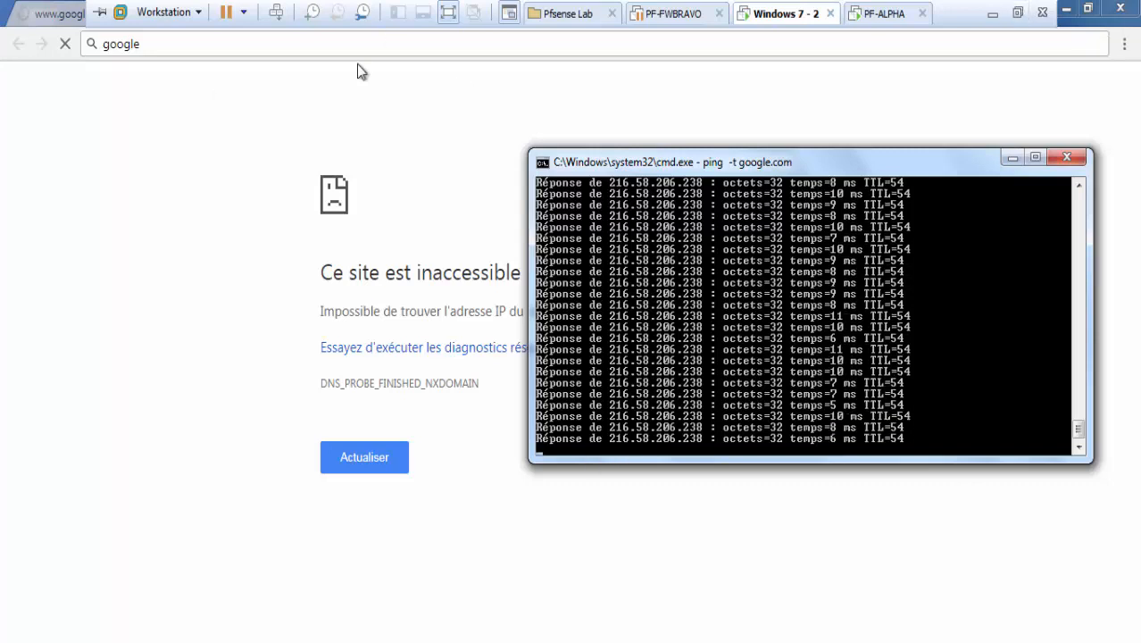
left_click(1120, 8)
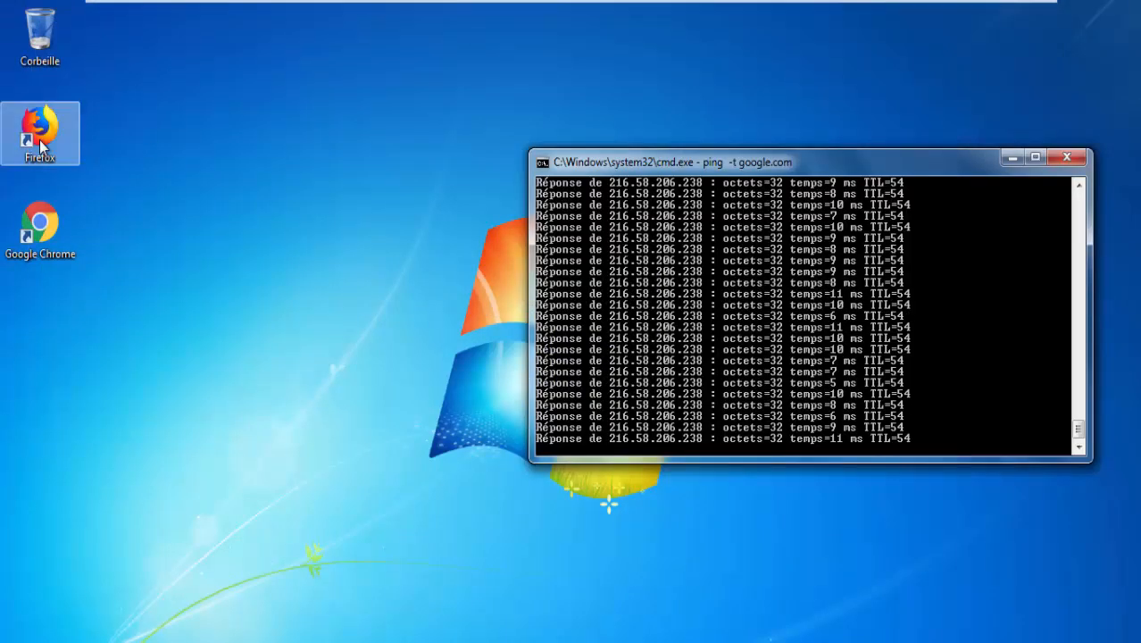
Stop the running ping to google.com and start pinging facebook.com instead.
left_click(655, 395)
key("ctrl+c")
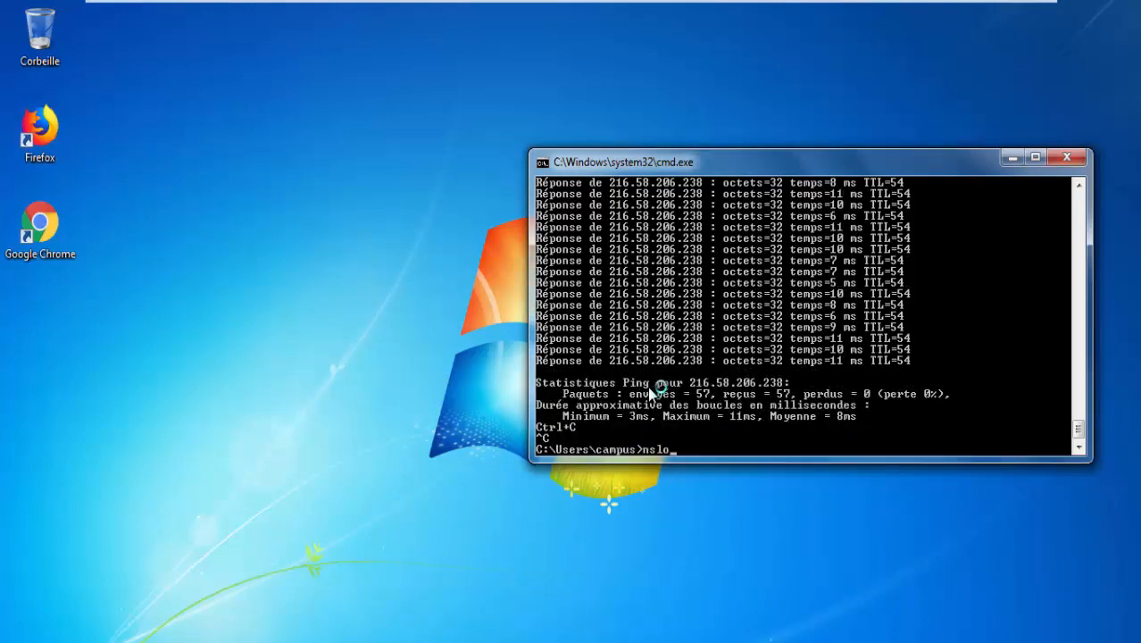
type("ping")
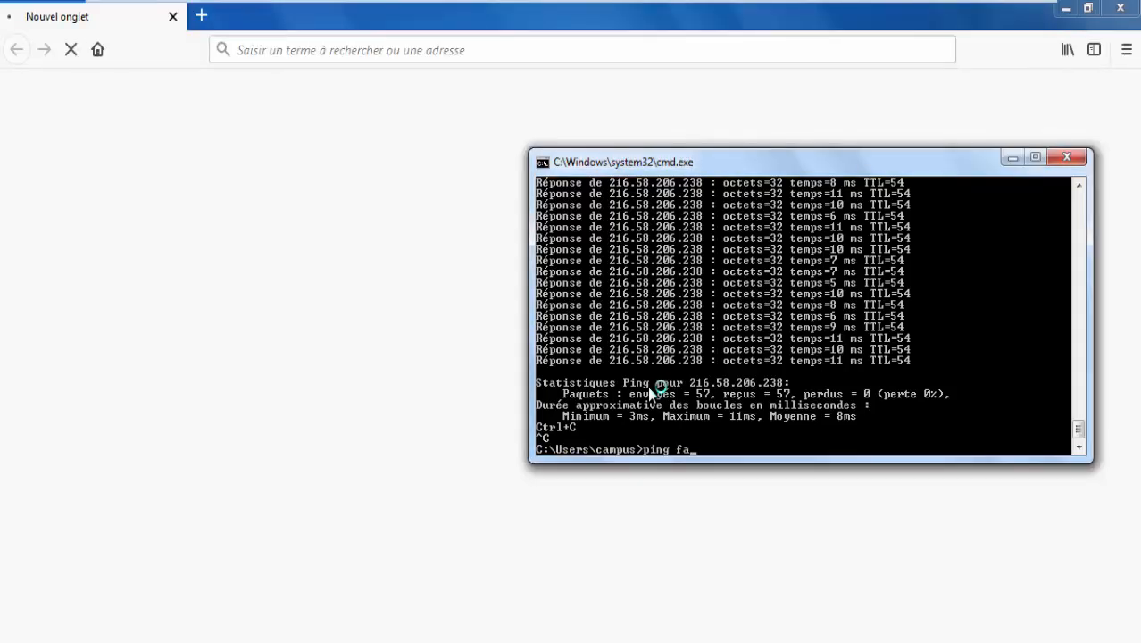
type(" facebook.com")
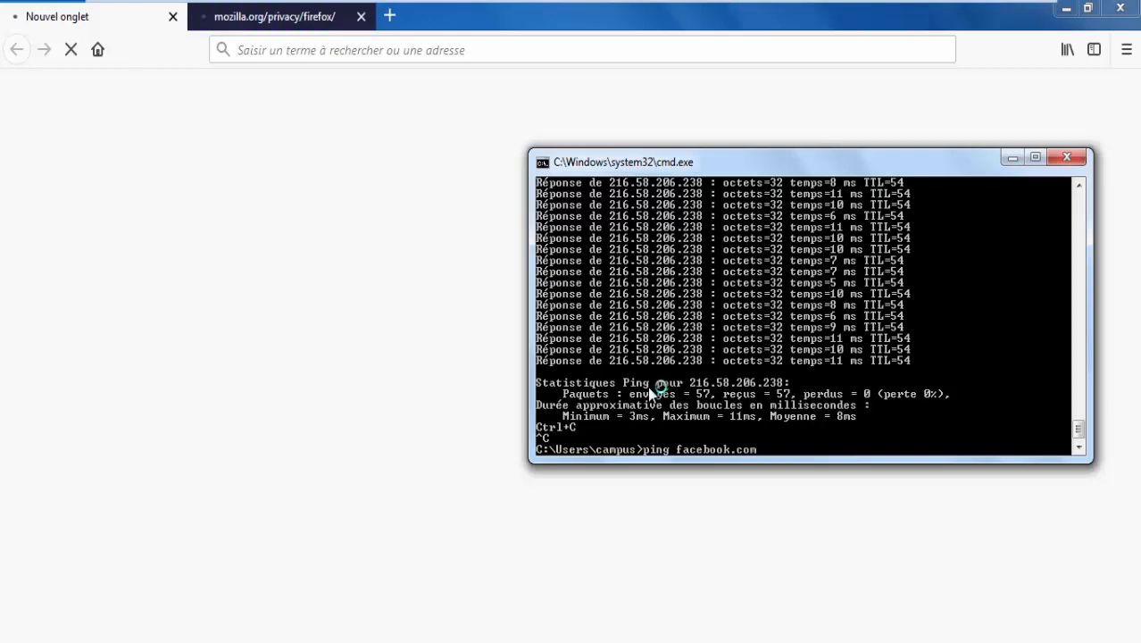
key("Return")
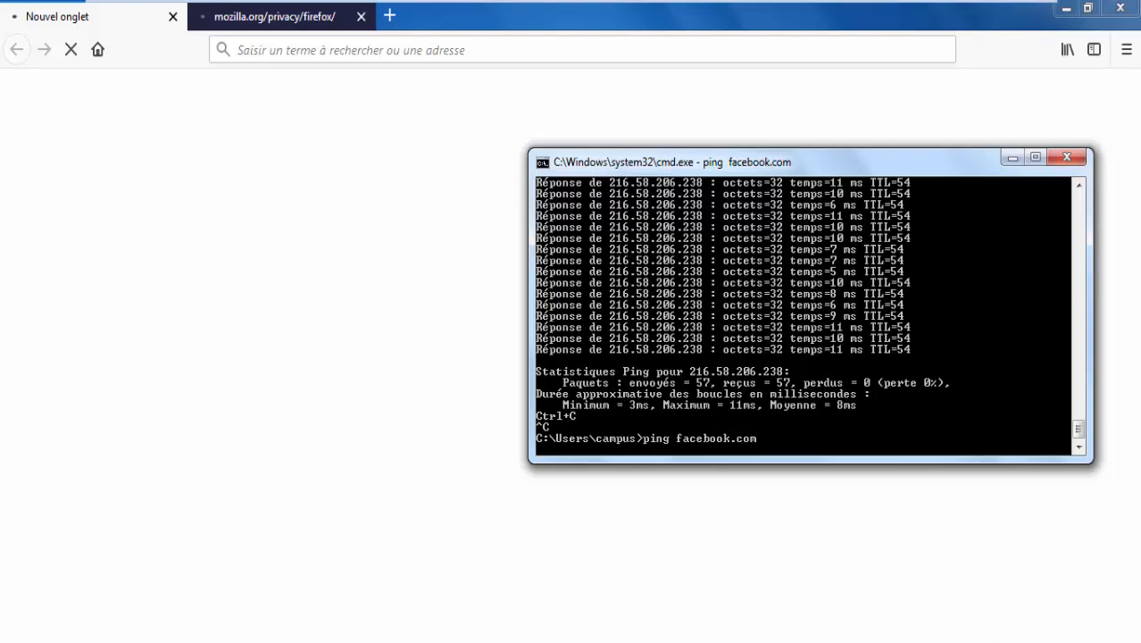
Check the network connection status, load Google results in Firefox, and review the command prompt output.
left_click(1019, 642)
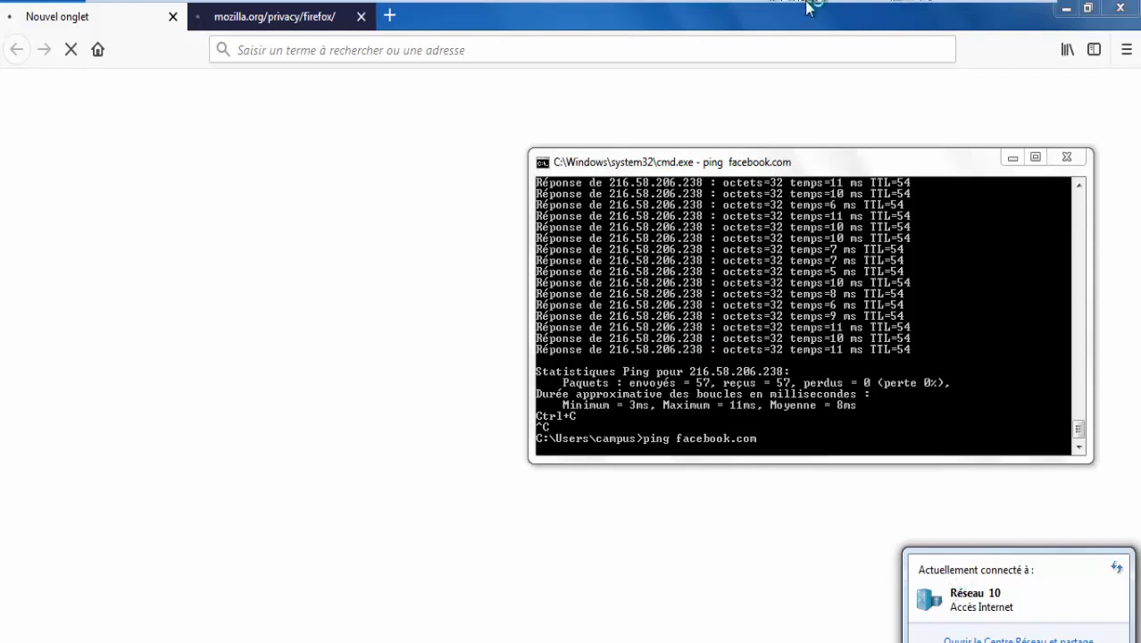
mouse_move(860, 4)
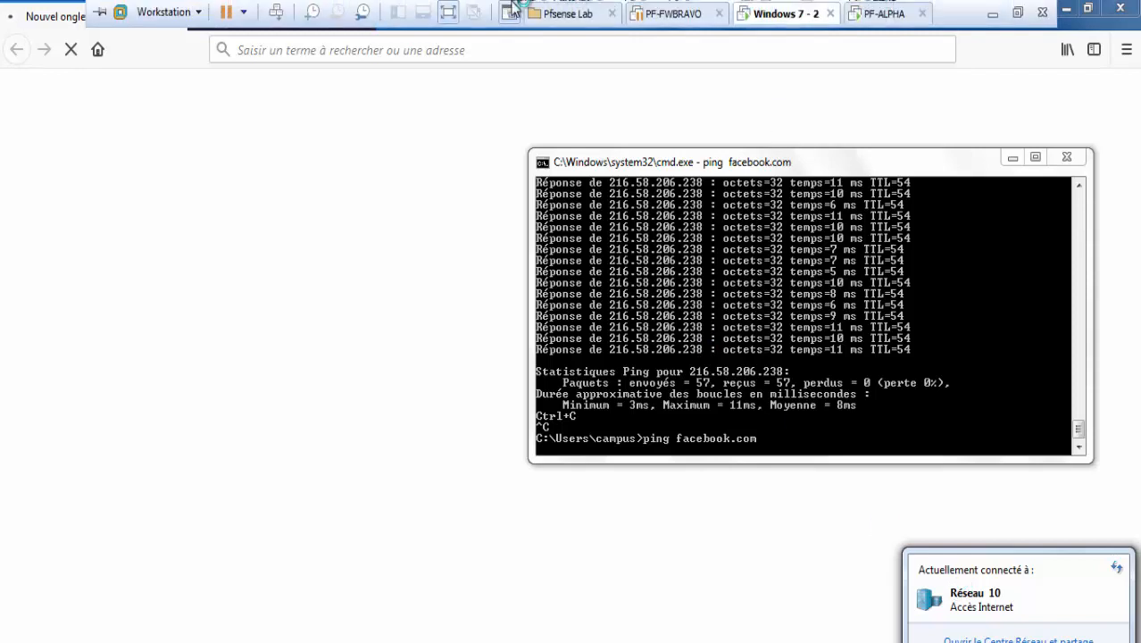
left_click(224, 14)
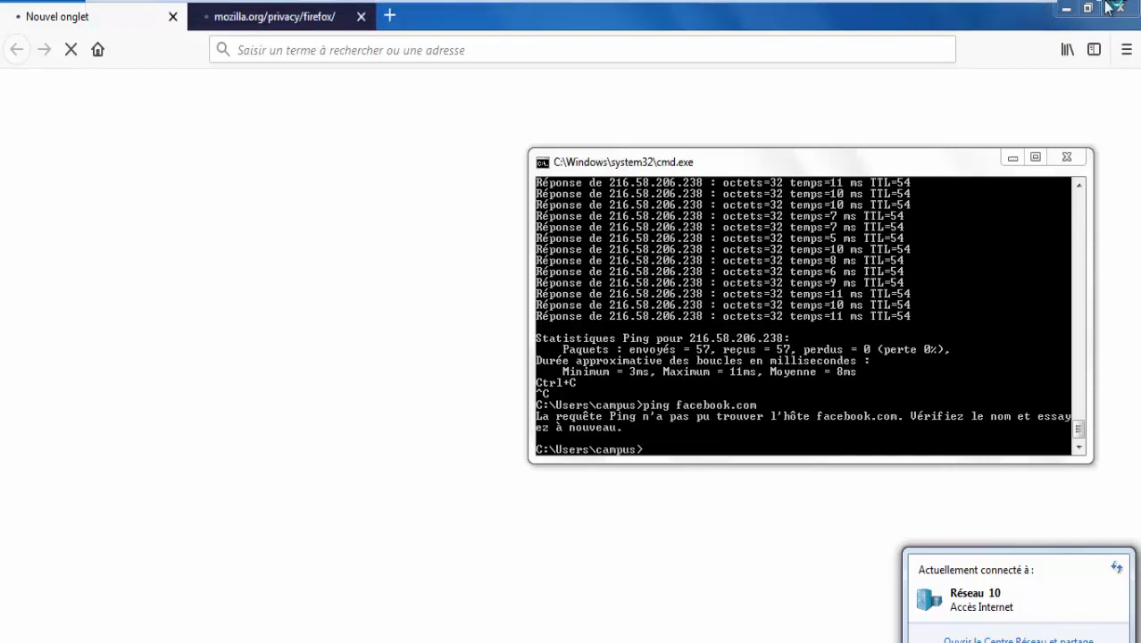
left_click(1058, 616)
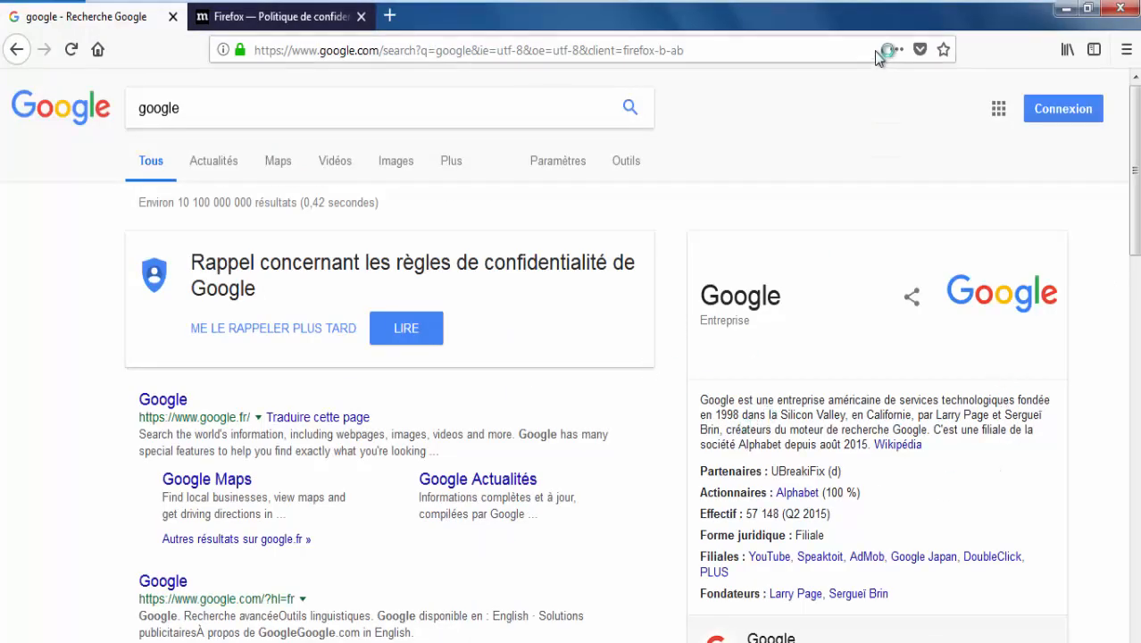
key("alt+Tab")
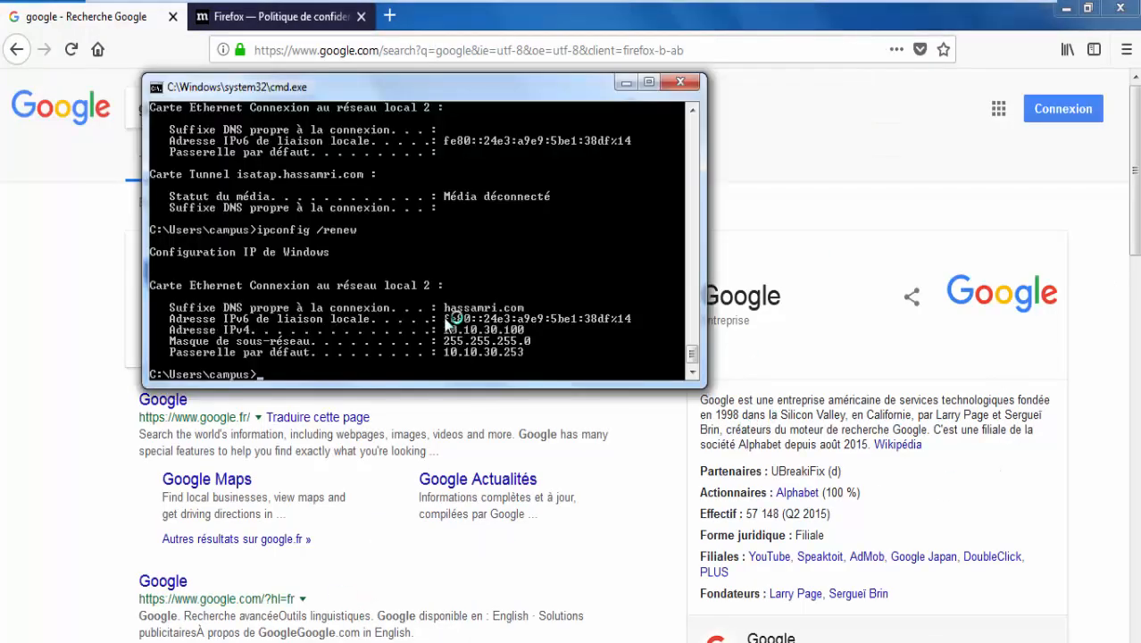
scroll(451, 319, "up", 1)
left_click_drag(694, 354, 702, 326)
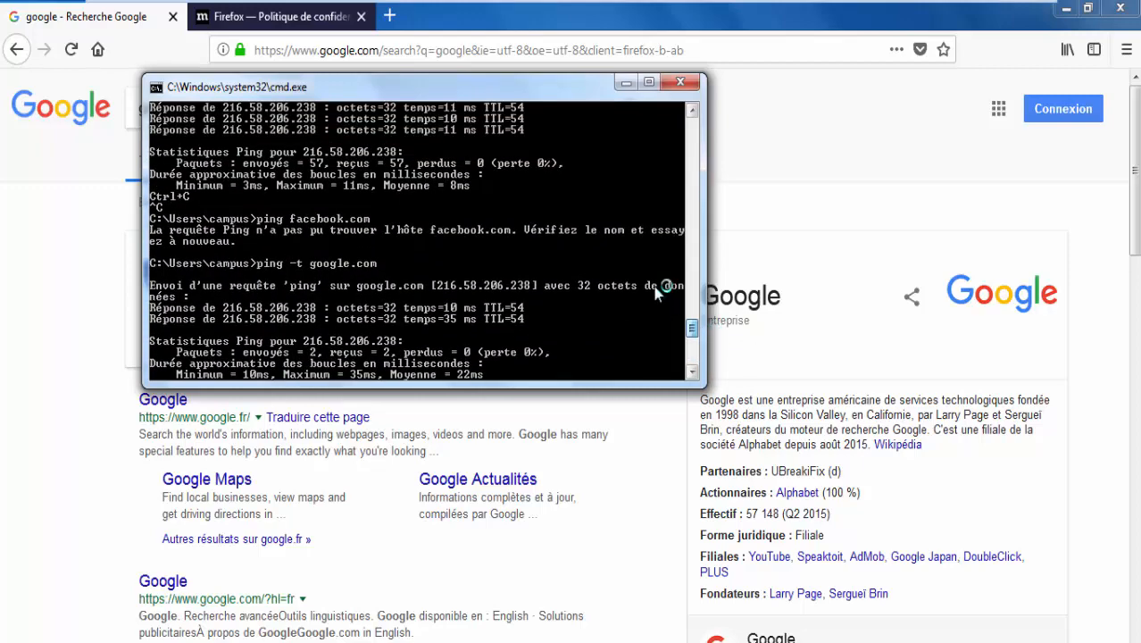
Switch to PF-FWBRAVO, glance at FWALPHA's CARP status, and return to FWBRAVO's LAN DHCP server page.
mouse_move(652, 5)
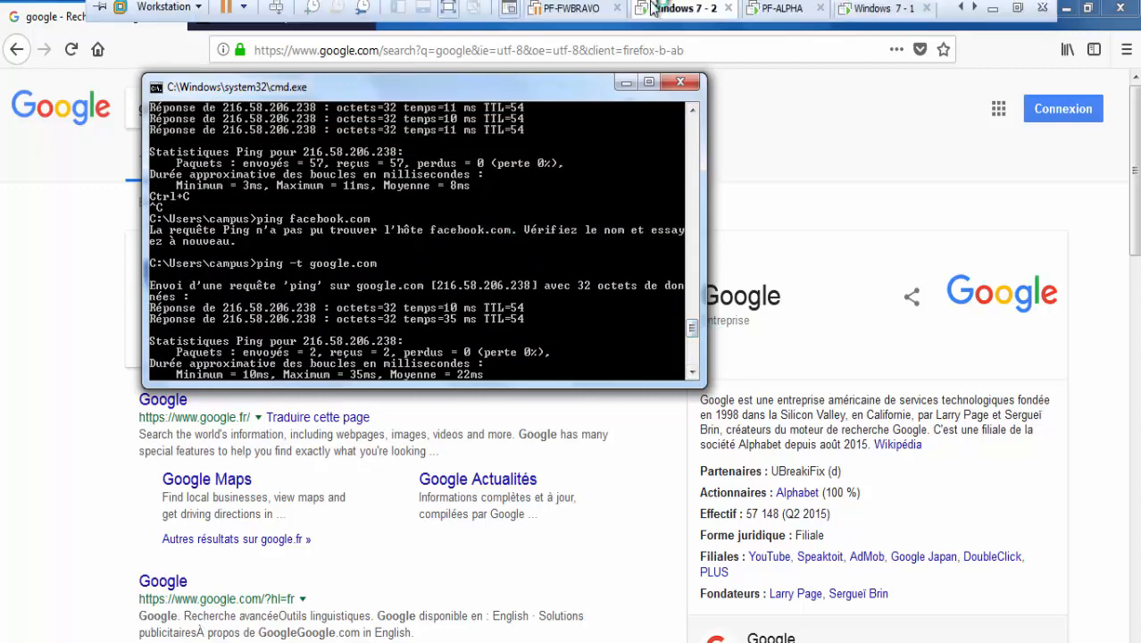
left_click(572, 14)
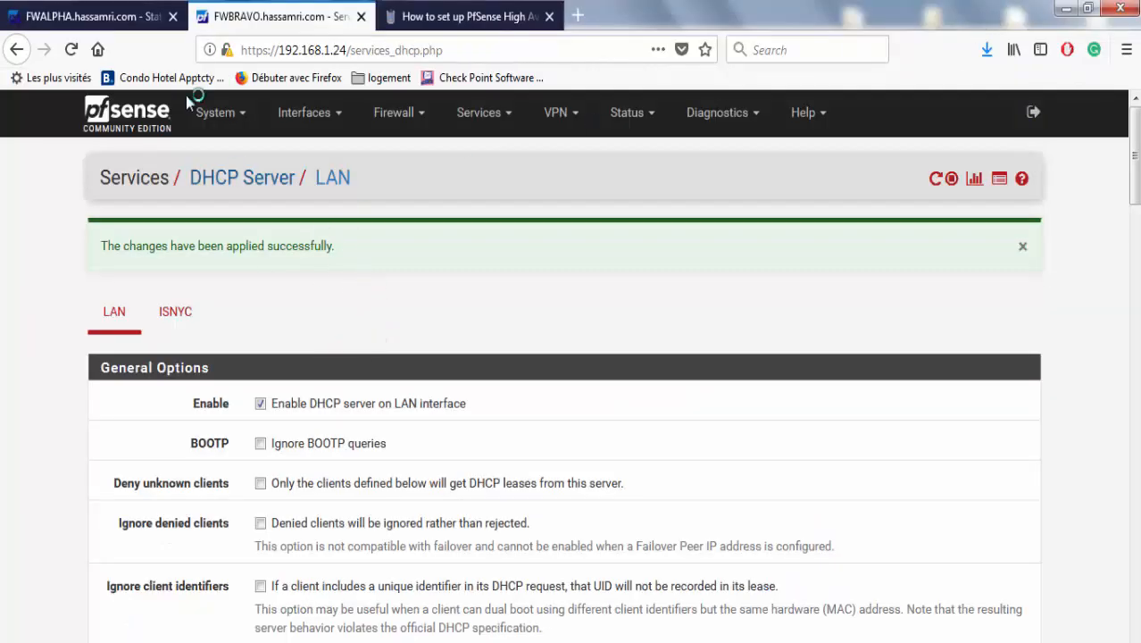
left_click(88, 17)
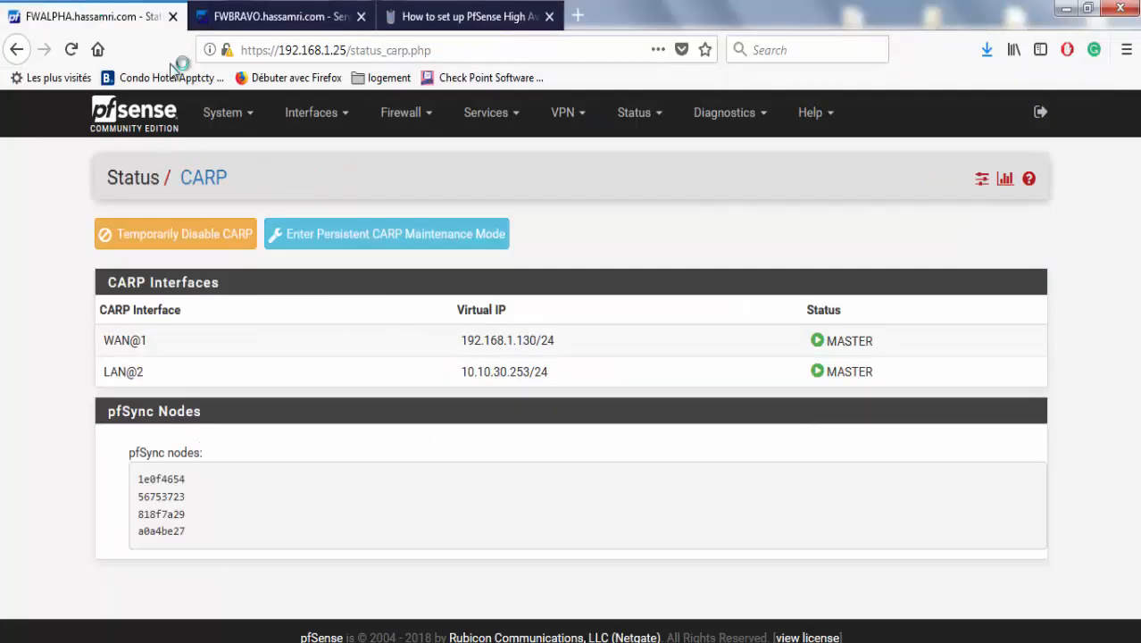
left_click(313, 19)
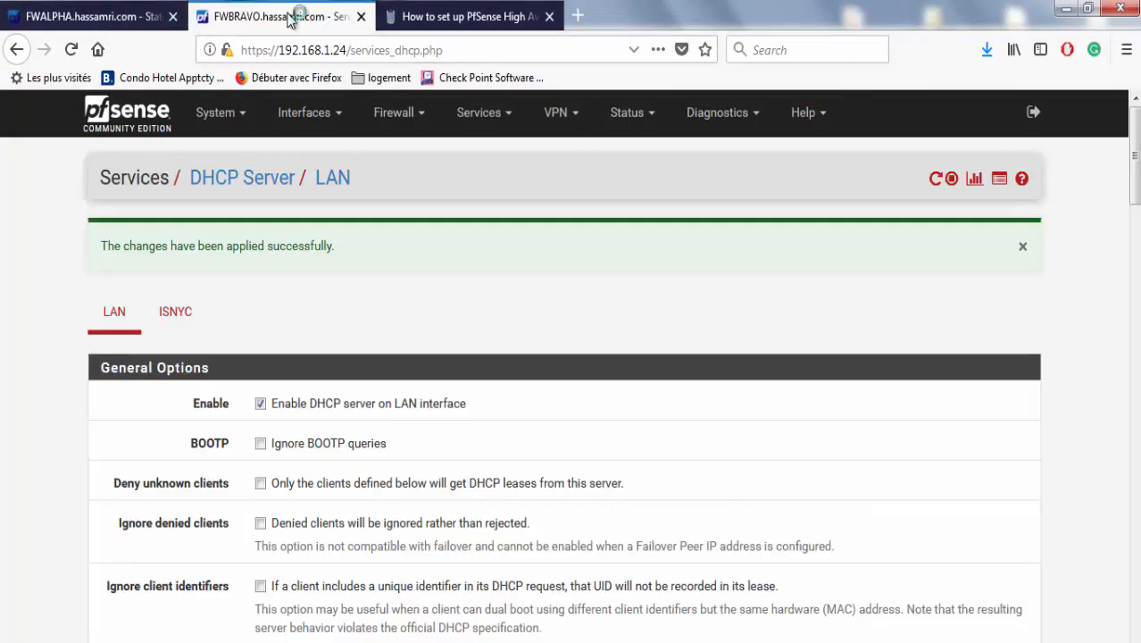
Scroll FWBRAVO's LAN DHCP settings and highlight the 10.10.30.253 DNS server entry.
scroll(427, 323, "down", 10)
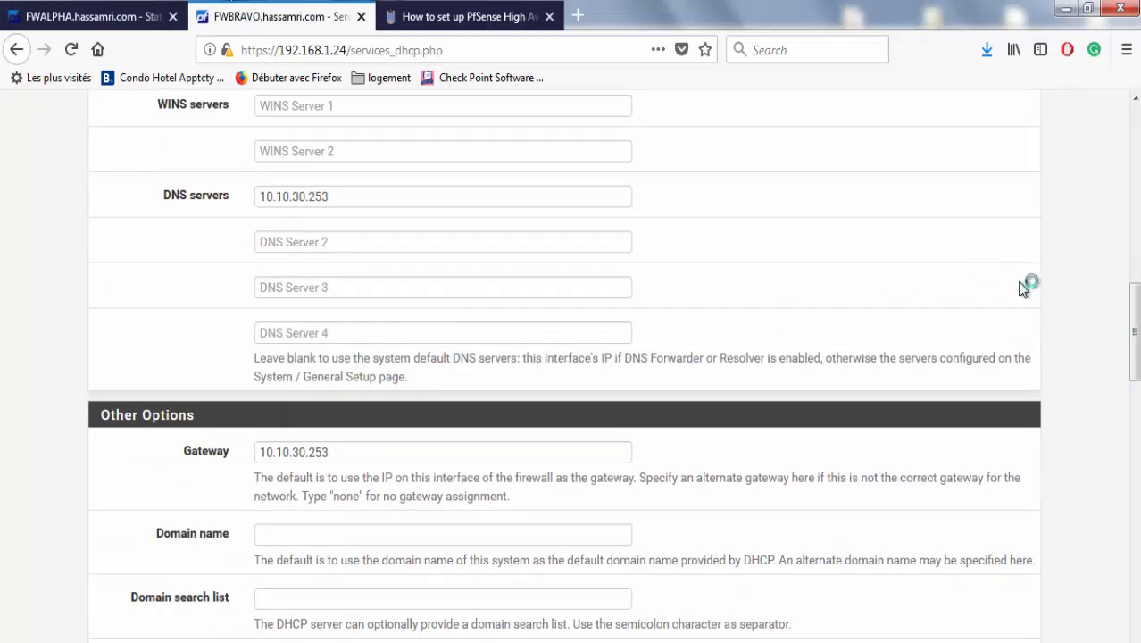
scroll(1134, 350, "down", 5)
left_click_drag(1135, 397, 1135, 310)
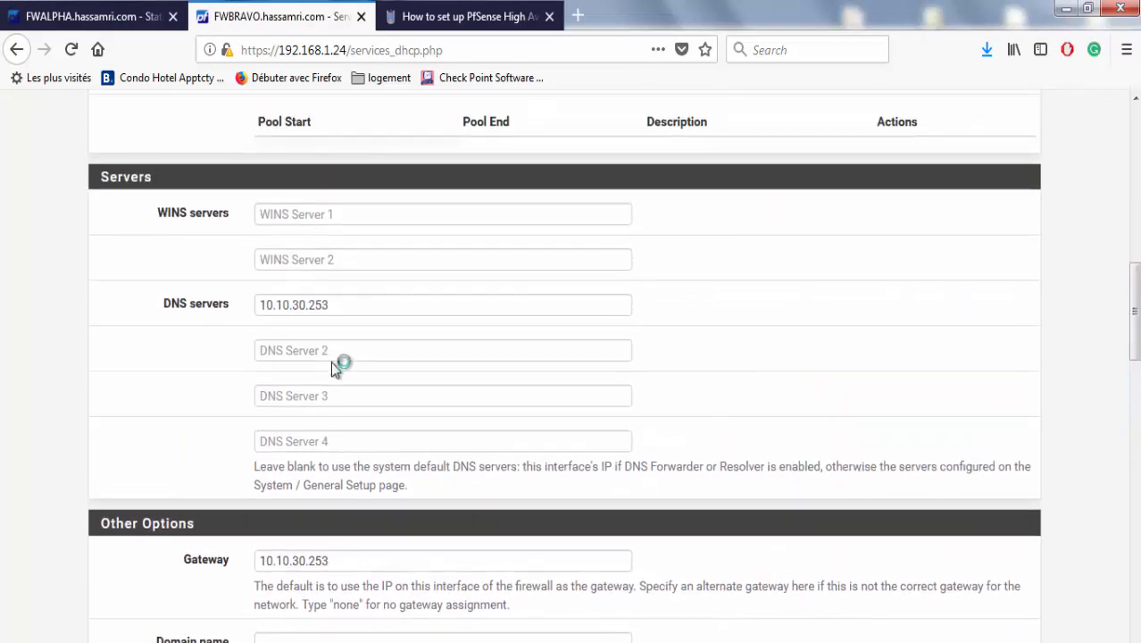
left_click_drag(355, 304, 229, 306)
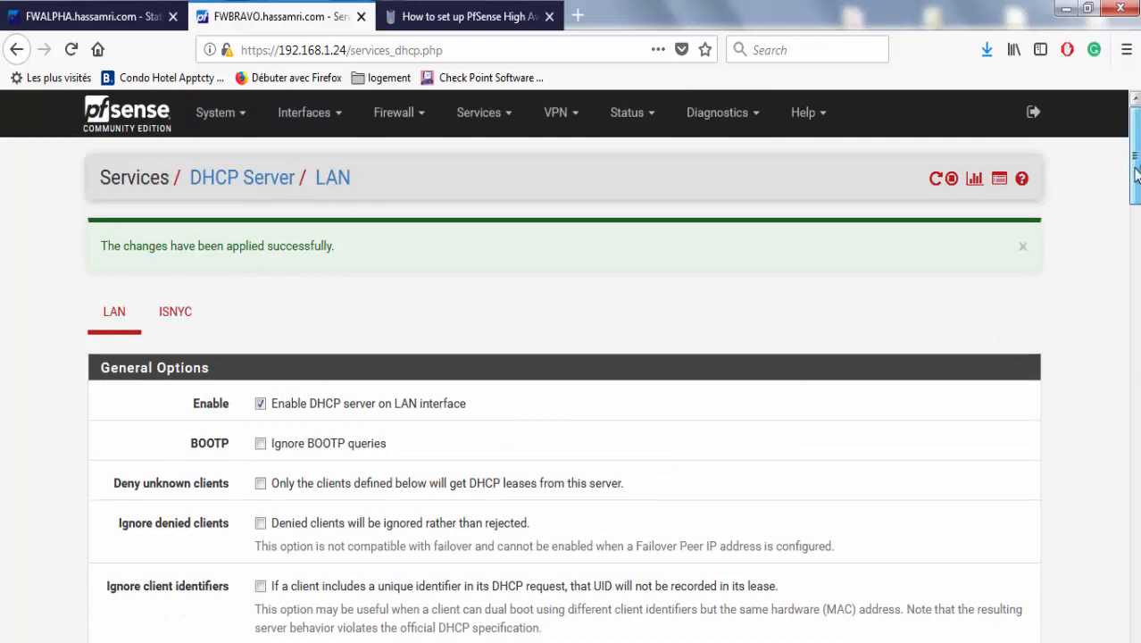
scroll(670, 589, "down", 3)
mouse_move(645, 642)
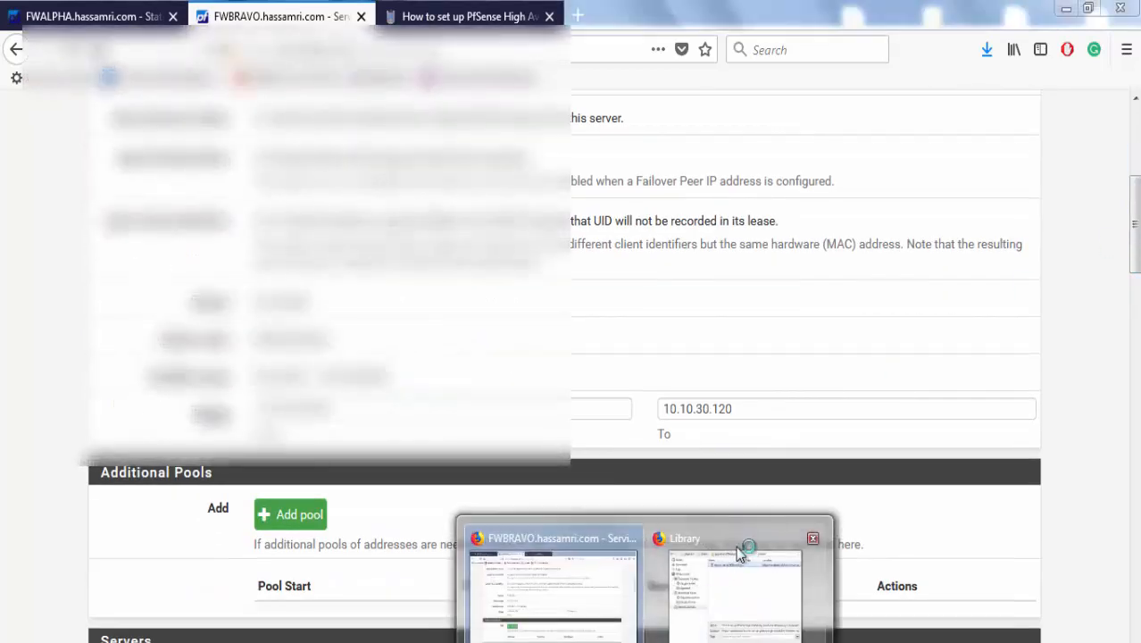
left_click(725, 590)
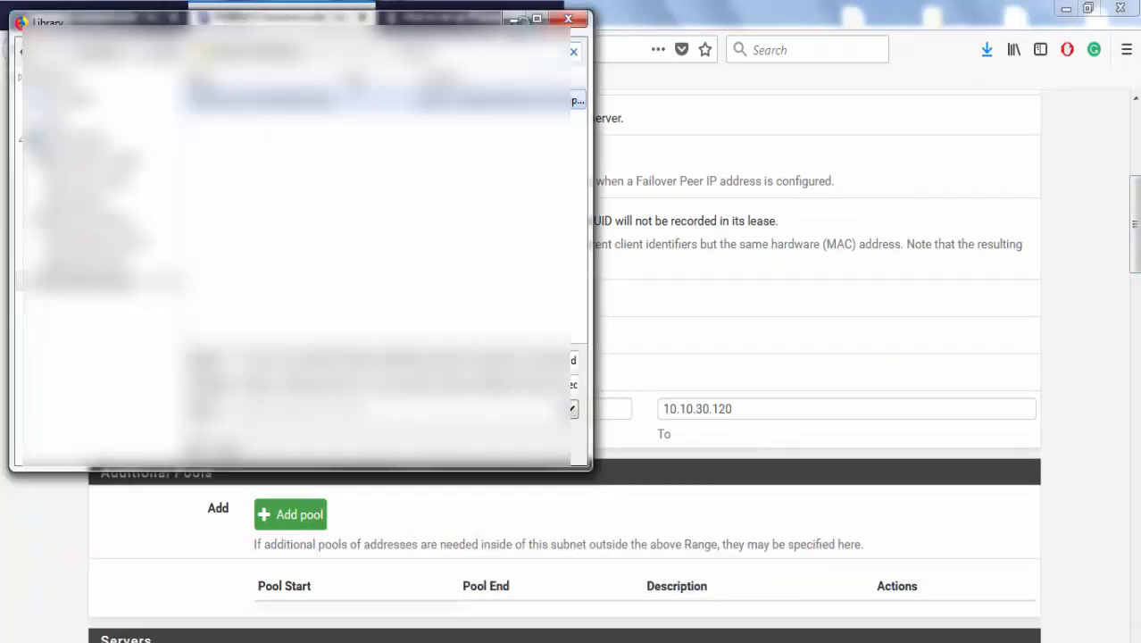
left_click(515, 18)
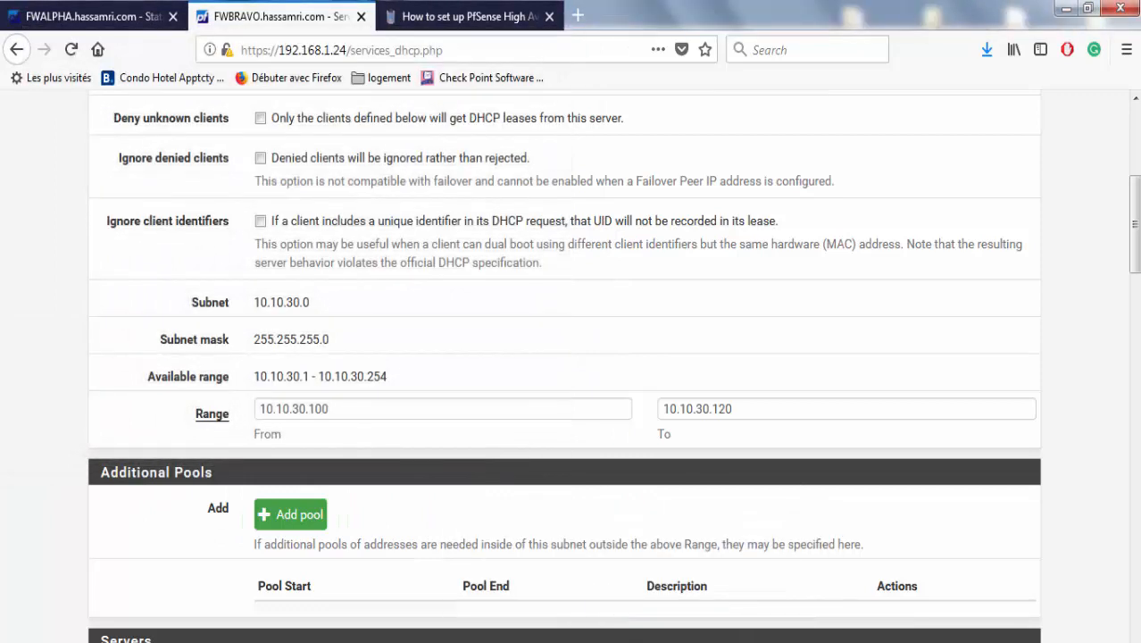
On the Windows 7 client, rerun the trace route to google.fr from command history.
mouse_move(839, 616)
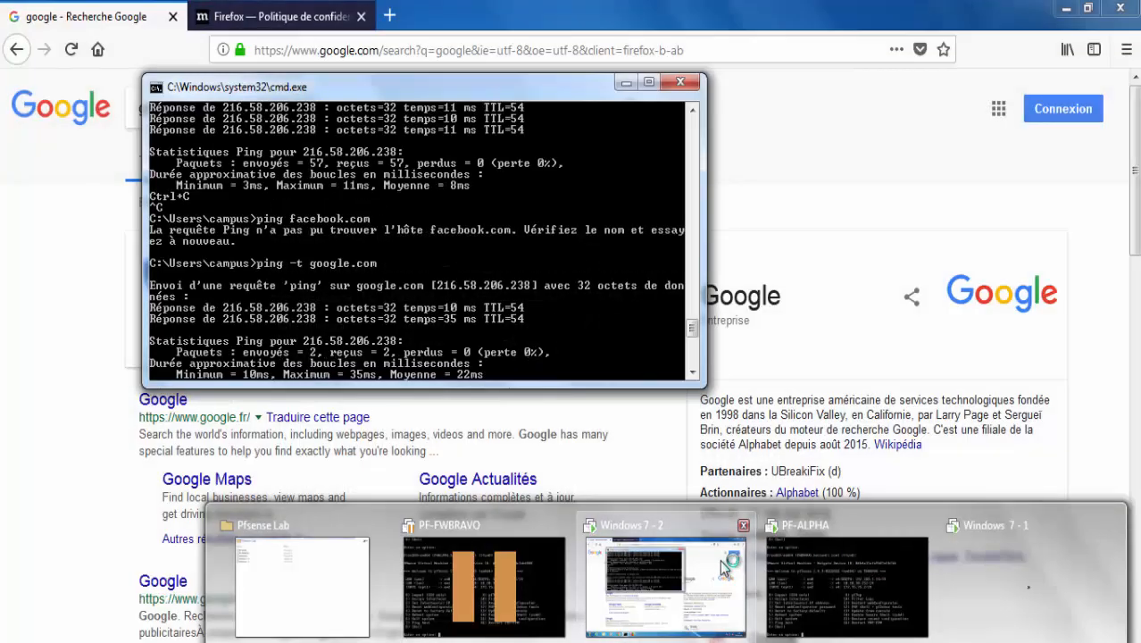
left_click(723, 568)
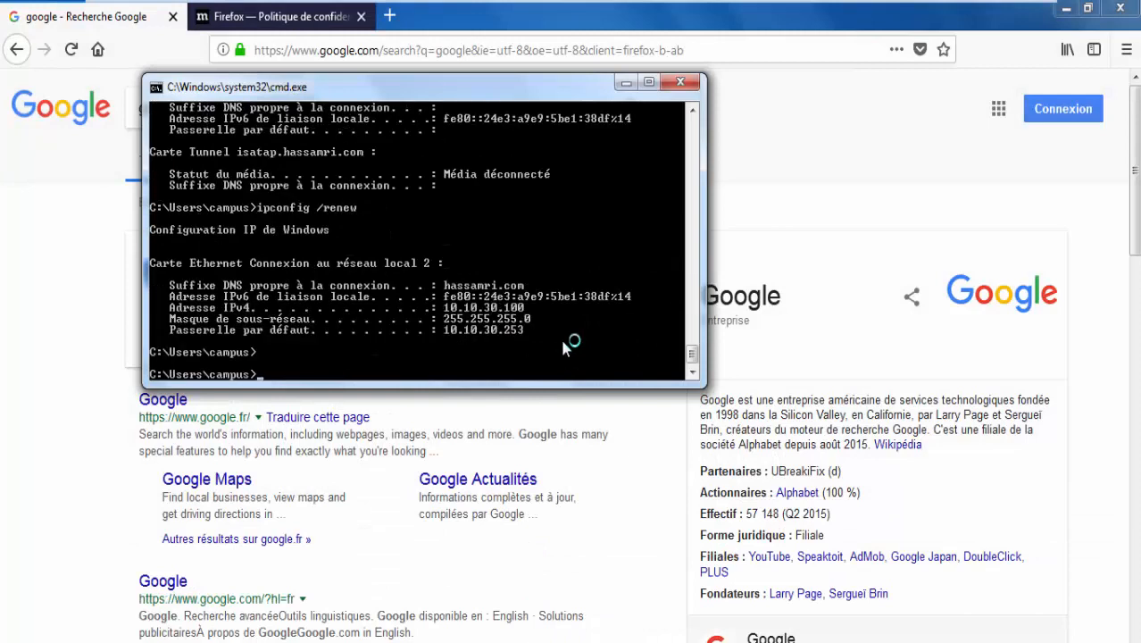
key("Up")
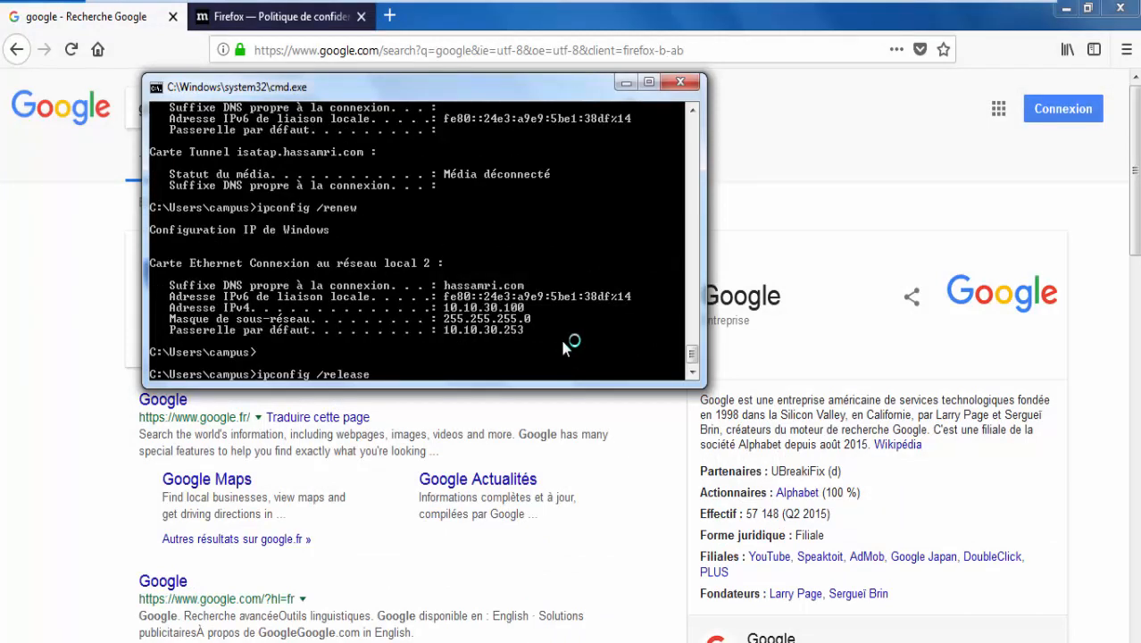
key("Up")
key("Up")
key("Up")
key("Up")
key("Return")
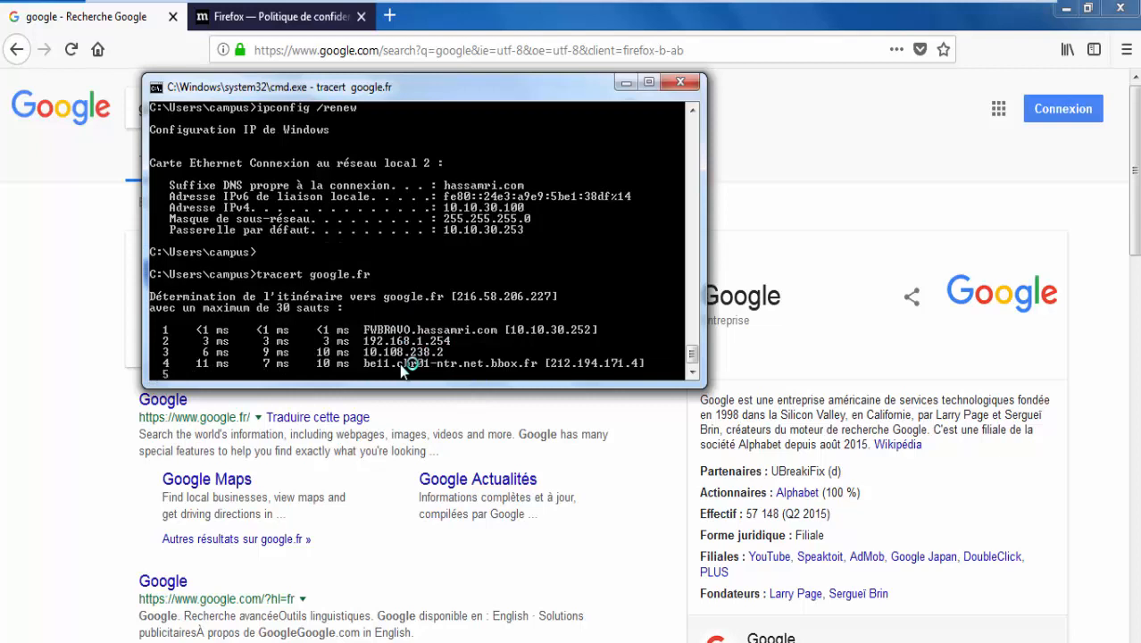
Search Google for 'facebok' from the Firefox address bar.
left_click(298, 49)
type("f")
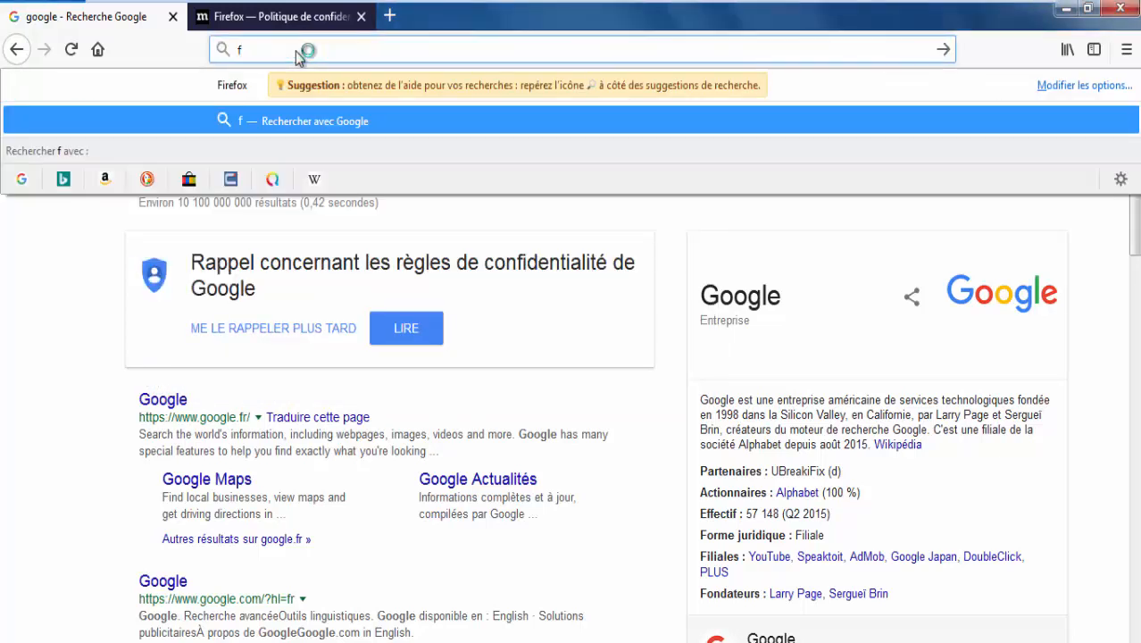
type("acebo")
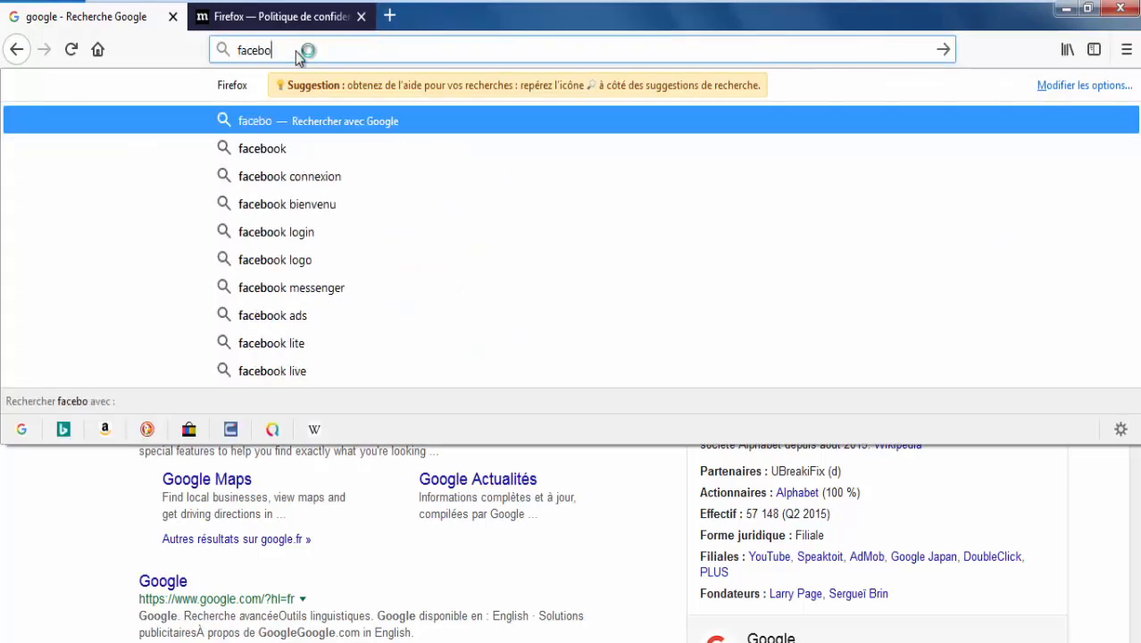
type("k")
key("Return")
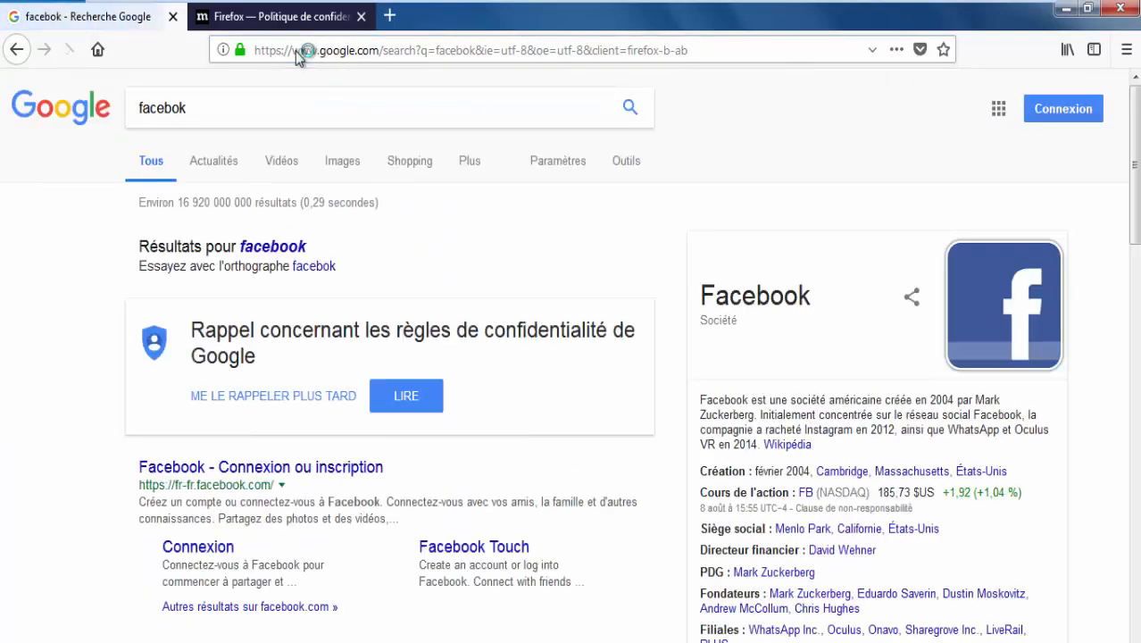